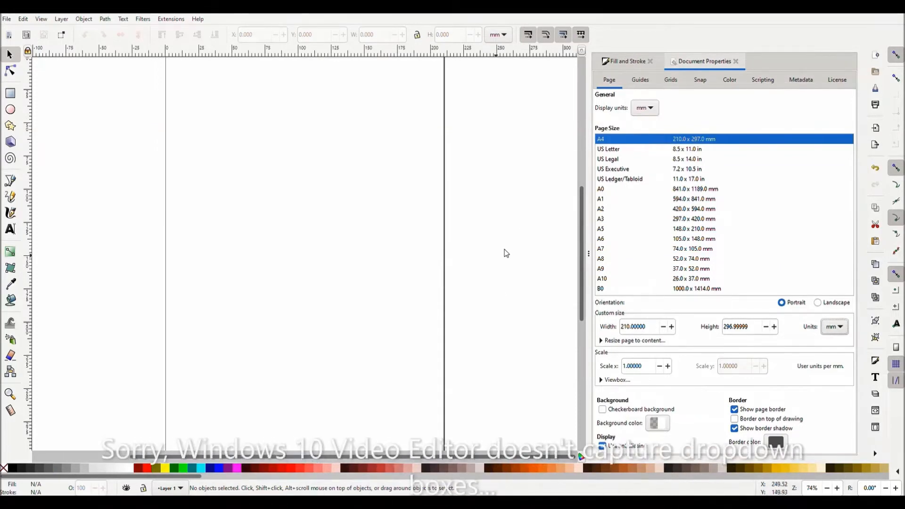
Set the display units, the custom page size units and the object measurement units to inches
left_click(644, 111)
left_click(646, 75)
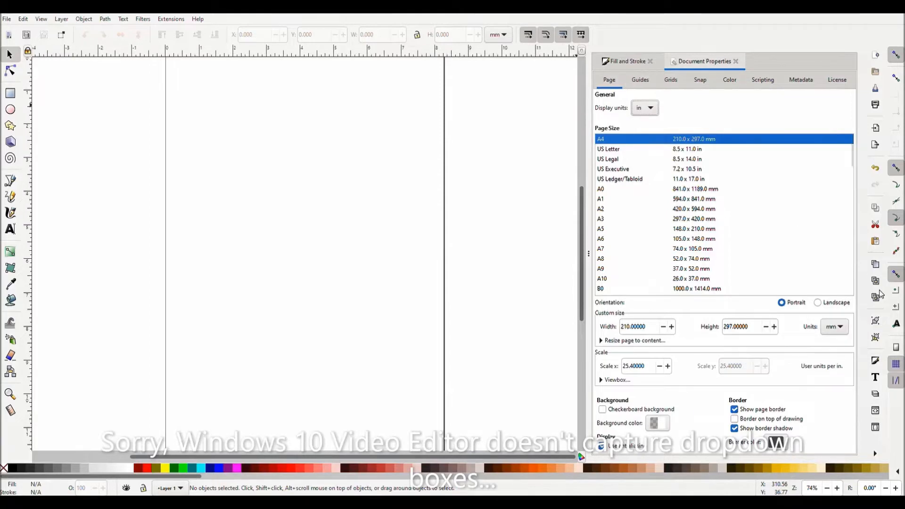
left_click(832, 290)
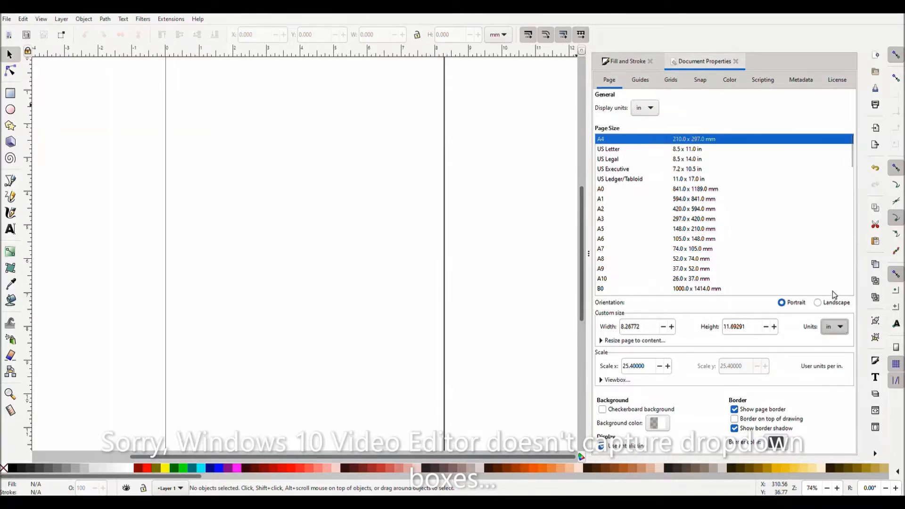
left_click(503, 37)
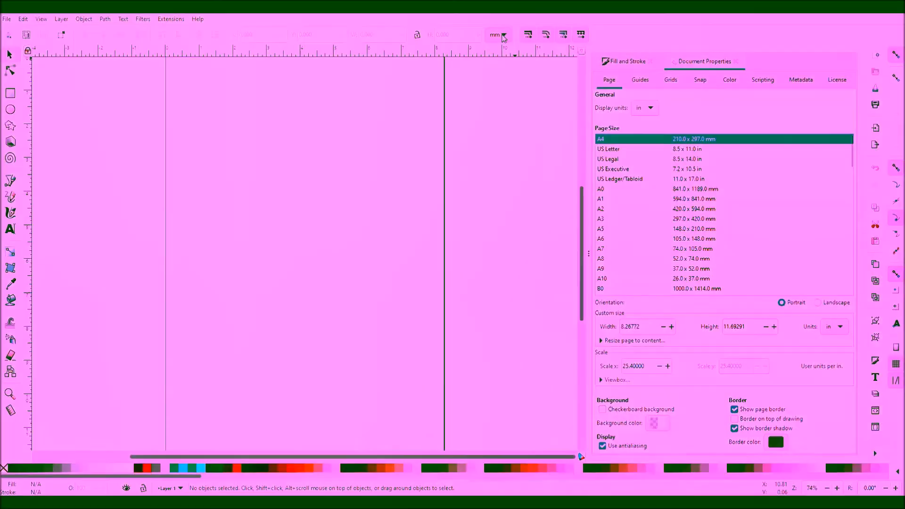
left_click(500, 30)
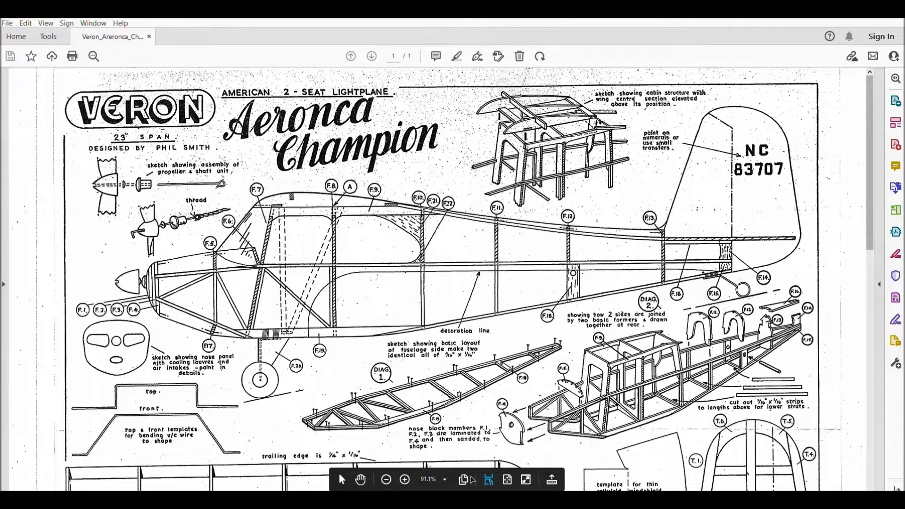
Copy a snapshot of the two parts sheets from the Aeronca Champion PDF plan and paste it into the Inkscape document
scroll(668, 375, "down", 3)
scroll(668, 374, "down", 15)
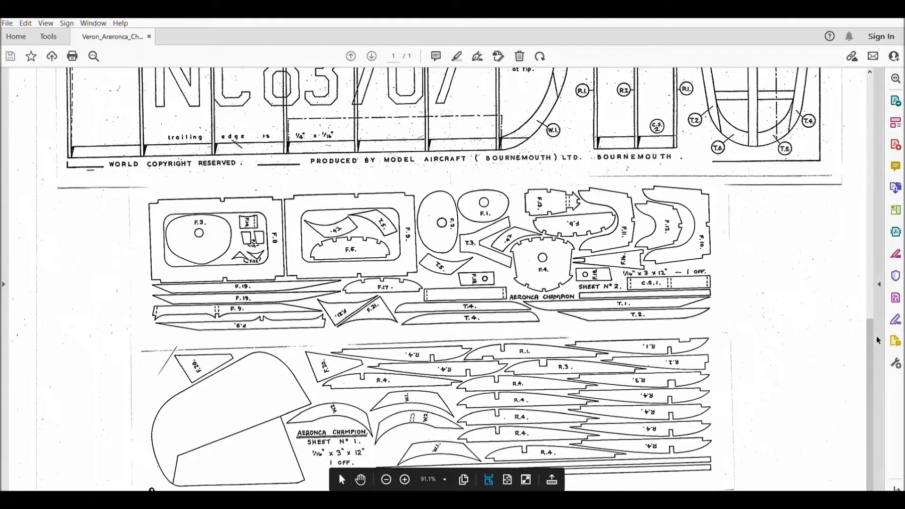
left_click(795, 362)
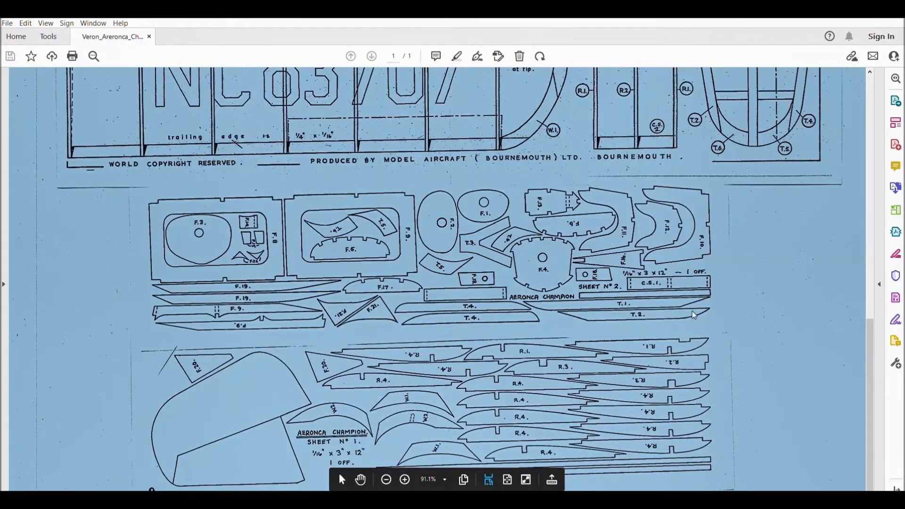
scroll(709, 279, "up", 8)
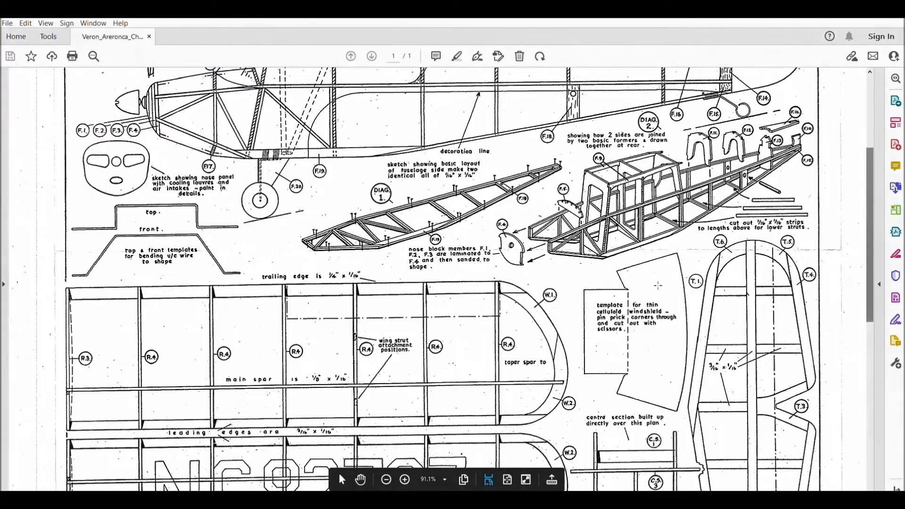
scroll(714, 188, "down", 6)
scroll(714, 187, "down", 3)
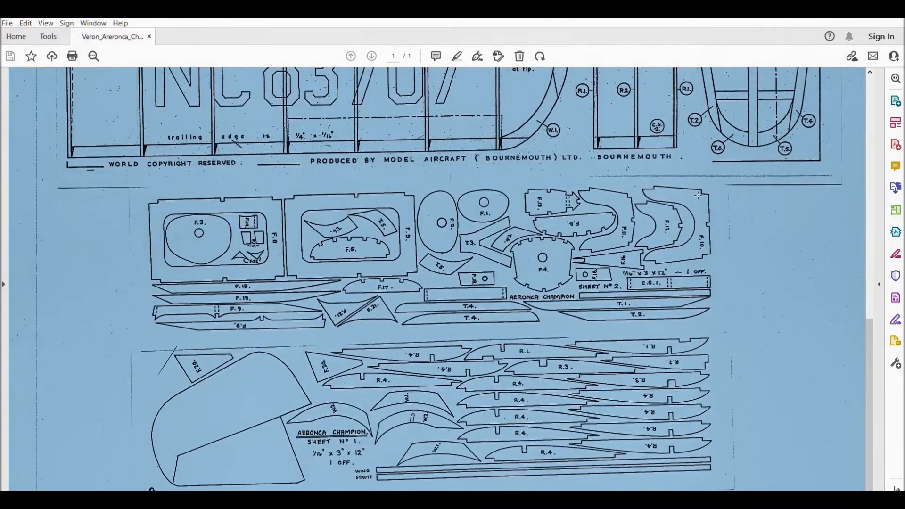
left_click(700, 194)
mouse_move(140, 179)
left_mouse_down()
mouse_move(502, 381)
mouse_move(658, 491)
mouse_move(741, 491)
left_mouse_up()
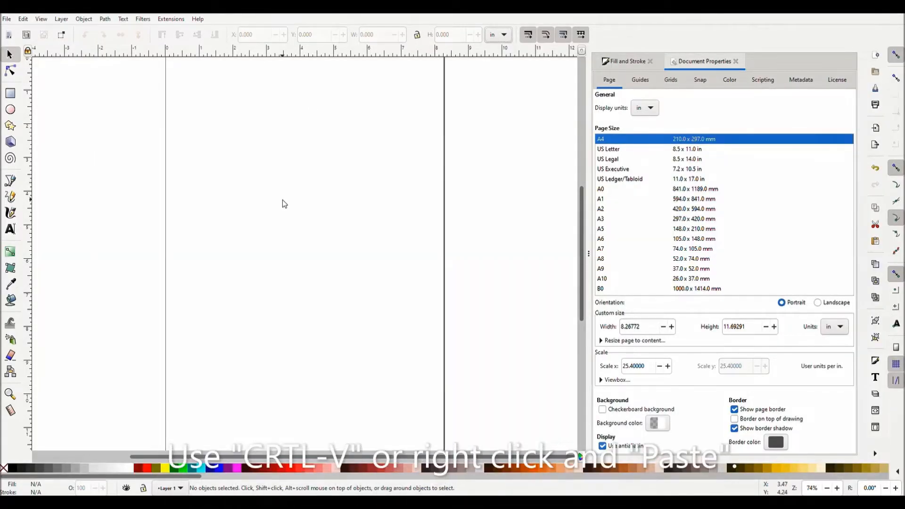
key("ctrl+v")
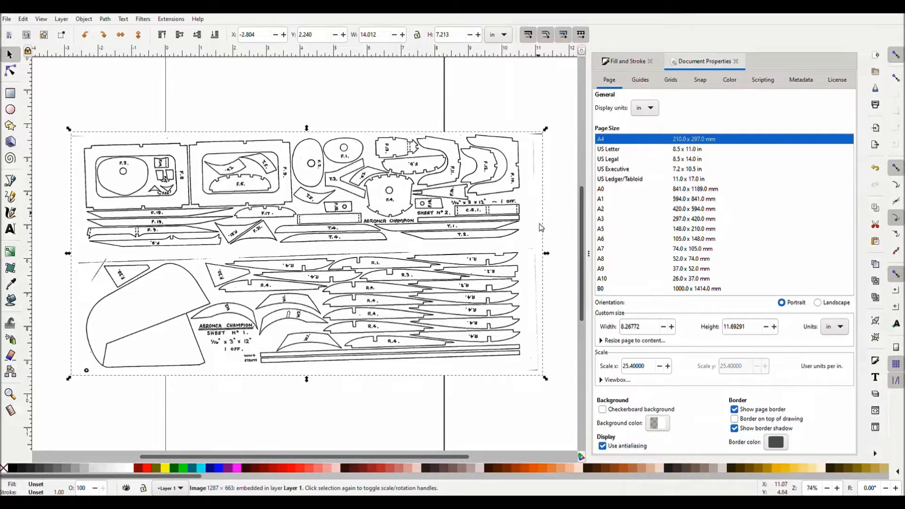
Set the custom page size to 12 in wide and 7 in high
left_click_drag(647, 330, 609, 337)
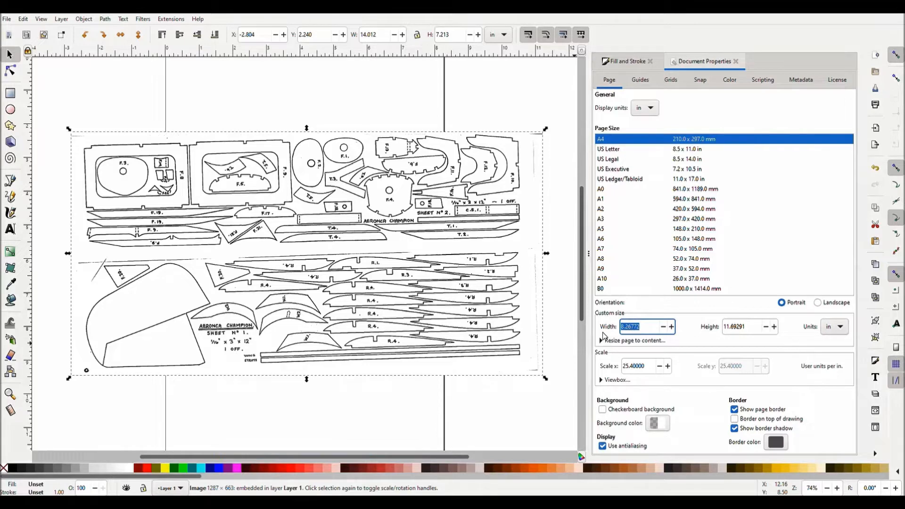
type("12")
key("Tab")
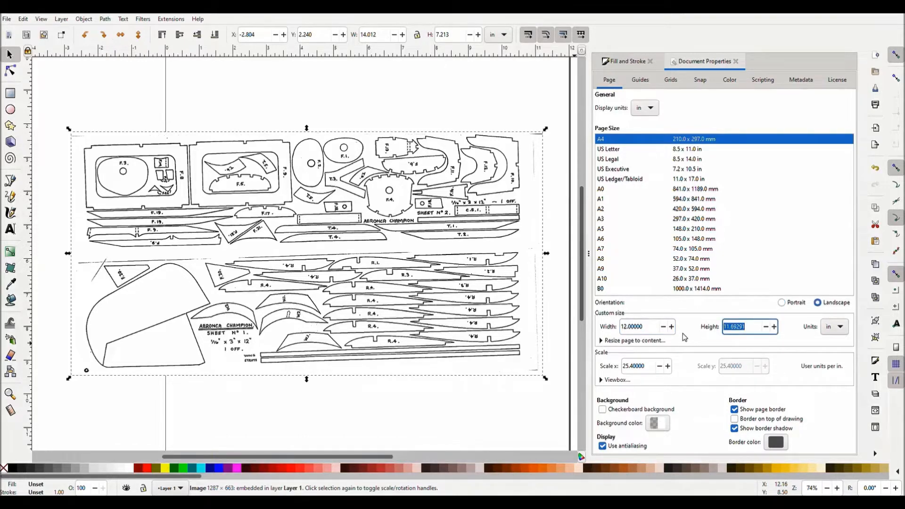
type("7")
key("Tab")
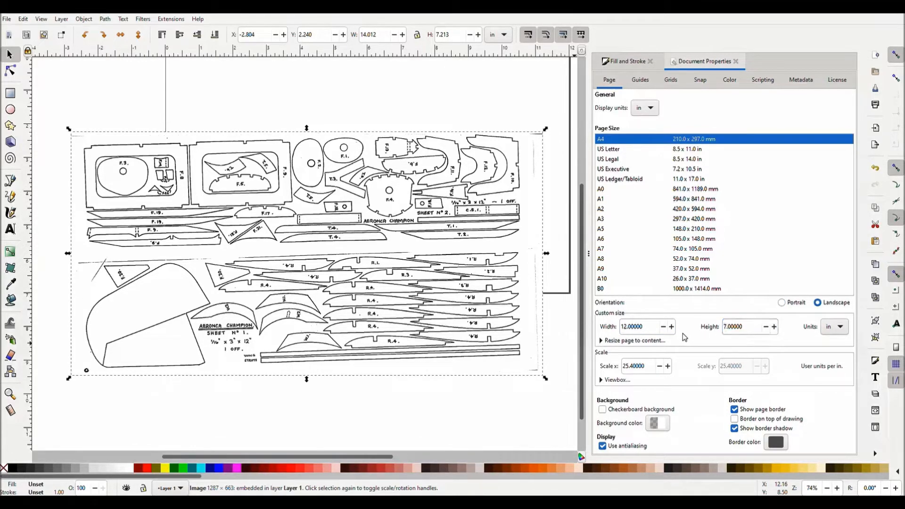
Hide the document properties and move the pasted image to about X -0.331, Y 0.118 in near the page's upper edge
left_click(594, 255)
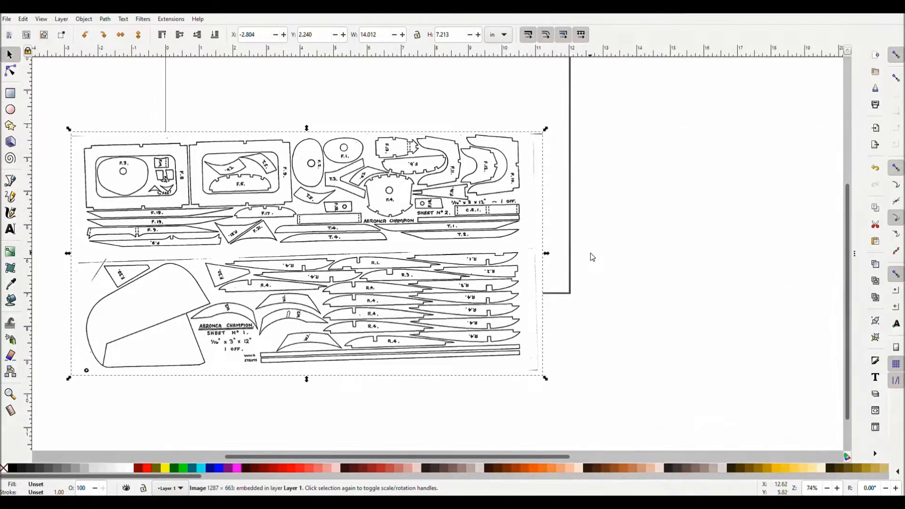
scroll(848, 192, "up", 2)
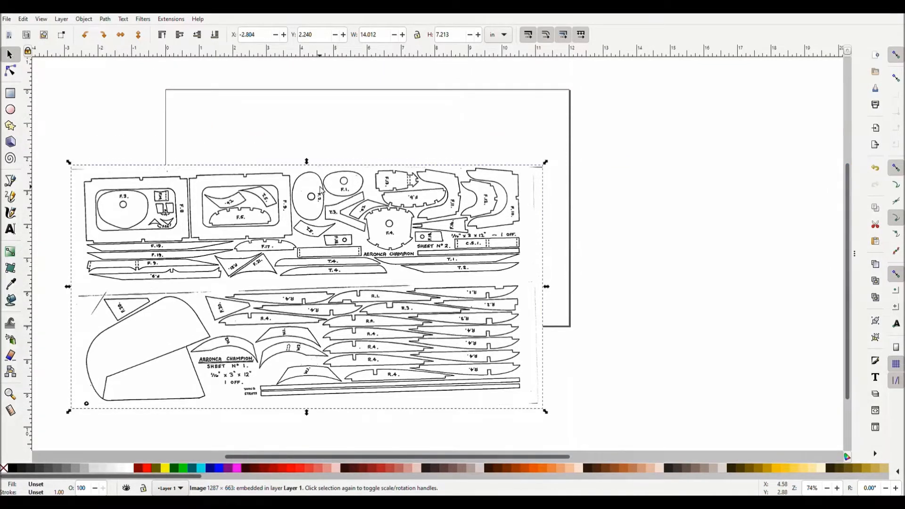
left_click_drag(333, 175, 419, 105)
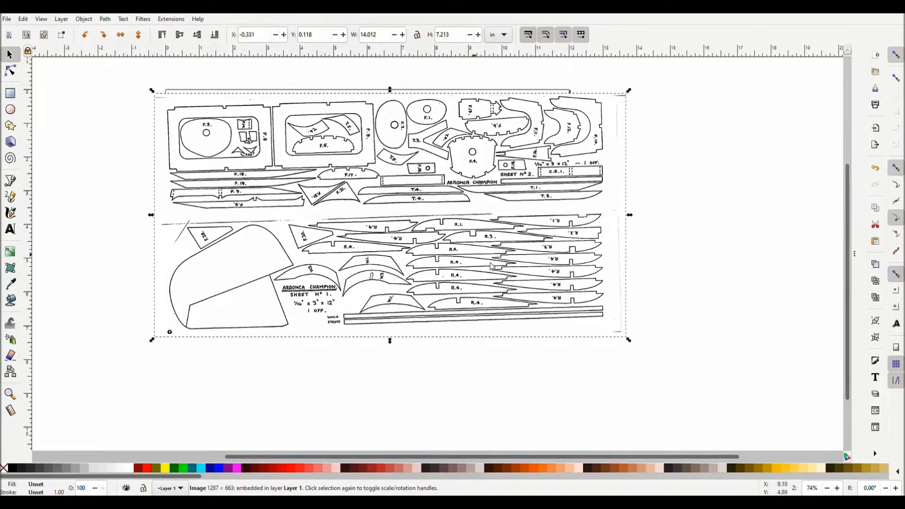
Show the document properties again and set the page width to 15 in
left_click(854, 254)
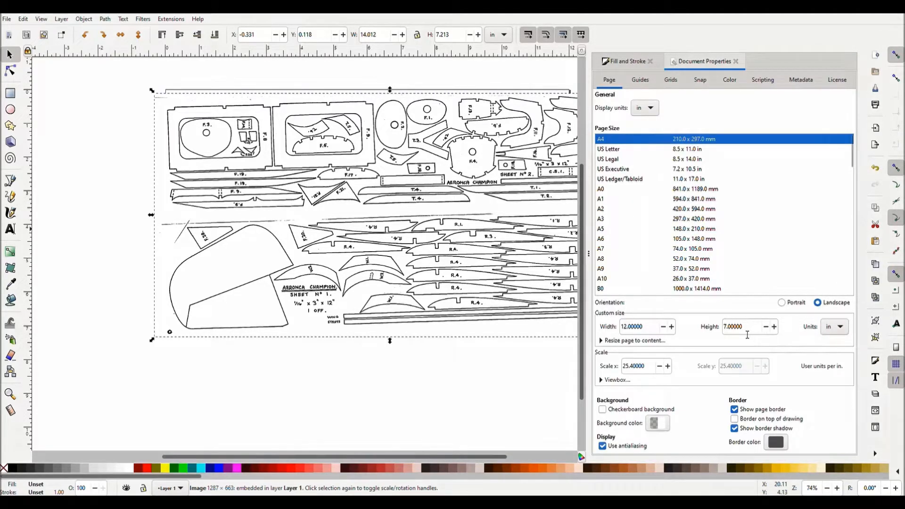
left_click_drag(646, 332, 613, 332)
type("15")
key("Return")
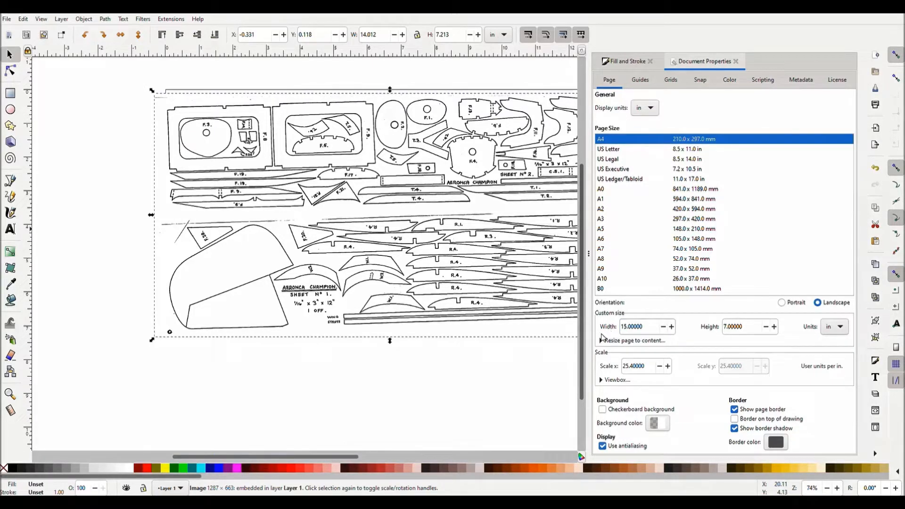
Hide the document properties, reposition the image to about X 0.653, Y 0.104 in on the widened page, and deselect it
left_click(589, 259)
left_click_drag(481, 163, 517, 163)
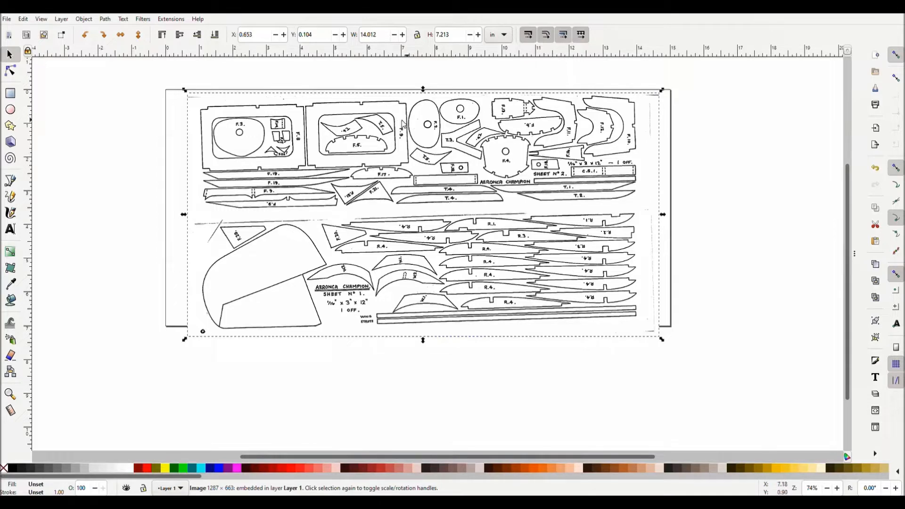
left_click(395, 73)
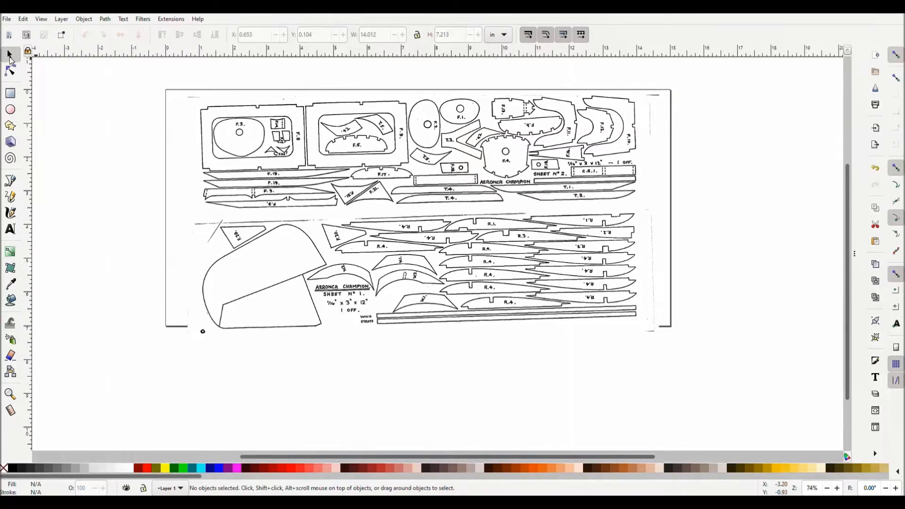
Try stretching the image to about 14.631 × 7.086 in from its lower corner and undo the resize
left_click(588, 134)
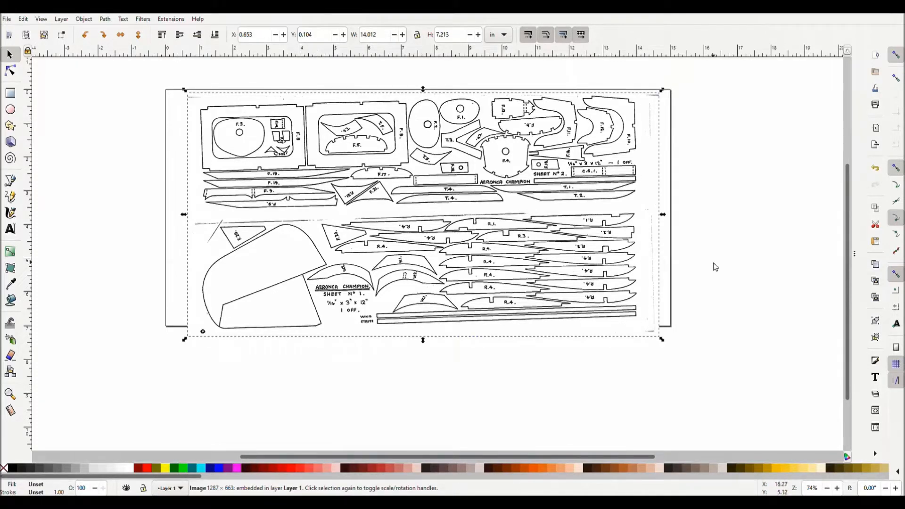
left_click_drag(662, 339, 683, 335)
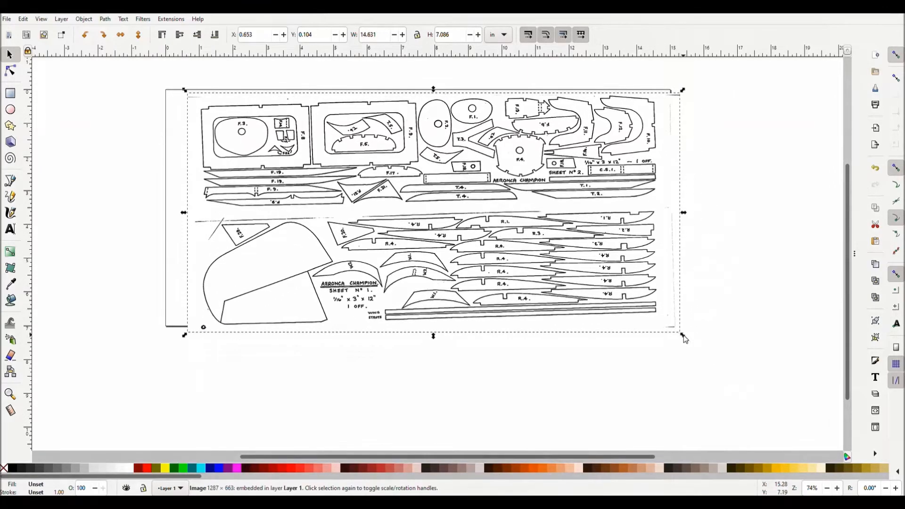
key("ctrl+z")
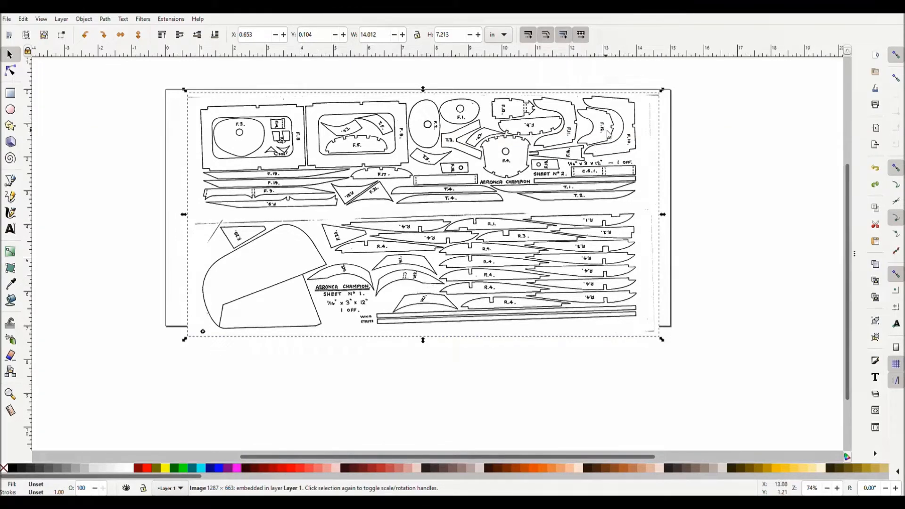
Rotate the image slightly clockwise so the printed parts line up horizontally with the page, and deselect it
left_click(646, 119)
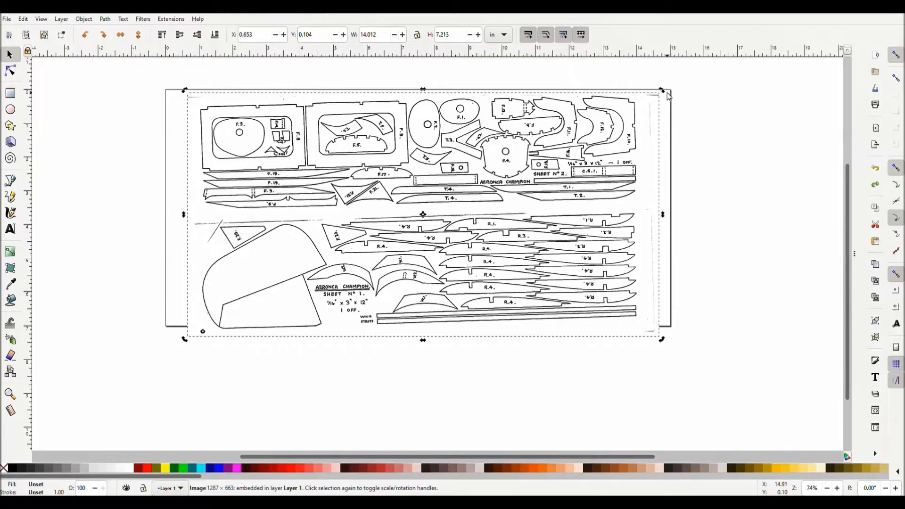
mouse_move(663, 92)
left_mouse_down()
mouse_move(681, 149)
mouse_move(677, 94)
left_mouse_up()
left_click(766, 141)
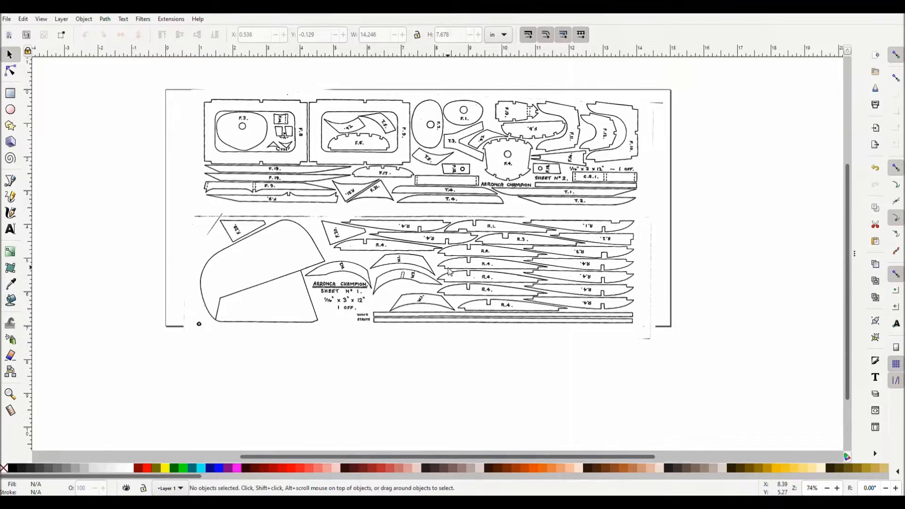
Switch to the PDF plan and examine the wing drawing above the parts sheets
key("alt+Tab")
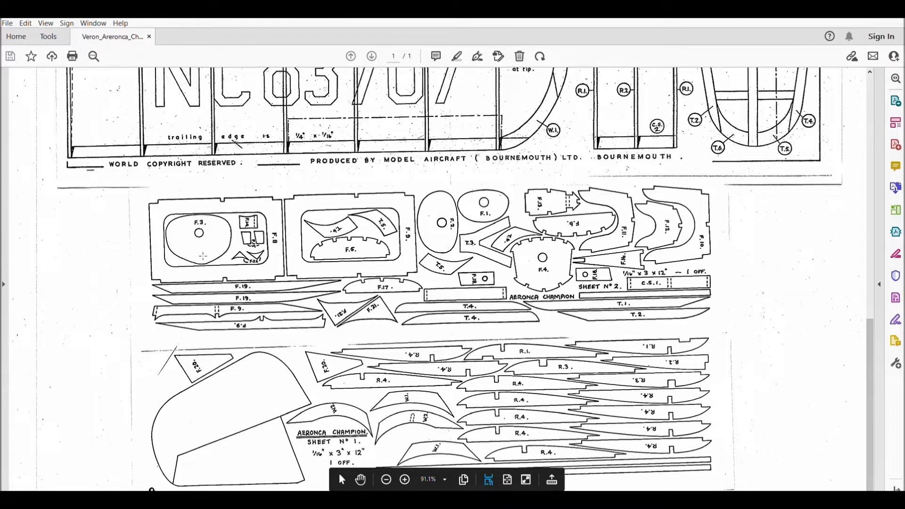
scroll(321, 153, "up", 3)
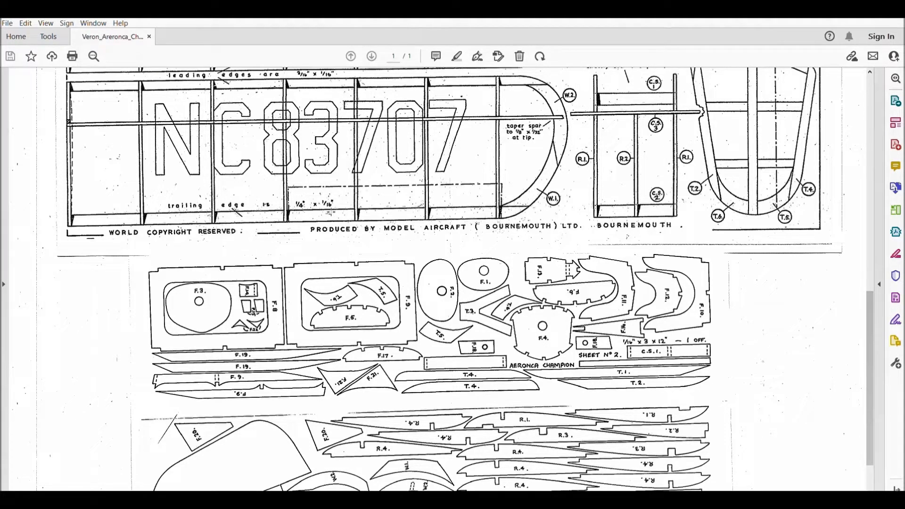
scroll(330, 212, "up", 5)
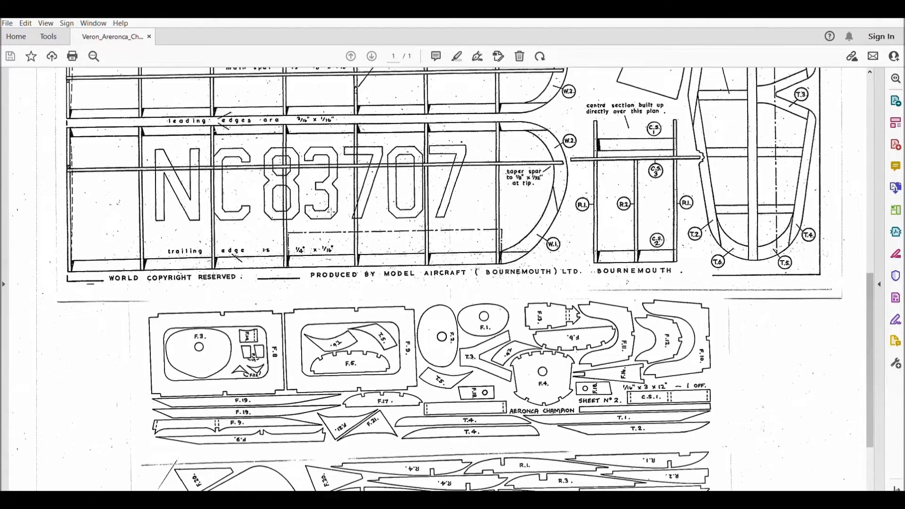
scroll(330, 212, "up", 2)
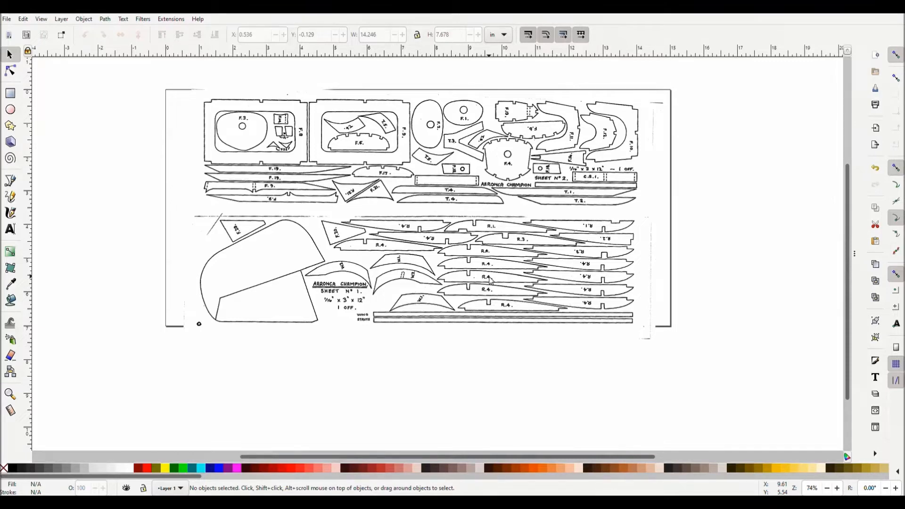
Trace the third R.4 rib in the middle stack with straight Pen segments from the notch's rear upper corner, around the tail and underside, to the nose
key("ctrl")
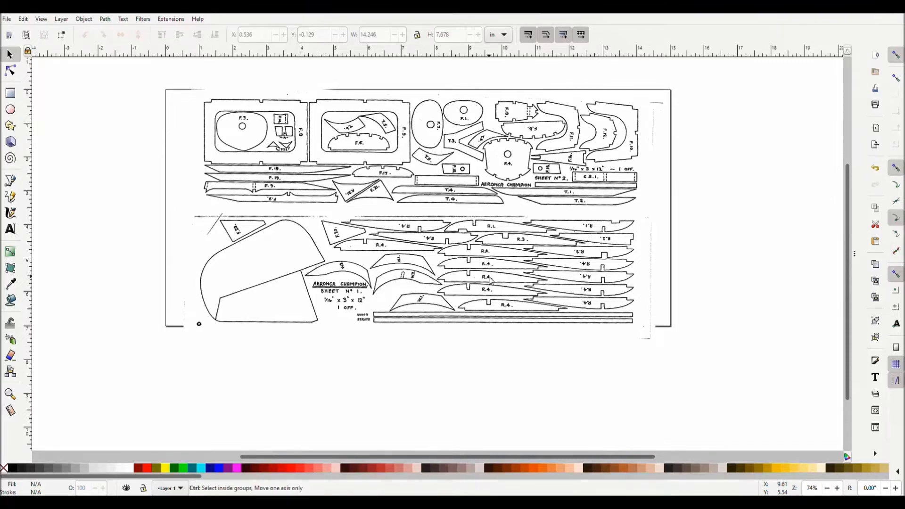
scroll(490, 281, "up", 5, "ctrl")
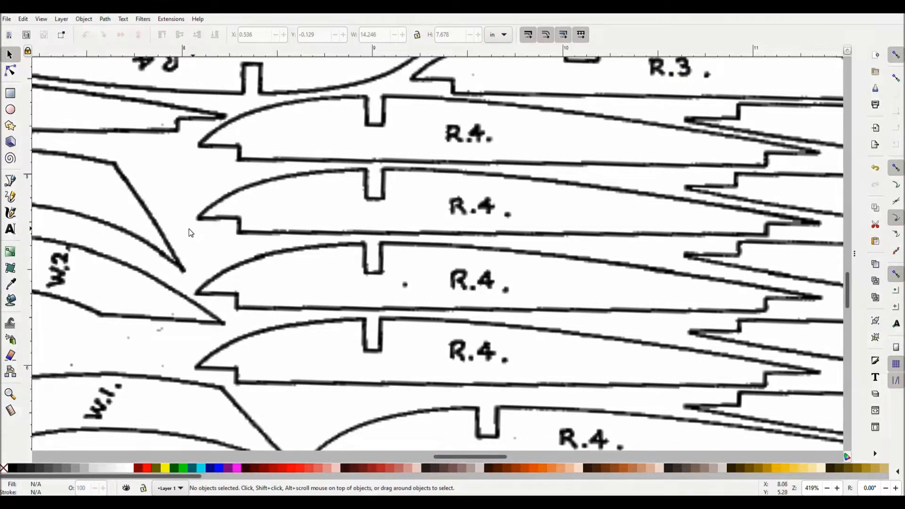
left_click(10, 181)
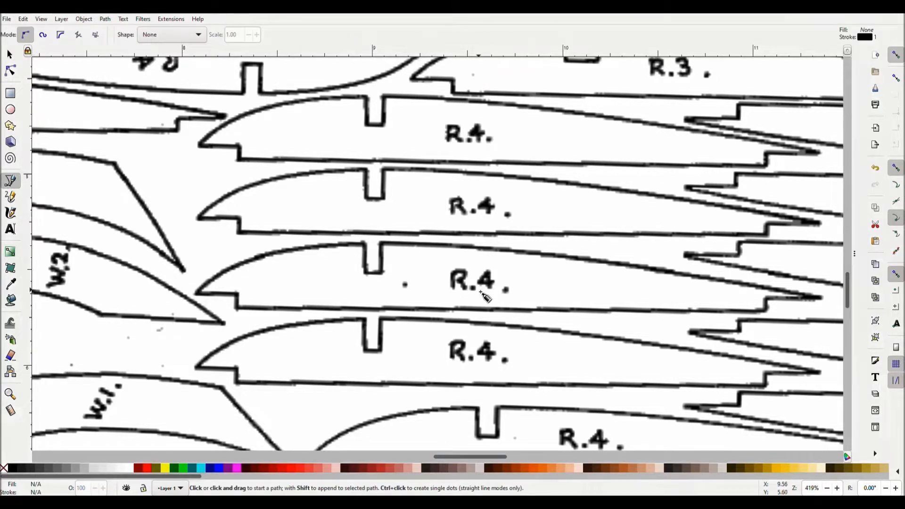
left_click(380, 242)
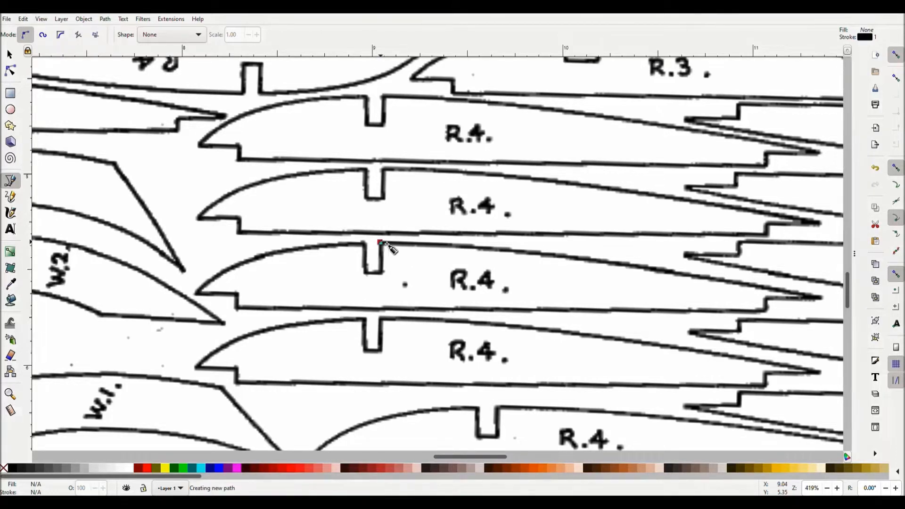
left_click(830, 299)
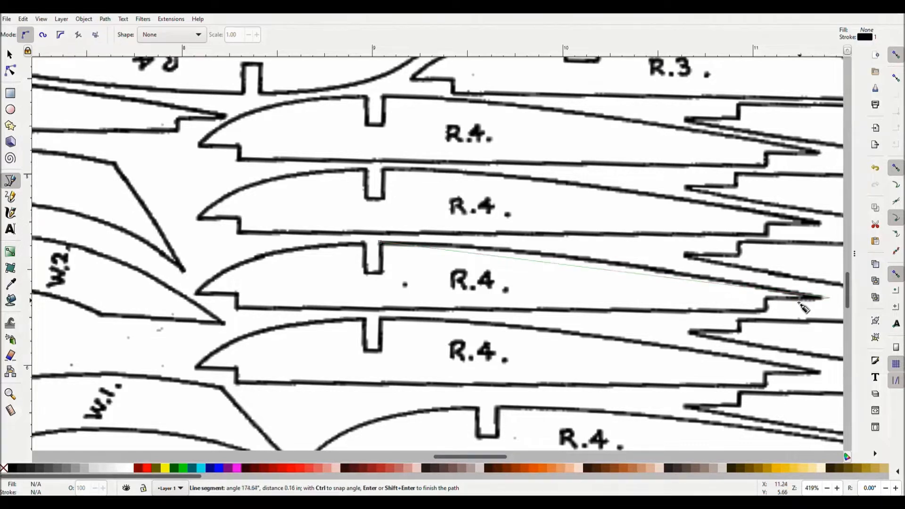
left_click(765, 299)
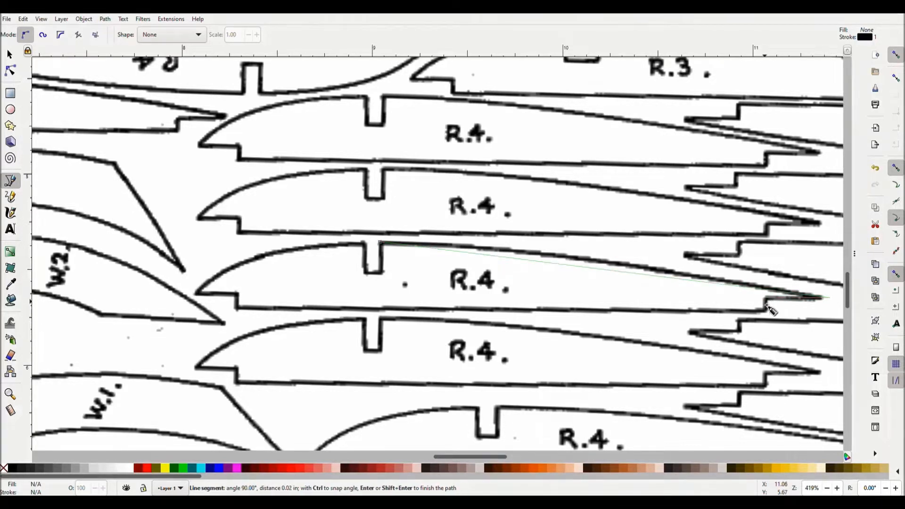
left_click(767, 312)
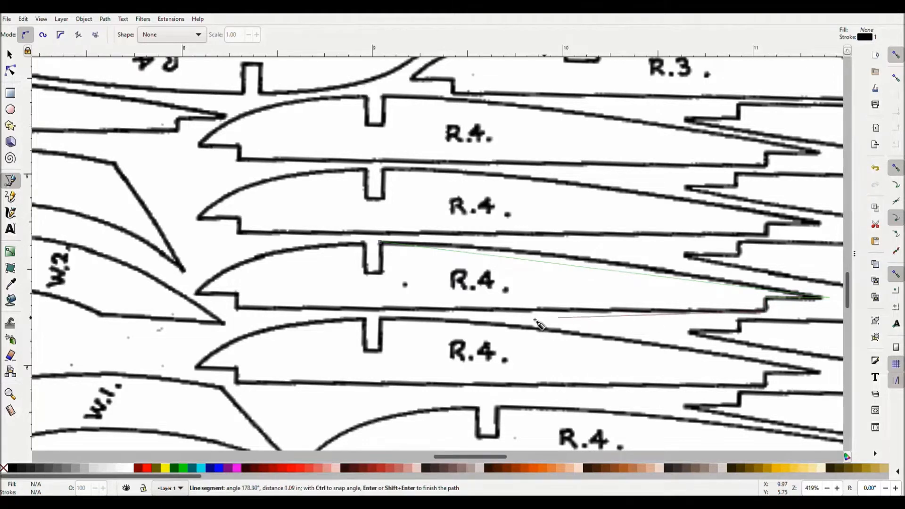
left_click(238, 310)
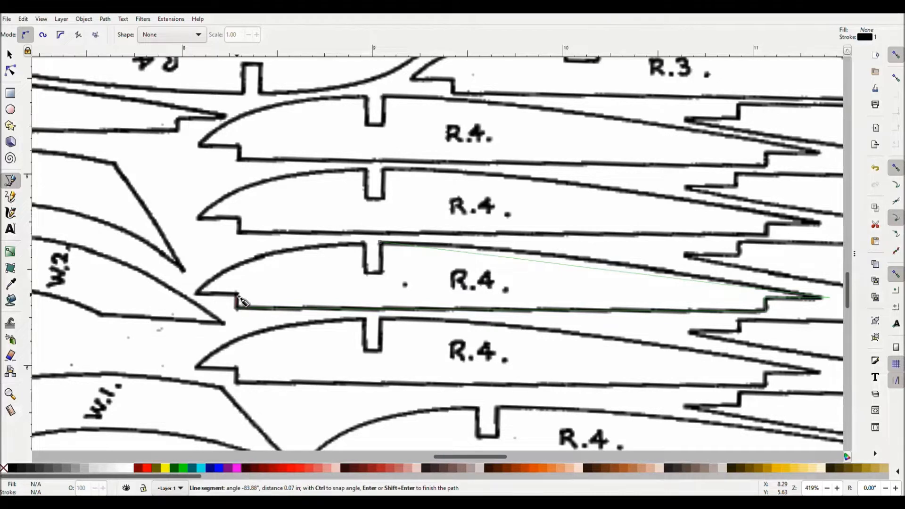
left_click(237, 295)
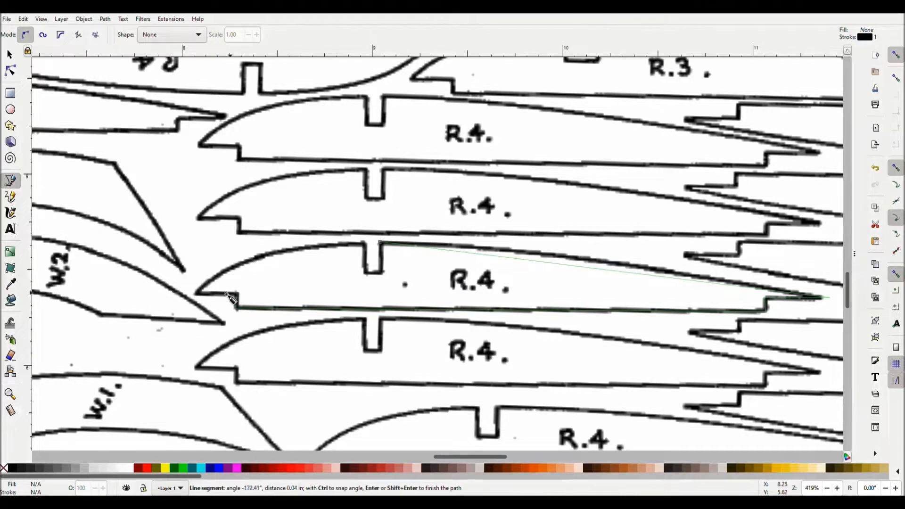
left_click(198, 293)
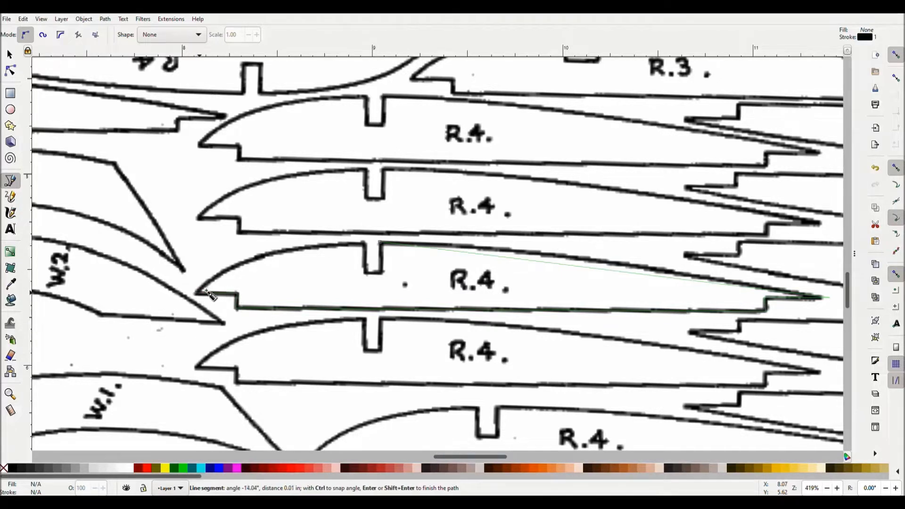
Continue the outline from the nose around the spar notch, close it at the starting point, and make its stroke red
left_click(365, 244)
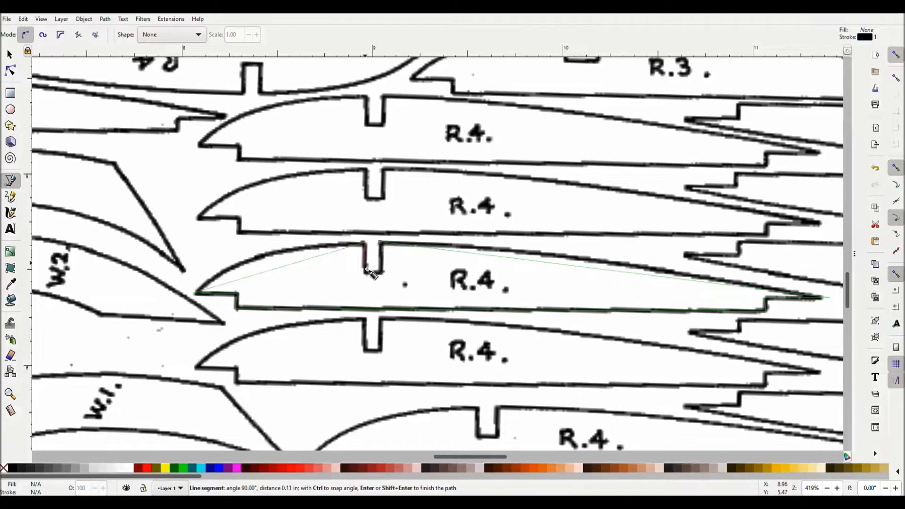
left_click(367, 272)
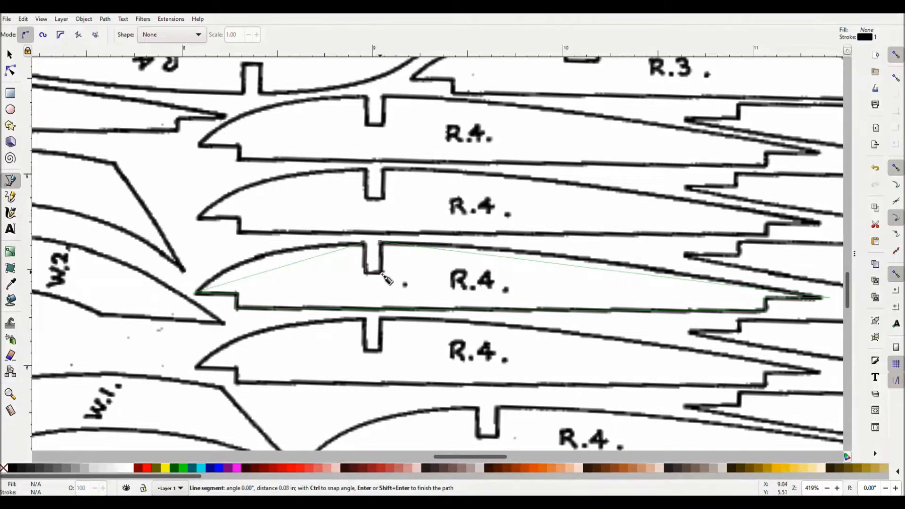
left_click(382, 273)
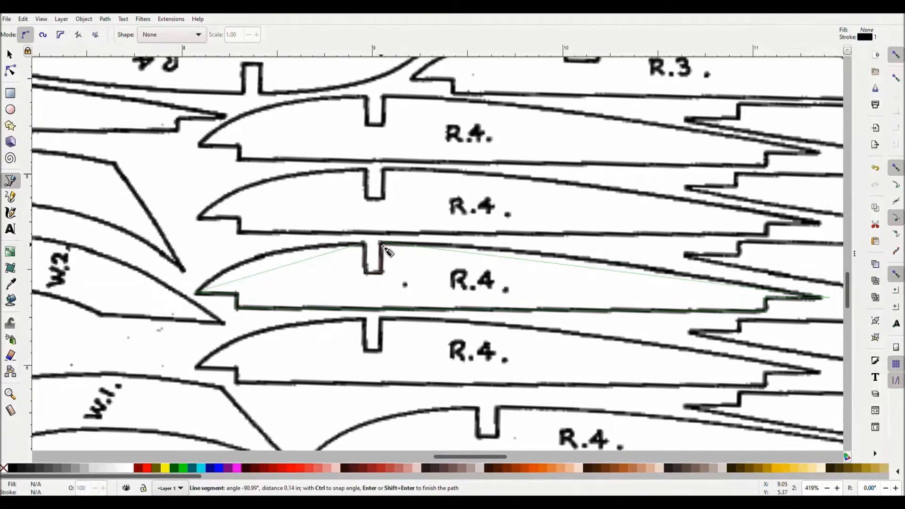
left_click(382, 244)
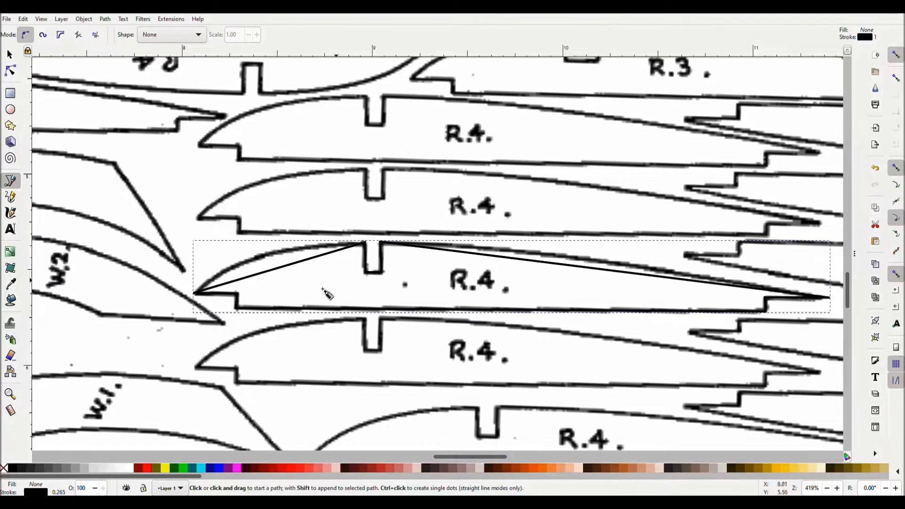
left_click(147, 470, "shift")
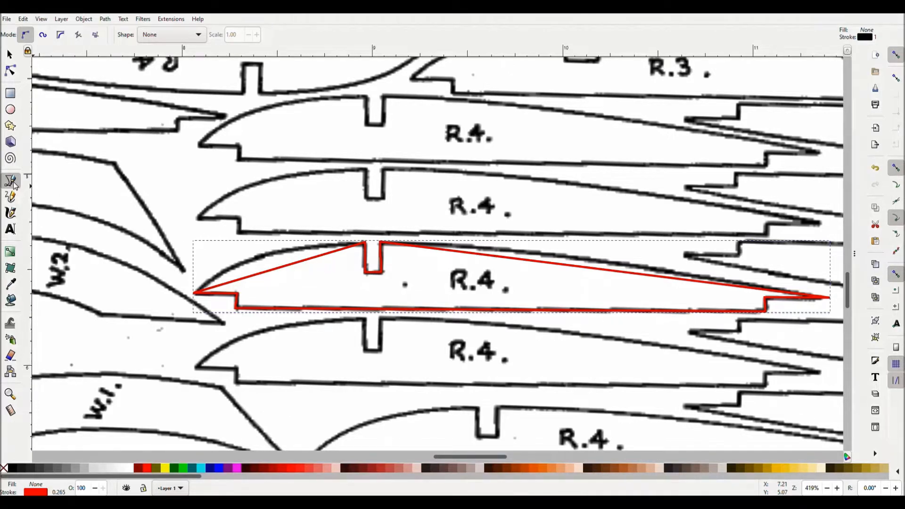
Adjust the notch's rear upper node to about X 229.825 mm and front upper node to about X 227.711 mm, and measure the notch's base width
left_click(10, 71)
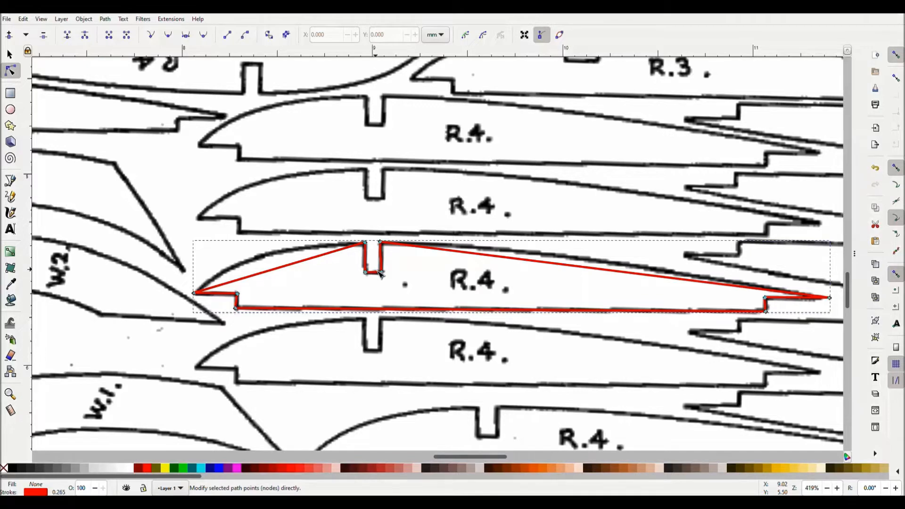
scroll(379, 273, "up", 2)
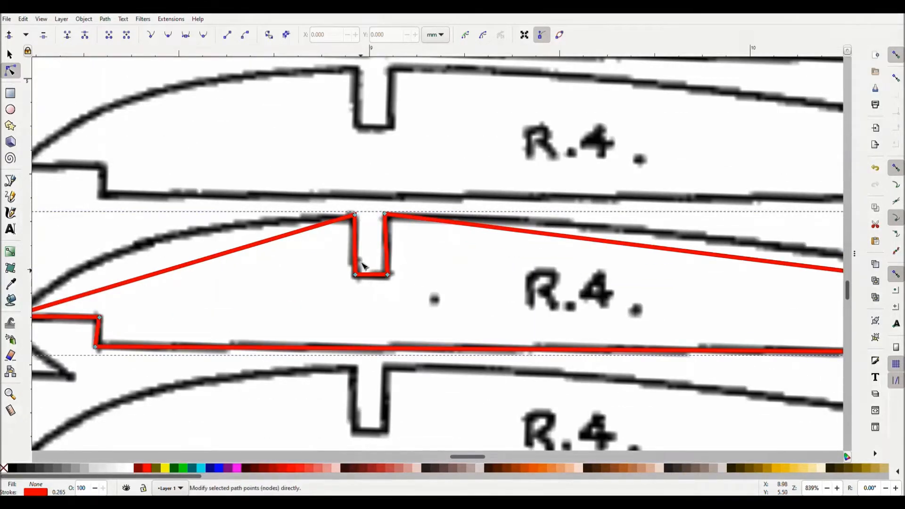
left_click_drag(390, 219, 394, 219)
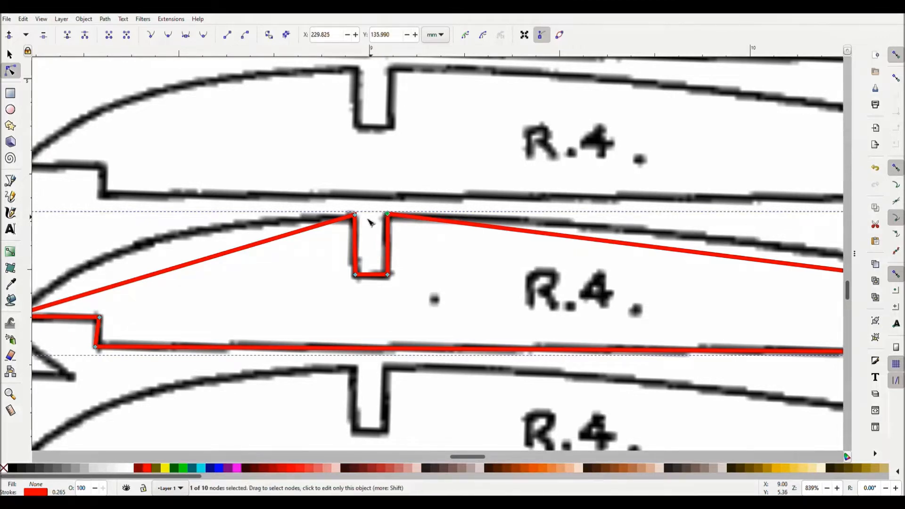
left_click_drag(357, 216, 356, 216)
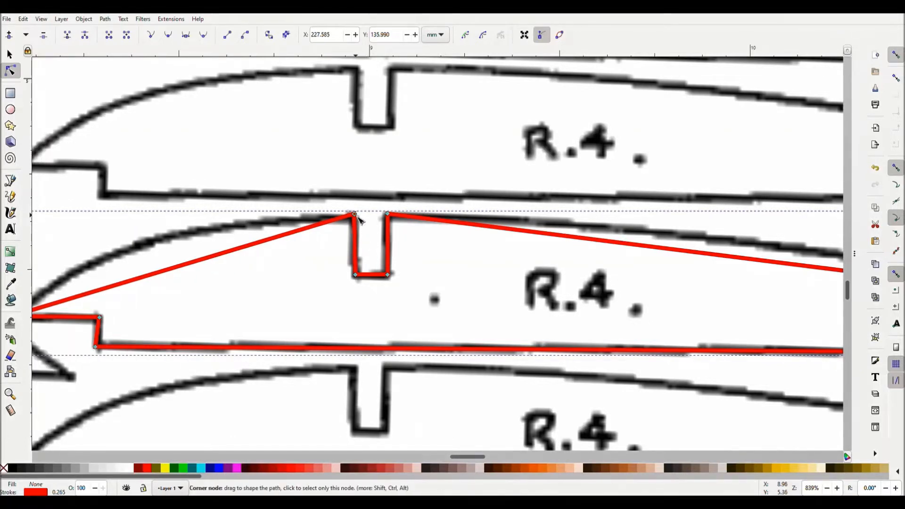
left_click_drag(359, 218, 361, 219)
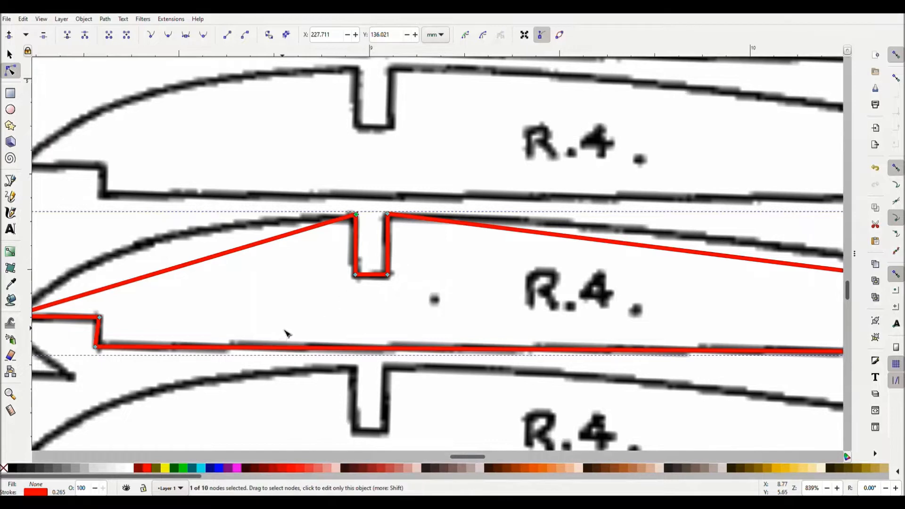
left_click(10, 411)
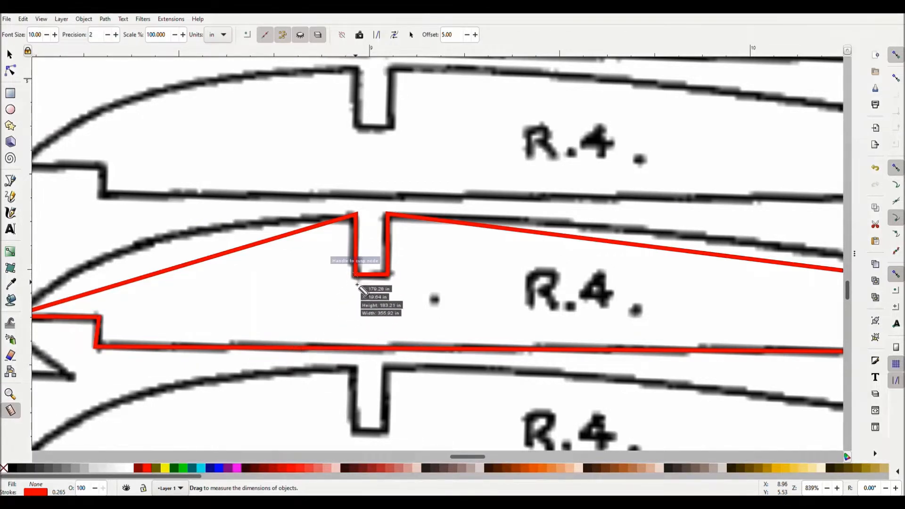
left_click_drag(357, 275, 387, 276)
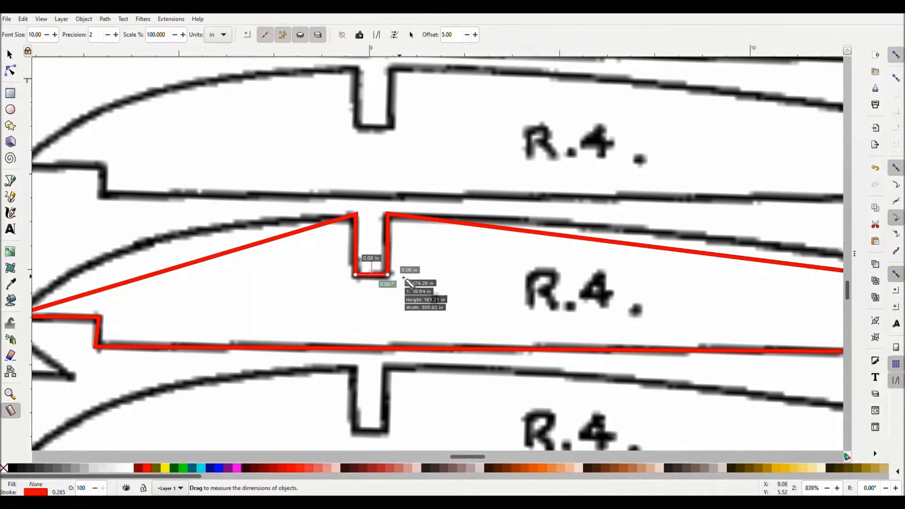
Narrow the notch by moving its rear lower node to about X 229.762 mm and its rear upper node to about X 229.731 mm
left_click(11, 71)
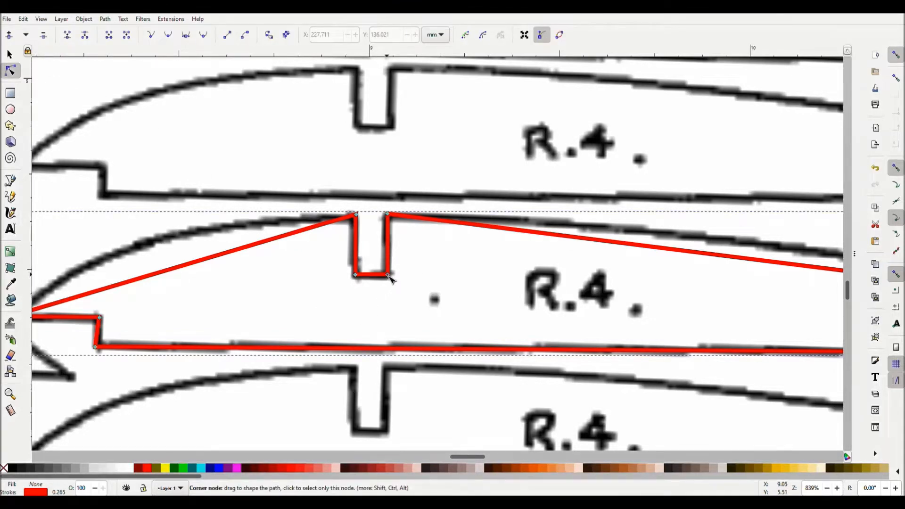
left_click_drag(389, 277, 388, 277)
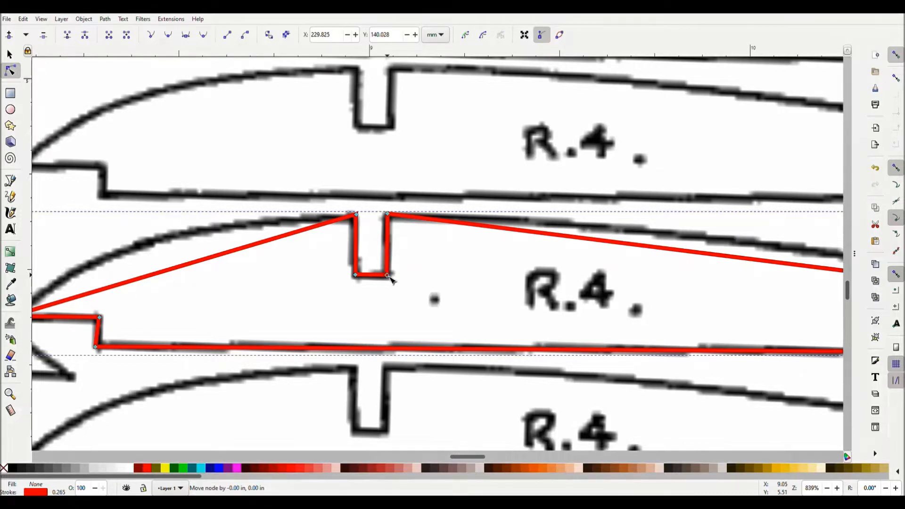
left_click_drag(389, 279, 388, 280)
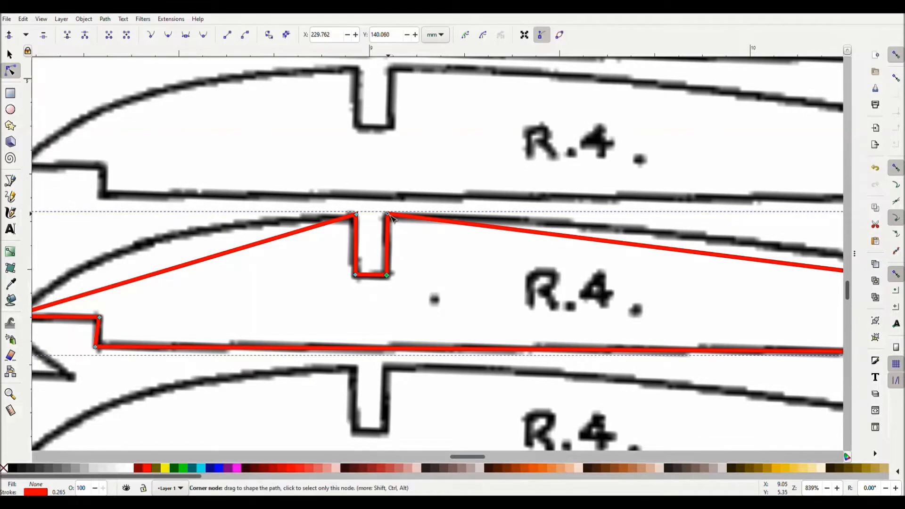
left_click_drag(390, 218, 389, 218)
left_click_drag(389, 217, 388, 217)
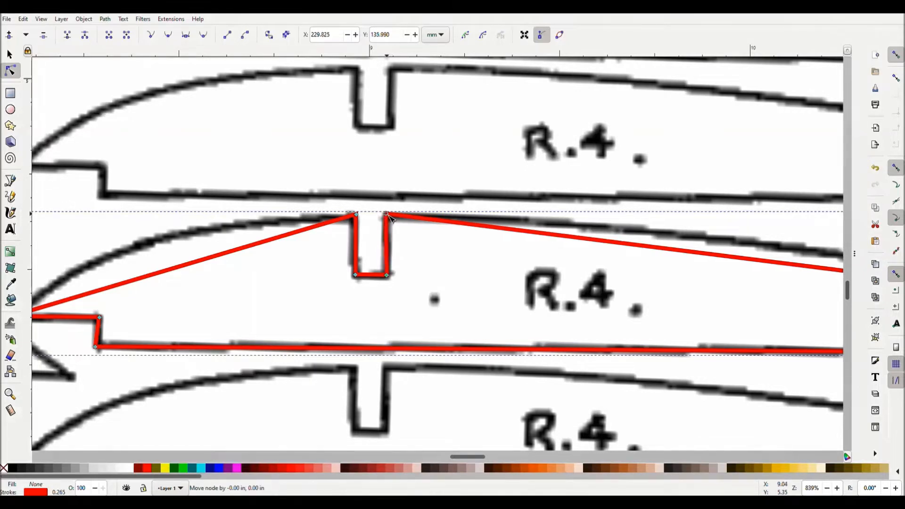
left_click_drag(389, 217, 388, 218)
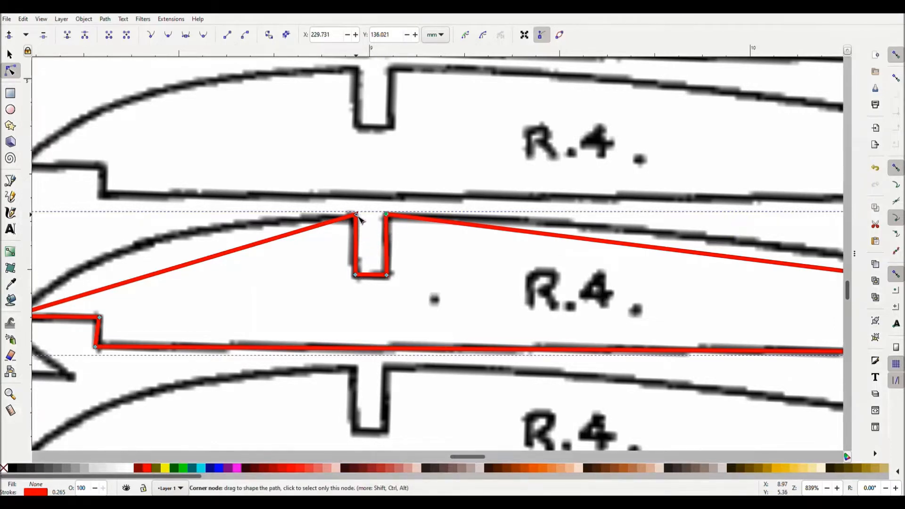
left_click_drag(360, 218, 356, 216)
Measure the traced notch's width across its opening and along its base
left_click(10, 411)
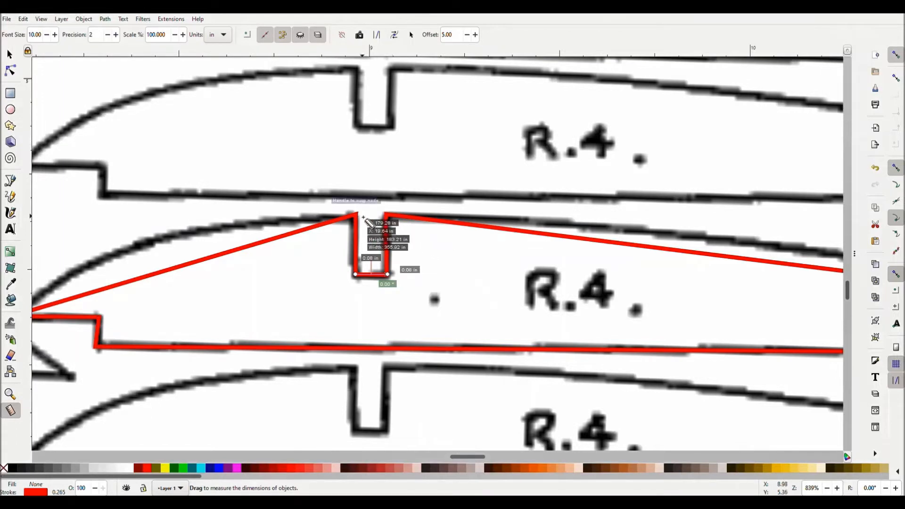
left_click_drag(357, 214, 385, 215)
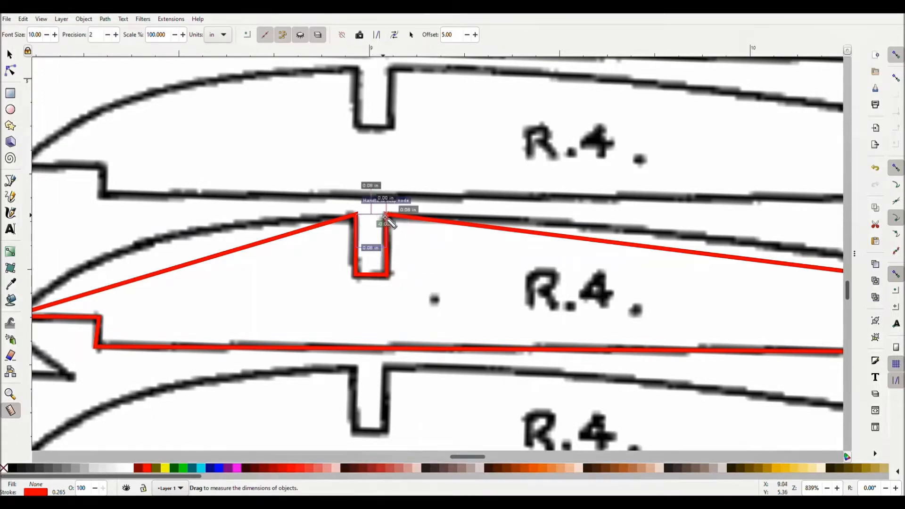
left_click(357, 276)
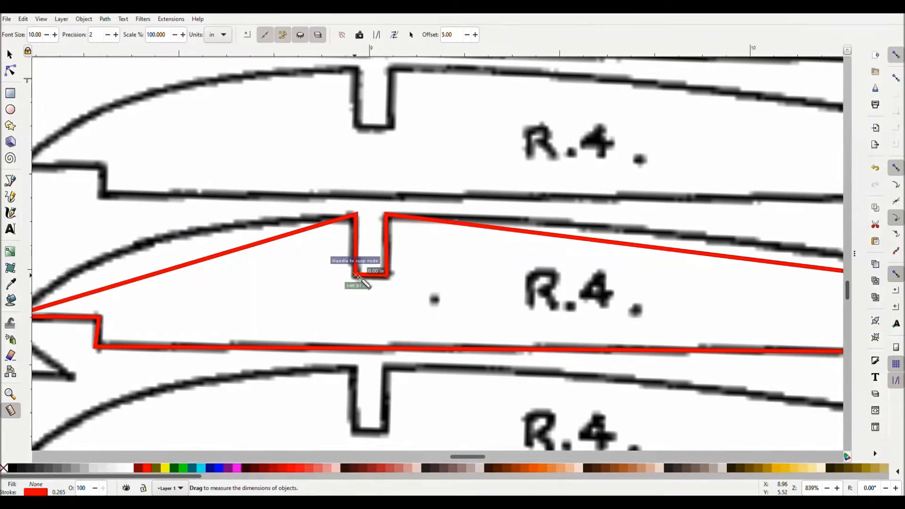
left_click_drag(359, 278, 386, 274)
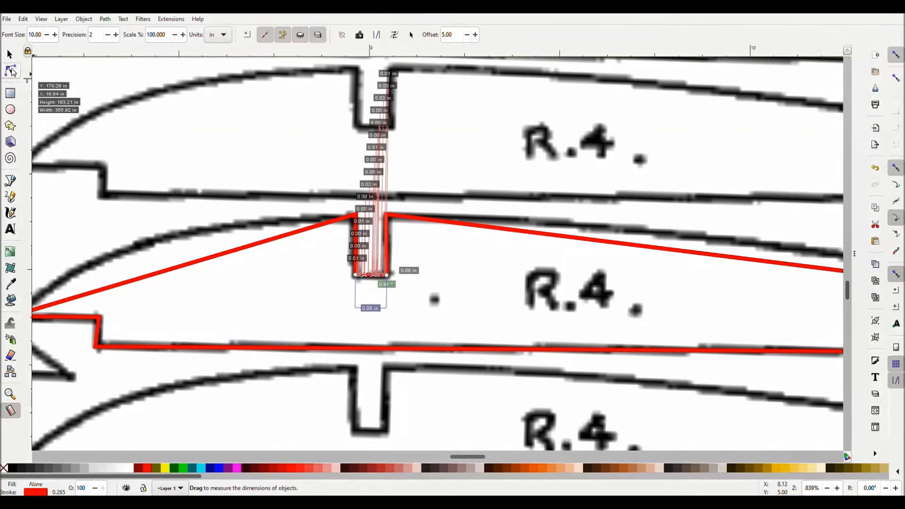
Align the notch's rear side vertically by moving its upper and lower nodes to about X 229.636 mm
left_click(11, 71)
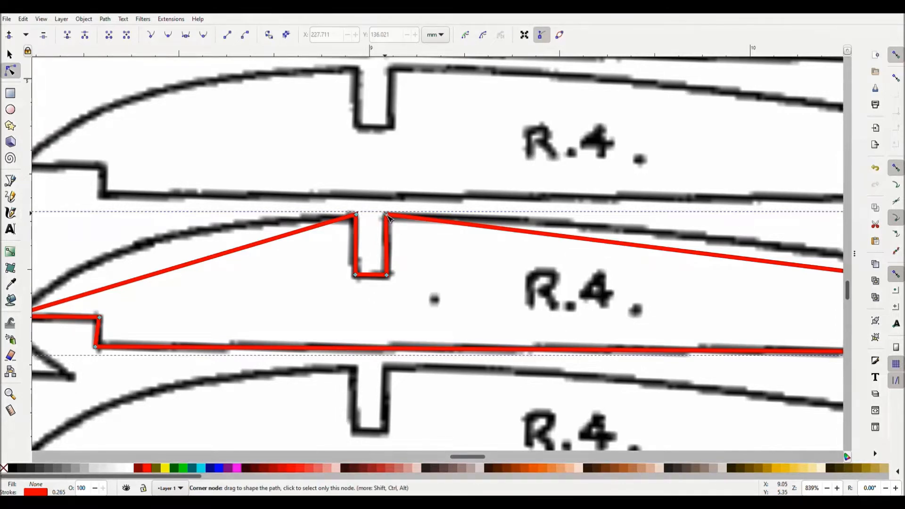
left_click_drag(388, 217, 387, 218)
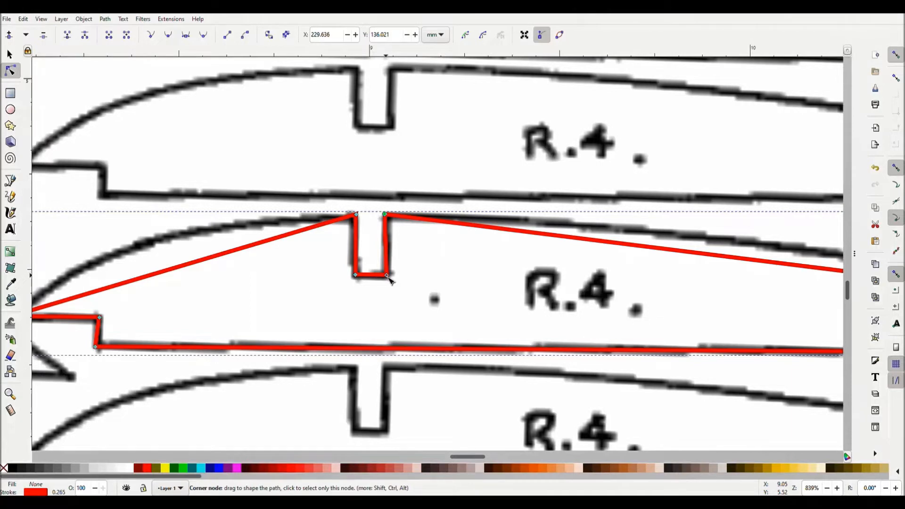
left_click_drag(388, 279, 389, 278)
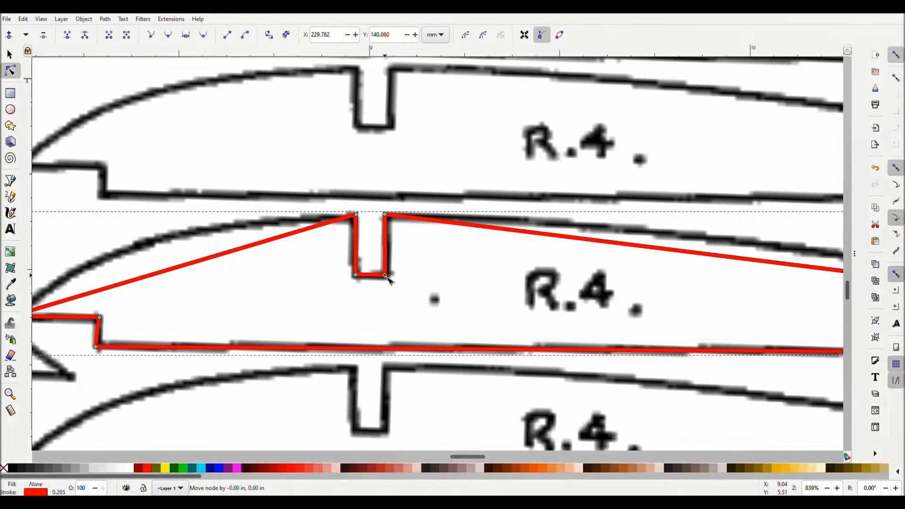
left_click_drag(386, 276, 384, 277)
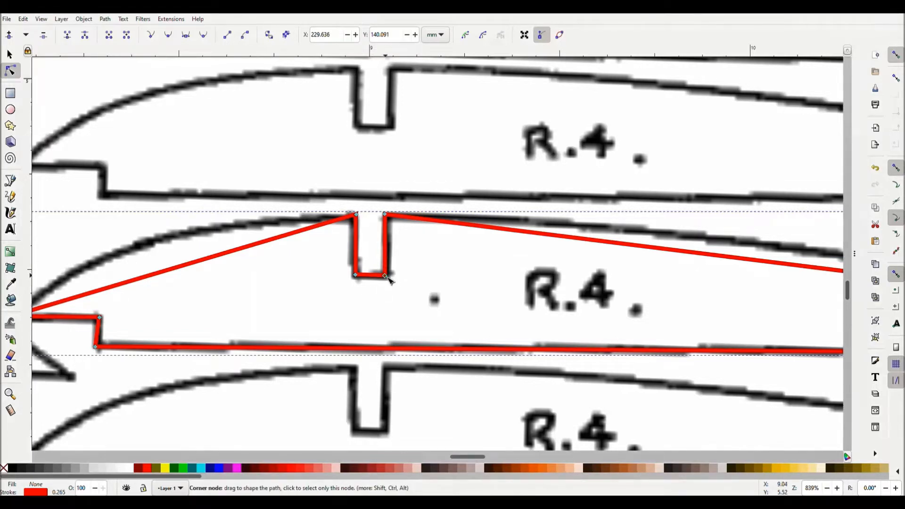
Move the notch's rear lower node to about Y 140.060 mm and measure the notch's width across its opening and base
left_click_drag(388, 277, 387, 278)
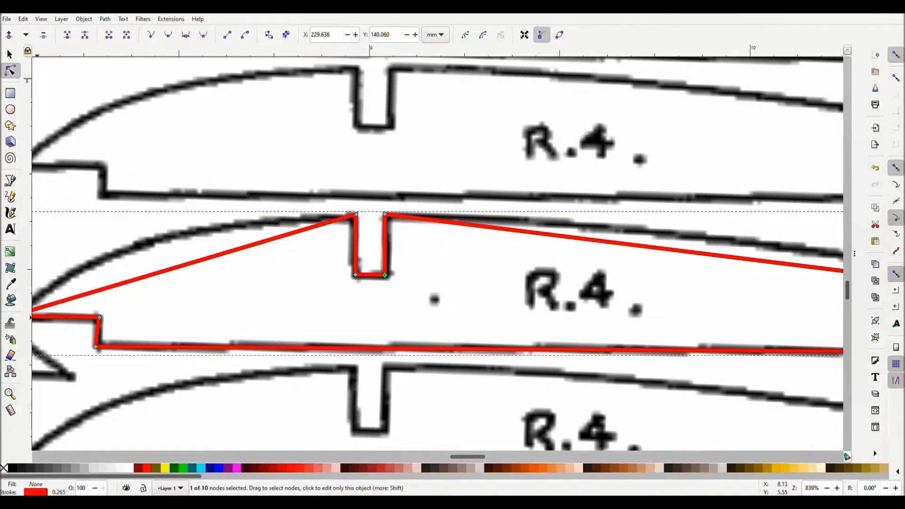
left_click(11, 410)
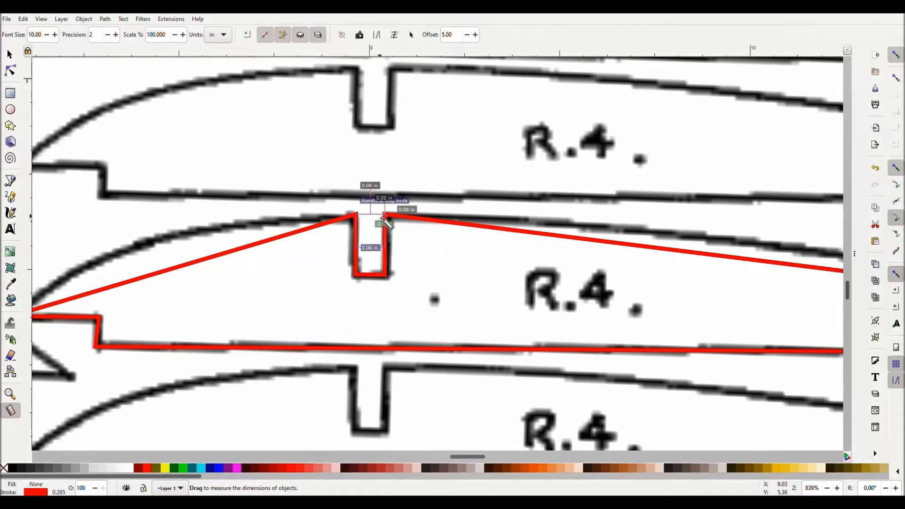
left_click_drag(355, 276, 383, 277)
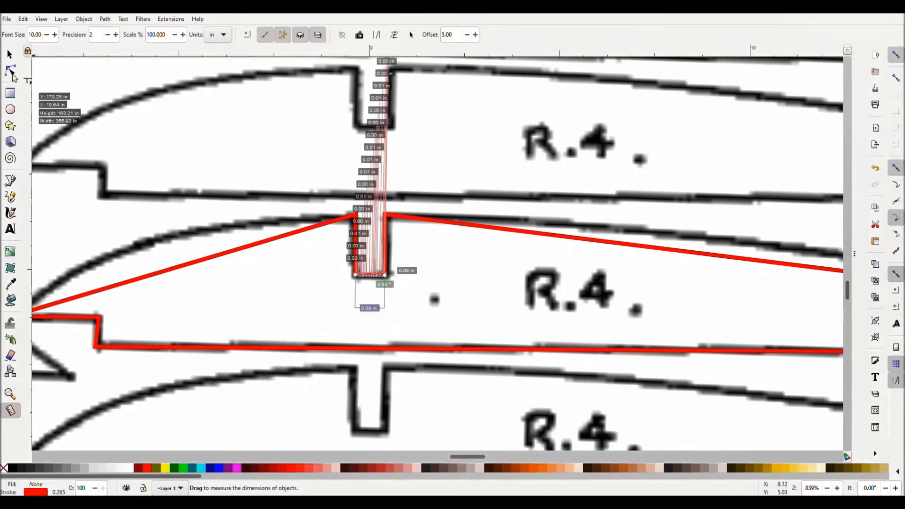
Narrow the notch by moving its front lower node to about X 227.774 mm and its front upper node to about X 227.775 mm
left_click(10, 71)
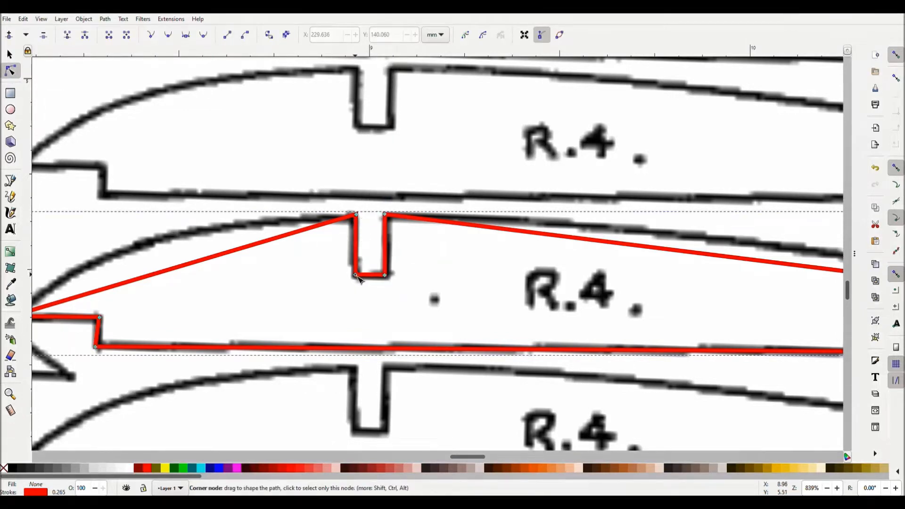
left_click_drag(358, 278, 360, 279)
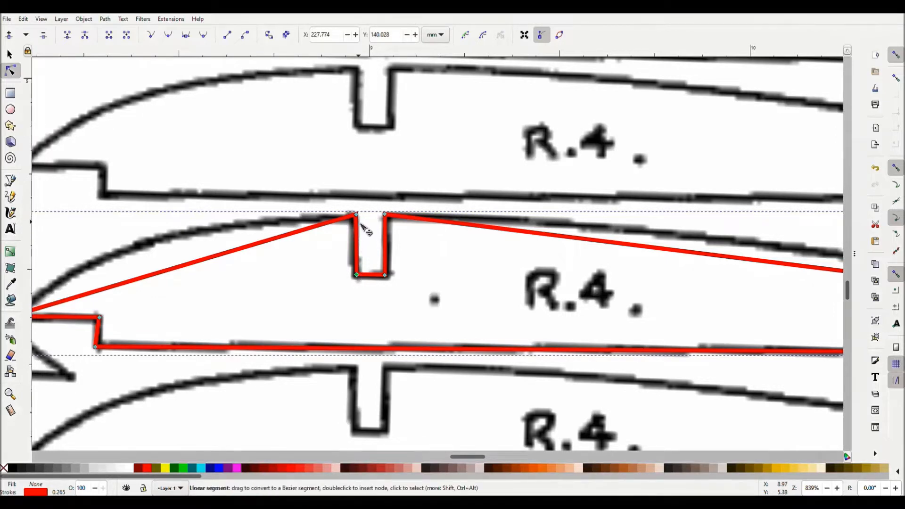
left_click_drag(360, 216, 361, 219)
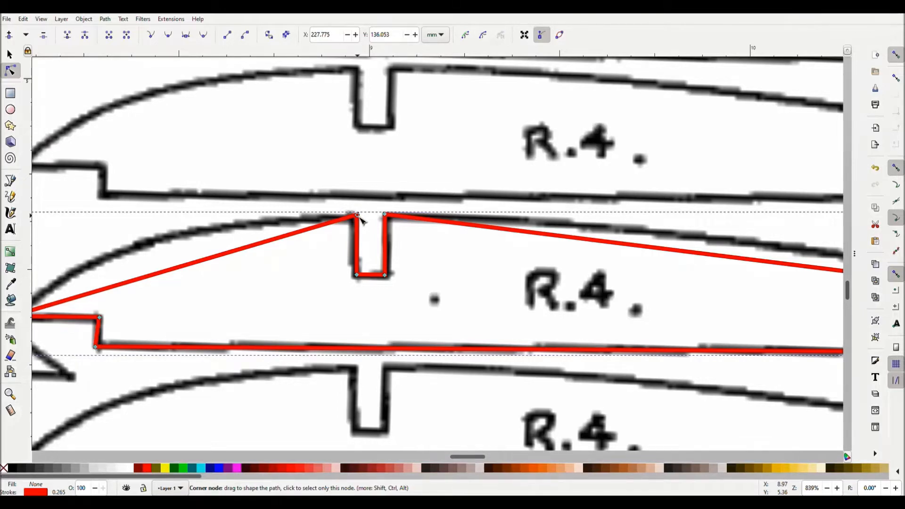
Measure the notch's width across its opening and base, and its depth along the front side
left_click(13, 412)
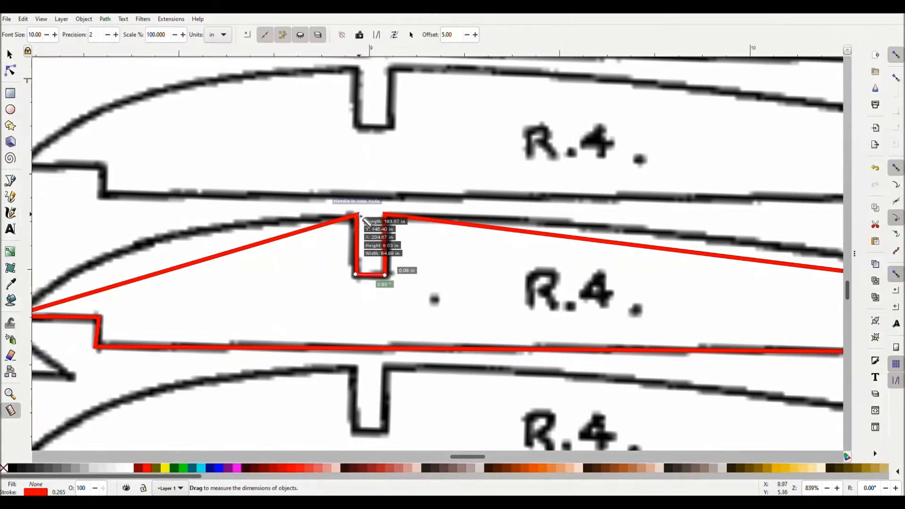
left_click_drag(360, 215, 385, 217)
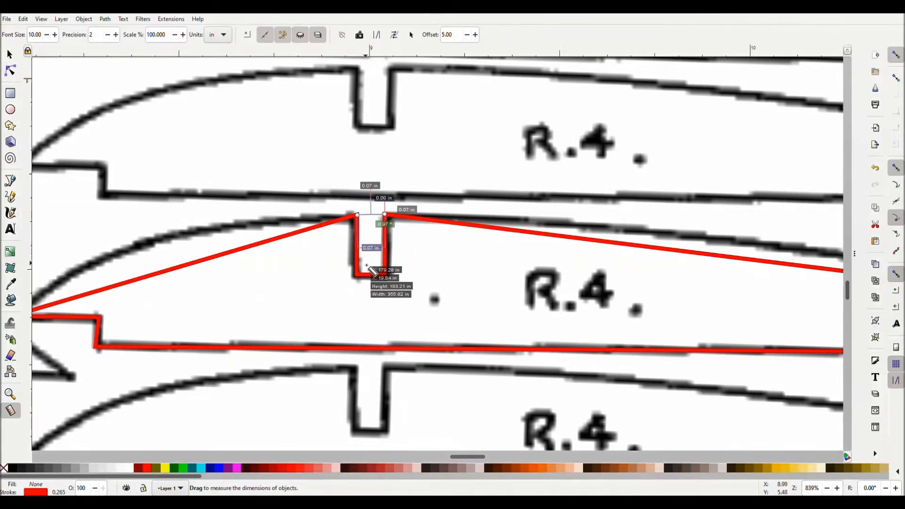
left_click_drag(357, 276, 382, 279)
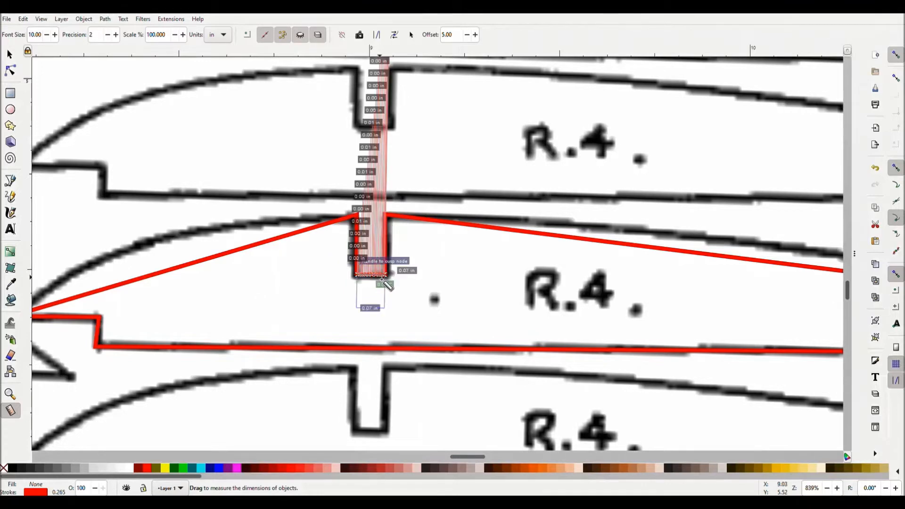
left_click(324, 295)
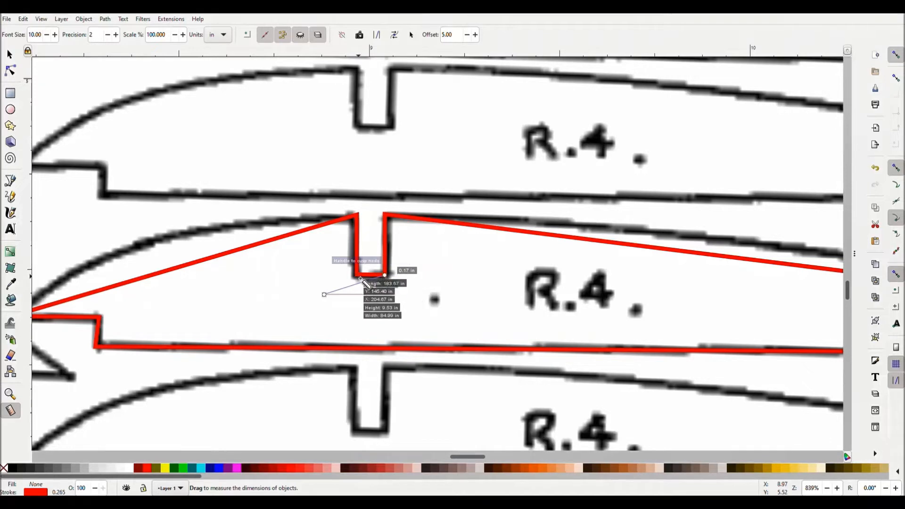
left_click_drag(372, 253, 361, 220)
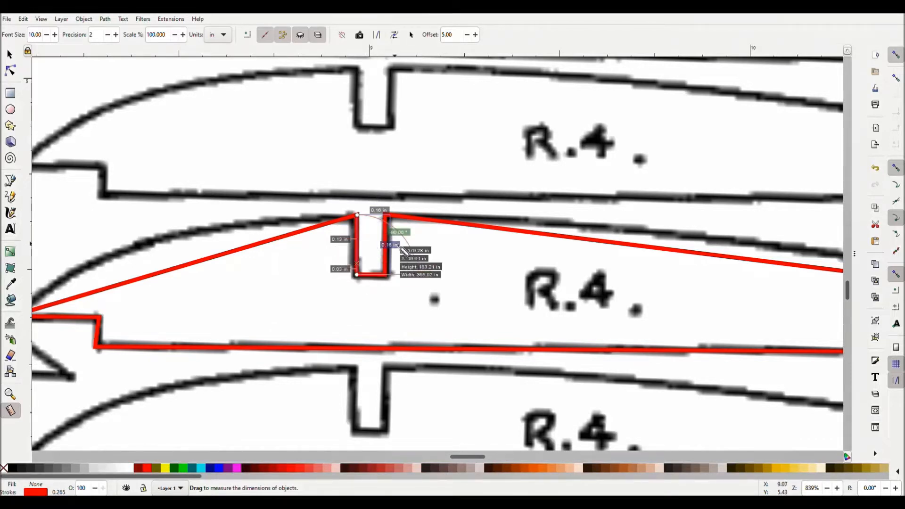
Make the traced notch shallower, placing its rear lower node at about X 229.541 mm, Y 139.744 mm
key("n")
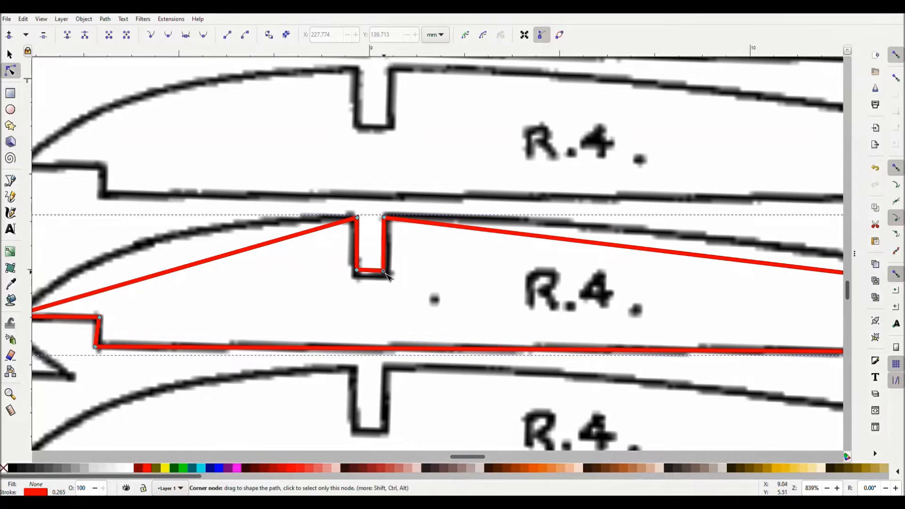
left_click_drag(384, 272, 385, 273)
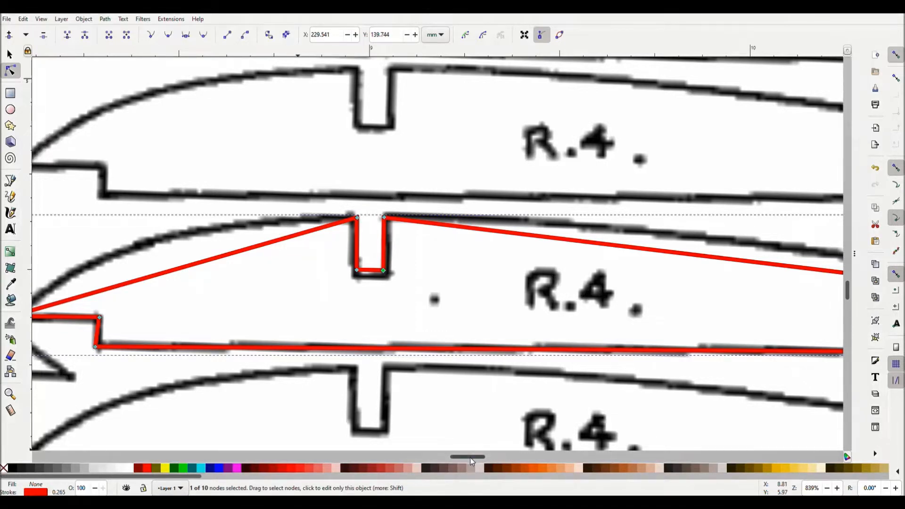
Curve the straight upper edge ahead of the notch to follow the scanned outline, moving the nose node to about X 204.868 mm, Y 142.868 mm
left_click_drag(471, 457, 462, 457)
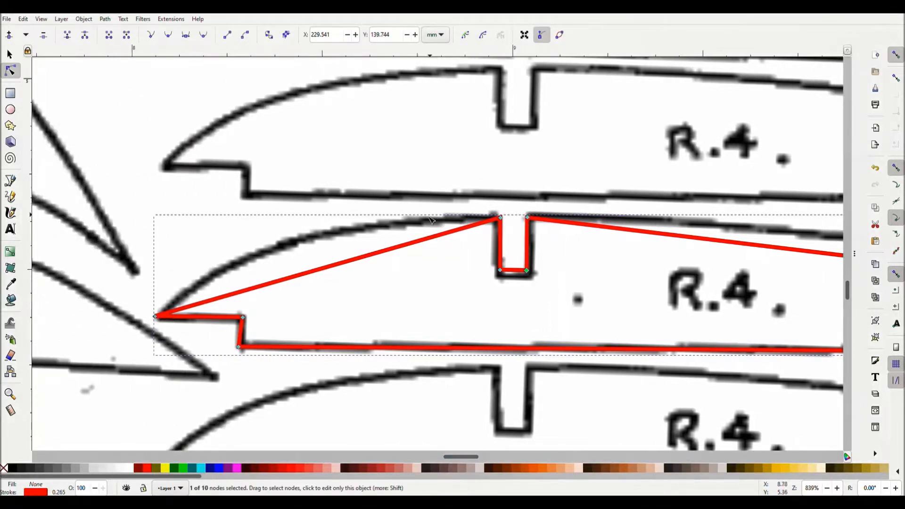
left_click(277, 240)
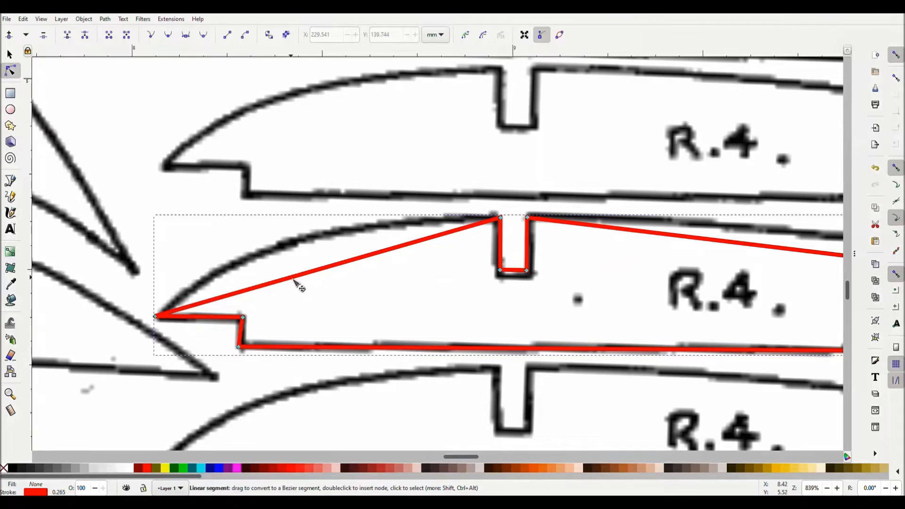
mouse_move(294, 281)
left_mouse_down()
mouse_move(288, 245)
mouse_move(370, 238)
mouse_move(259, 259)
mouse_move(312, 241)
mouse_move(304, 240)
left_mouse_up()
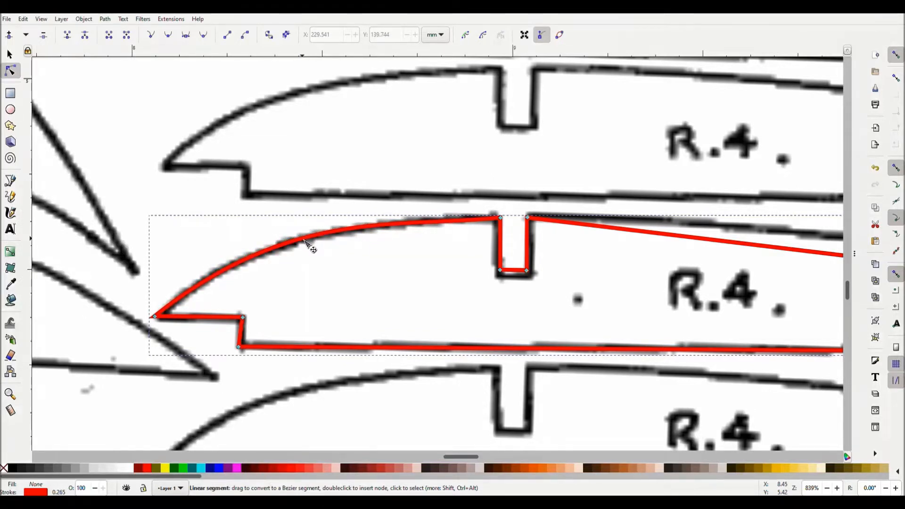
mouse_move(303, 240)
left_mouse_down()
mouse_move(391, 228)
mouse_move(304, 238)
left_mouse_up()
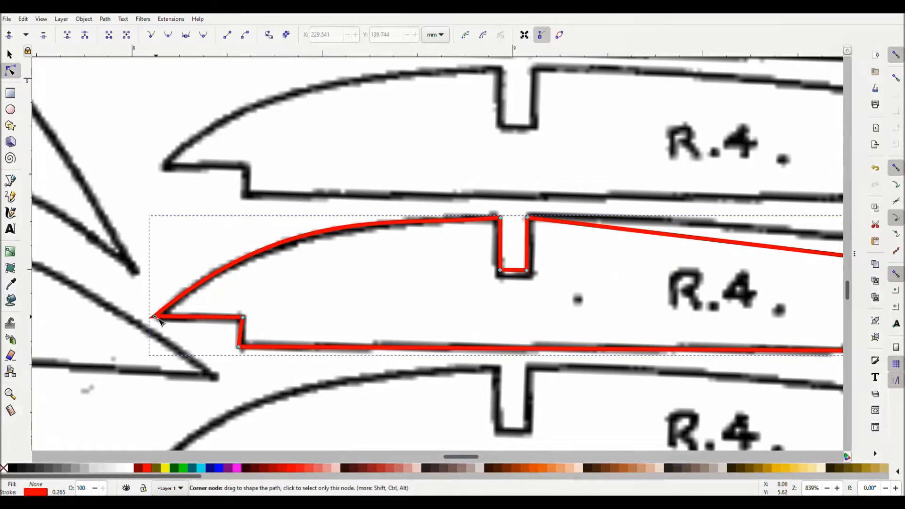
left_click_drag(159, 321, 163, 322)
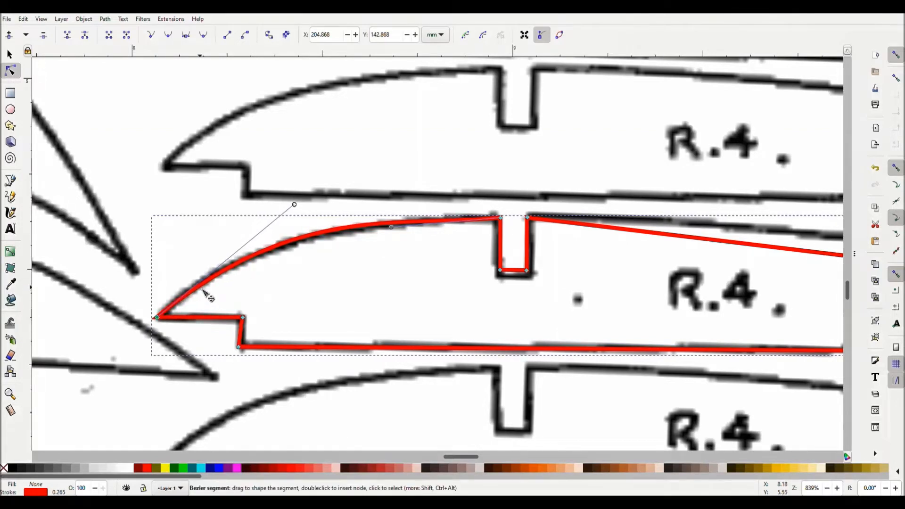
left_click_drag(203, 289, 193, 292)
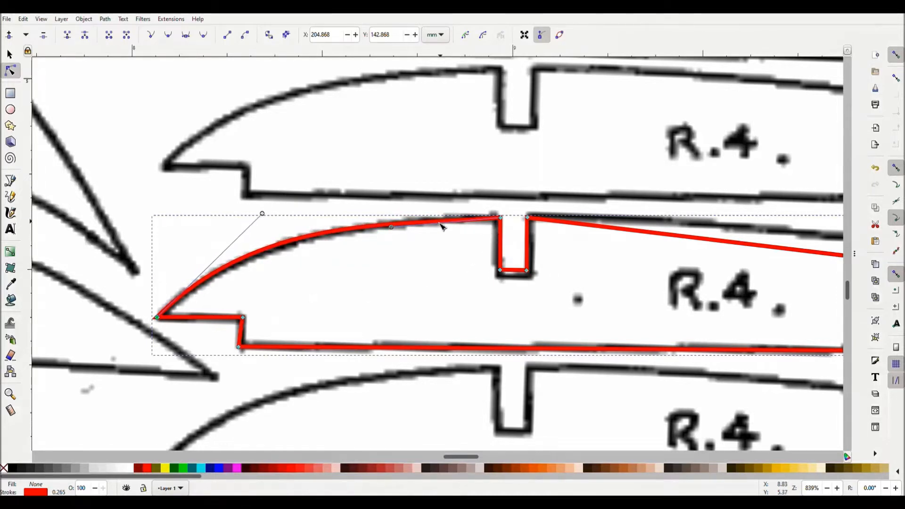
left_click_drag(403, 225, 415, 224)
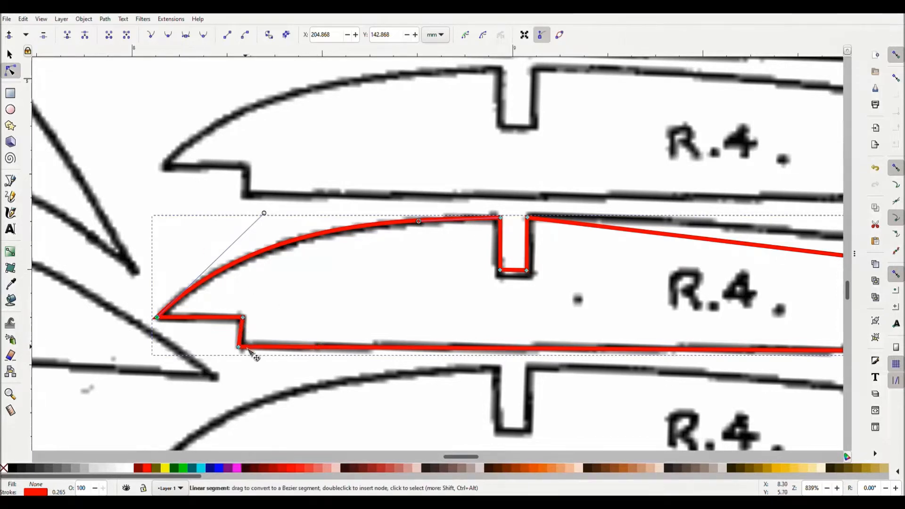
Move the leading-edge step's lower node to about X 210.516 mm, Y 144.856 mm, and measure the step's height
left_click_drag(240, 348, 244, 350)
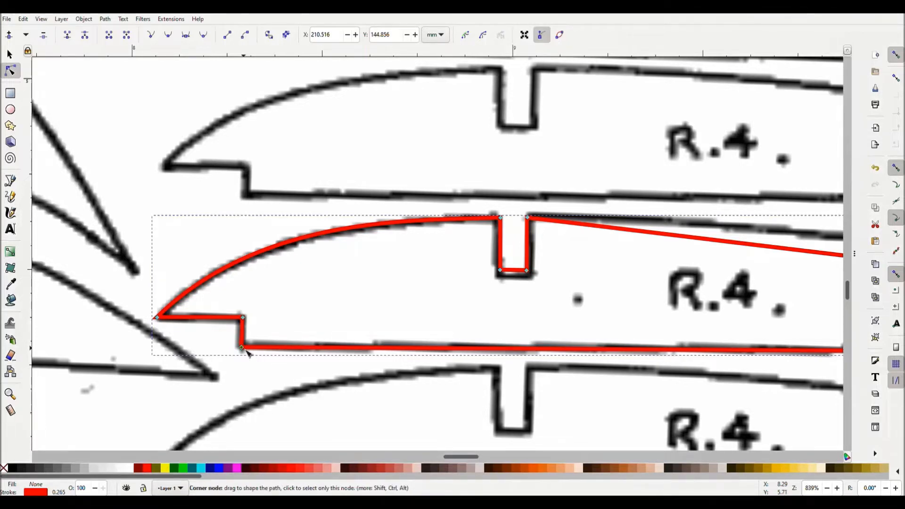
left_click(10, 410)
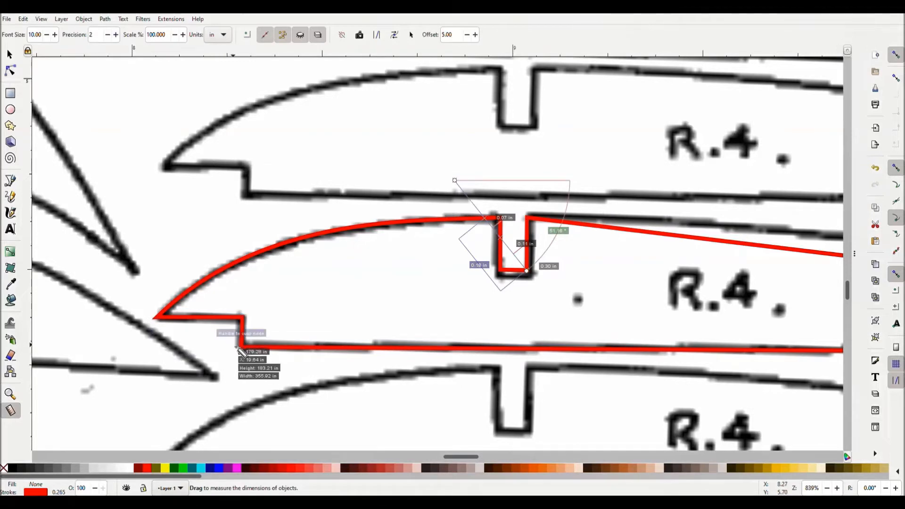
left_click_drag(242, 349, 247, 322)
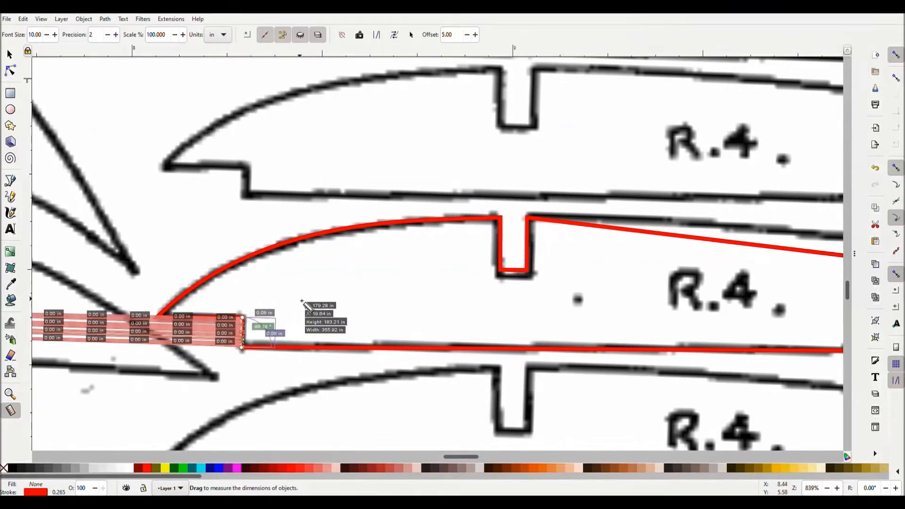
Move the step's upper node to about Y 142.994 mm and the nose node to about X 204.899 mm, Y 143.026 mm, and measure the step
left_click(10, 70)
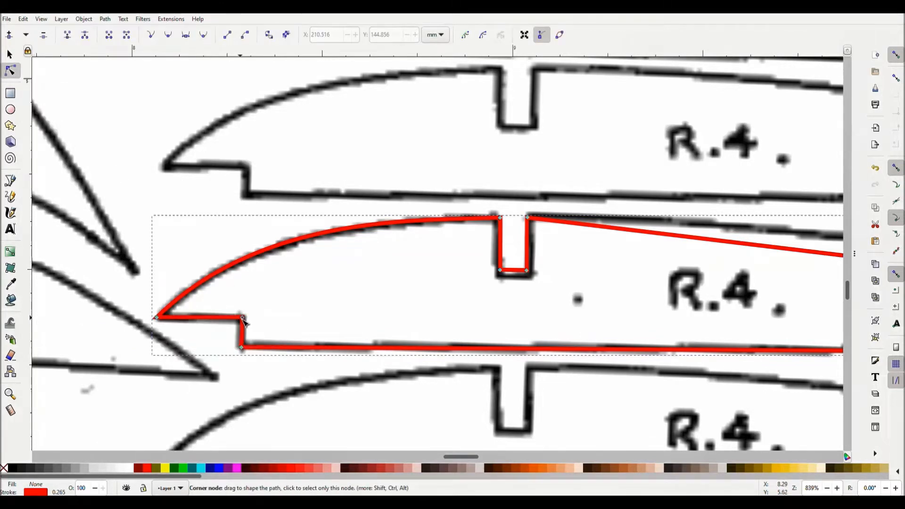
left_click_drag(242, 321, 242, 324)
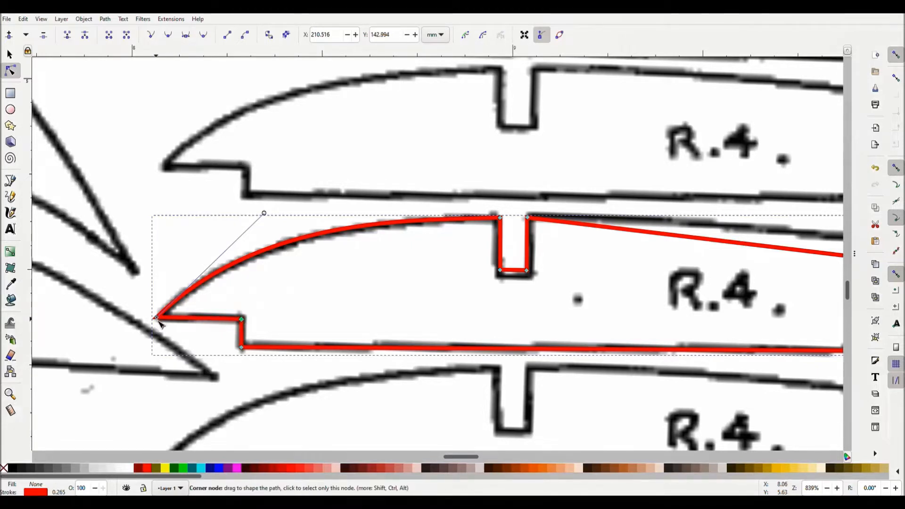
left_click_drag(158, 321, 160, 324)
left_click(10, 410)
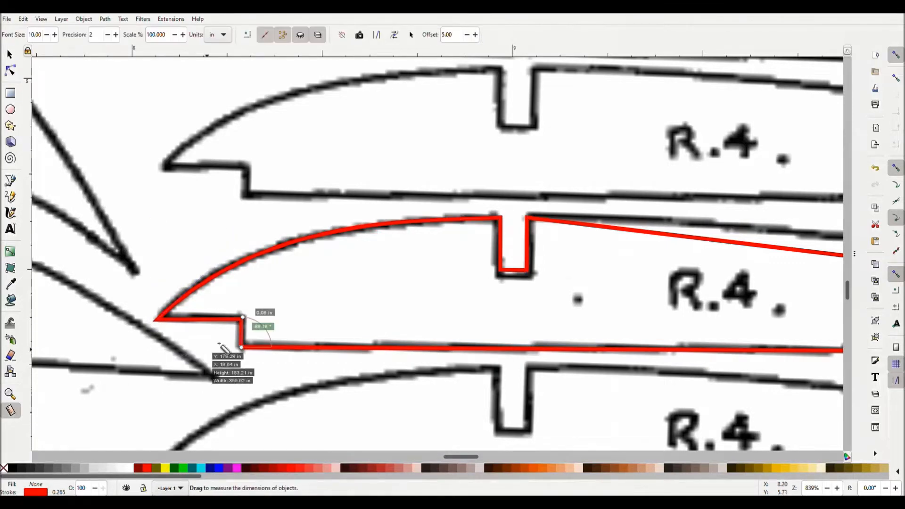
left_click_drag(204, 356, 243, 322)
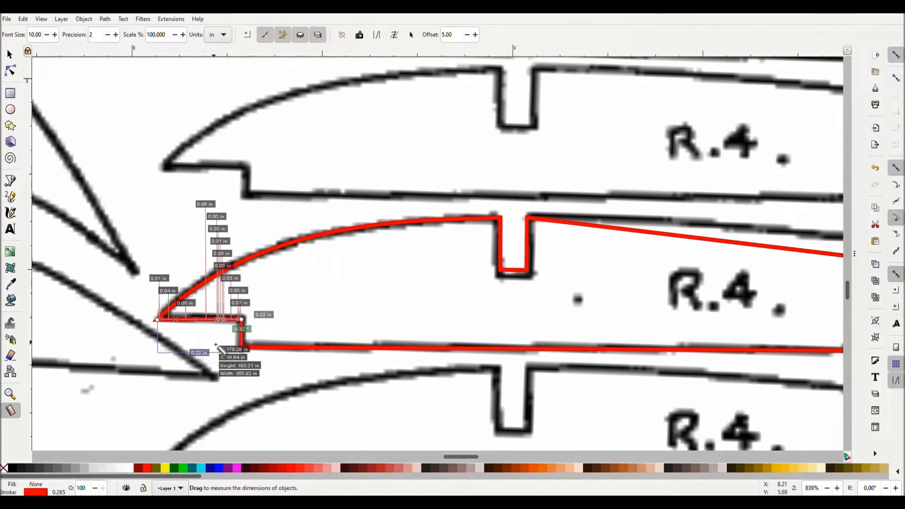
Lengthen the leading-edge step, moving its upper node to about X 210.800 mm, Y 142.963 mm and its lower node to about X 210.768 mm, Y 144.856 mm
left_click(10, 70)
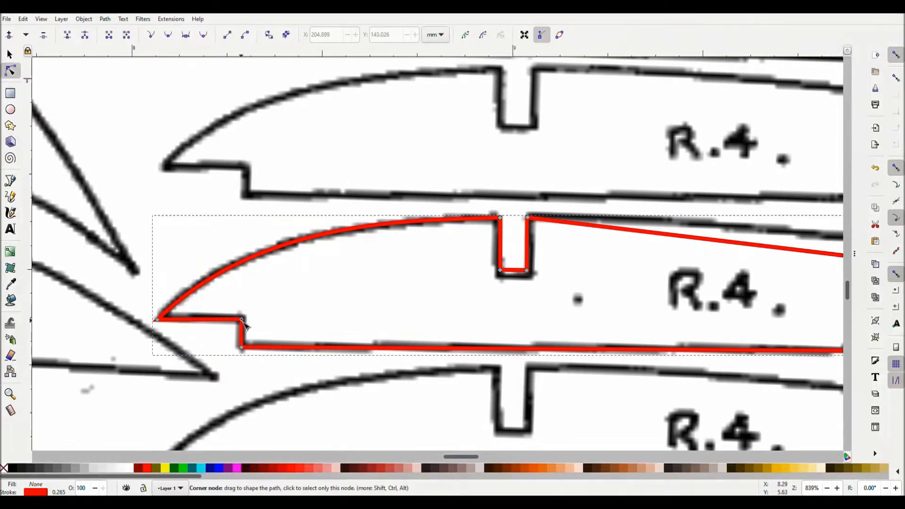
left_click_drag(242, 320, 244, 319)
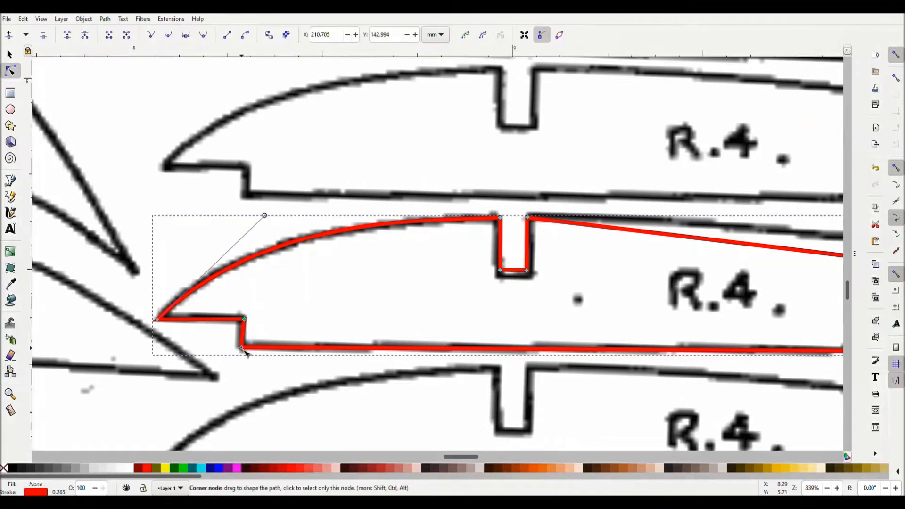
left_click_drag(242, 348, 245, 347)
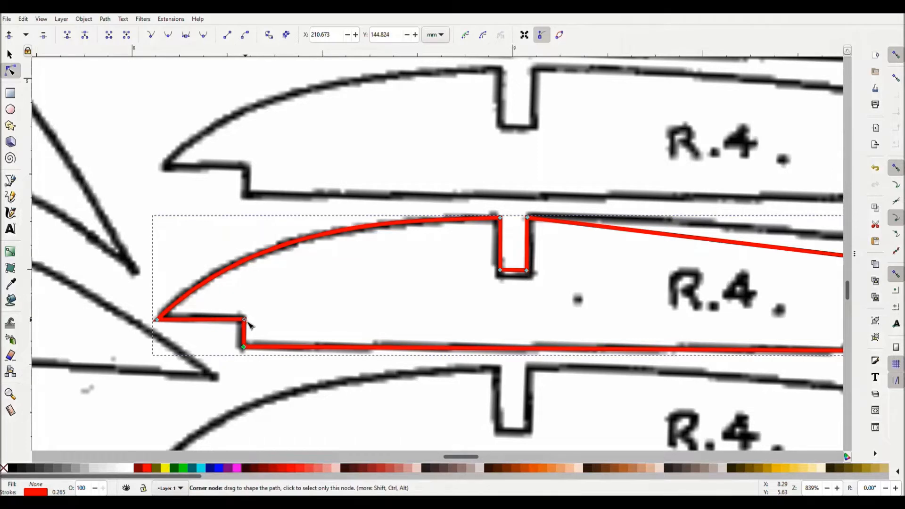
left_click_drag(246, 321, 249, 320)
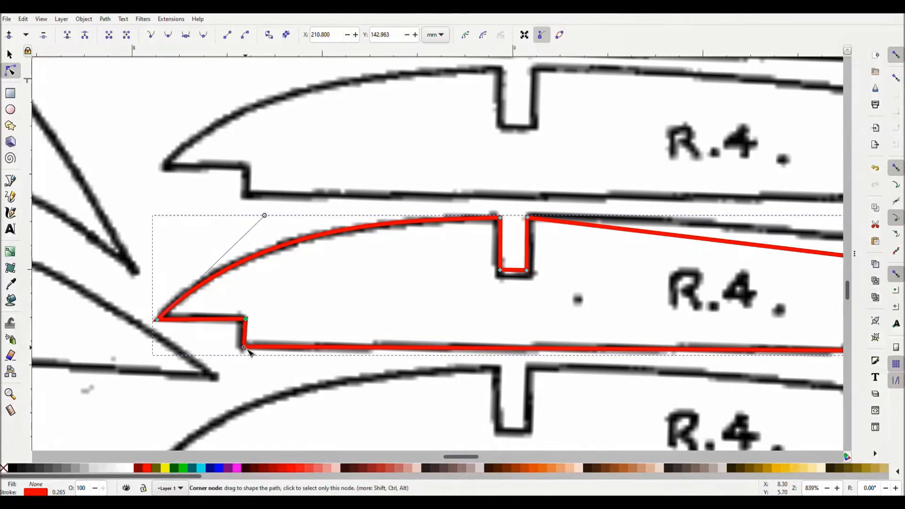
left_click_drag(249, 349, 245, 349)
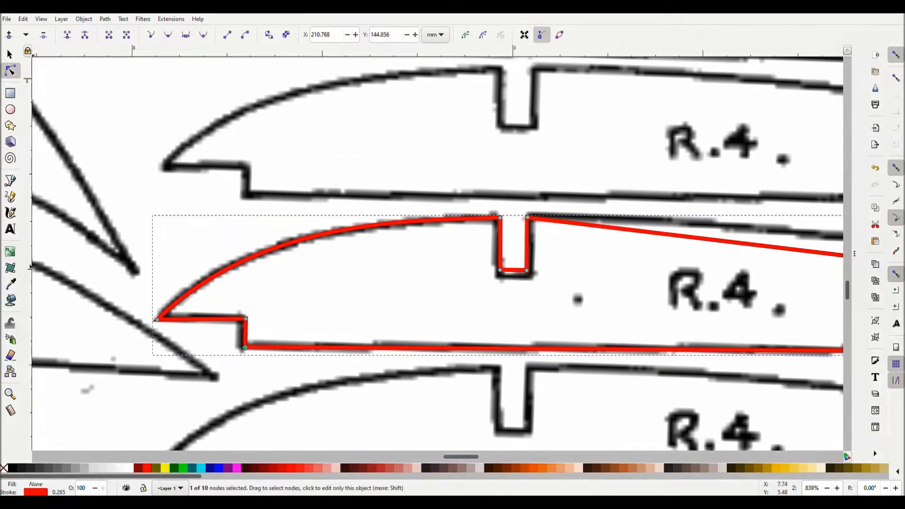
Measure the length of the leading-edge step's horizontal edge from its upper corner to the nose
left_click(10, 410)
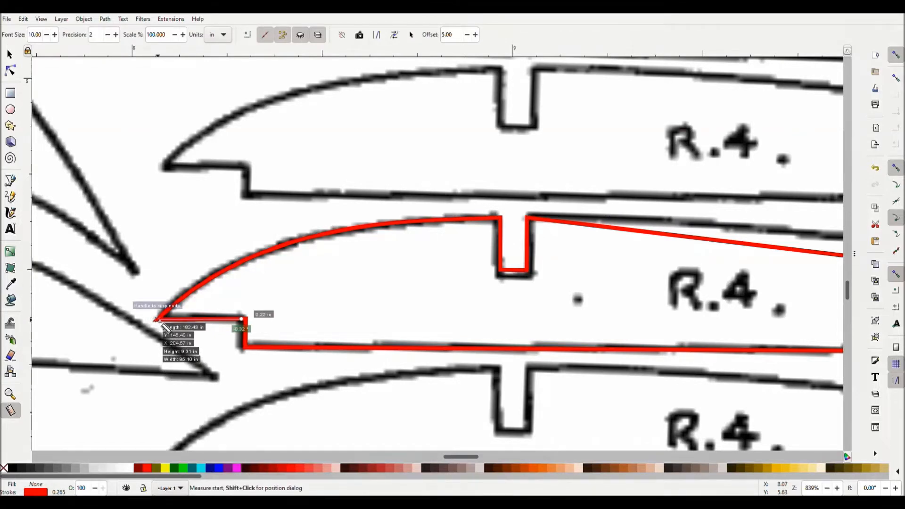
left_click_drag(247, 320, 160, 322)
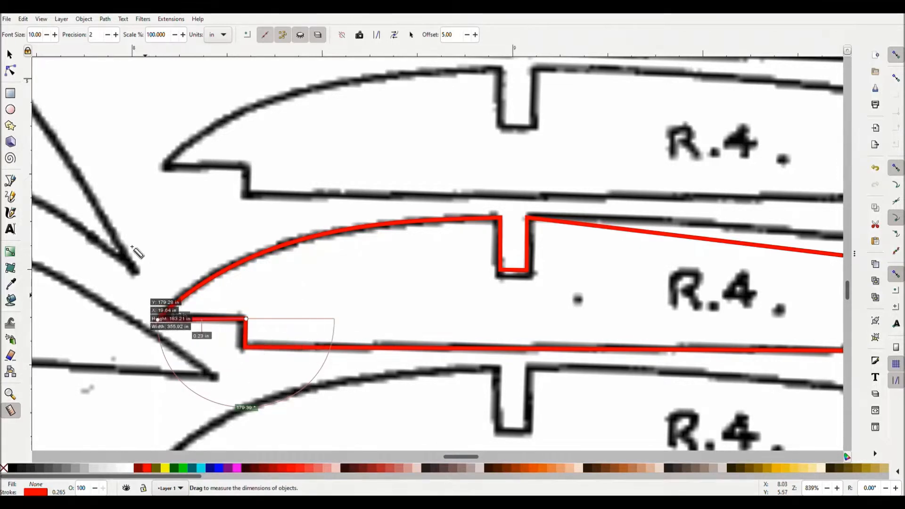
left_click(10, 70)
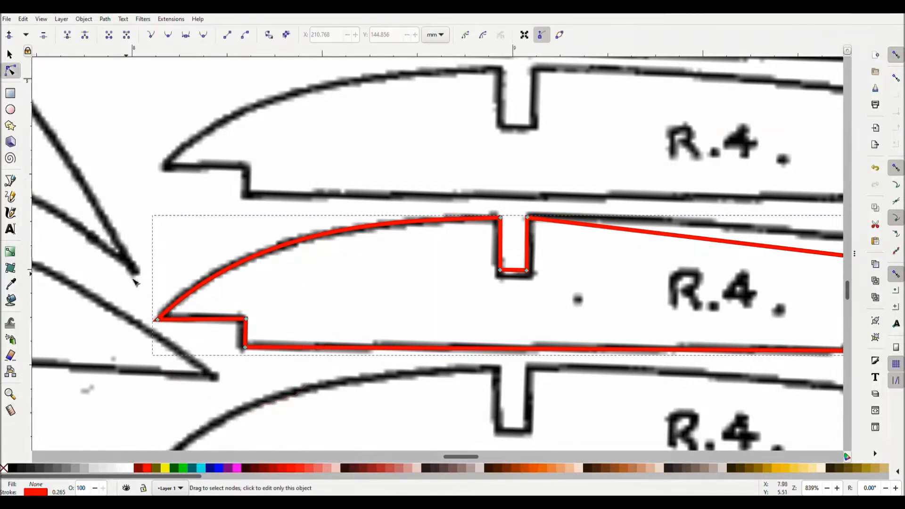
Move the nose node to about X 204.773 mm, Y 142.994 mm and refine the leading curve to follow the drawn rib outline
left_click(157, 319)
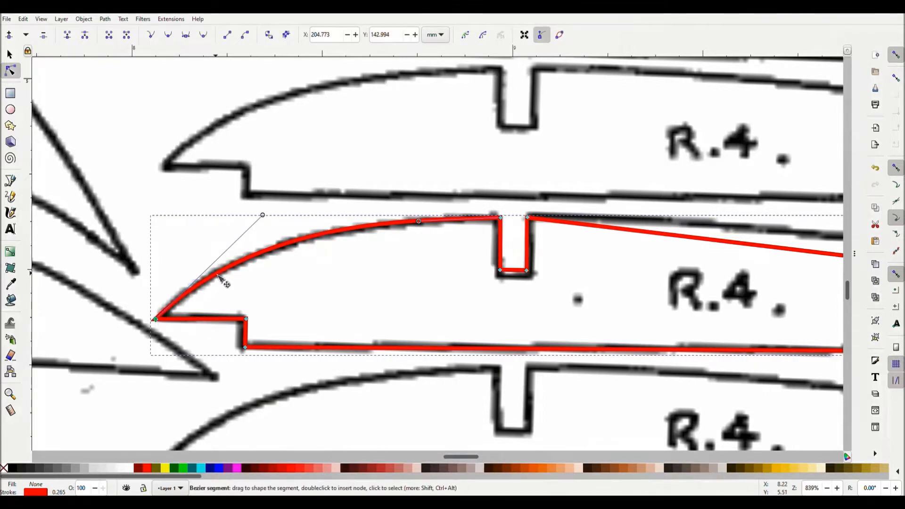
left_click_drag(219, 275, 218, 276)
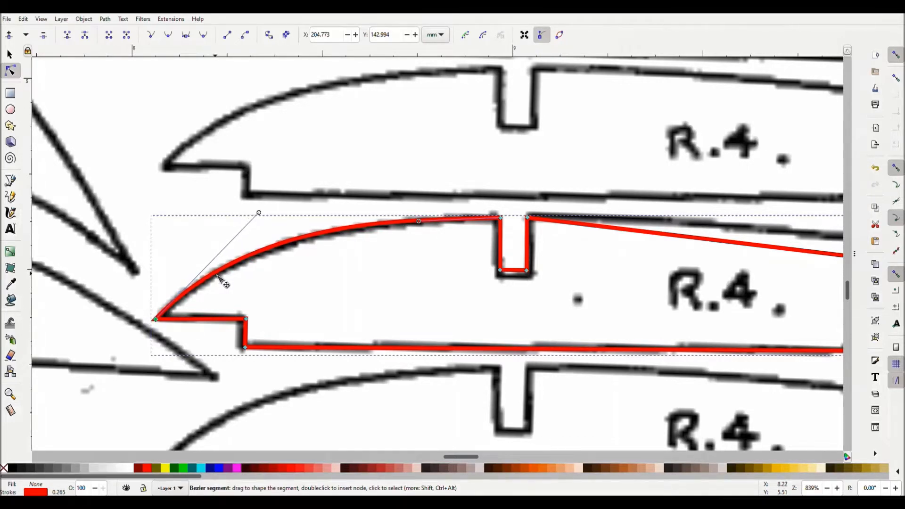
Measure the leading-edge step's horizontal edge from its upper corner to the moved nose node
left_click(11, 410)
left_click_drag(246, 319, 157, 320)
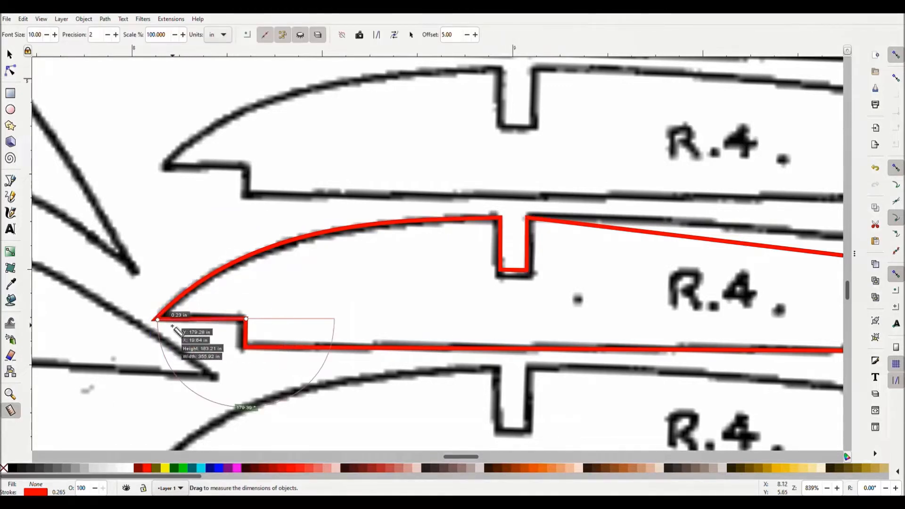
left_click(246, 272)
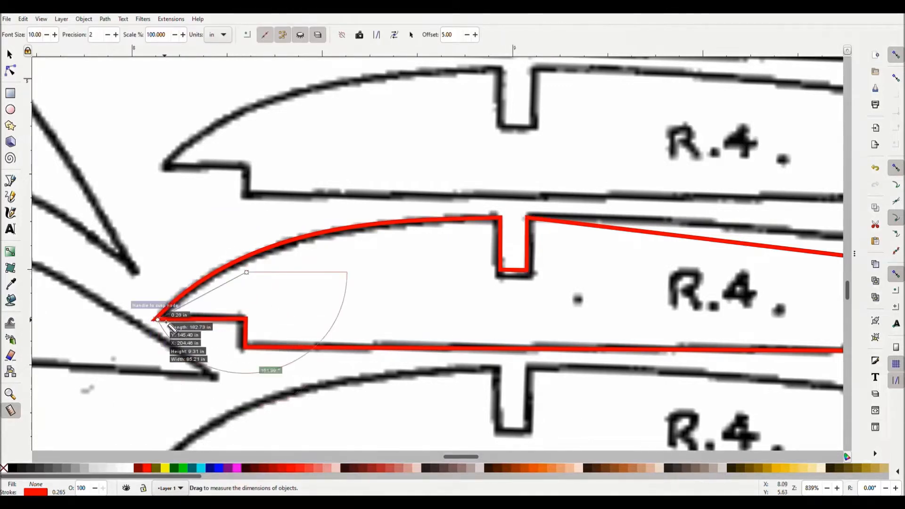
left_click(246, 320)
left_click_drag(222, 321, 161, 321)
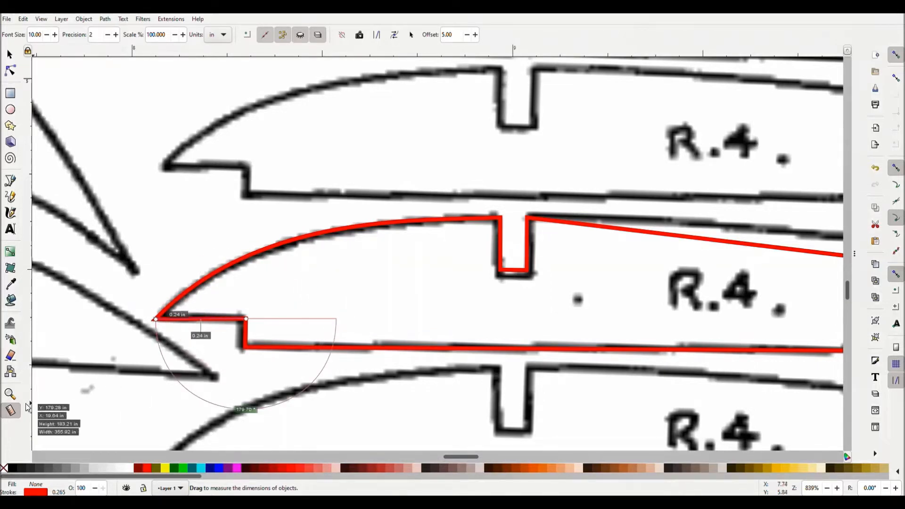
Move the leading-edge step's lower node to about X 210.894 mm, Y 144.856 mm and remeasure the step's horizontal edge
left_click(11, 70)
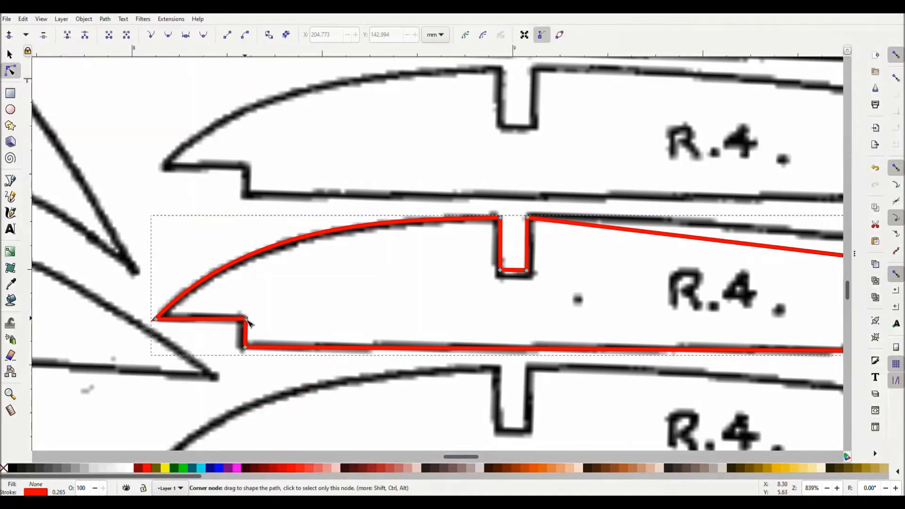
left_click_drag(249, 320, 251, 350)
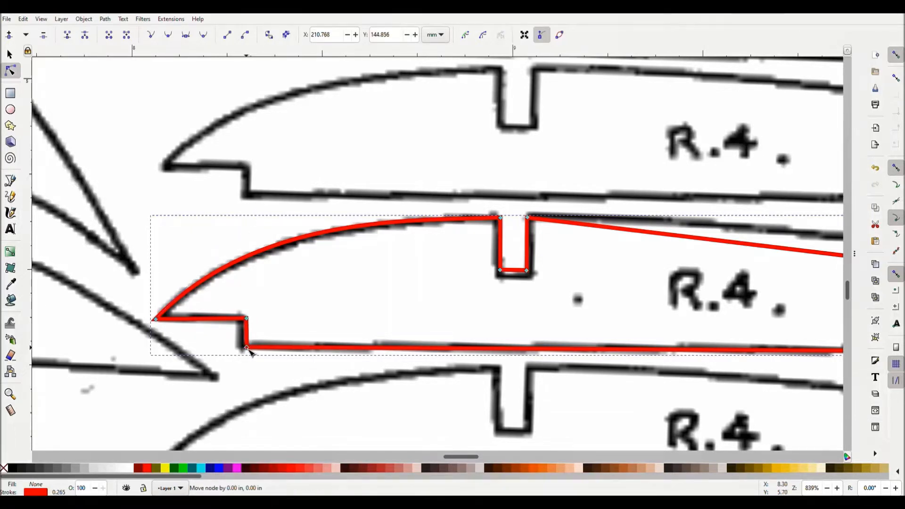
left_click_drag(251, 353, 252, 353)
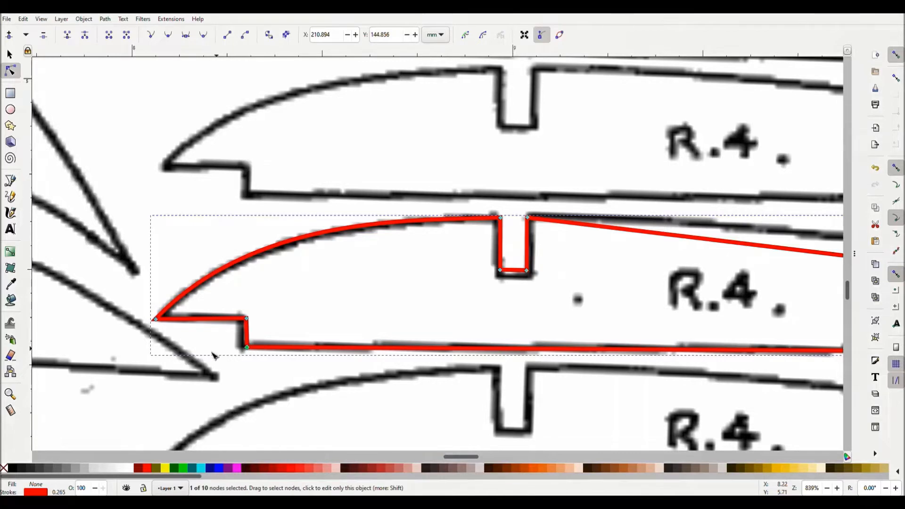
left_click(10, 411)
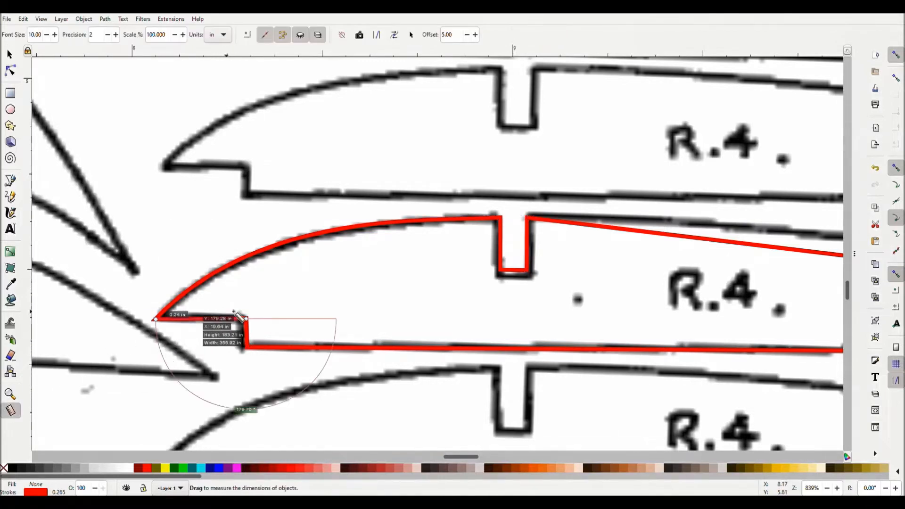
left_click(272, 297)
left_click_drag(245, 319, 160, 325)
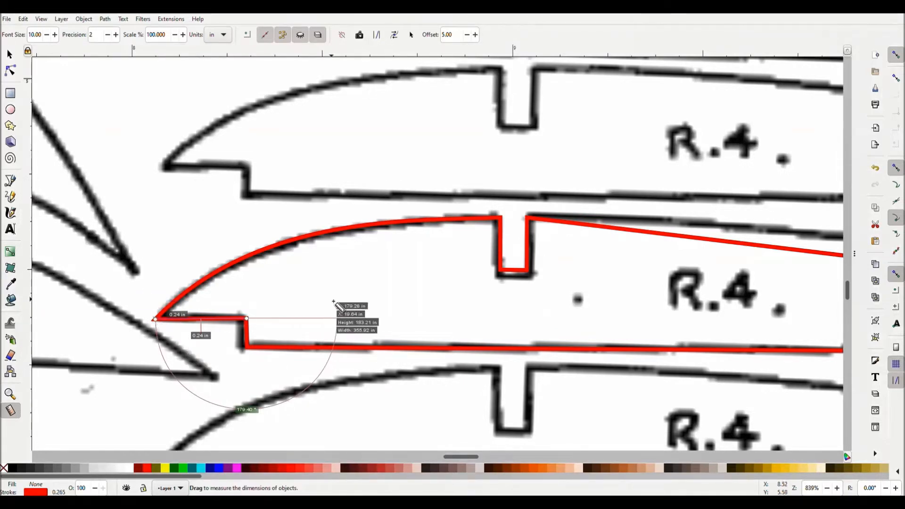
Nudge the leading-edge step's lower node to about X 210.863 mm, Y 144.824 mm
left_click(11, 72)
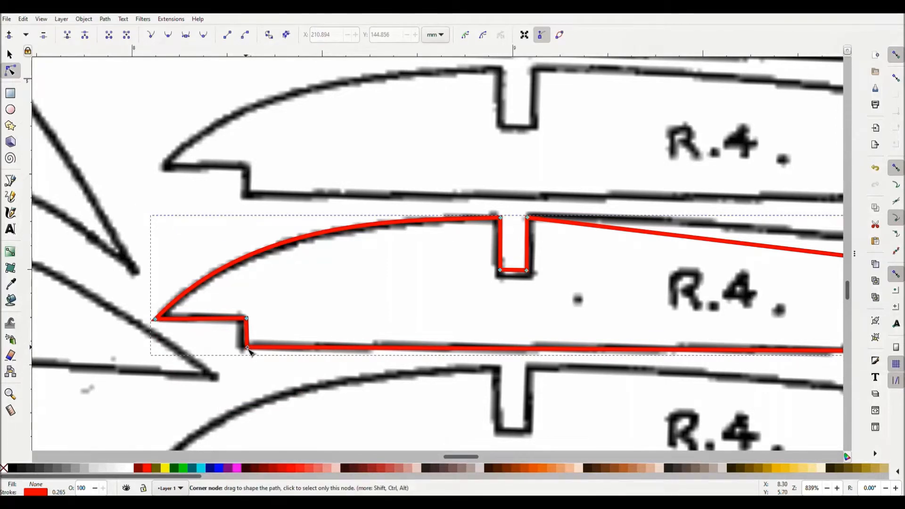
left_click_drag(248, 350, 249, 351)
key("alt")
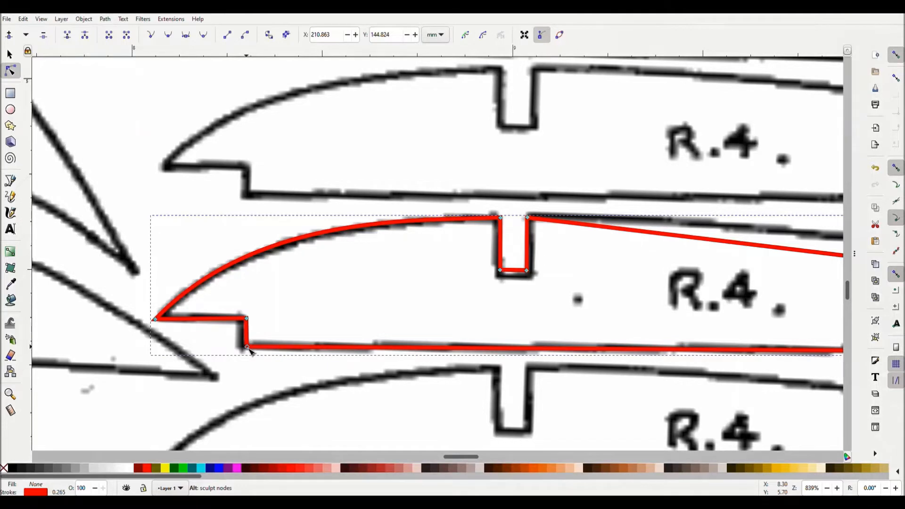
Bend the straight top segment behind the spar notch into a curve matching the drawn upper edge of the rib
left_click_drag(466, 457, 504, 452)
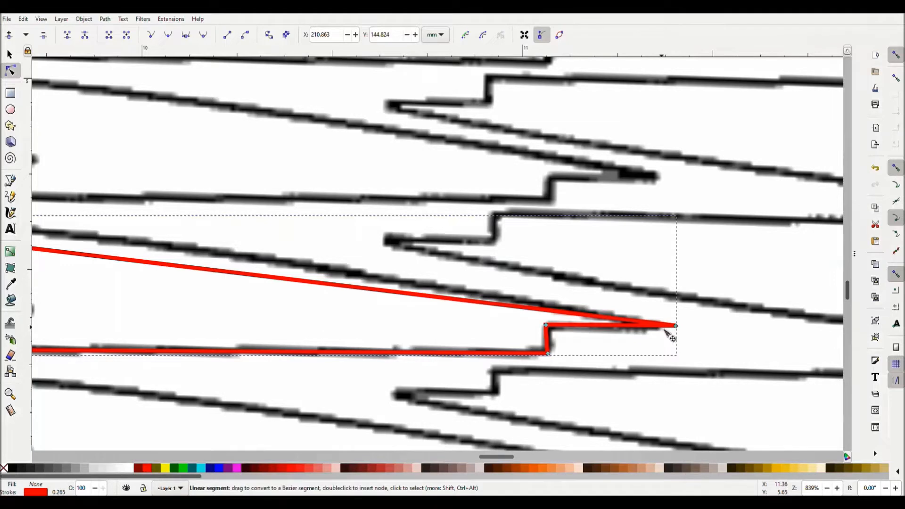
left_click_drag(510, 458, 497, 460)
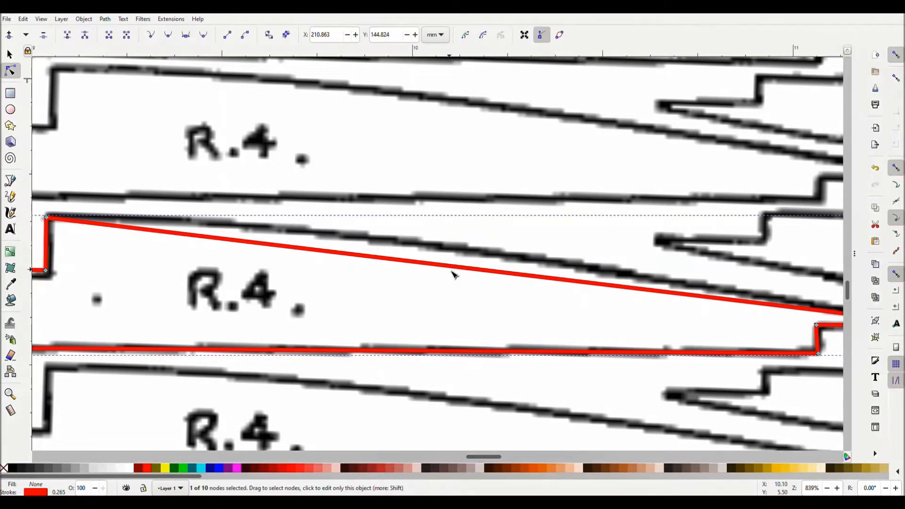
left_click_drag(493, 457, 502, 461)
left_click_drag(475, 267, 414, 247)
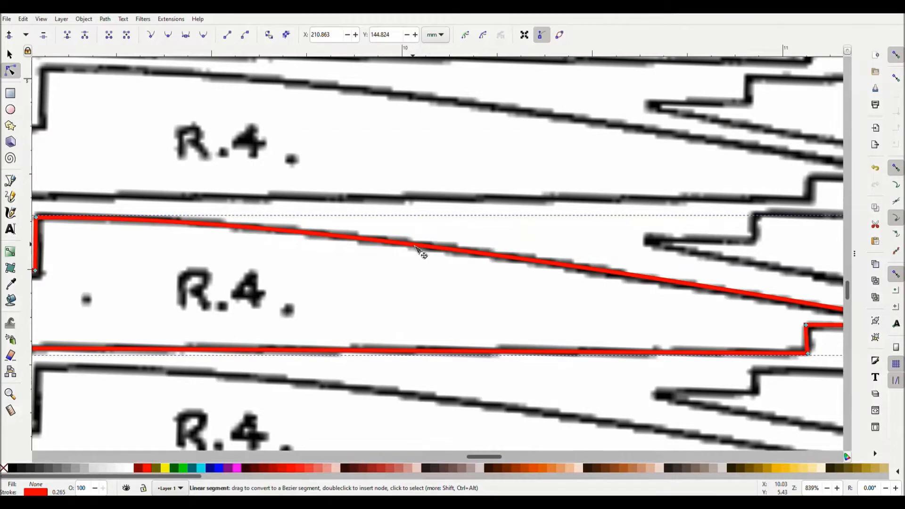
Move the trailing-edge step's upper node to about X 281.034 mm, Y 143.436 mm
left_click_drag(493, 460, 508, 459)
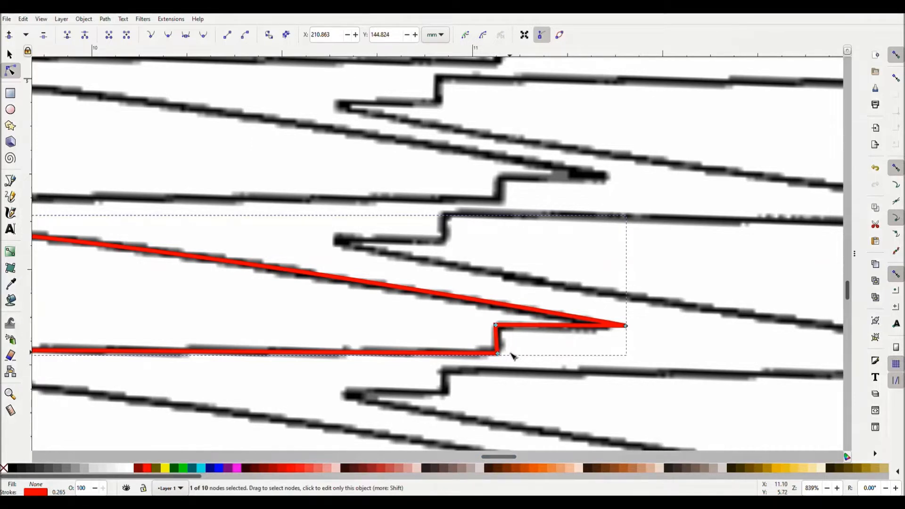
left_click_drag(501, 332, 503, 333)
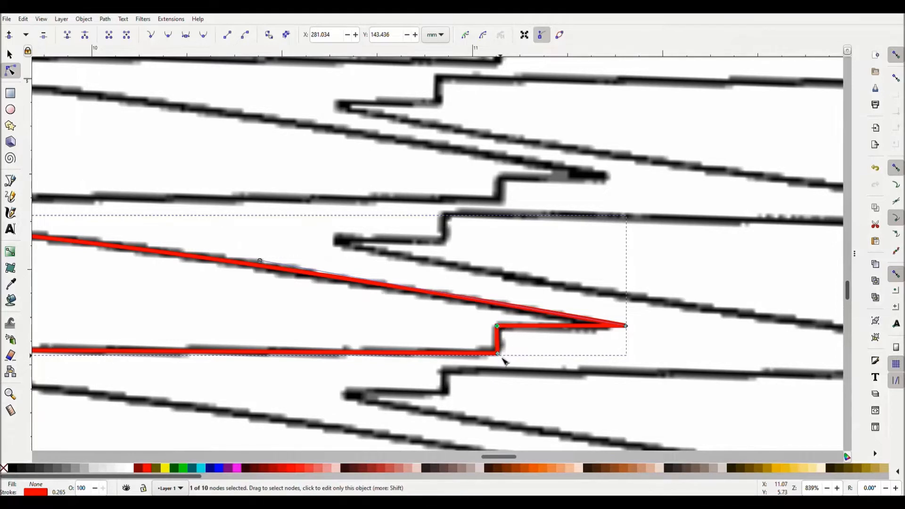
Measure the trailing-edge step's height and its horizontal edge toward the tip
left_click(10, 410)
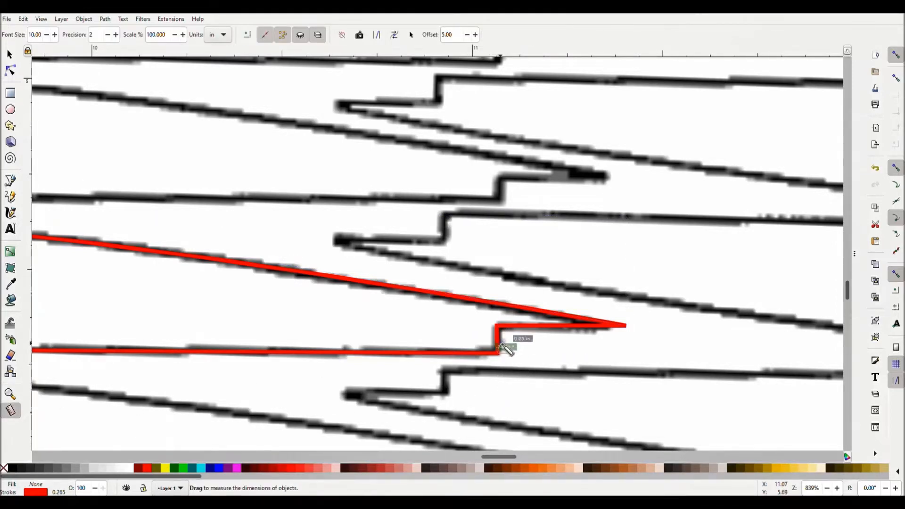
left_click_drag(501, 353, 500, 332)
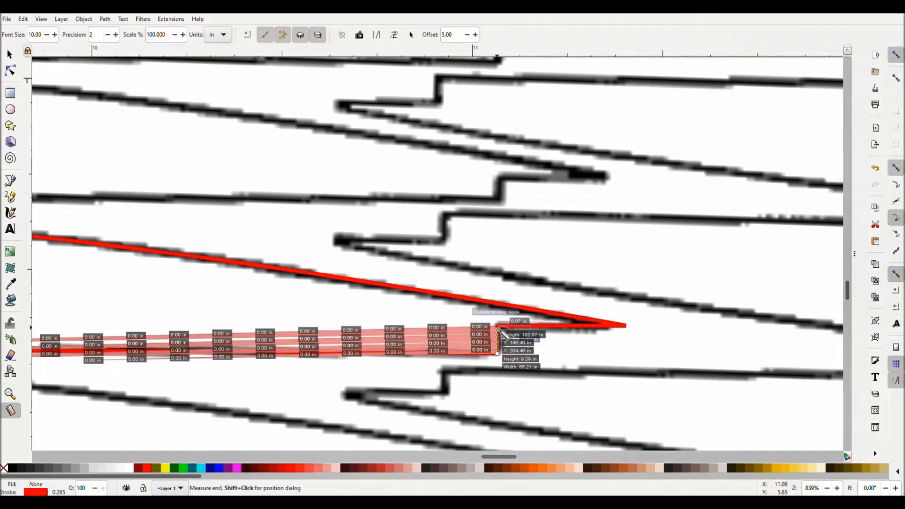
left_click_drag(602, 333, 666, 365)
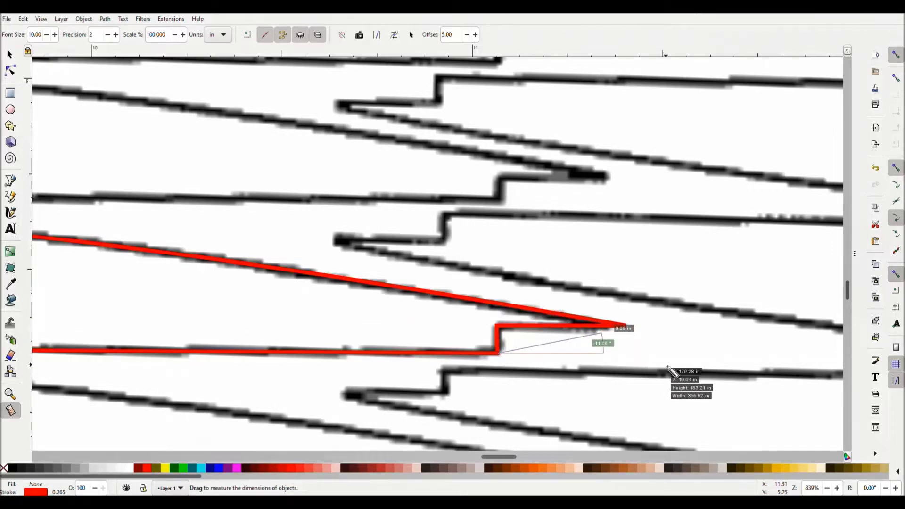
left_click_drag(496, 326, 593, 331)
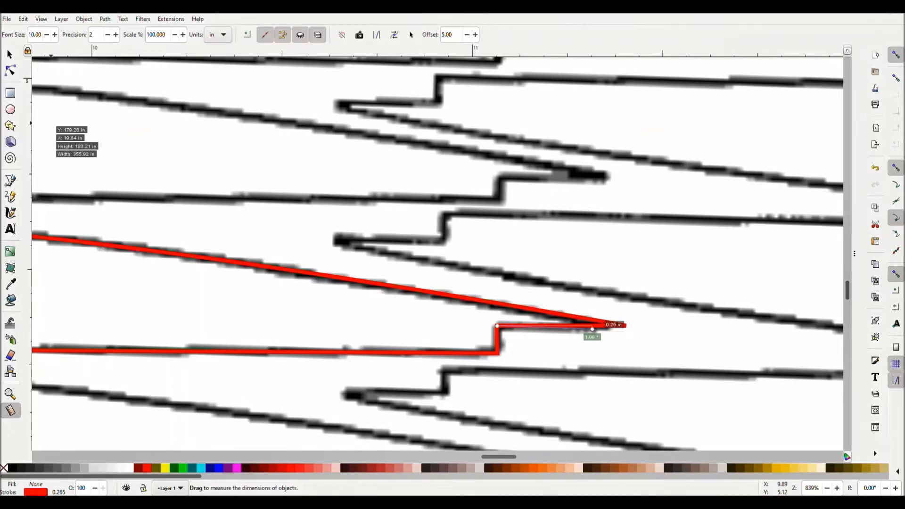
Move the trailing tip to about X 289.396 mm, Y 143.562 mm and shift the step's corners, placing the lower one at about X 281.413 mm, Y 145.203 mm
left_click(10, 70)
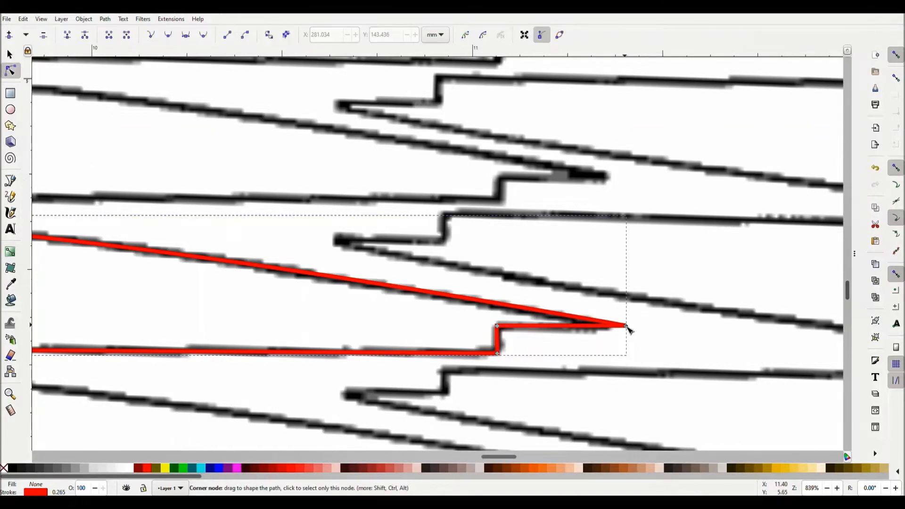
left_click_drag(625, 327, 622, 329)
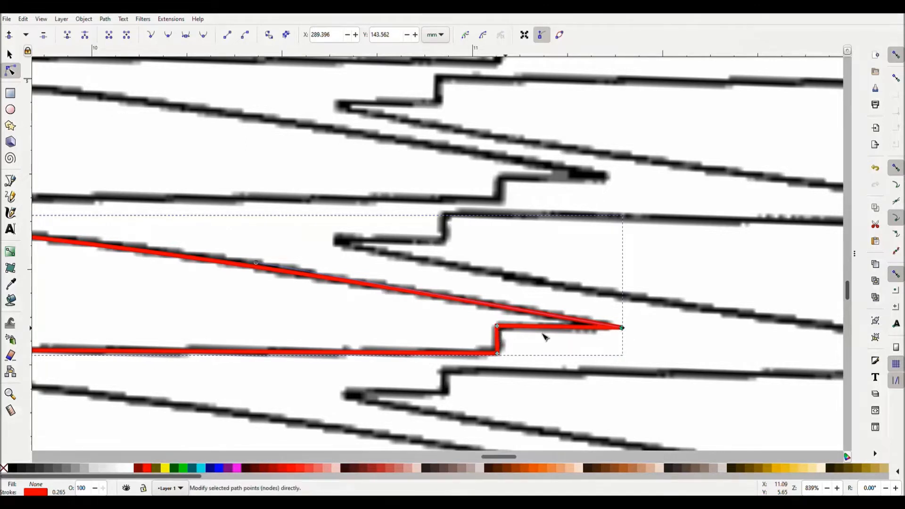
left_click_drag(498, 325, 503, 353)
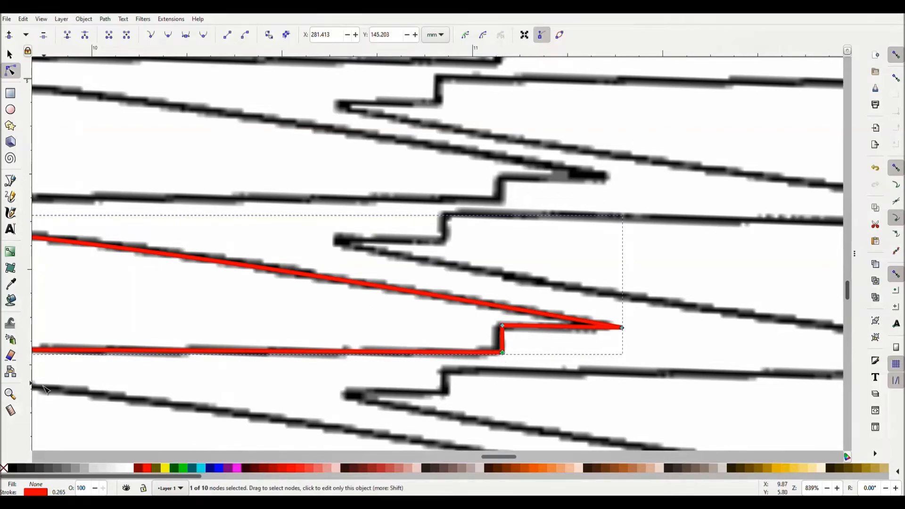
Remeasure the trailing-edge step's horizontal edge from its shifted upper corner toward the tip
key("m")
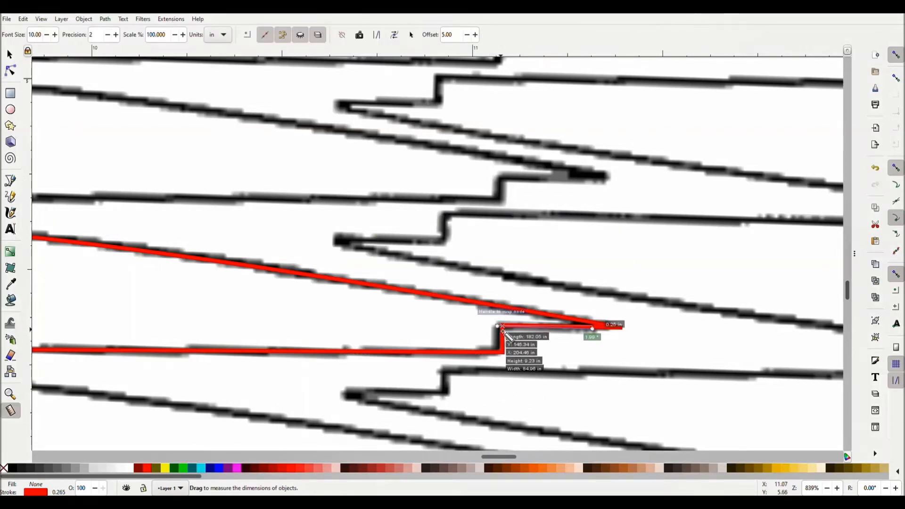
left_click_drag(500, 327, 601, 332)
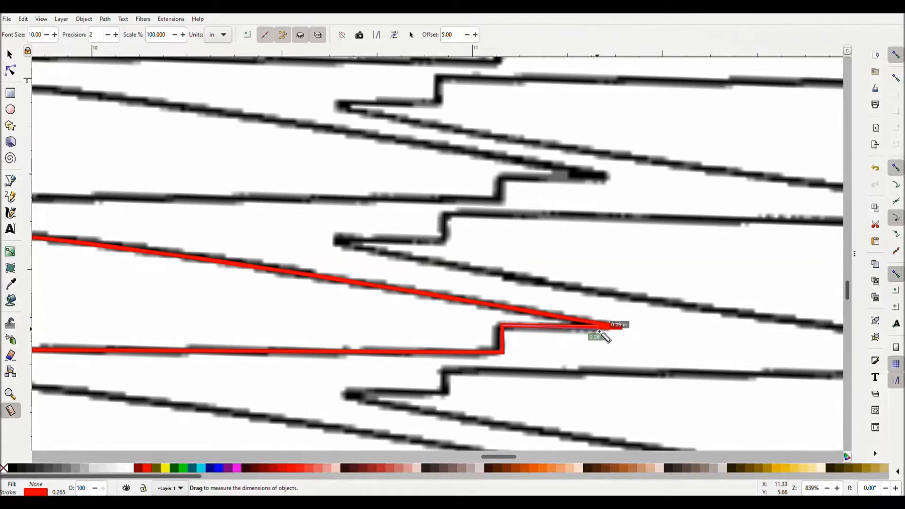
left_click_drag(598, 331, 598, 332)
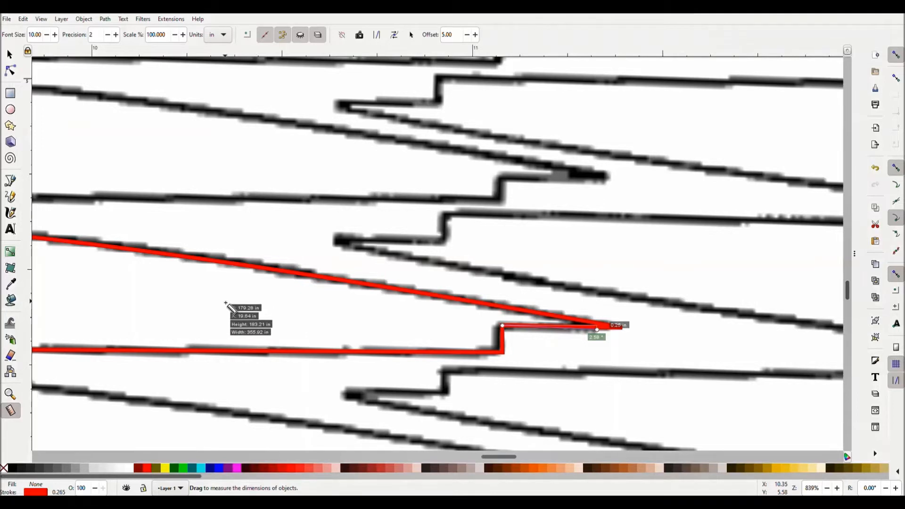
scroll(207, 299, "down", 2)
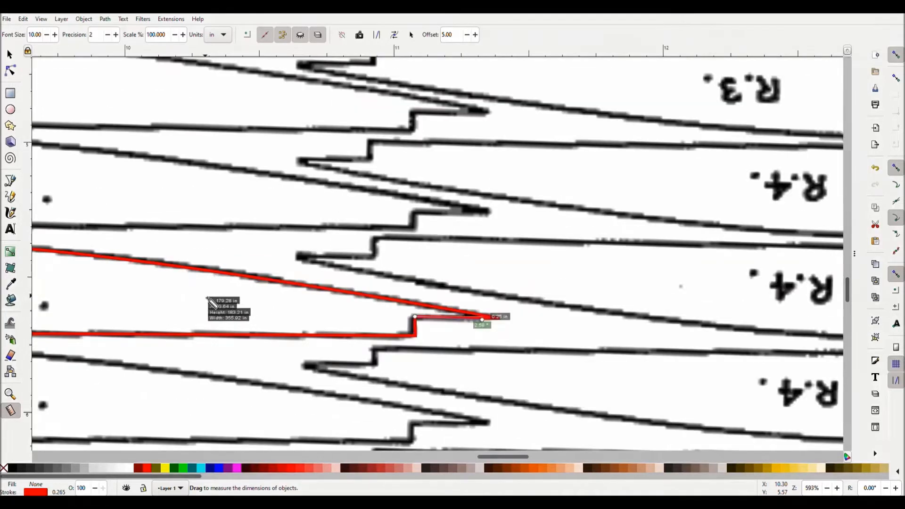
left_click_drag(517, 457, 487, 460)
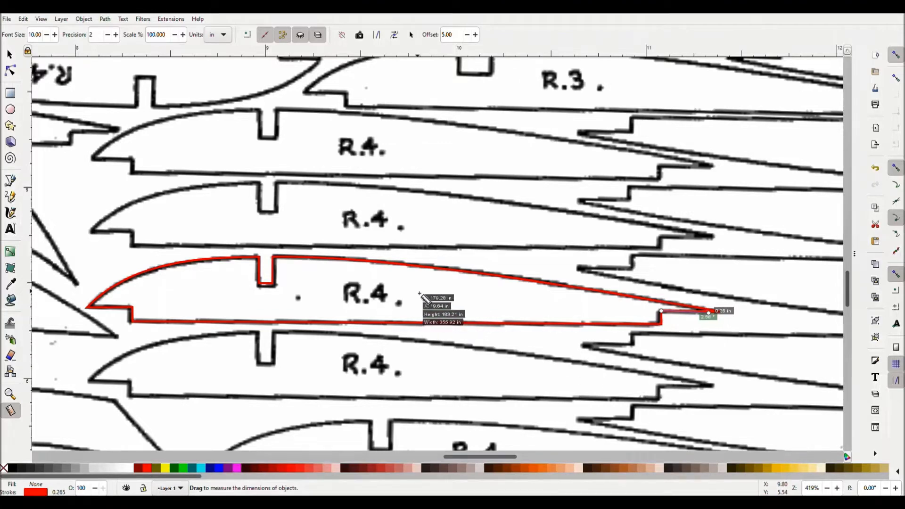
scroll(243, 234, "down", 1, "ctrl")
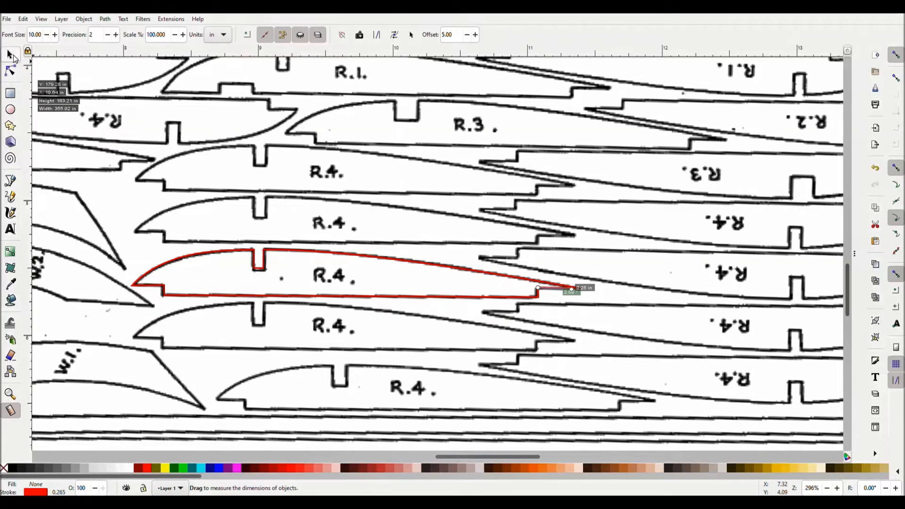
left_click(10, 55)
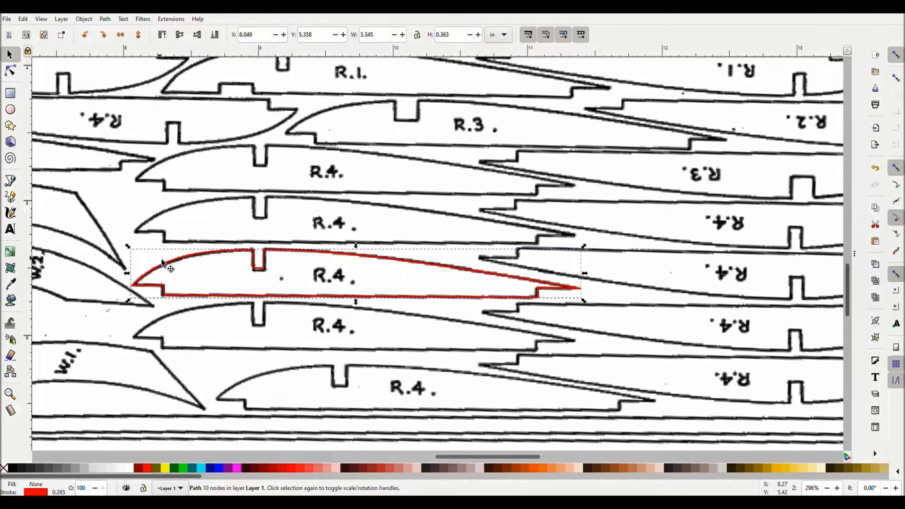
key("ctrl")
left_click_drag(162, 259, 171, 216)
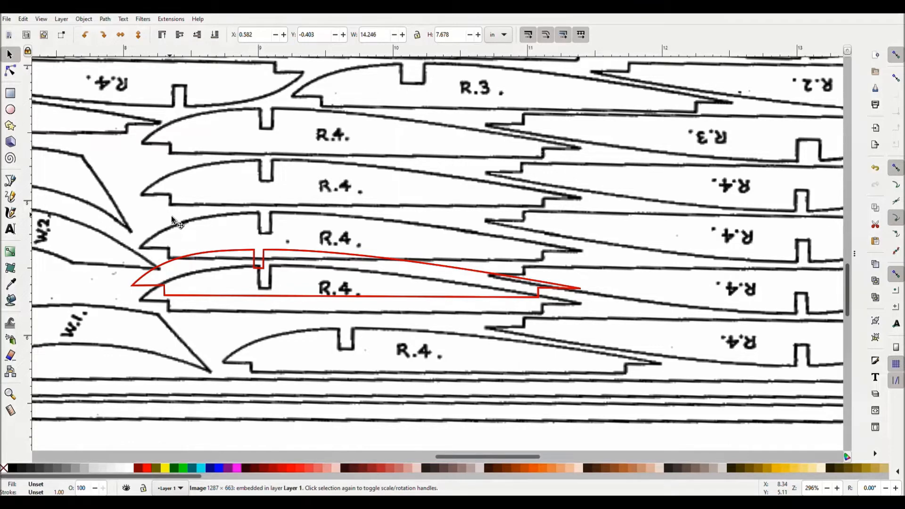
key("ctrl")
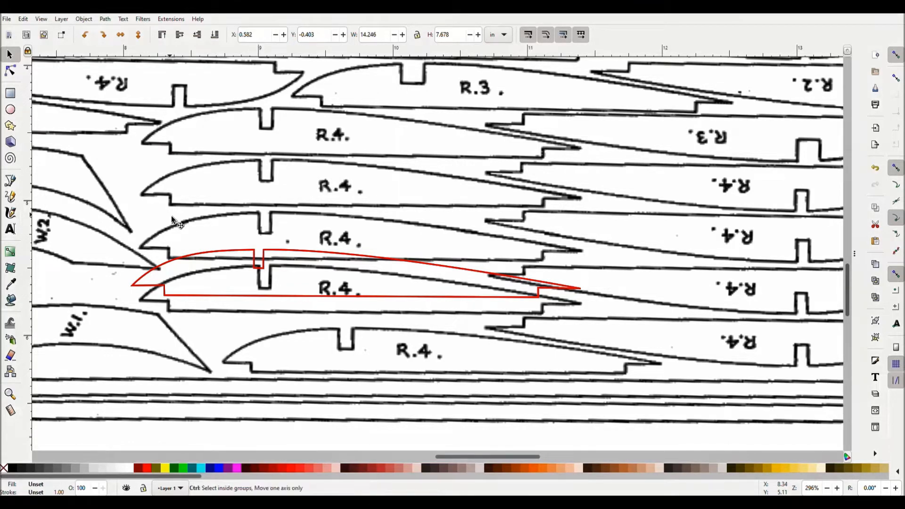
key("ctrl+z")
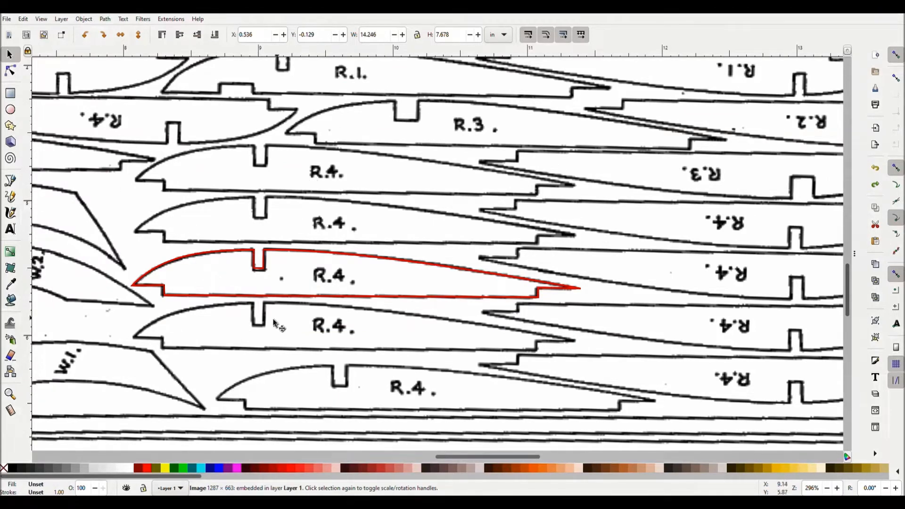
Duplicate the traced R.4 rib onto the two R.4 outlines above it, at about Y 4.961 in and Y 4.589 in
left_click(189, 259)
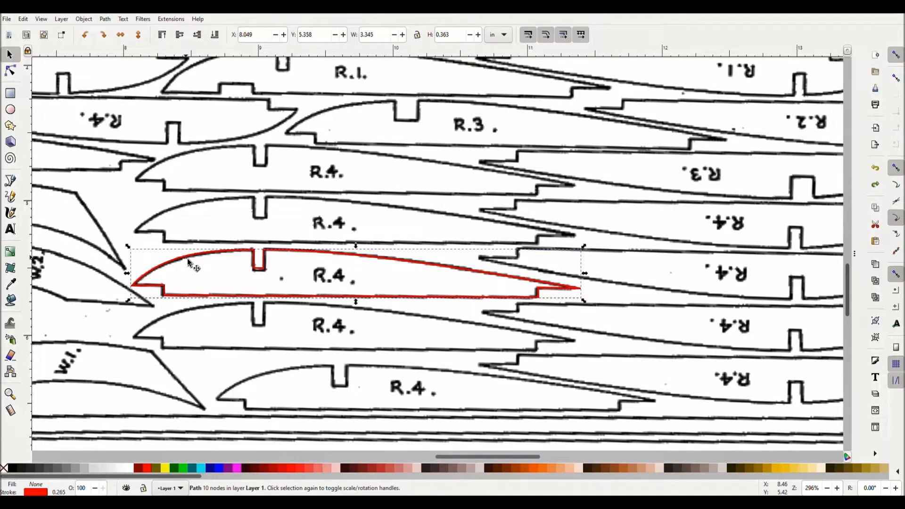
key("ctrl+d")
left_click_drag(194, 259, 191, 201)
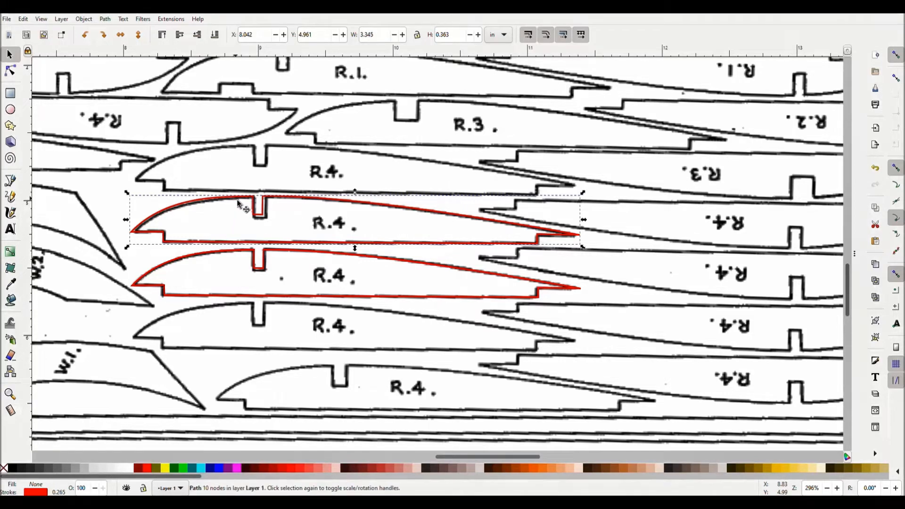
left_click_drag(239, 203, 240, 150)
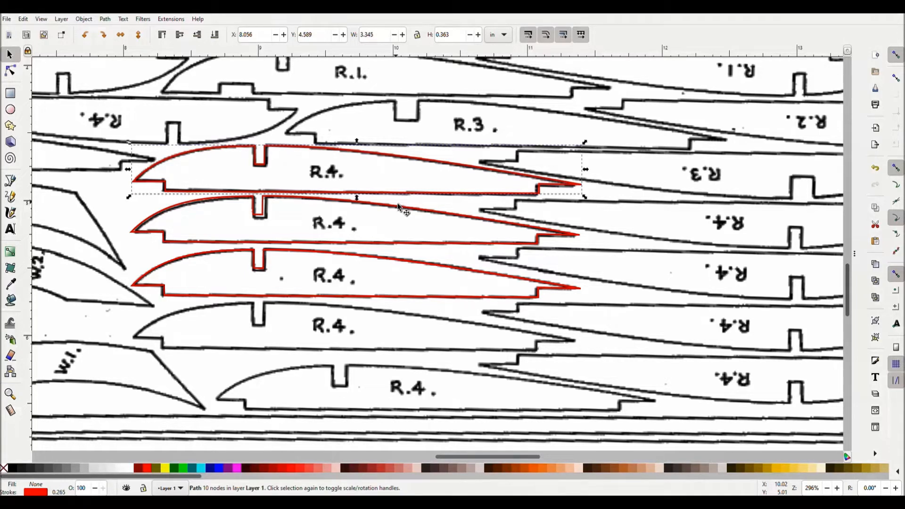
Duplicate the original traced rib onto the R.4 outline directly below it, at about X 8.035 in, Y 5.752 in
left_click(359, 258)
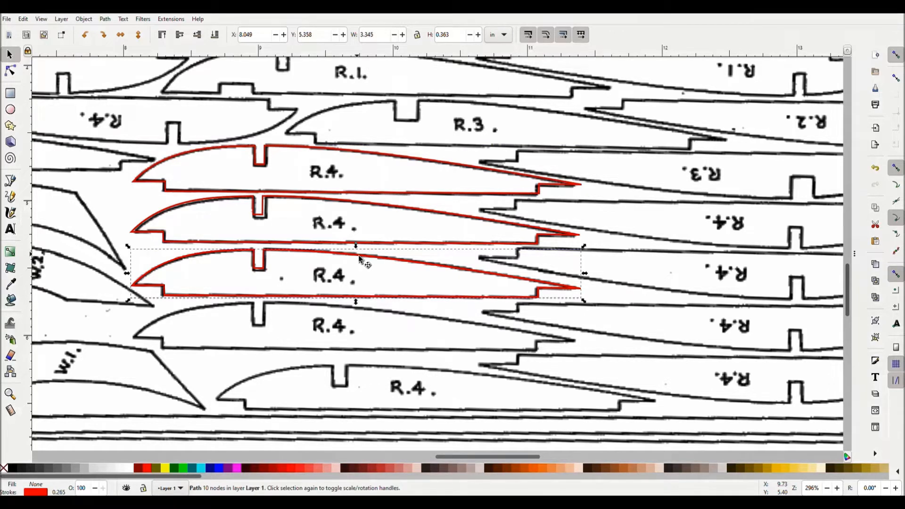
left_click_drag(358, 256, 358, 315)
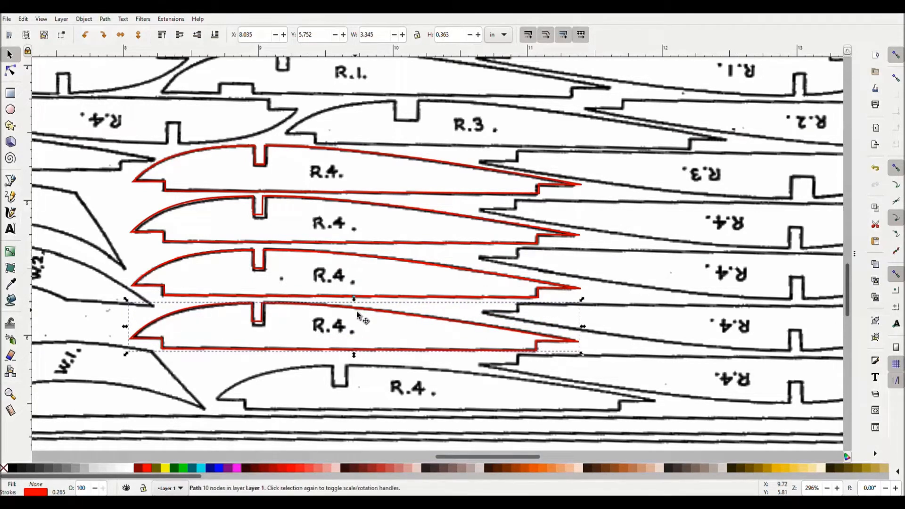
left_click_drag(359, 319, 377, 340)
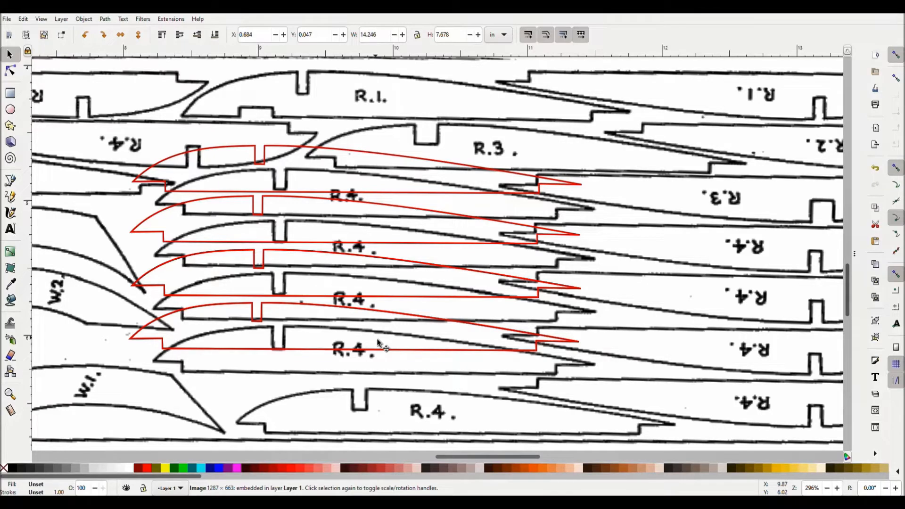
key("ctrl+z")
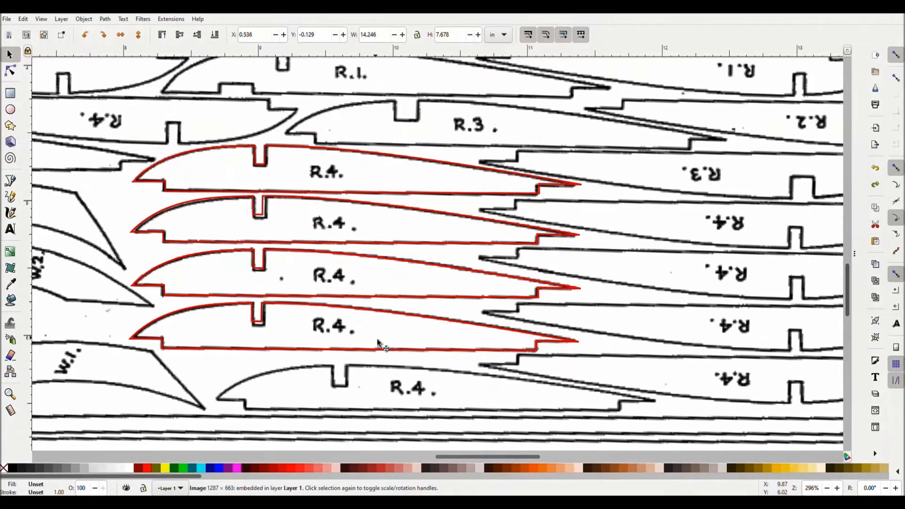
Duplicate the lowest traced rib onto the offset R.4 outline just above the wing struts, at about X 8.650 in, Y 6.209 in
left_click(402, 316)
key("ctrl+d")
left_click_drag(402, 315, 486, 381)
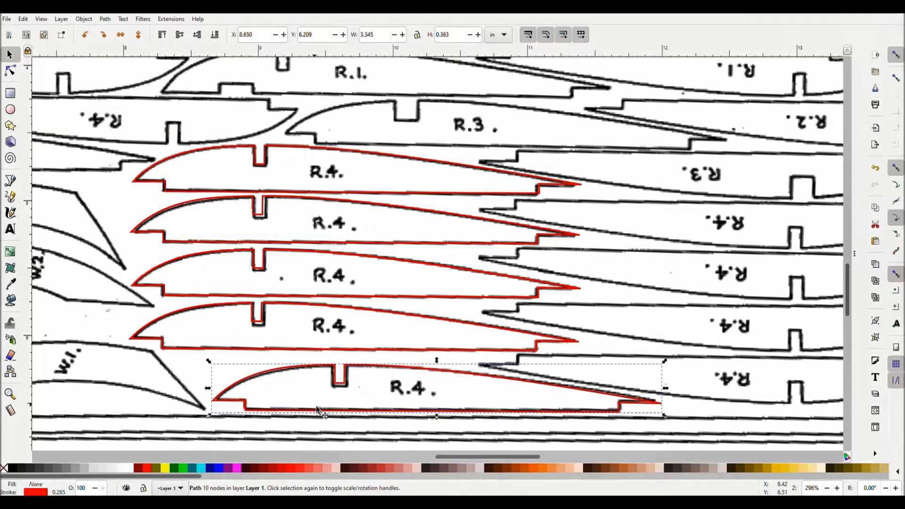
Duplicate the uppermost traced rib onto the R.4 outline below F.20, at about X 4.951 in, Y 4.404 in, and shift the source rib to X 8.095 in
scroll(318, 403, "down", 2, "ctrl")
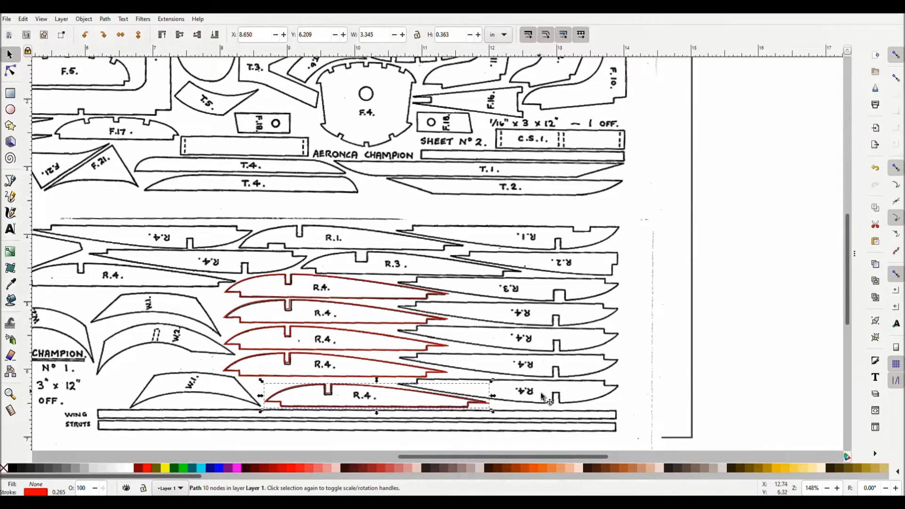
left_click(251, 282)
key("ctrl")
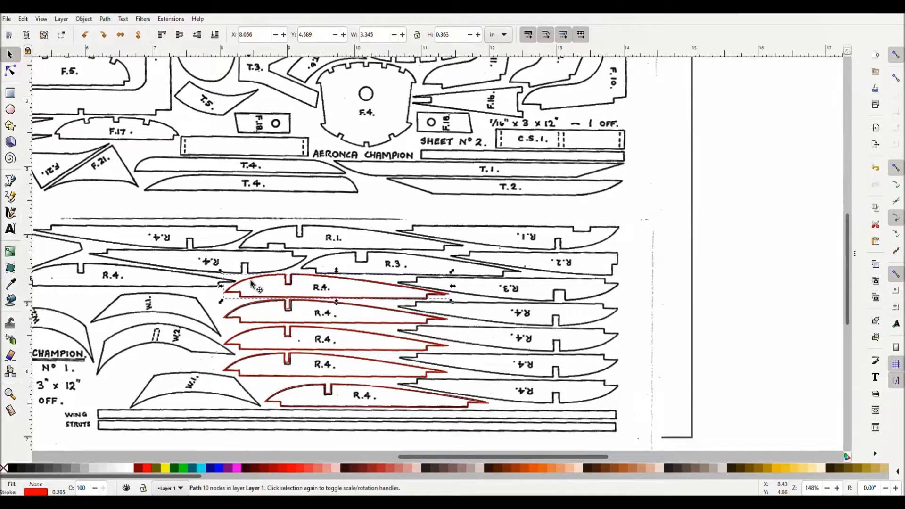
left_click_drag(251, 285, 47, 275)
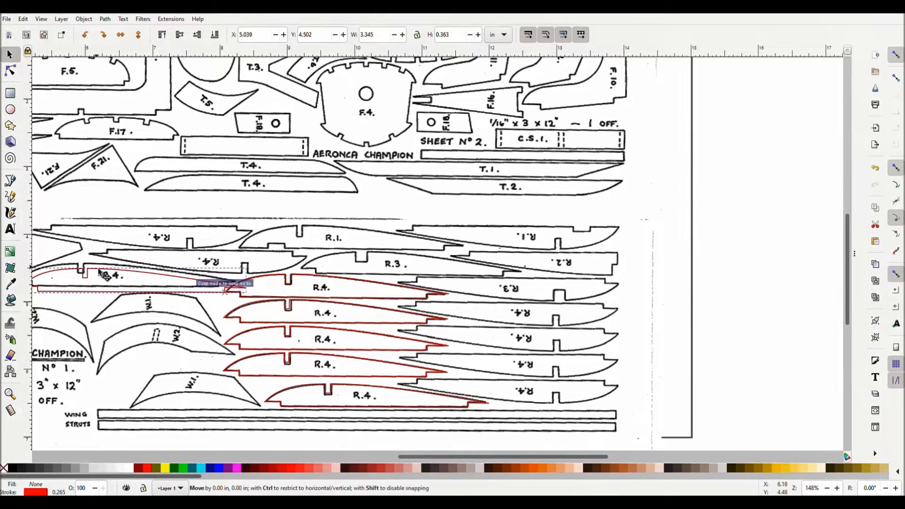
left_click_drag(97, 269, 97, 268)
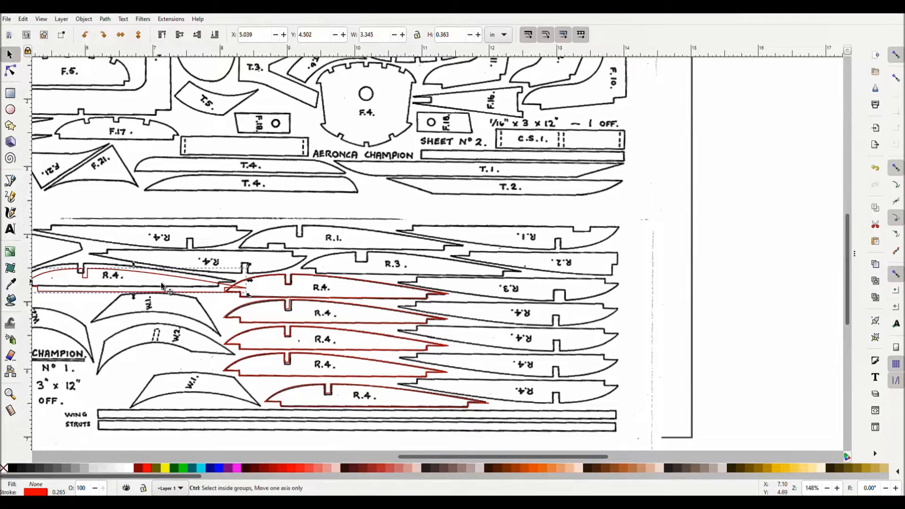
scroll(76, 285, "up", 1)
scroll(75, 284, "up", 1)
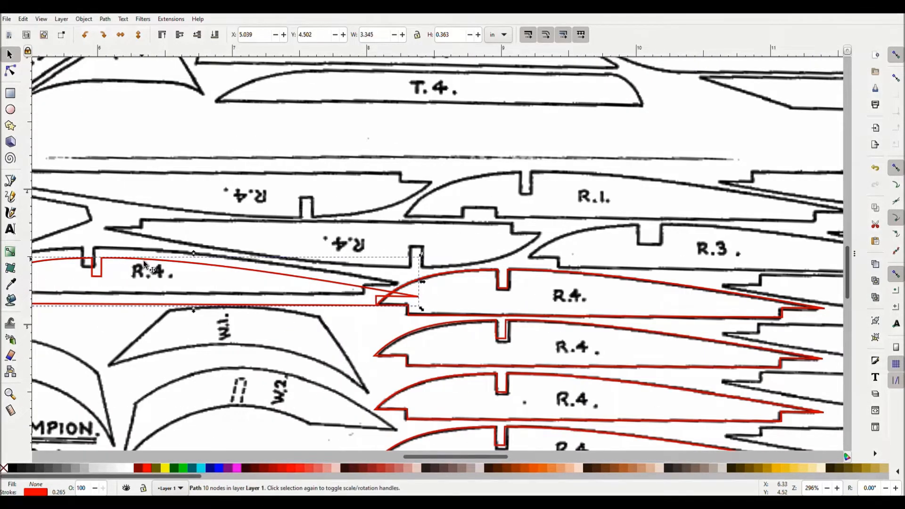
left_click_drag(142, 261, 134, 249)
left_click_drag(448, 456, 431, 457)
left_click_drag(377, 267, 375, 266)
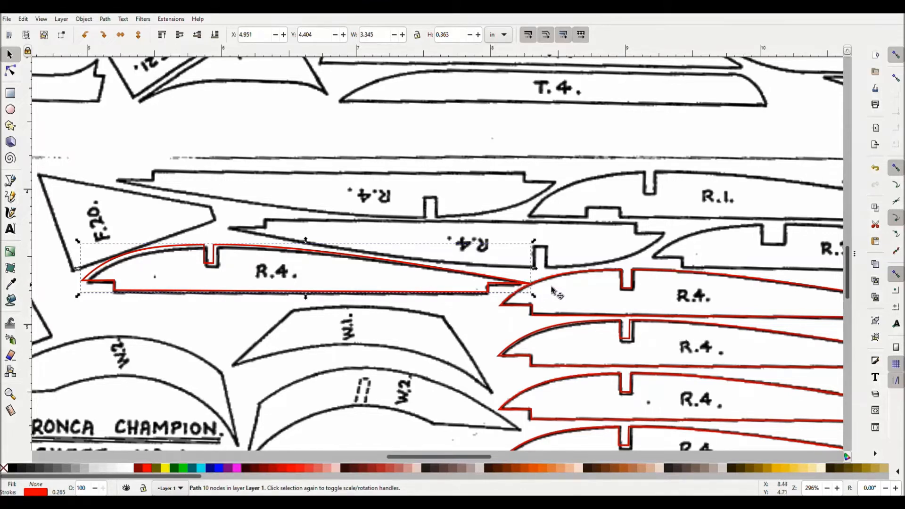
left_click(657, 275)
left_click_drag(658, 275, 666, 277)
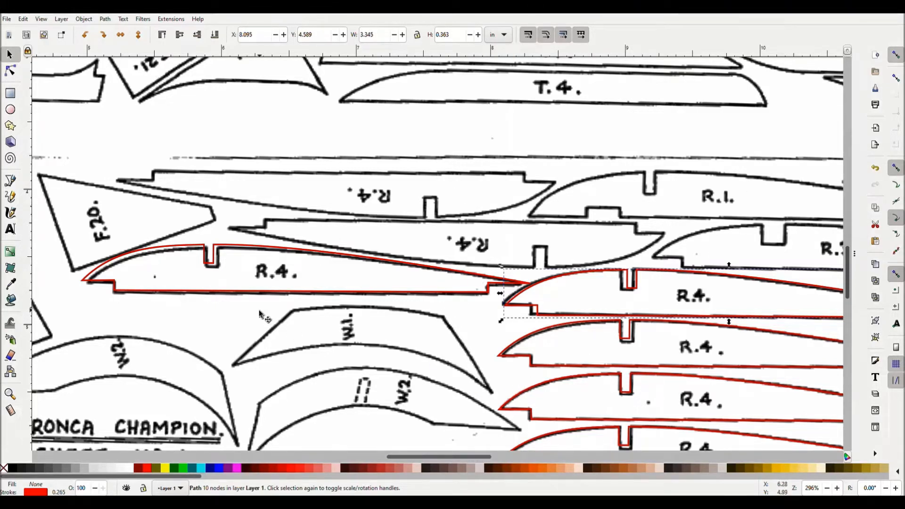
Duplicate the rib below F.20, rotate the copy 180°, and fit it over the upper inverted R.4 at about X 5.160 in, Y 3.849 in
left_click(245, 251)
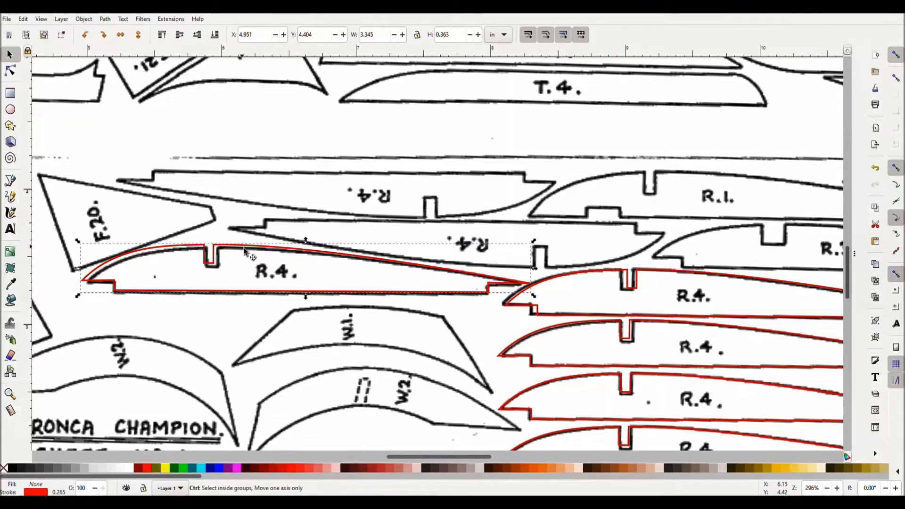
left_click_drag(246, 251, 282, 152)
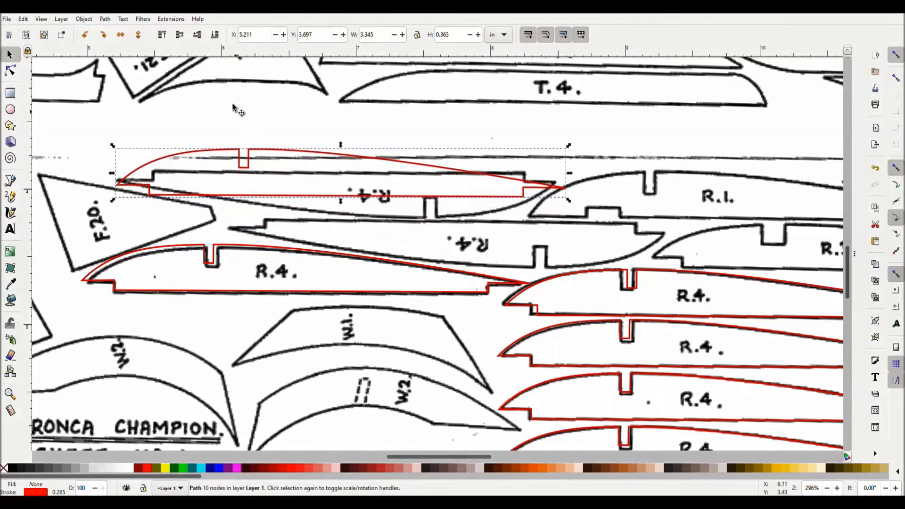
left_click(85, 35)
left_click(86, 35)
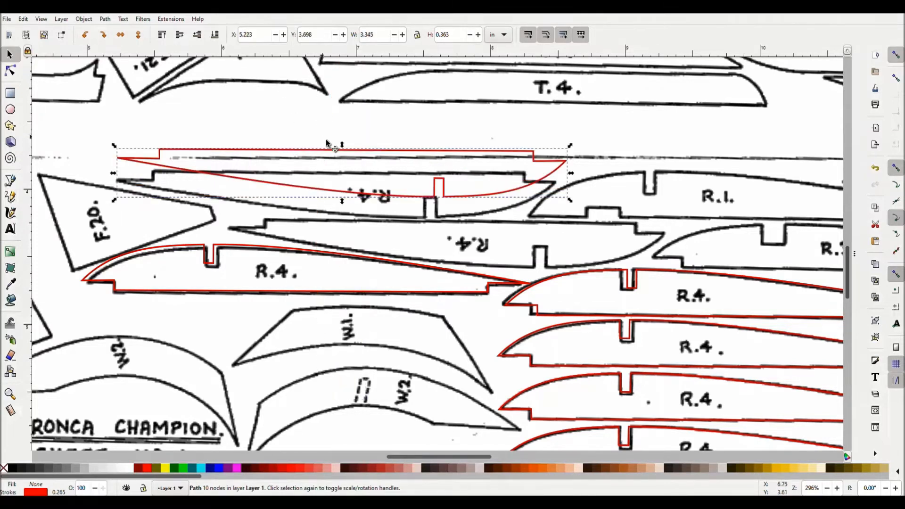
left_click_drag(341, 152, 334, 175)
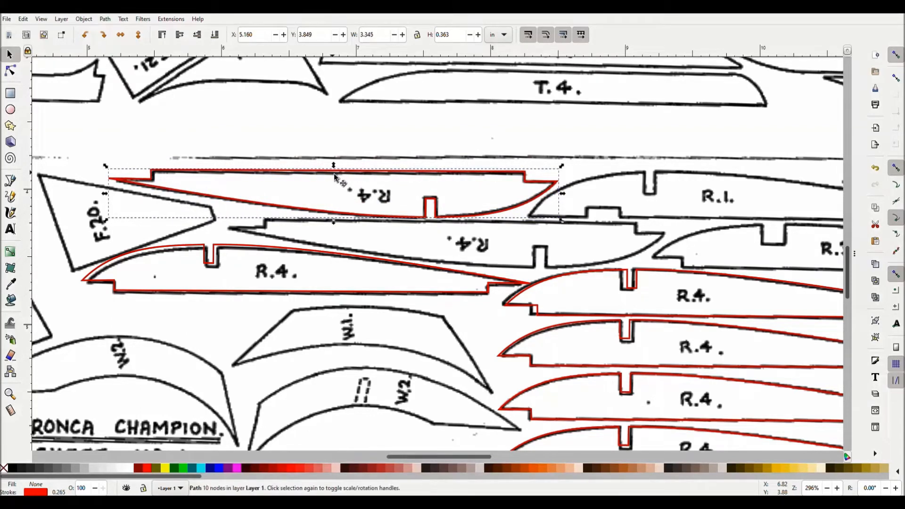
Duplicate the inverted rib onto the neighbouring inverted R.4 outline below it, at about X 5.978 in, Y 4.232 in
key("ctrl+d")
left_click_drag(335, 173, 447, 225)
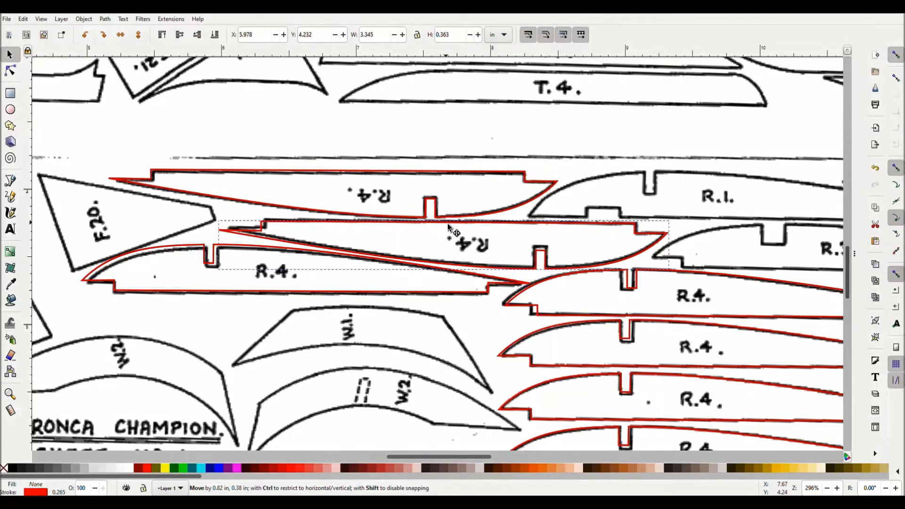
left_click_drag(448, 225, 448, 225)
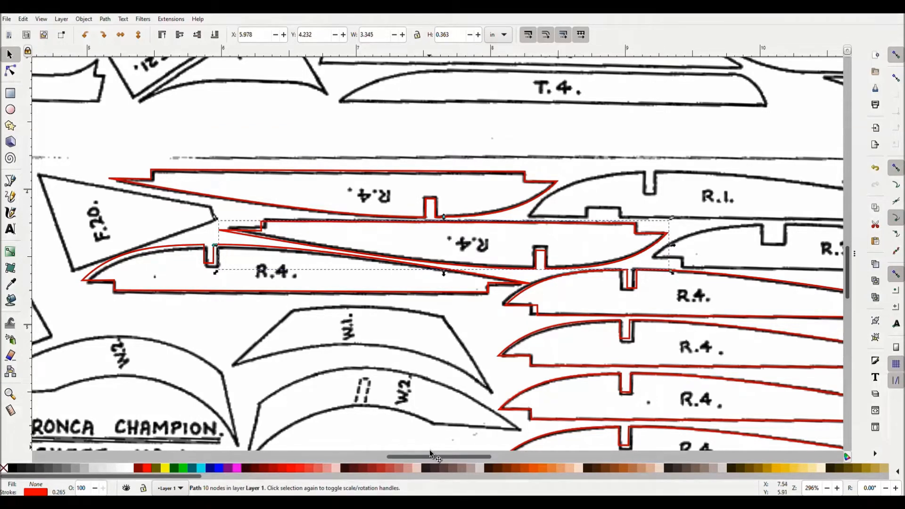
Place another copy of the inverted rib over the inverted R.4 outline beneath R.3, at about X 10.602 in, Y 4.998 in
left_click_drag(426, 457, 446, 456)
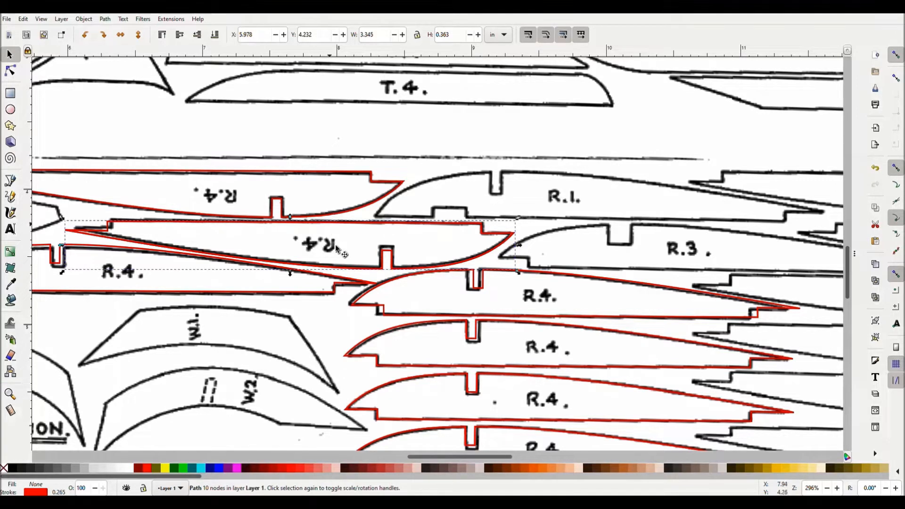
left_click_drag(438, 456, 471, 455)
left_click_drag(130, 226, 753, 327)
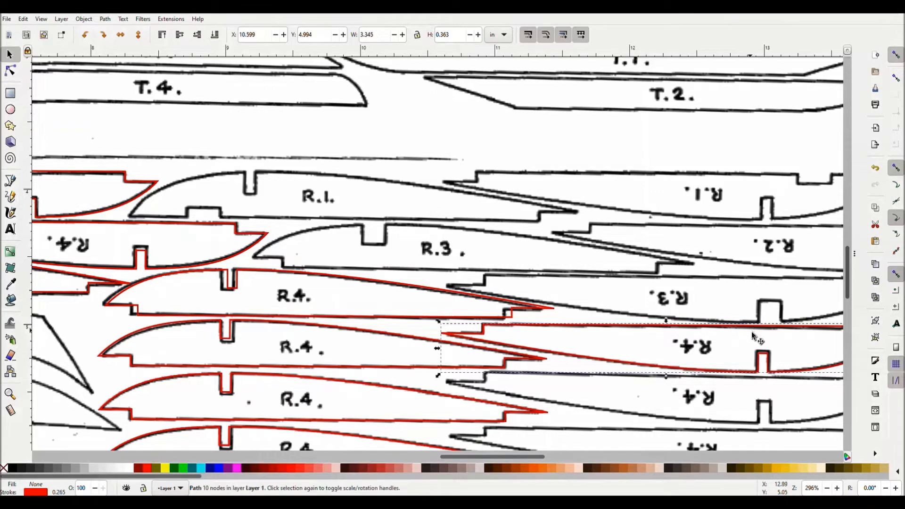
left_click_drag(537, 457, 558, 456)
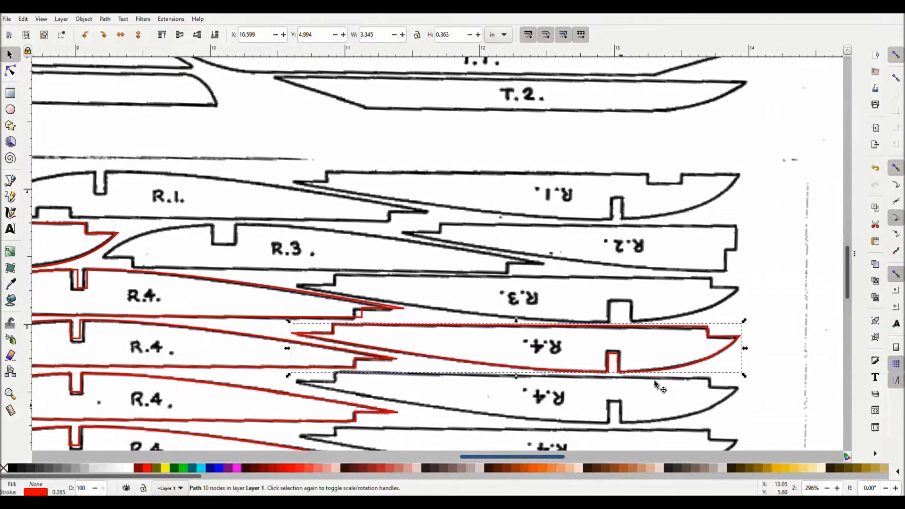
left_click_drag(851, 264, 850, 282)
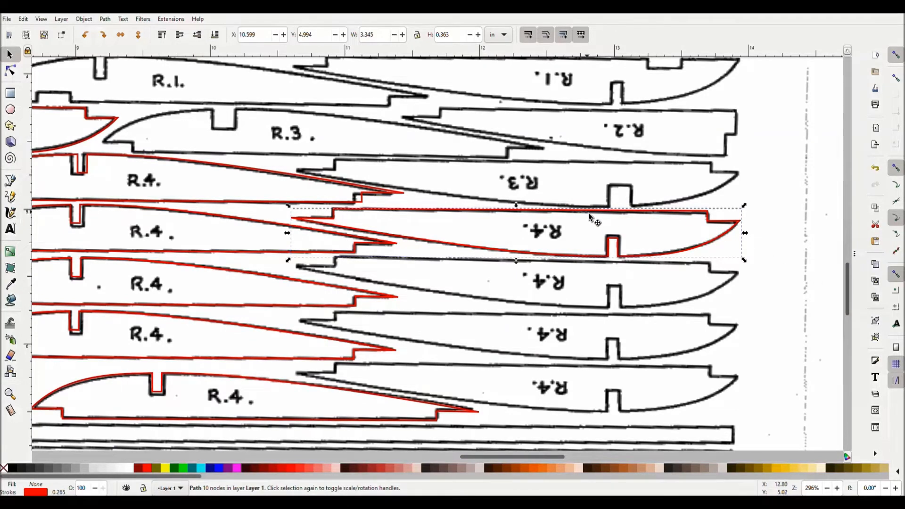
left_click_drag(590, 213, 589, 214)
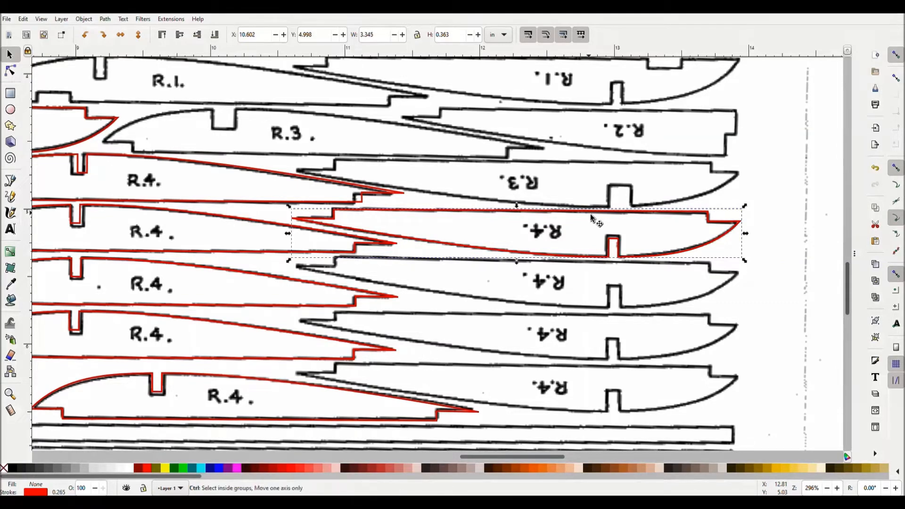
left_click_drag(590, 214, 590, 239)
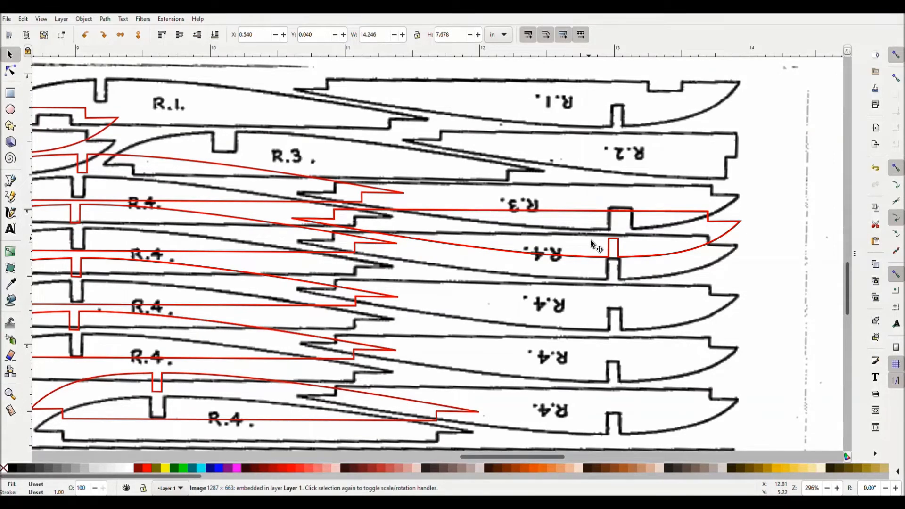
key("ctrl")
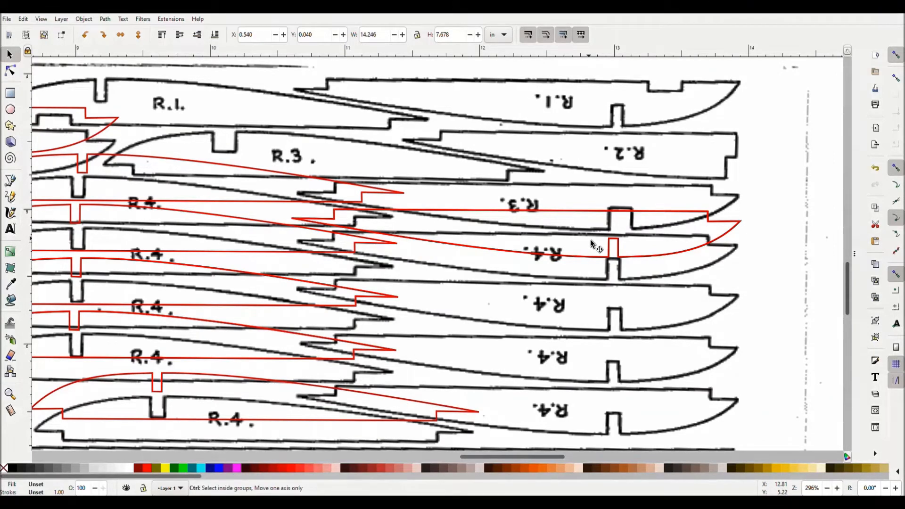
key("ctrl+z")
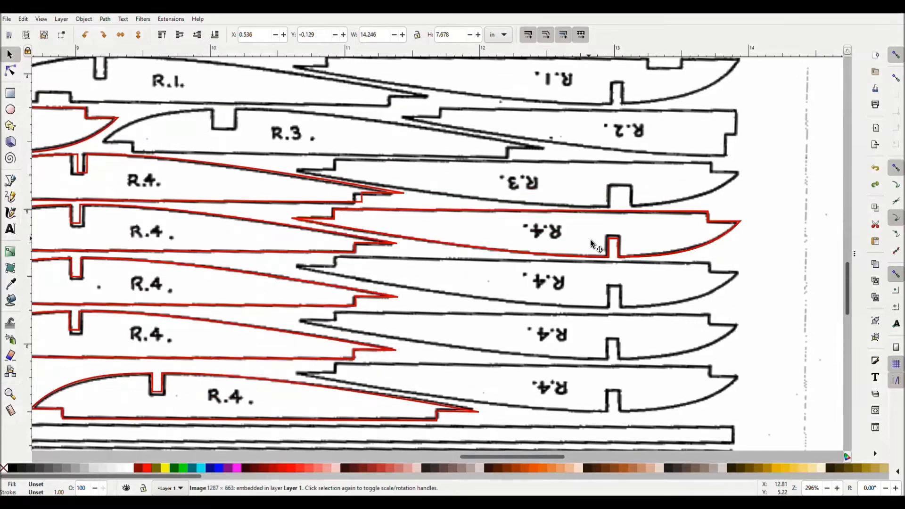
Duplicate the inverted rib beneath R.3 onto the next two inverted R.4 outlines down, at about Y 5.370 in and Y 5.753 in
left_click(491, 214)
key("ctrl+d")
left_click_drag(497, 218, 491, 267)
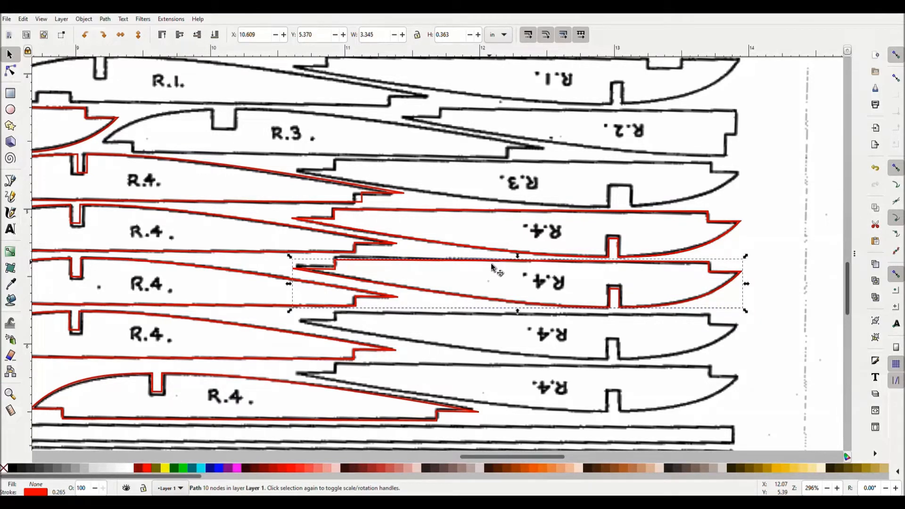
left_click_drag(491, 267, 492, 321)
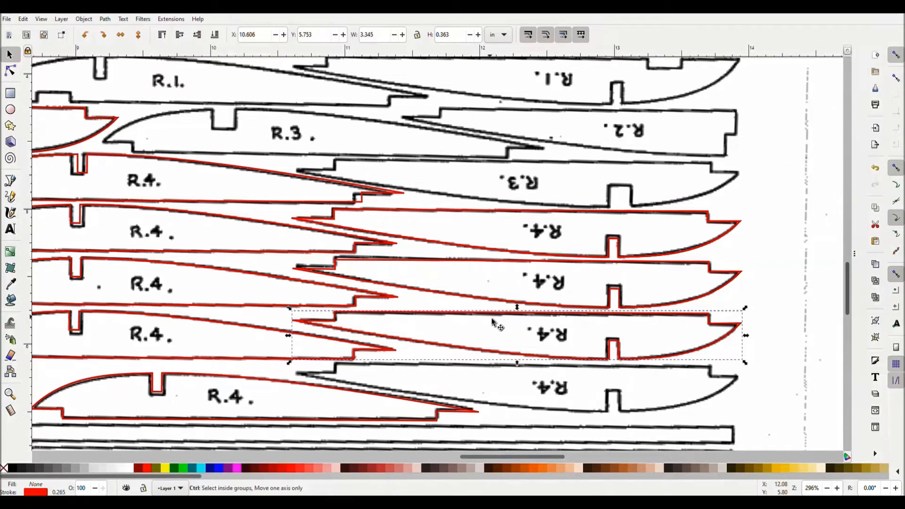
Duplicate the lowest inverted rib onto the last inverted R.4 outline above the wing struts, at about X 10.613 in, Y 6.139 in
left_click_drag(491, 322, 491, 337)
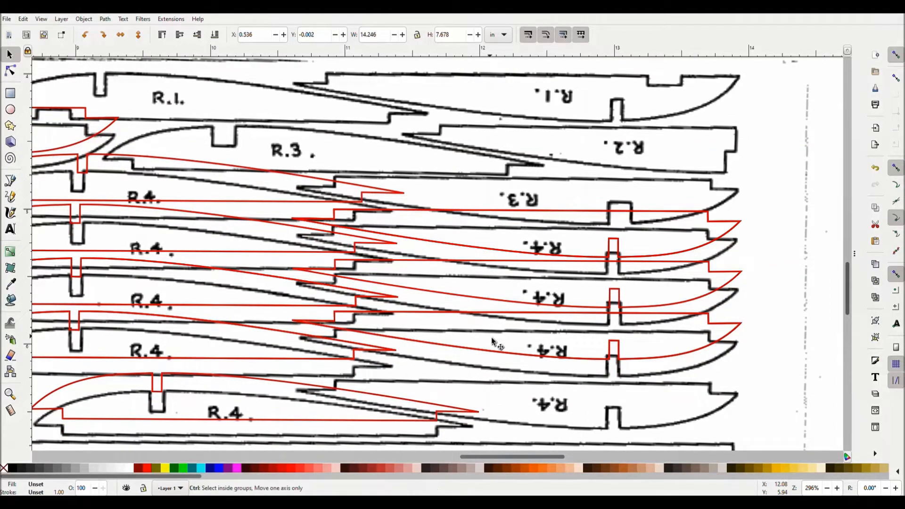
key("ctrl+z")
left_click(501, 318)
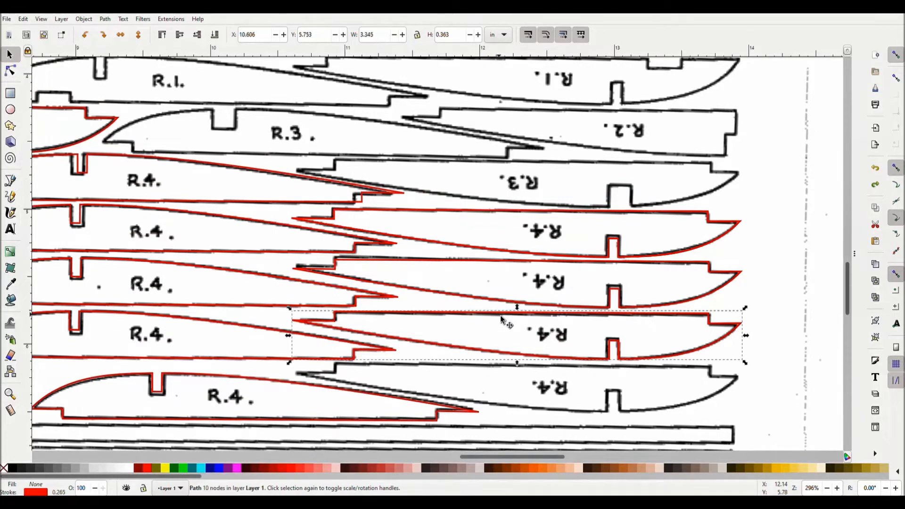
key("ctrl")
left_click_drag(500, 318, 502, 371)
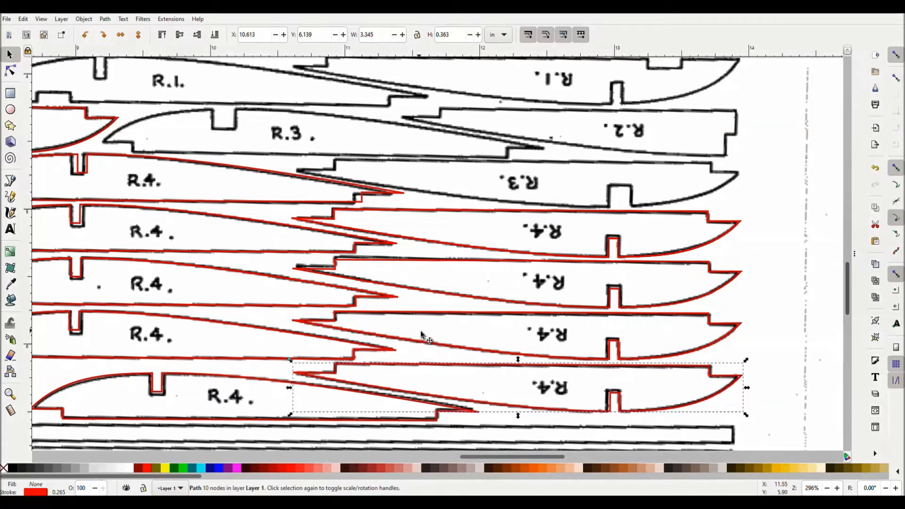
scroll(408, 303, "down", 1)
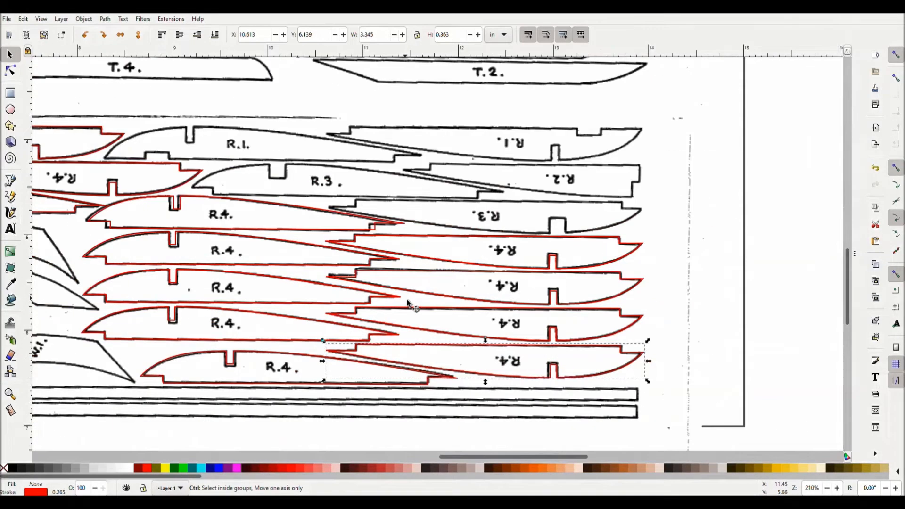
Switch to the Aeronca plan PDF and examine the rib labels on the wing and centre-section layout
scroll(408, 303, "down", 1)
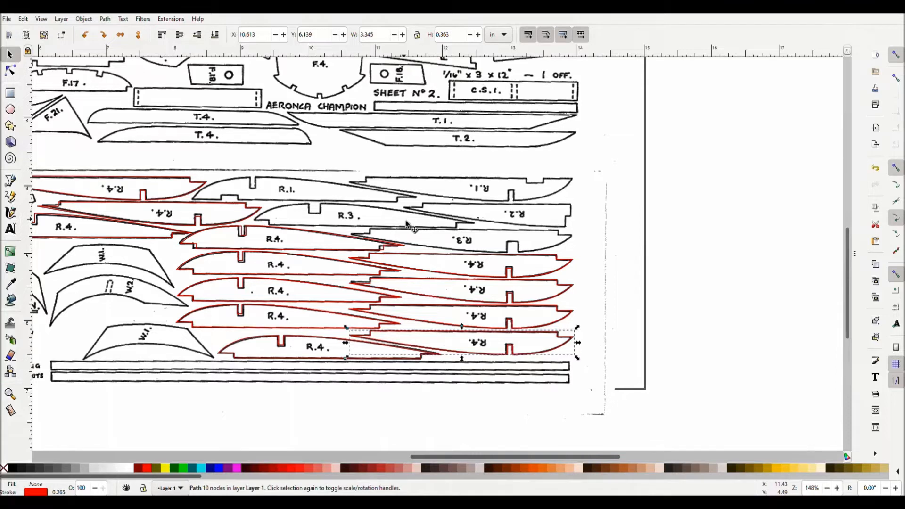
key("alt")
key("alt+Tab")
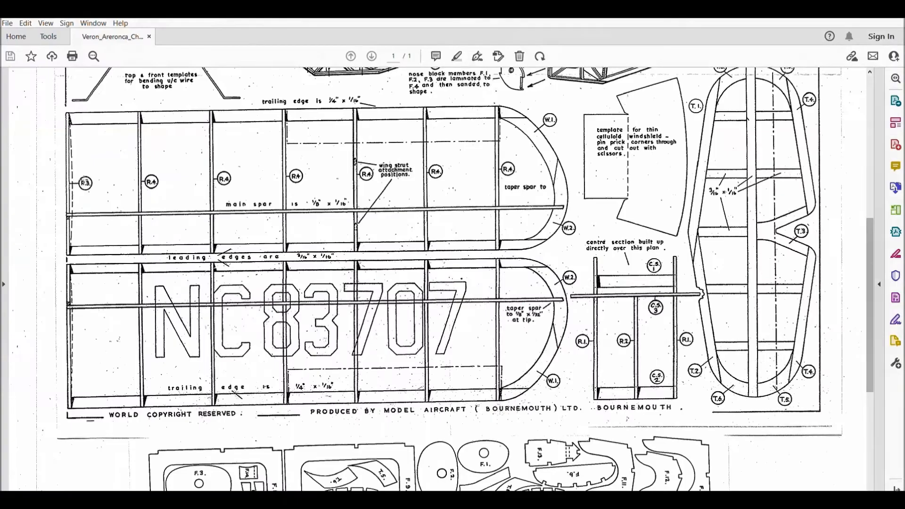
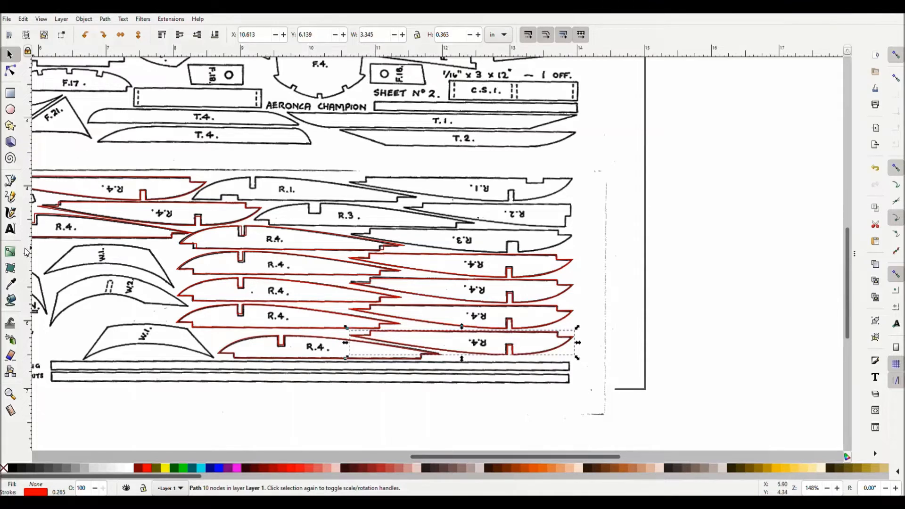
Start a straight-segment Bezier path on the upright R.3 rib, from its nose tip over the upper edge and around the spar notch
left_click(12, 184)
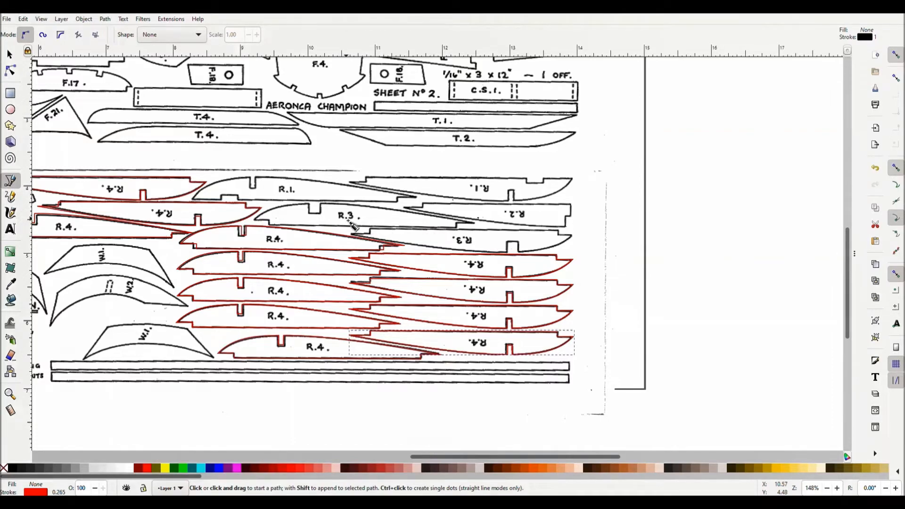
scroll(340, 215, "up", 3)
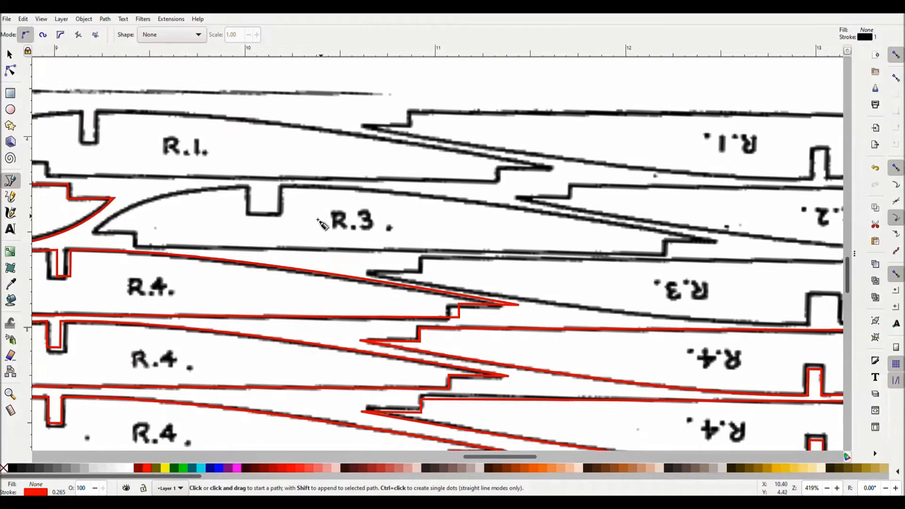
left_click(93, 232)
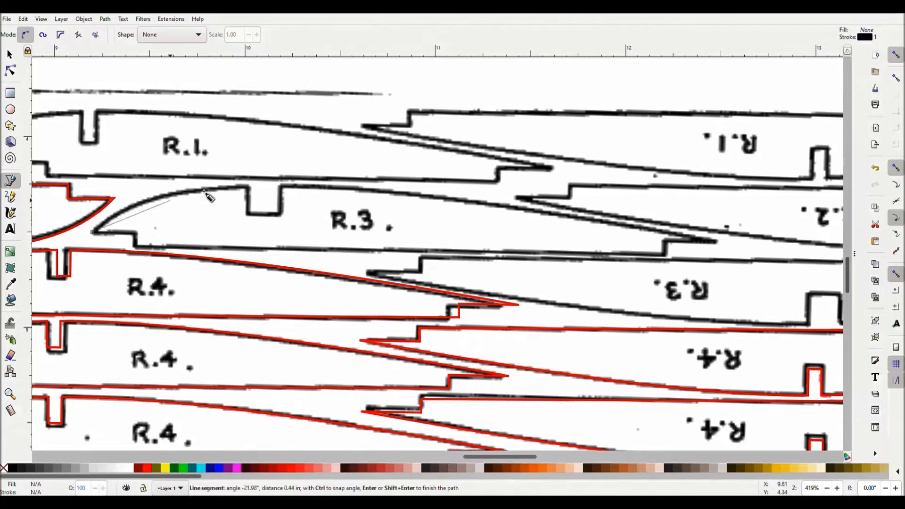
left_click(249, 188)
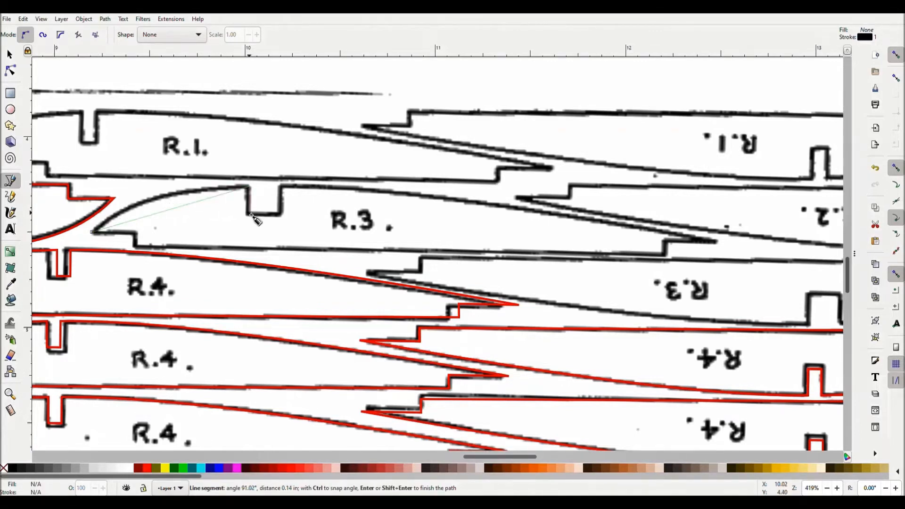
left_click(250, 214)
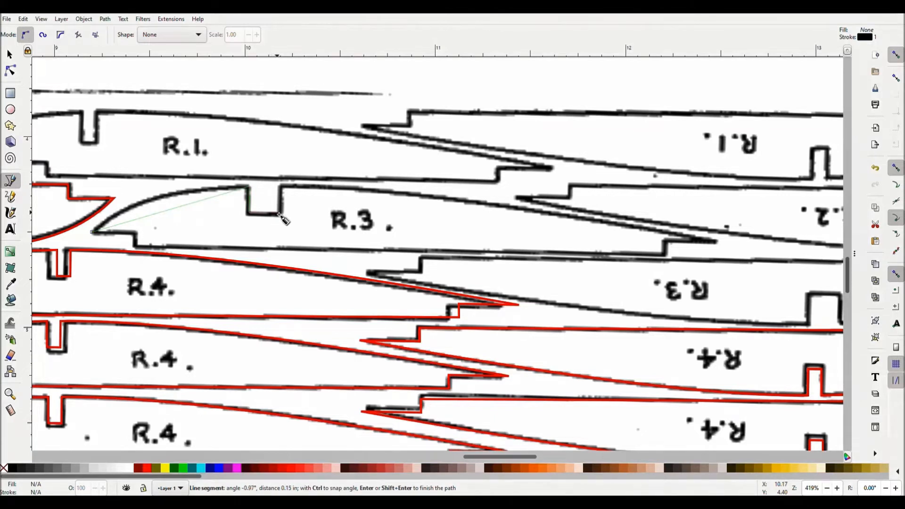
left_click(281, 215)
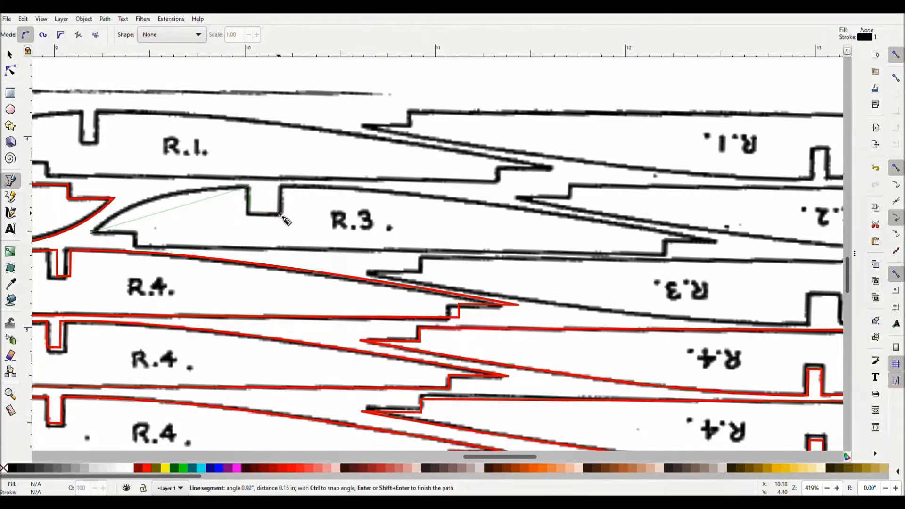
left_click(284, 186)
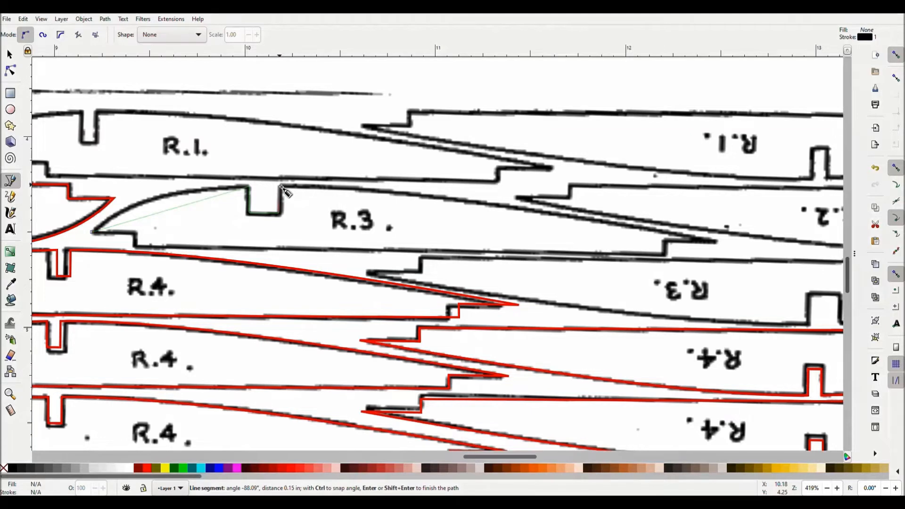
Continue the R.3 path to the trailing tip, around the rear step, along the lower edge and front step, and close it at the nose
left_click(716, 242)
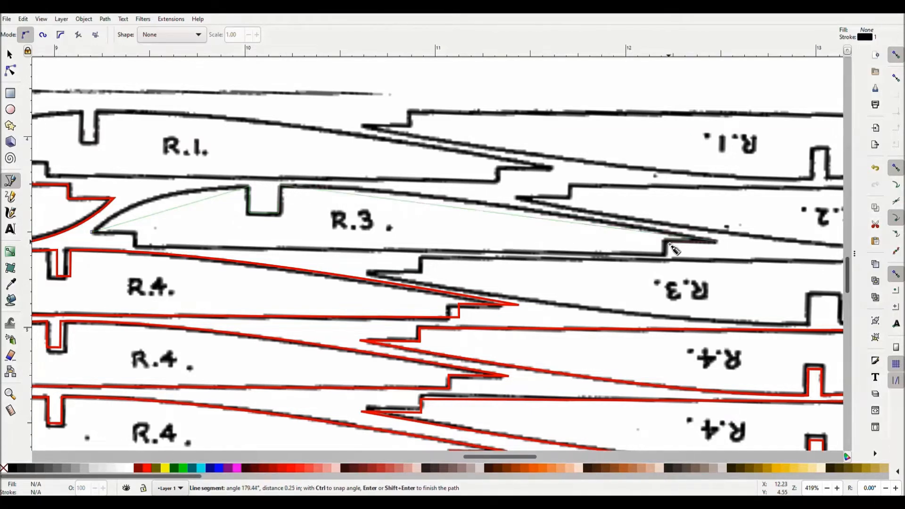
left_click(668, 244)
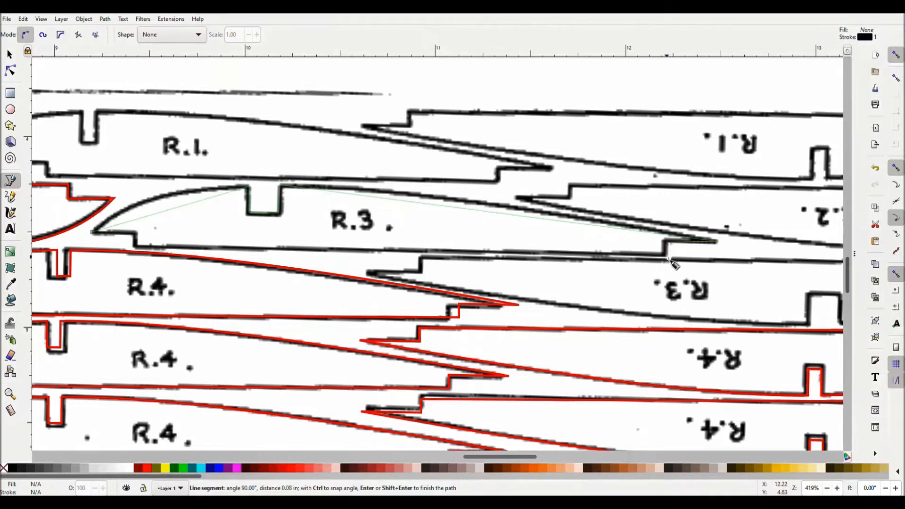
left_click(669, 260)
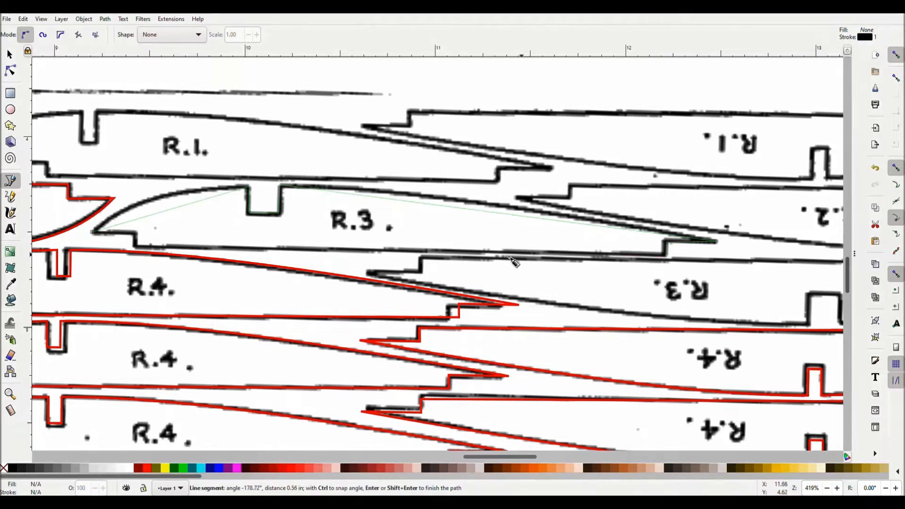
left_click(137, 250)
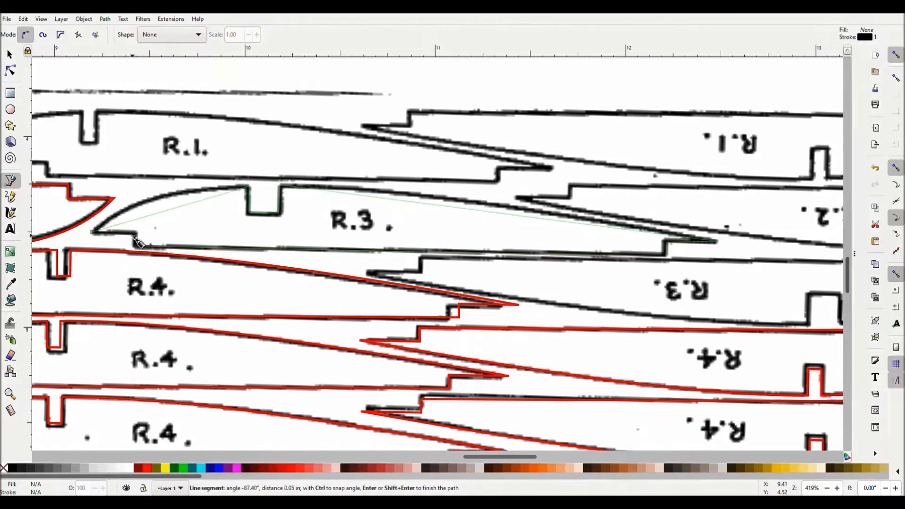
left_click(136, 232)
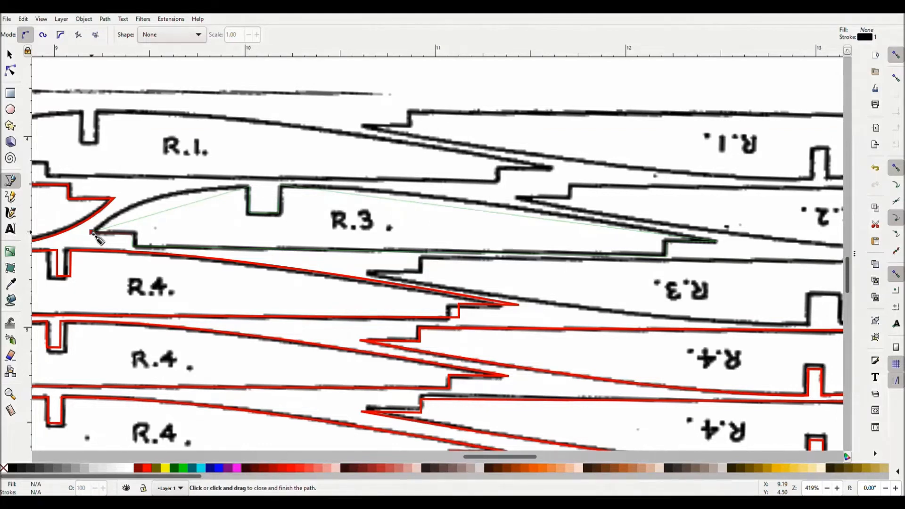
left_click(92, 233)
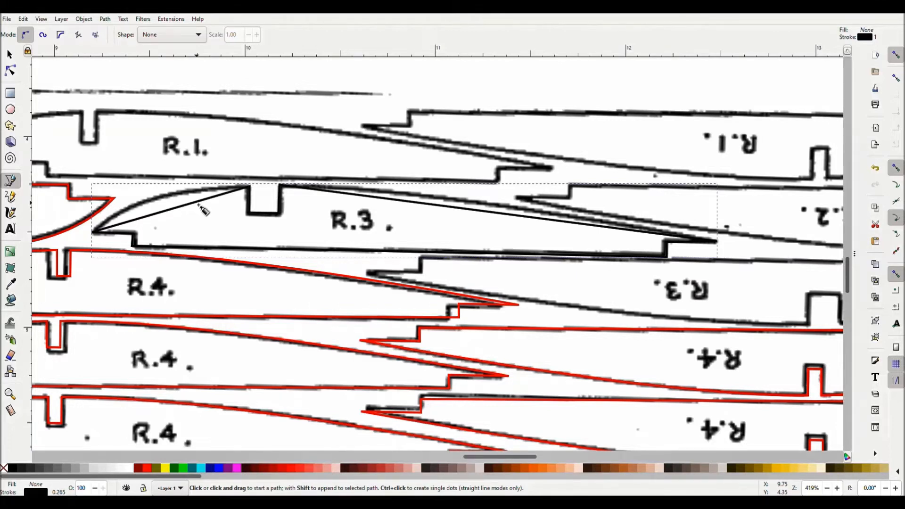
Try lime as stroke and as fill on the R.3 path, and leave it with a white fill and a lime stroke
left_click(184, 473, "shift")
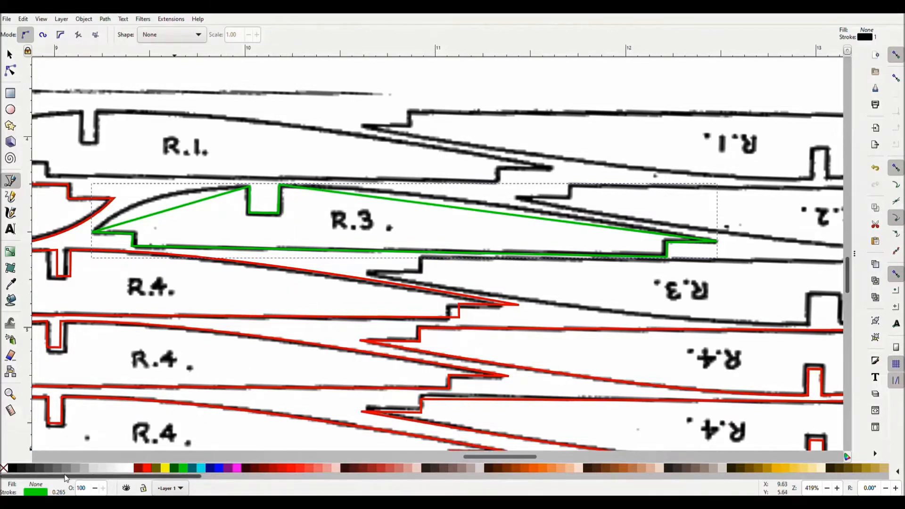
left_click(12, 468, "shift")
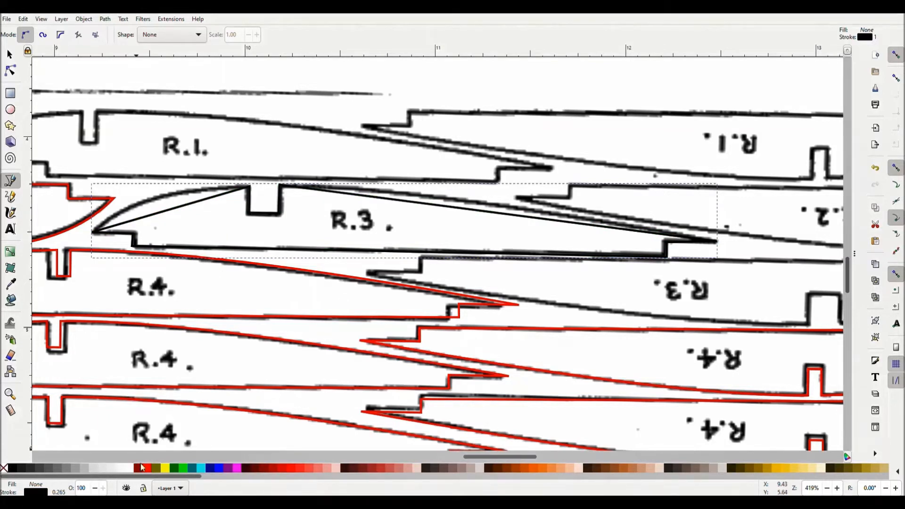
left_click(183, 470)
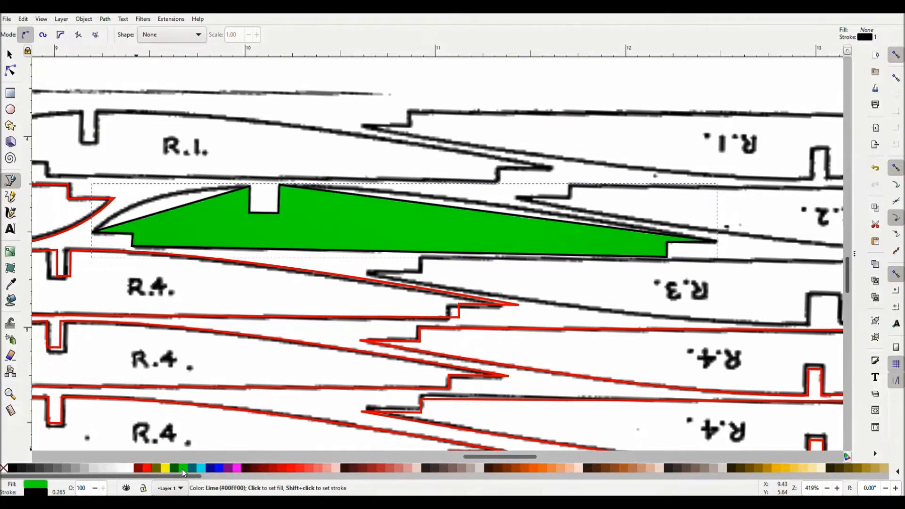
left_click(130, 470)
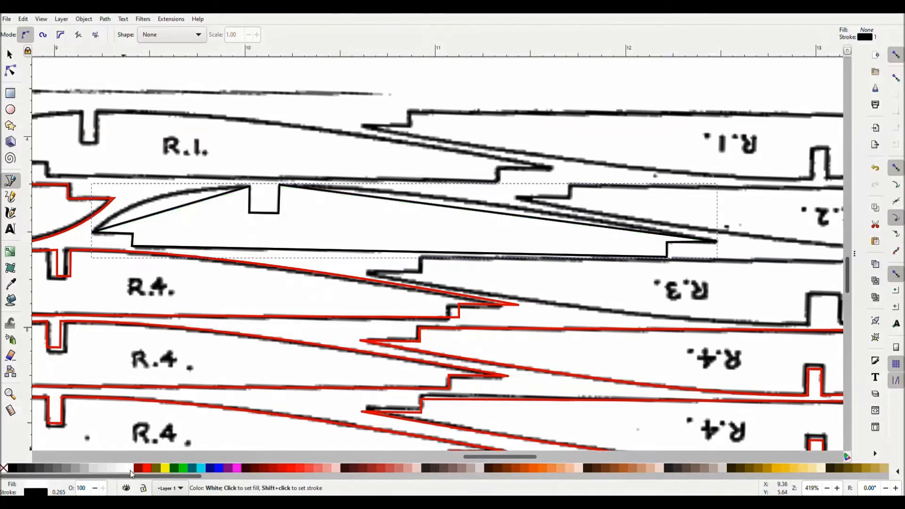
left_click(184, 470, "shift")
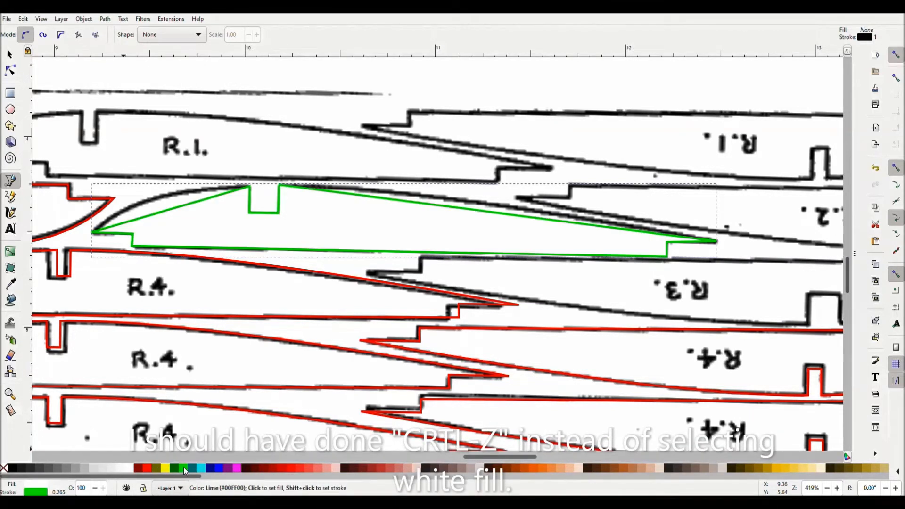
Measure the depth of the spar notch on the traced R.3 rib along its rear side
left_click(11, 71)
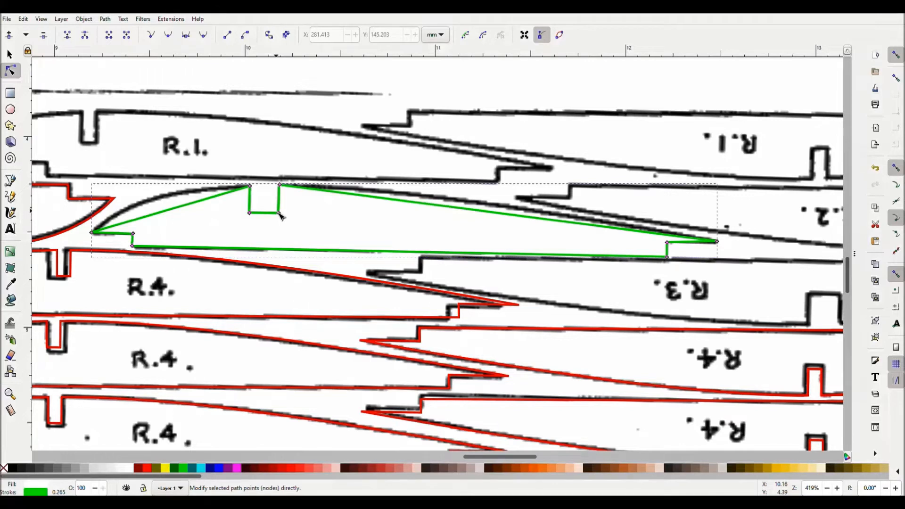
left_click(11, 411)
left_click_drag(279, 214, 280, 188)
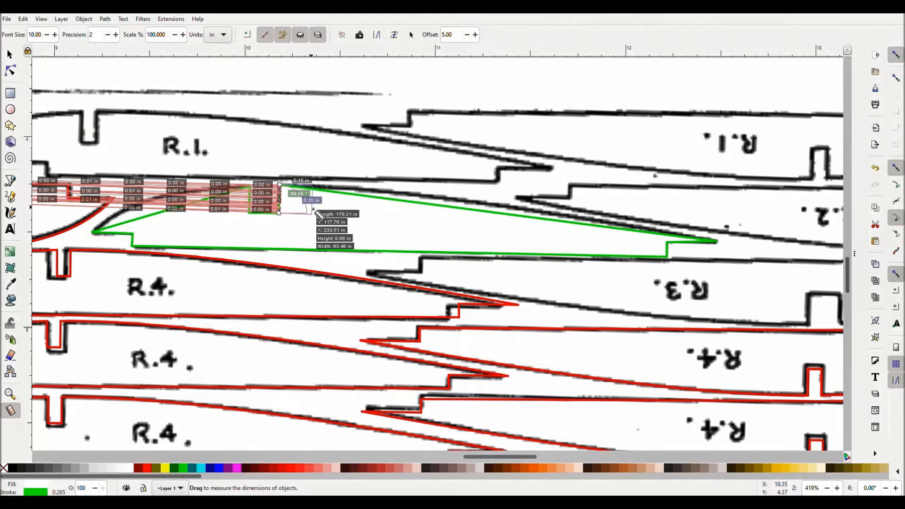
Move the R.3 notch's front upper corner to X 254.815, Y 108.034 mm and its bottom corners to X 258.538 and 254.878, Y 111.505 mm
left_click(11, 71)
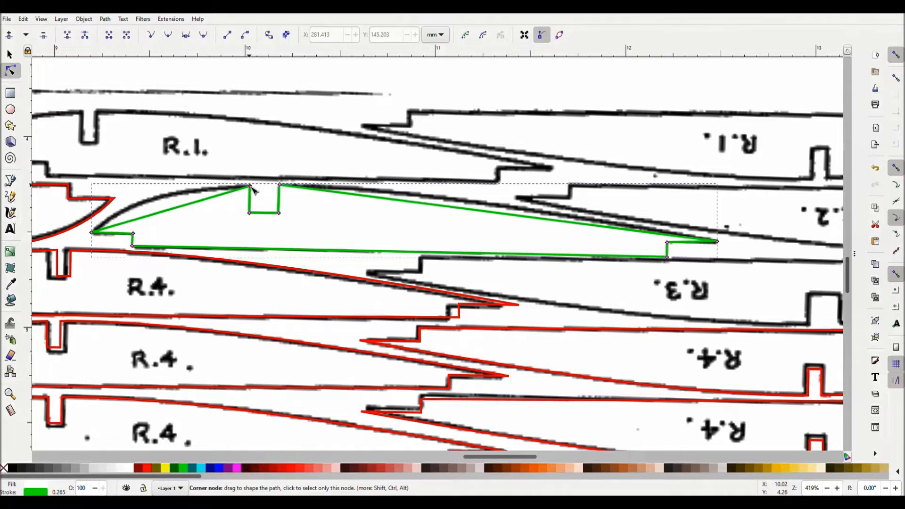
left_click_drag(253, 189, 255, 190)
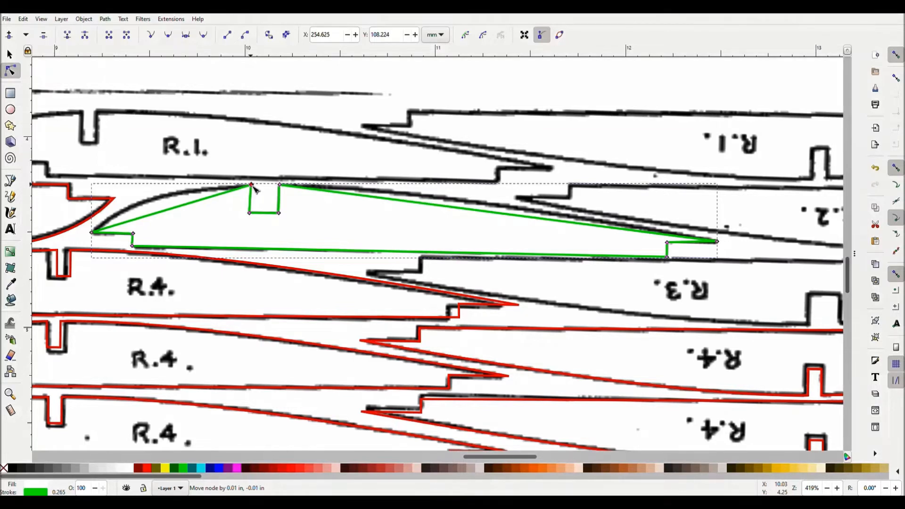
left_click_drag(254, 188, 254, 188)
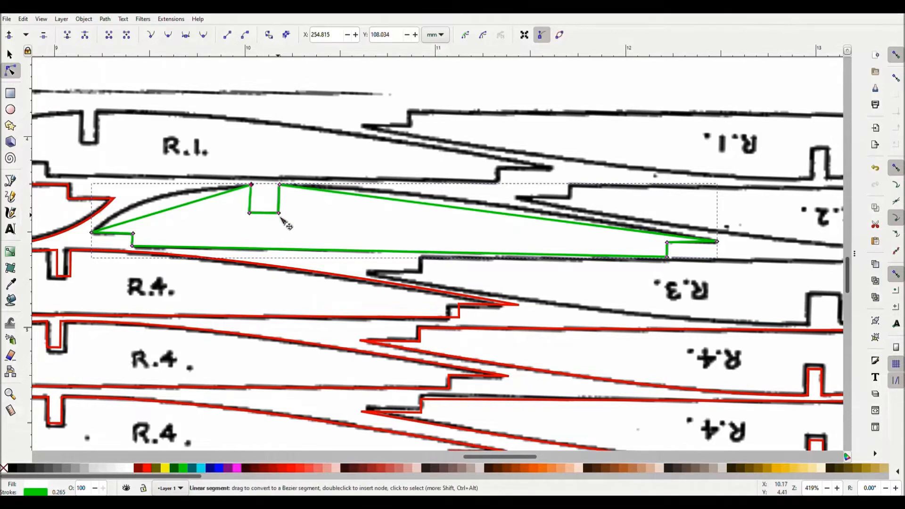
left_click_drag(280, 215, 281, 214)
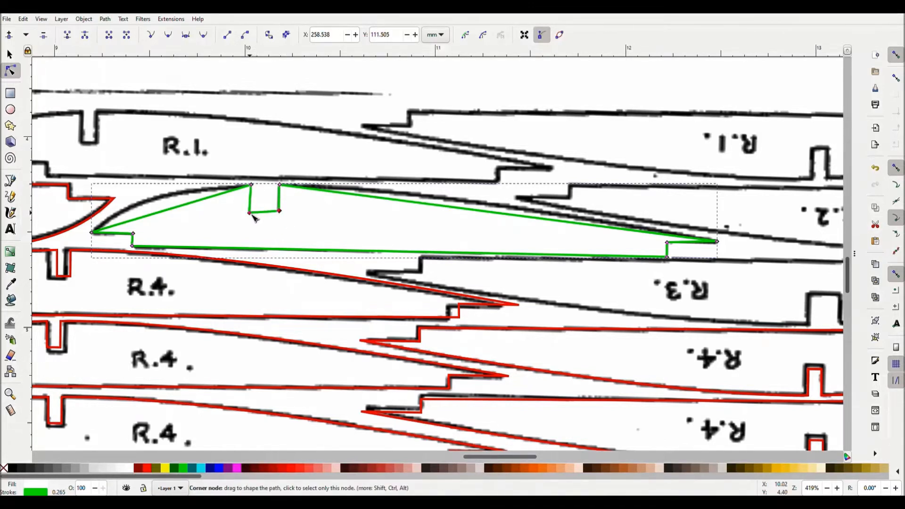
left_click_drag(252, 214, 255, 216)
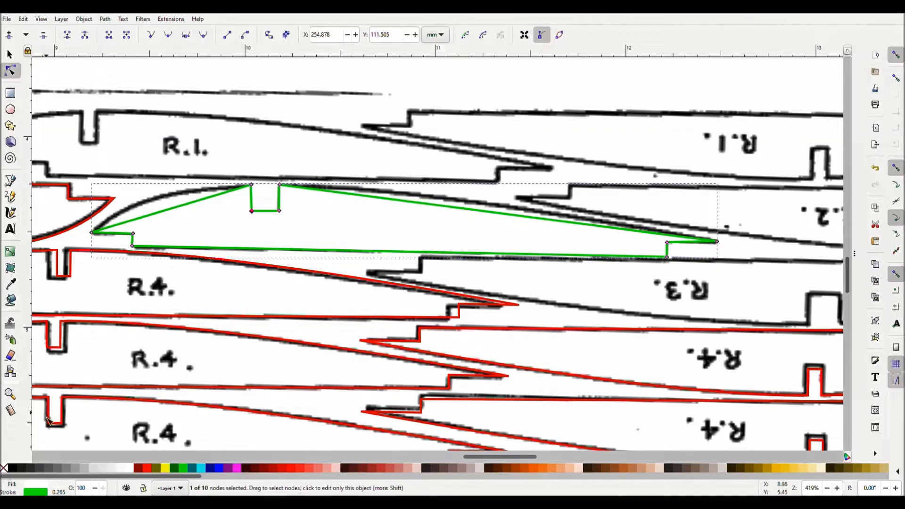
Measure the adjusted R.3 spar notch again between its upper and lower corners
left_click(10, 411)
left_click_drag(279, 185, 282, 217)
left_click_drag(251, 187, 285, 197)
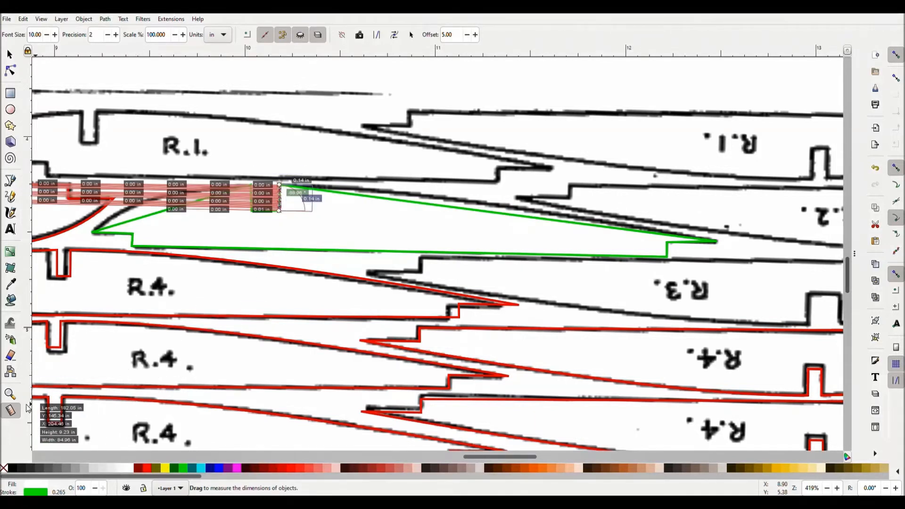
Raise both bottom corners of the R.3 spar notch to Y 111.190 mm
left_click(10, 70)
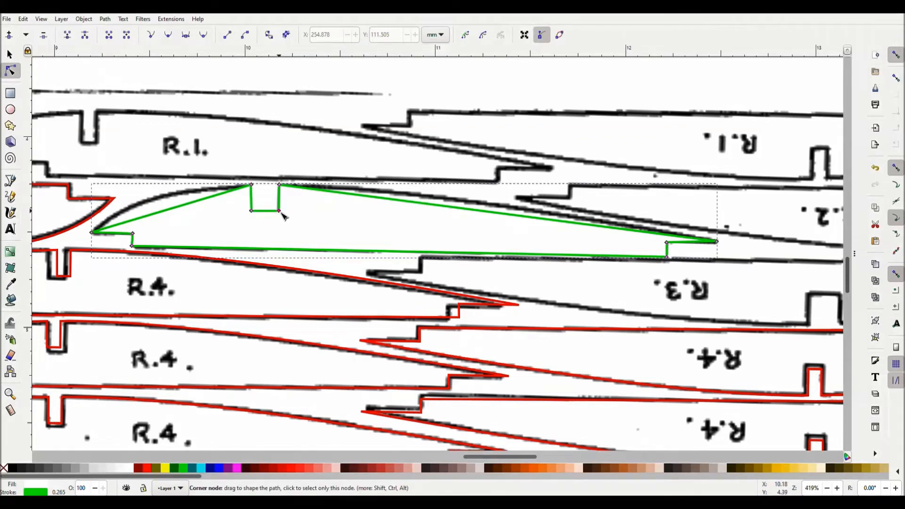
left_click_drag(283, 214, 283, 213)
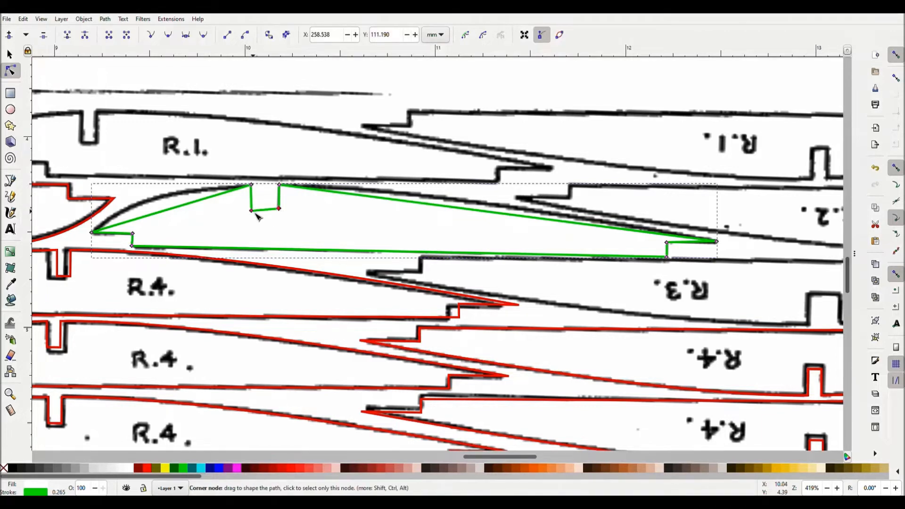
left_click_drag(254, 215, 254, 213)
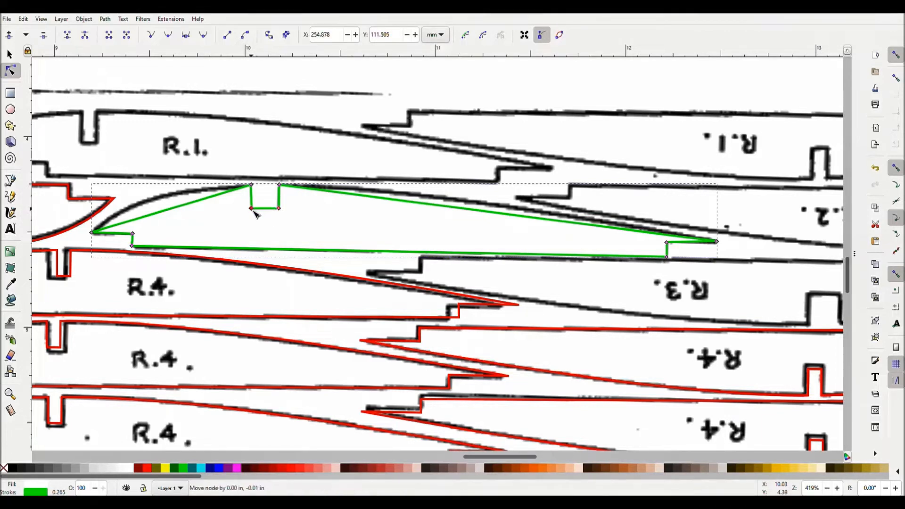
Measure the notch's front side and nudge its front bottom corner to X 254.941, Y 111.253 mm
left_click(11, 410)
left_click_drag(251, 209, 253, 191)
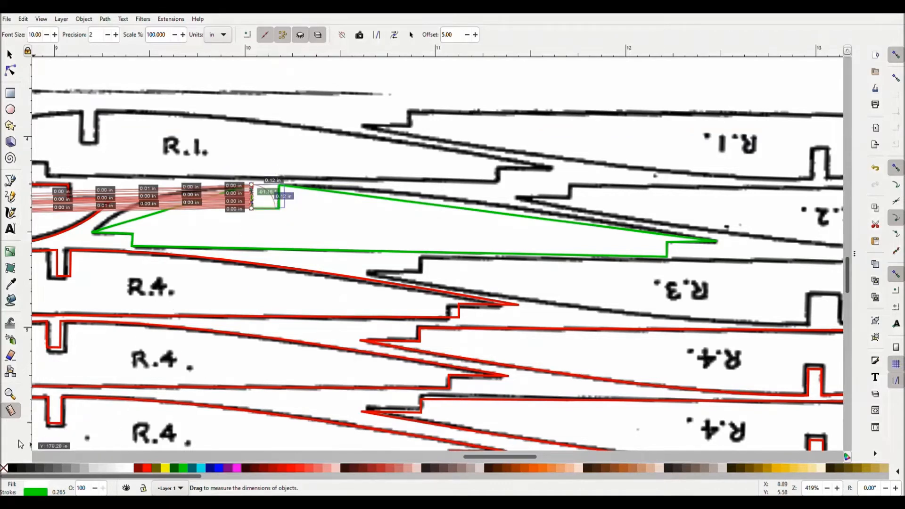
left_click(9, 71)
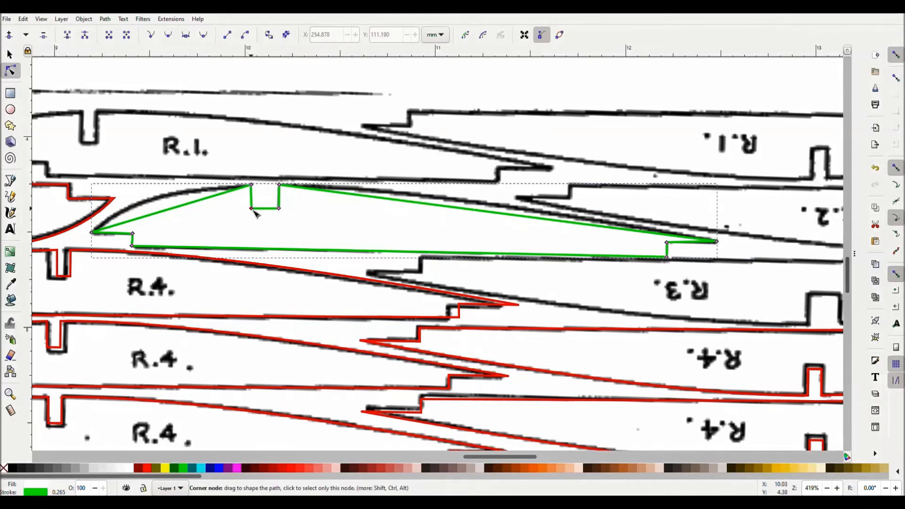
left_click_drag(254, 210, 257, 213)
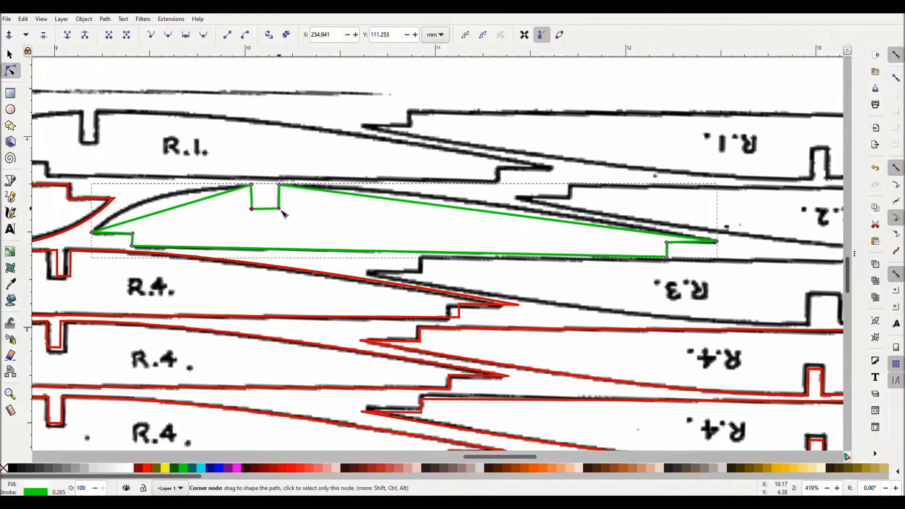
Move the R.3 notch's rear bottom corner to X 258.538, Y 111.253 mm and measure the notch's sides
left_click_drag(279, 209, 279, 210)
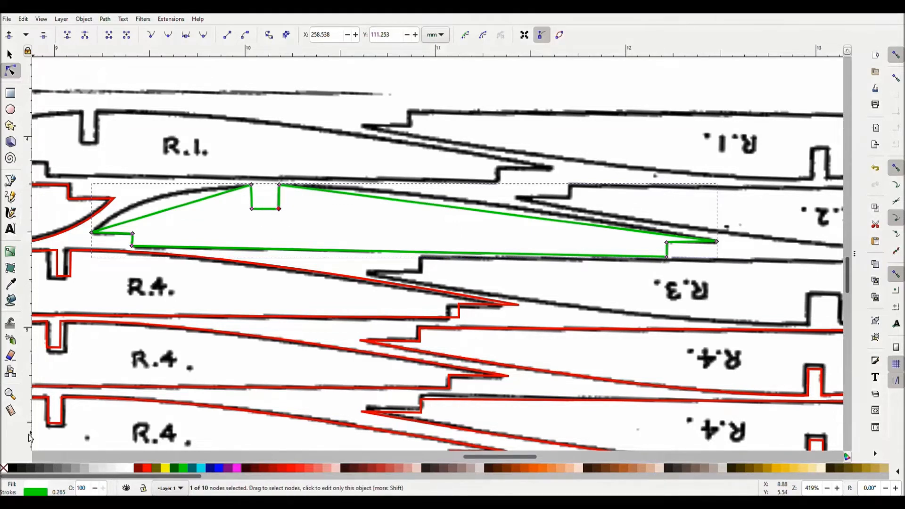
left_click(11, 410)
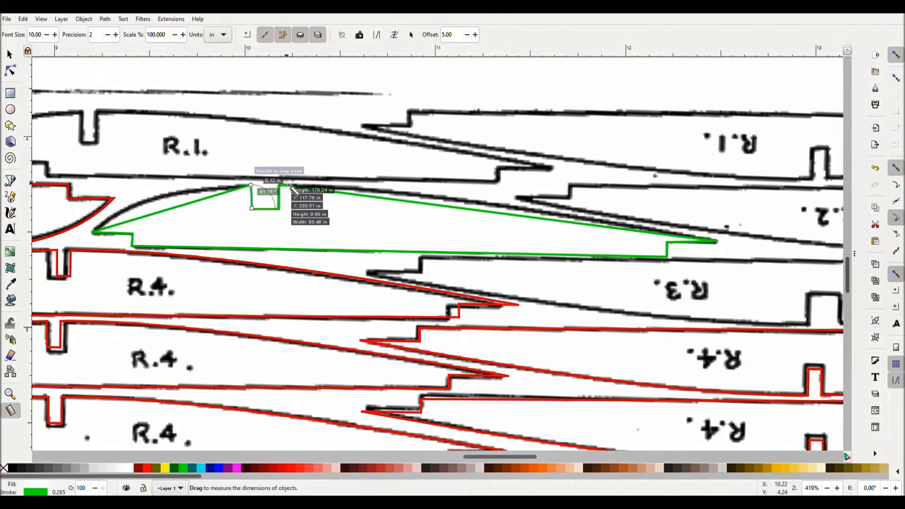
left_click_drag(280, 185, 280, 207)
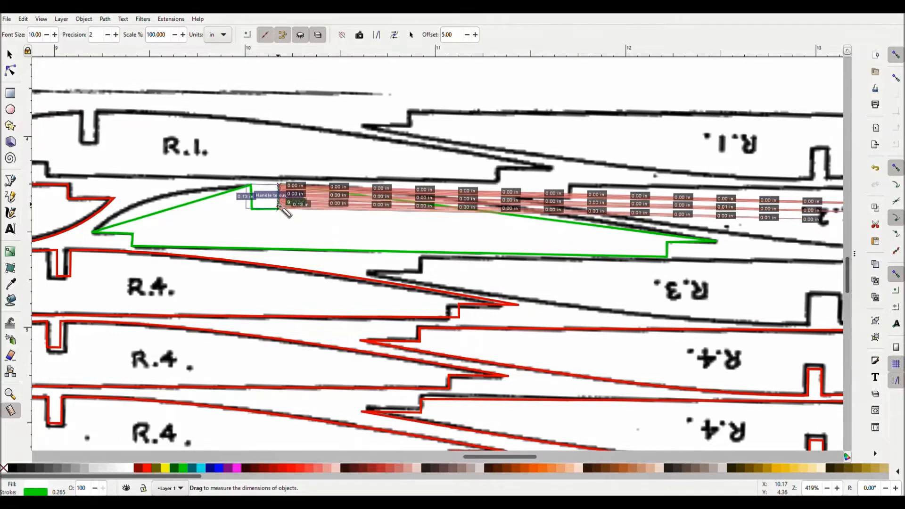
left_click(231, 215)
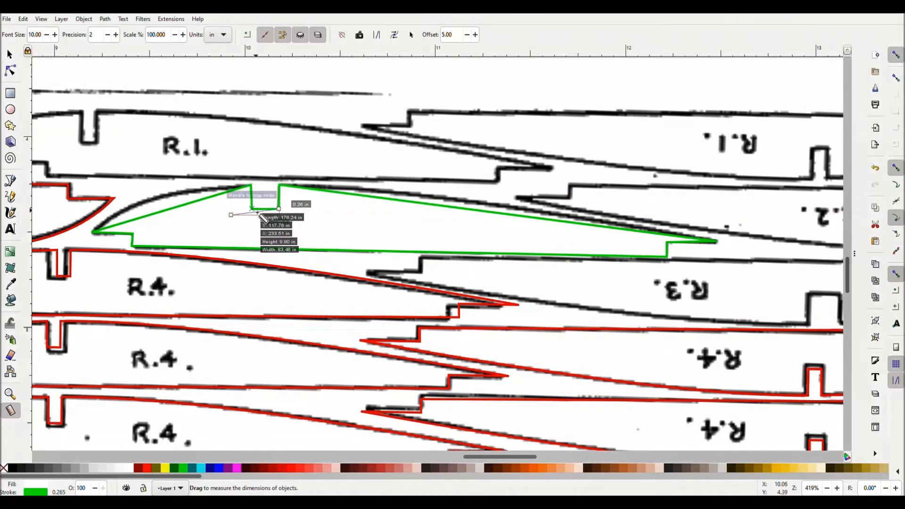
left_click_drag(260, 216, 262, 197)
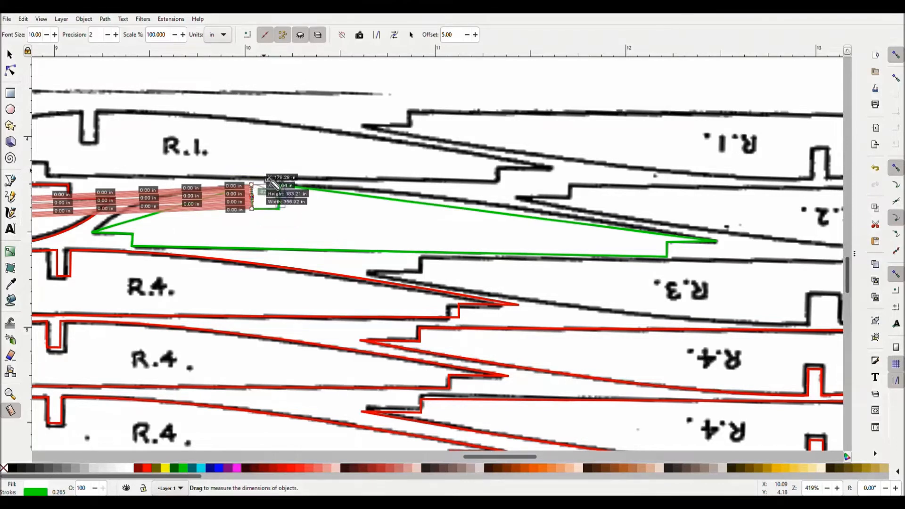
left_click_drag(300, 220, 251, 184)
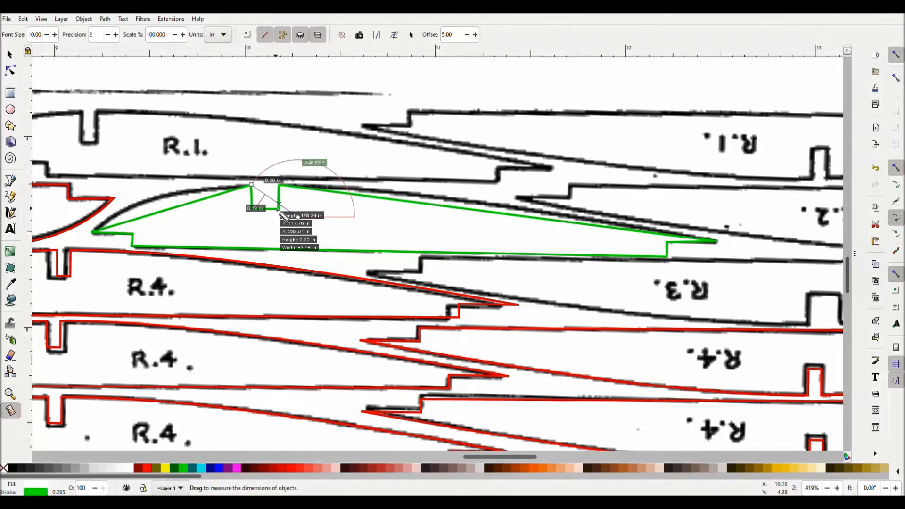
Measure the R.3 spar notch's width across its two upper corners
left_click(5, 72)
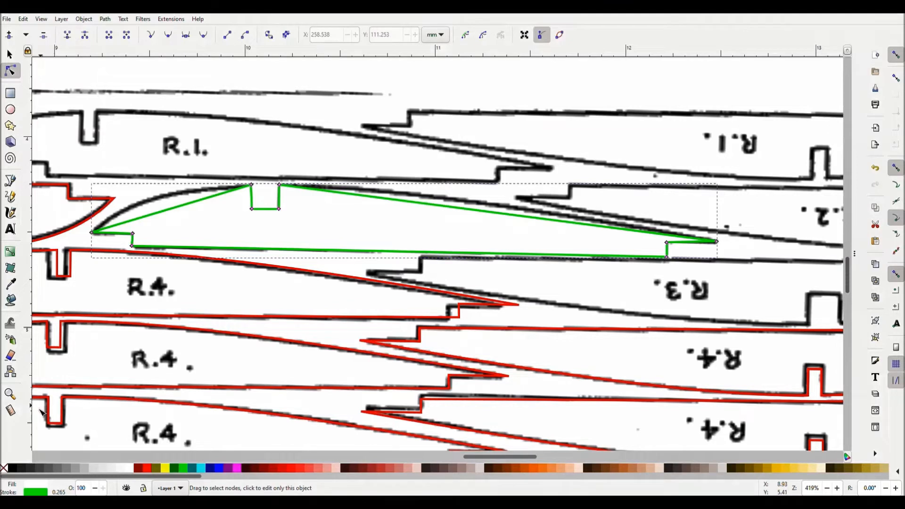
left_click(11, 410)
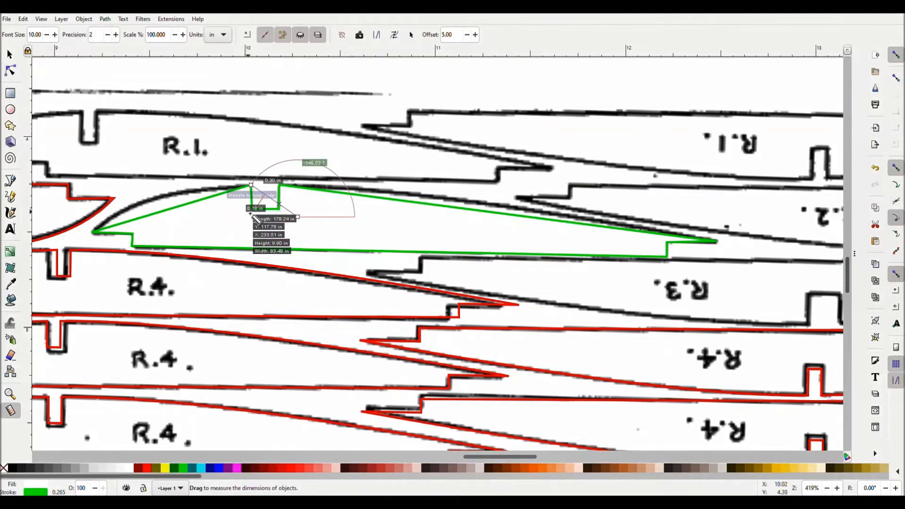
left_click_drag(255, 212, 279, 186)
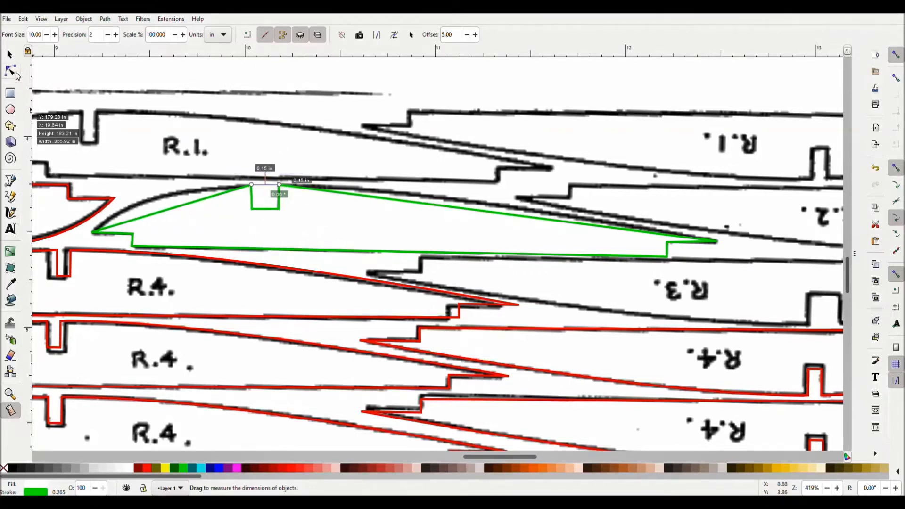
Move the R.3 notch's front upper corner to X 254.941, Y 108.034 mm and the nose tip to X 233.612, Y 114.534 mm
key("n")
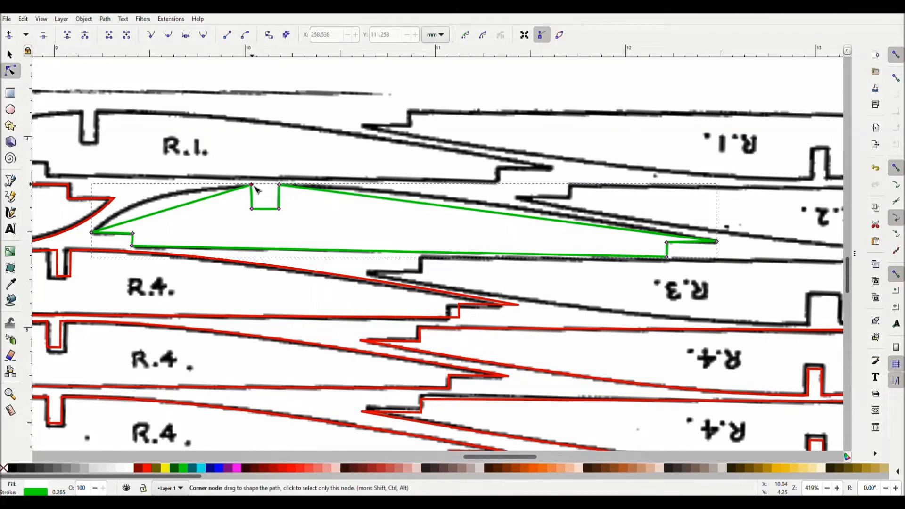
left_click_drag(256, 186, 258, 189)
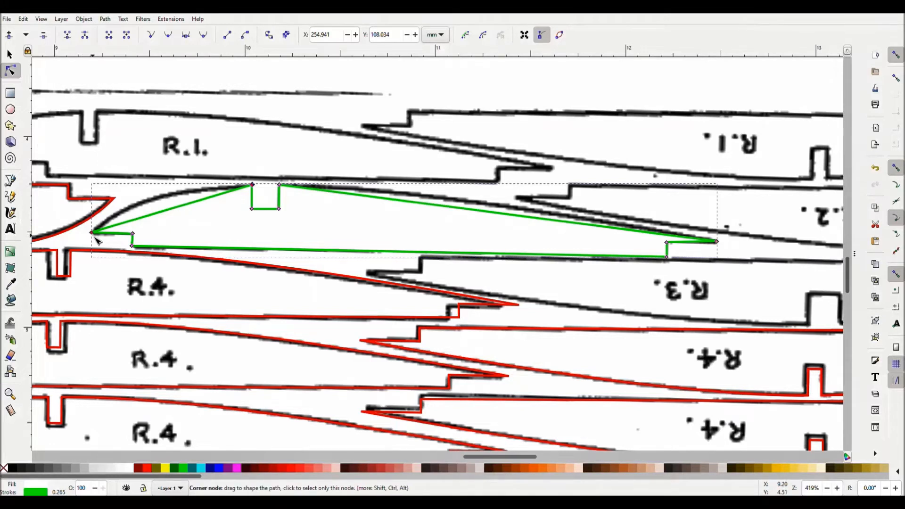
left_click_drag(94, 238, 95, 239)
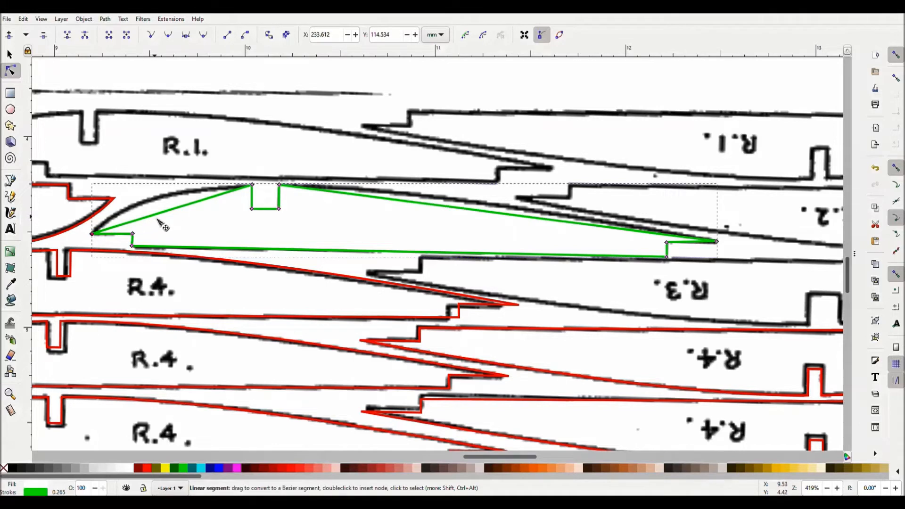
Curve the upper edge ahead of the R.3 notch along the scan and move the front step's lower corner to X 239.039, Y 116.175 mm
left_click_drag(160, 217, 156, 201)
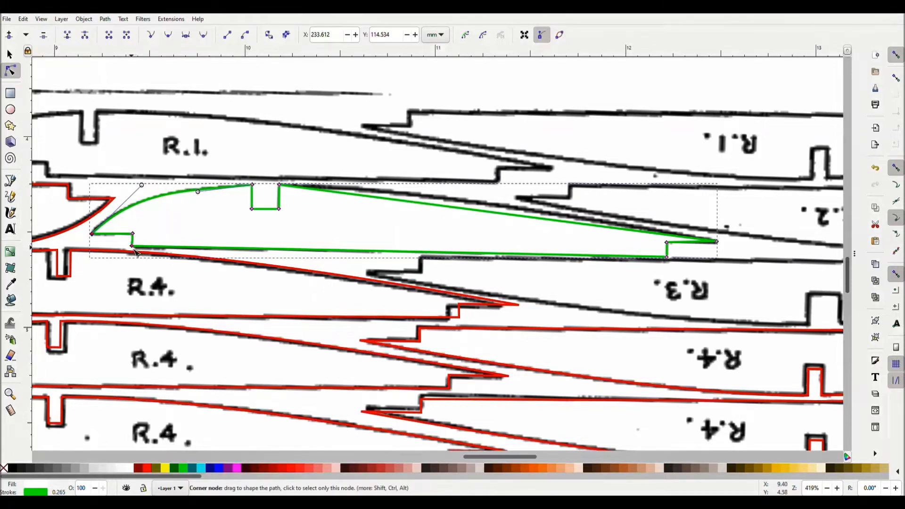
left_click_drag(137, 251, 138, 253)
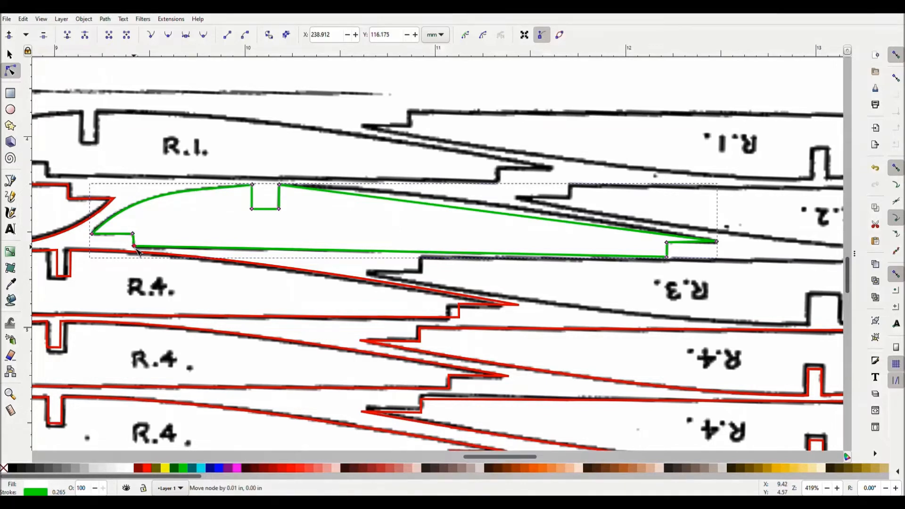
left_click_drag(136, 252, 137, 252)
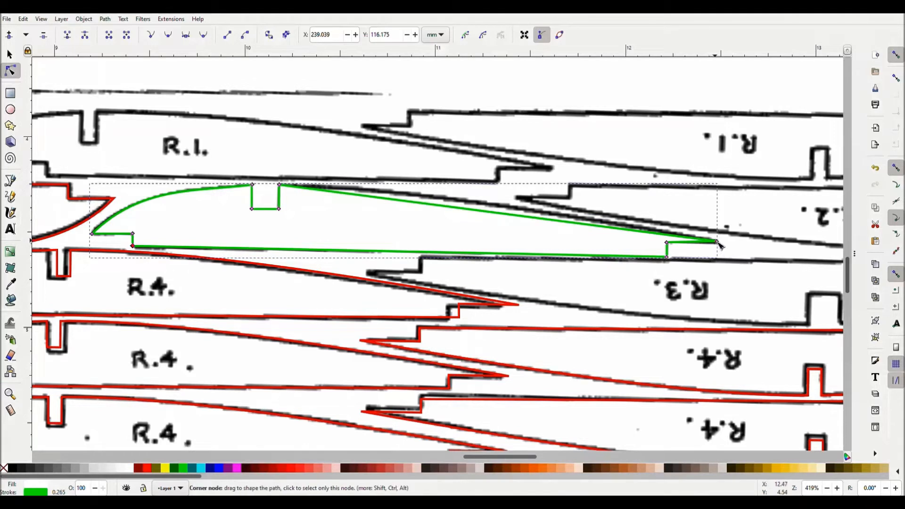
Move the R.3 tail tip to X 317.477, Y 115.670 mm and curve the upper edge behind the notch along the scanned line
left_click_drag(720, 244, 724, 245)
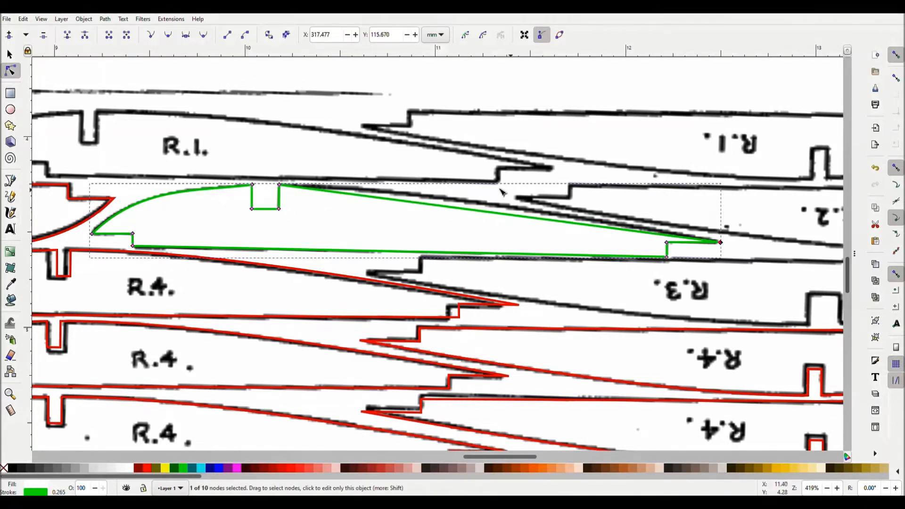
left_click_drag(468, 209, 490, 204)
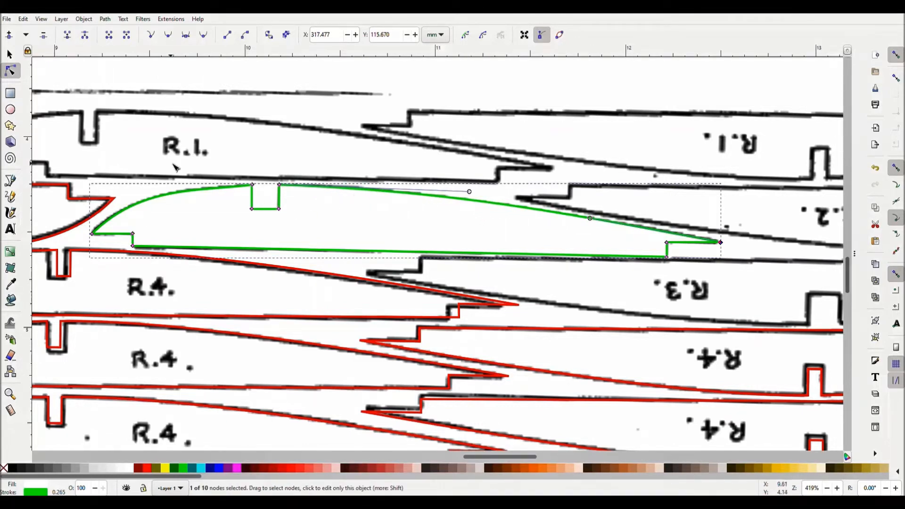
Move the finished green R.3 outline off the sheet to the blank area at X 15.286, Y 4.148 in
left_click(10, 54)
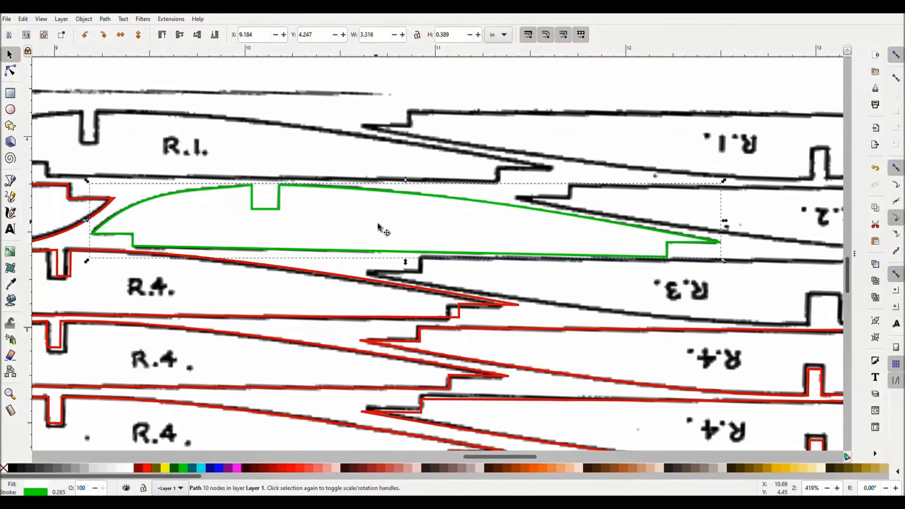
scroll(378, 228, "down", 4, "ctrl")
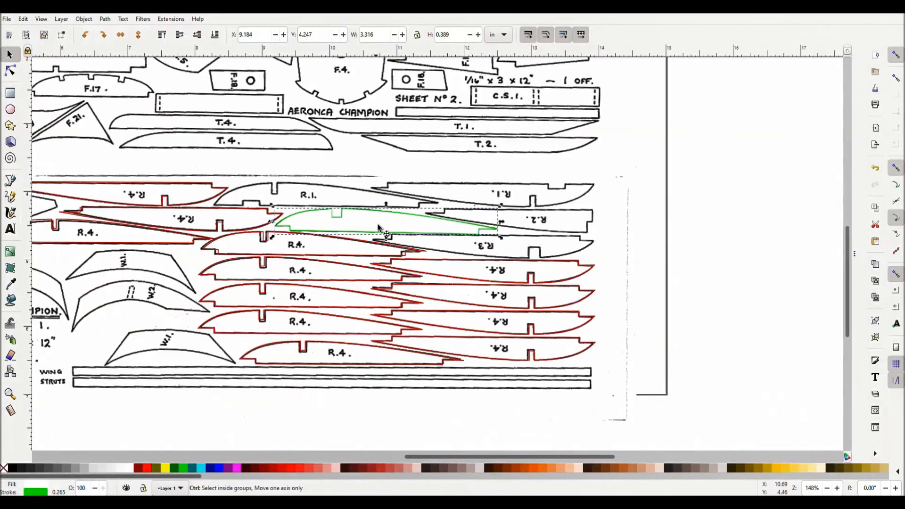
left_click_drag(390, 219, 681, 215)
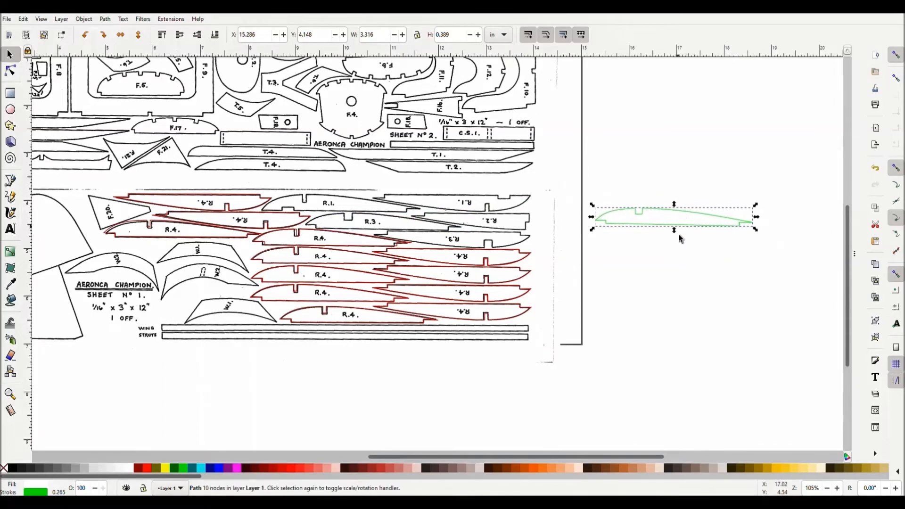
Select the red R.4 rib outline in the lowest row, just above the wing struts
left_click(295, 315)
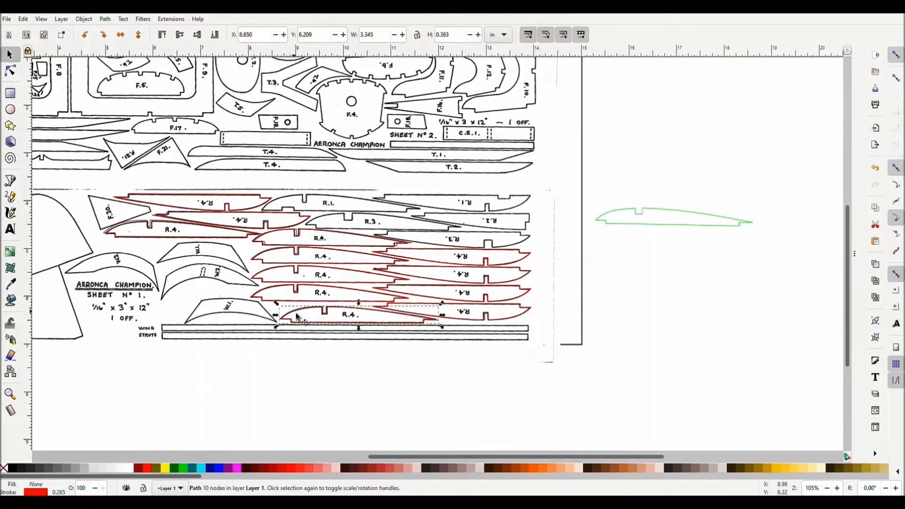
Place a copy of the lowest red R.4 rib outline beside the sheet, directly below the green rib
key("ctrl")
left_click_drag(296, 315, 618, 234)
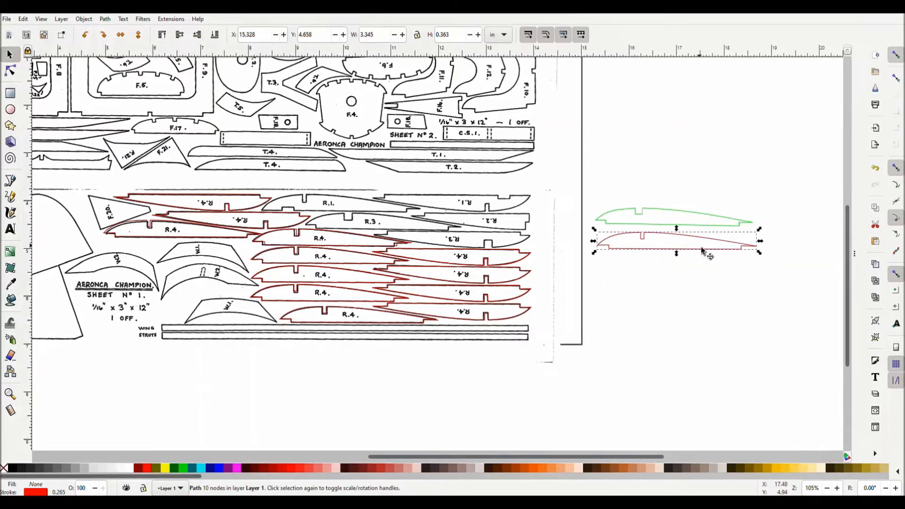
scroll(717, 241, "up", 4, "ctrl")
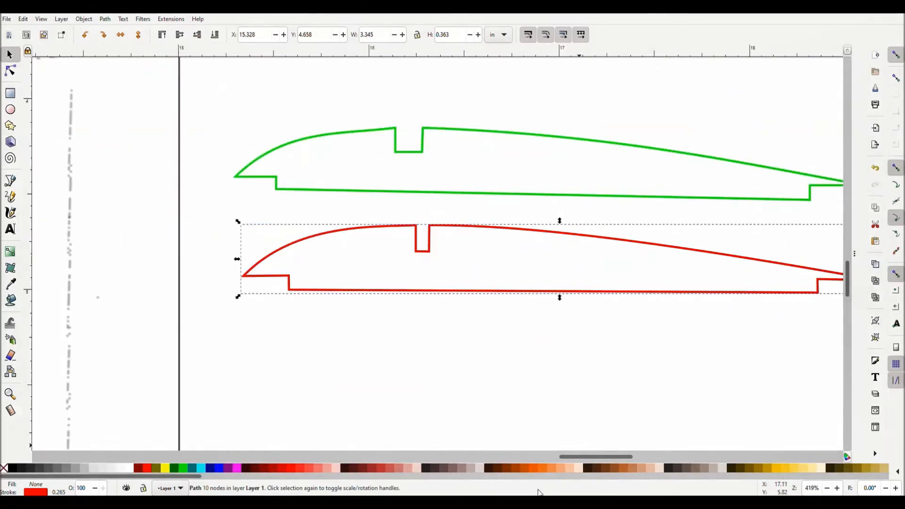
left_click_drag(573, 456, 585, 454)
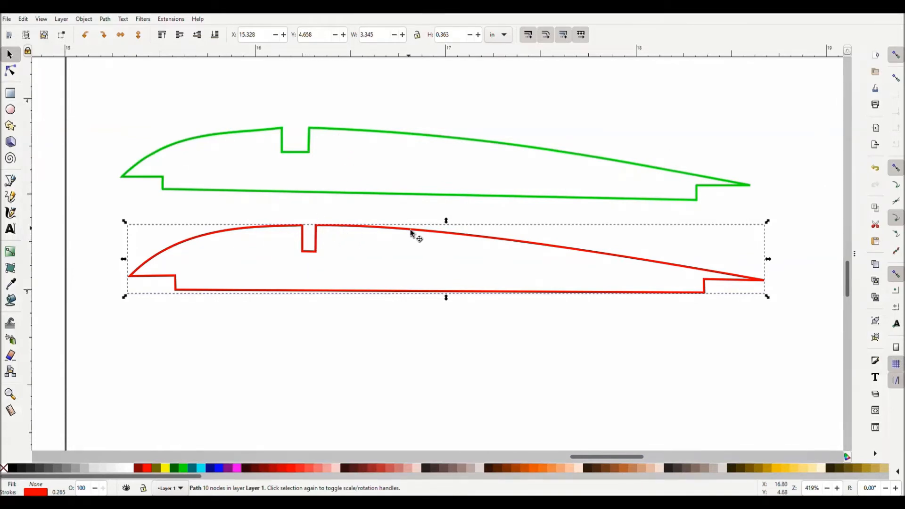
Move the green rib onto the red R.4 copy so that their upper curves and front spar notches overlap
key("alt")
left_click_drag(396, 138, 409, 238)
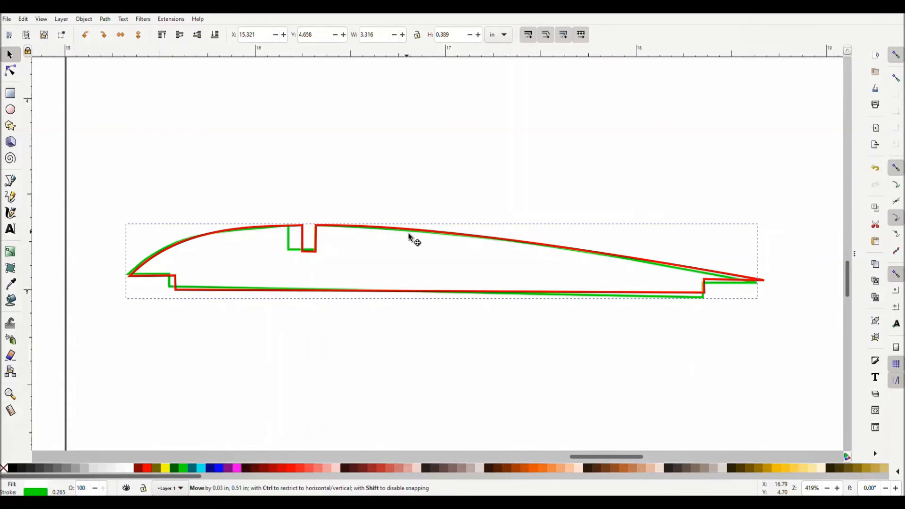
left_click_drag(408, 236, 408, 237)
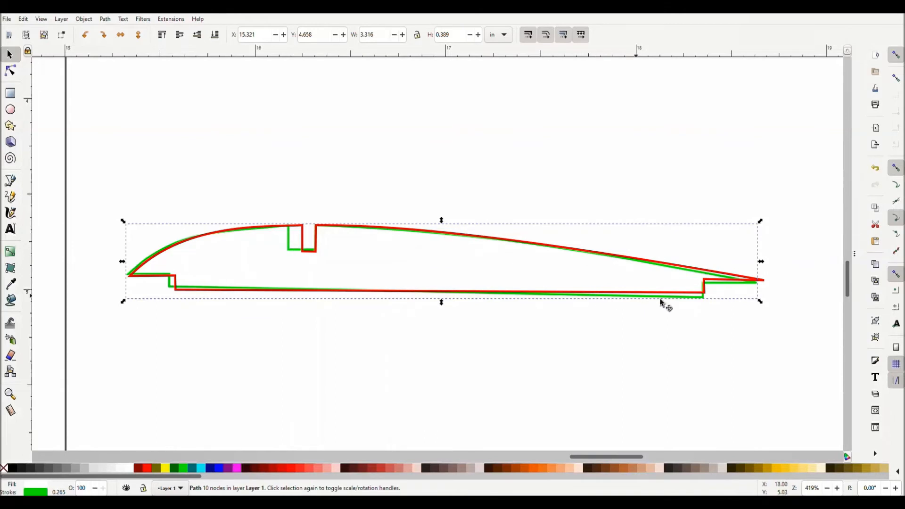
left_click(704, 302)
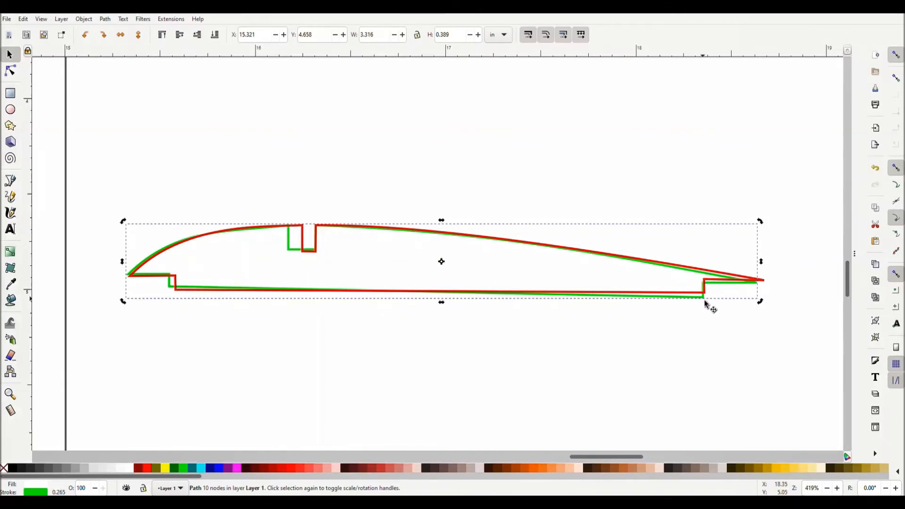
Move the green rib's leading-edge, trailing-edge and lower end-notch nodes onto the matching corners of the red rib
left_click(10, 71)
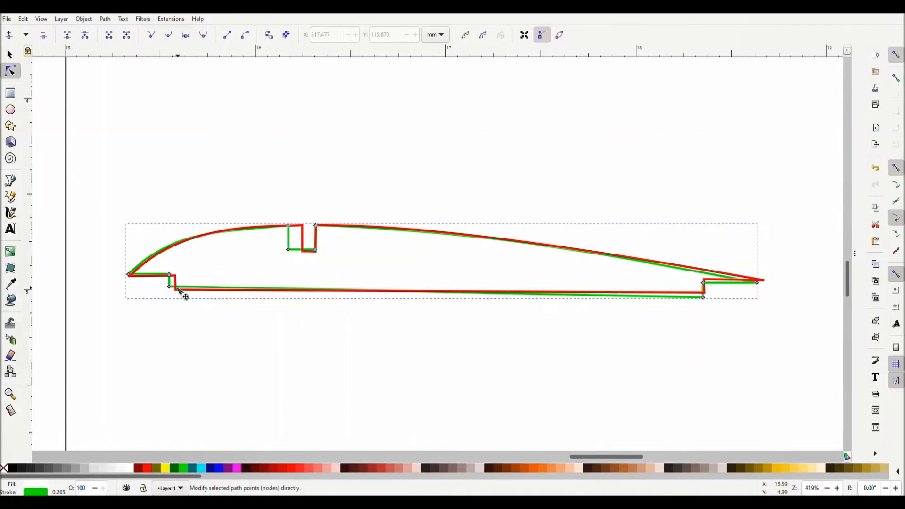
left_click_drag(176, 281, 133, 279)
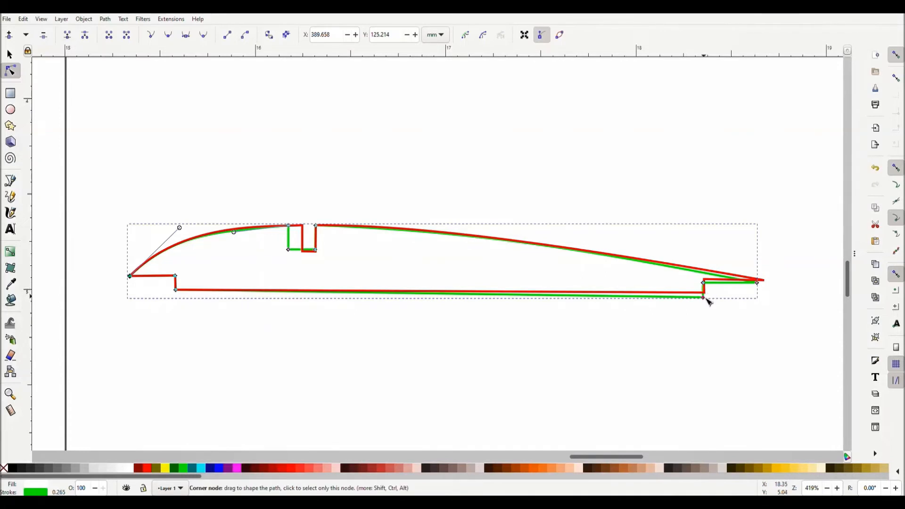
left_click_drag(707, 299, 705, 294)
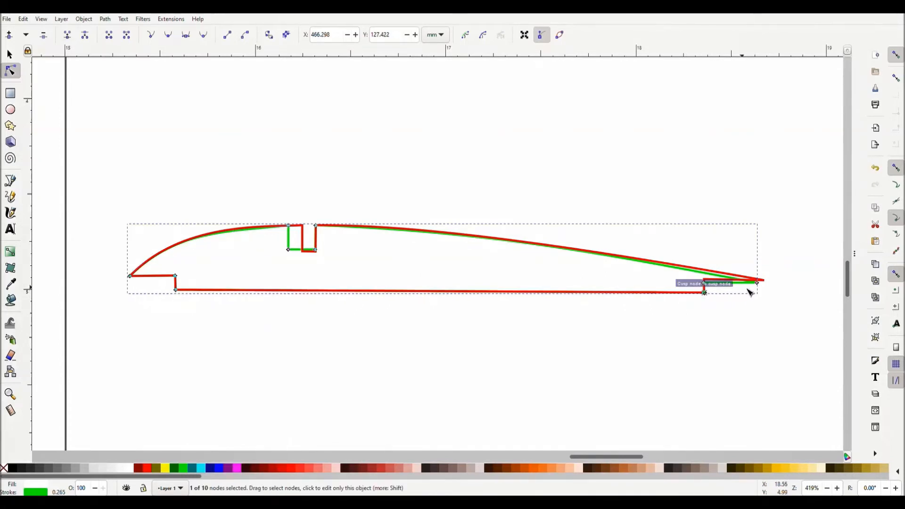
left_click_drag(758, 283, 764, 281)
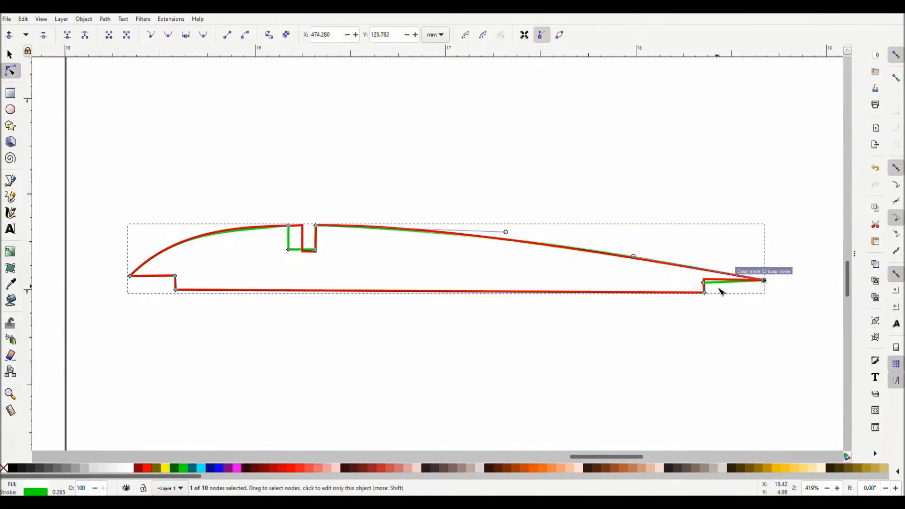
left_click_drag(705, 285, 704, 279)
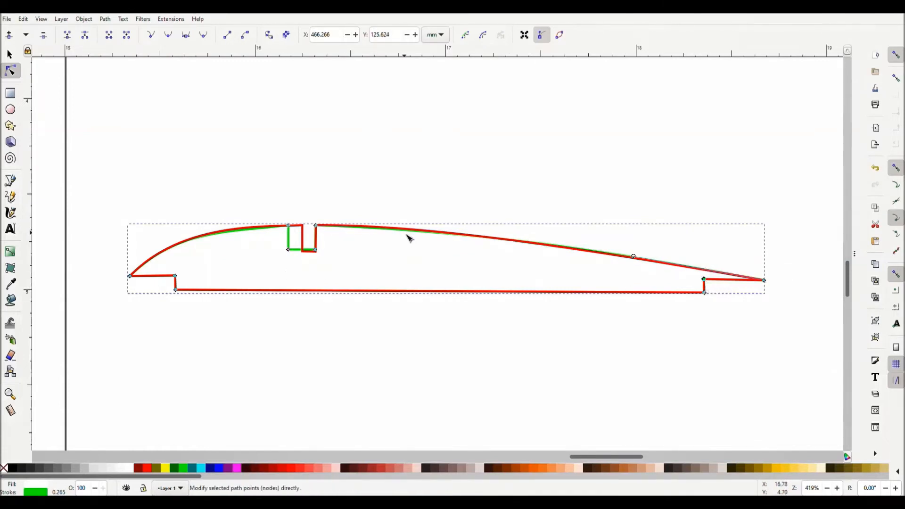
Reshape the green rib's upper curves to follow the red outline and lower the spar notch's bottom nodes to the red notch's depth
left_click_drag(409, 234, 387, 231)
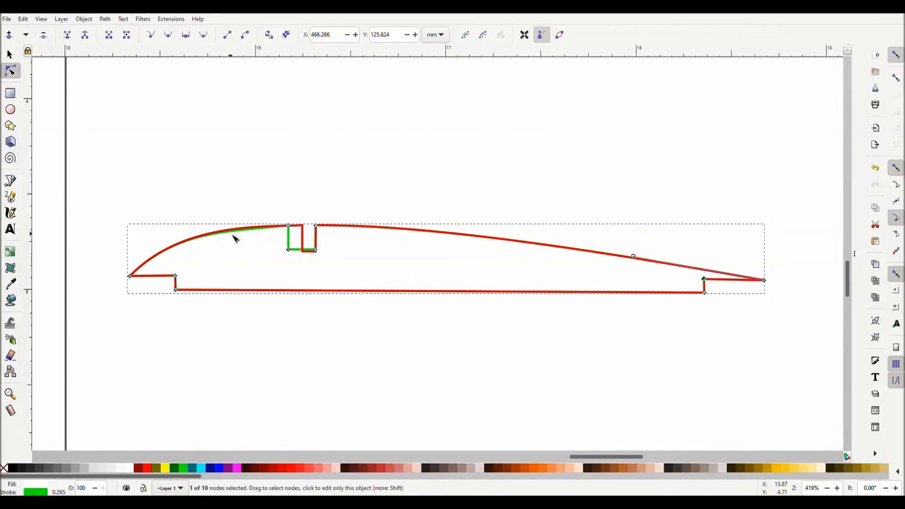
left_click_drag(234, 233, 238, 234)
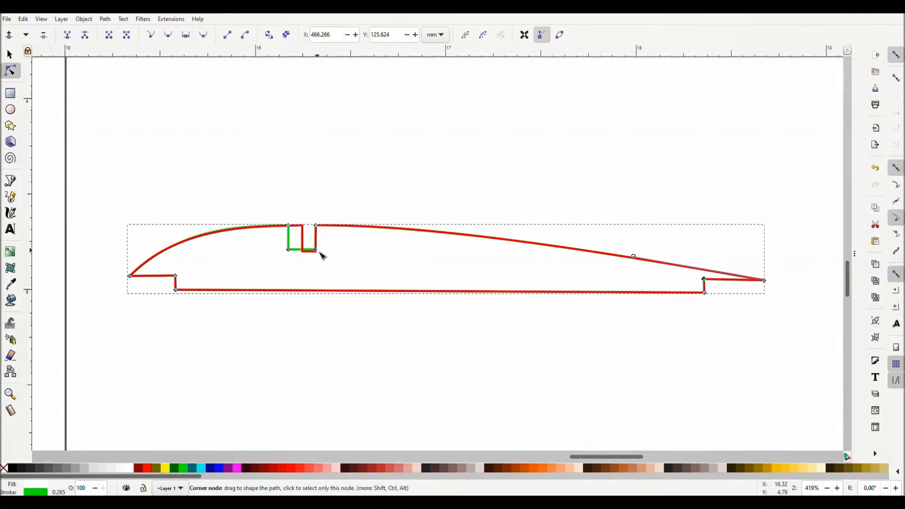
left_click_drag(316, 250, 316, 249)
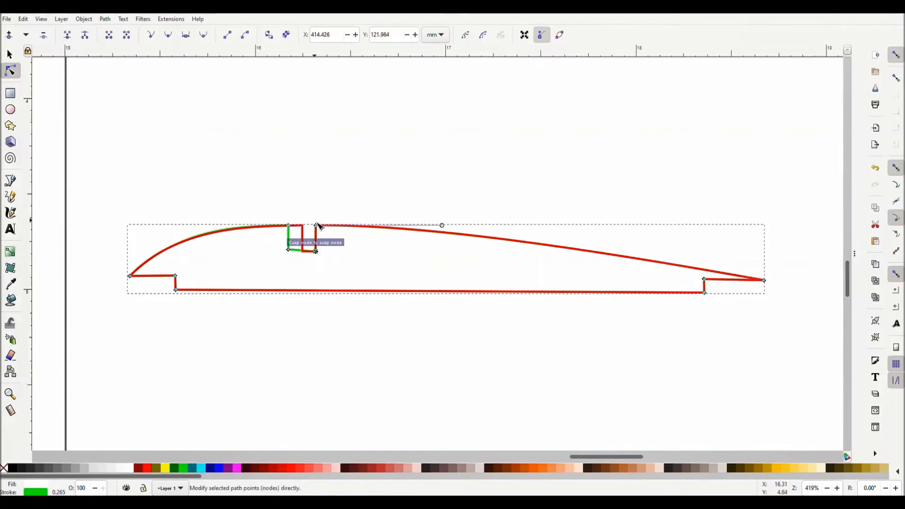
left_click(323, 227)
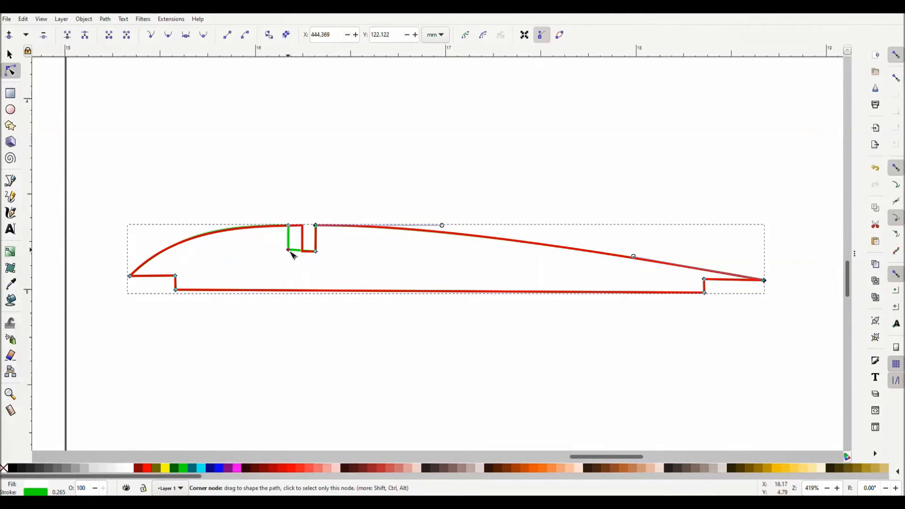
left_click_drag(292, 254, 291, 252)
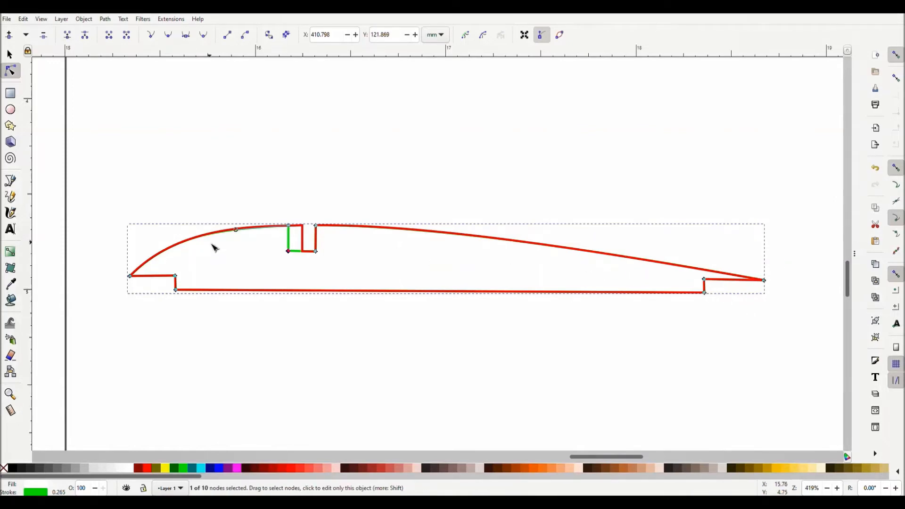
left_click(305, 242)
left_click_drag(307, 246, 290, 357)
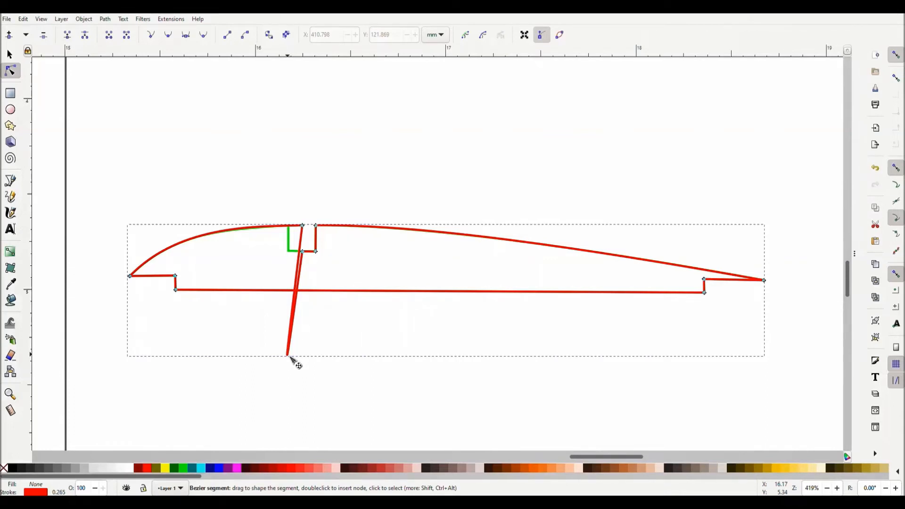
key("ctrl+z")
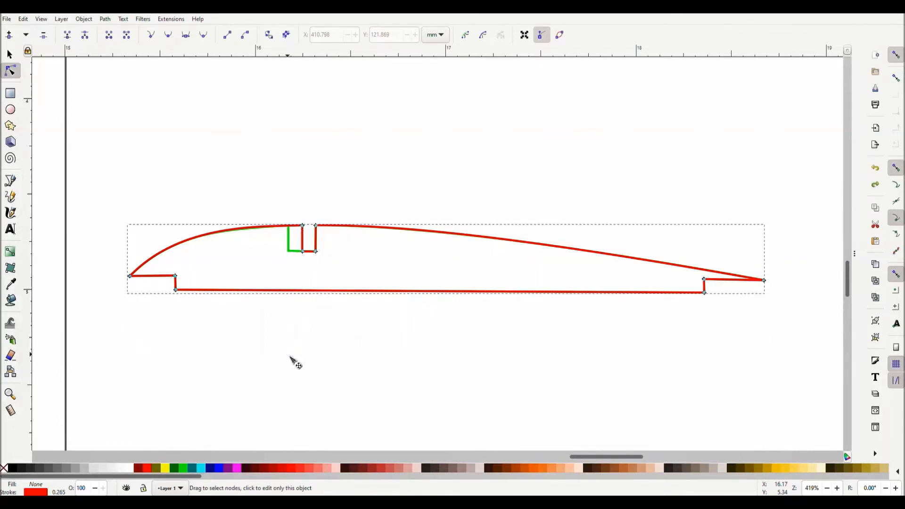
Move the red rib copy clear below the green rib and delete it
left_click(11, 55)
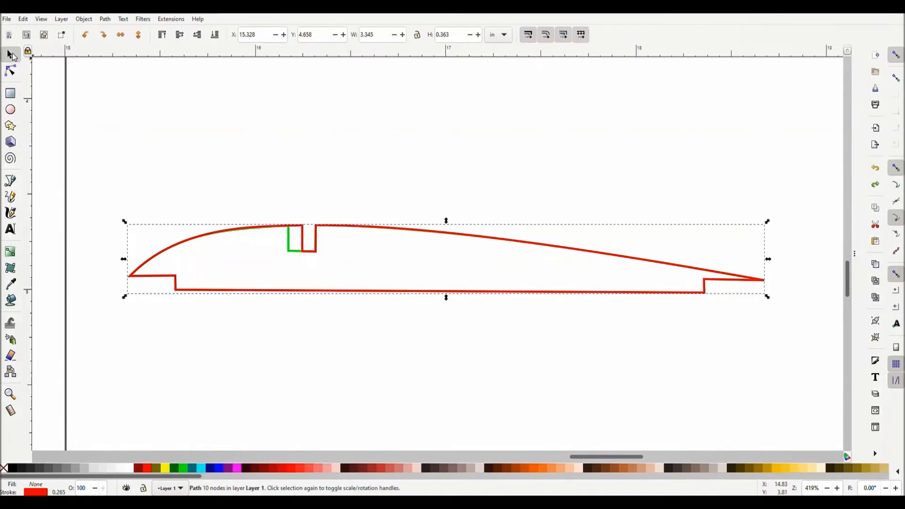
left_click(305, 243)
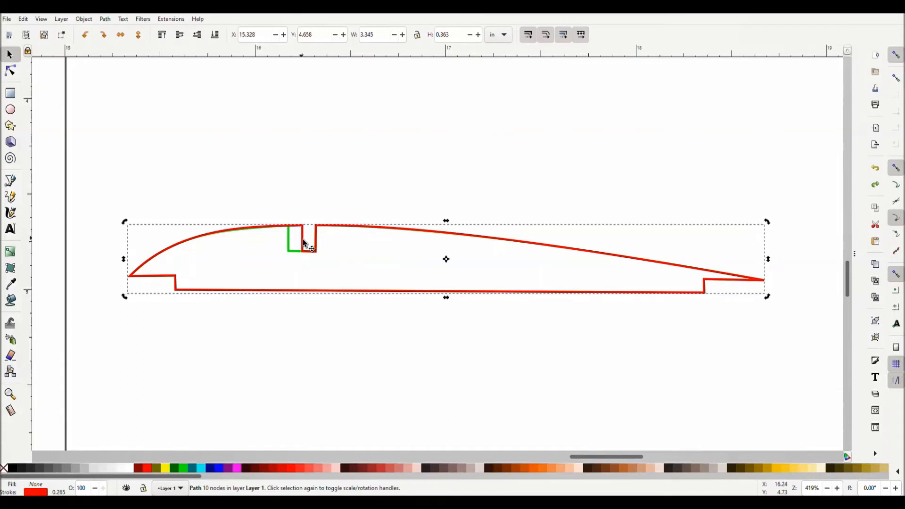
left_click_drag(305, 244, 292, 361)
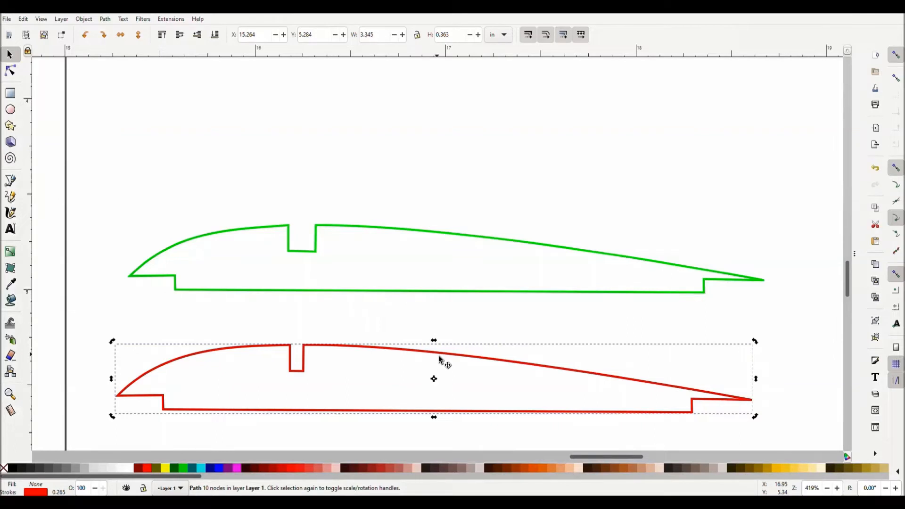
key("Delete")
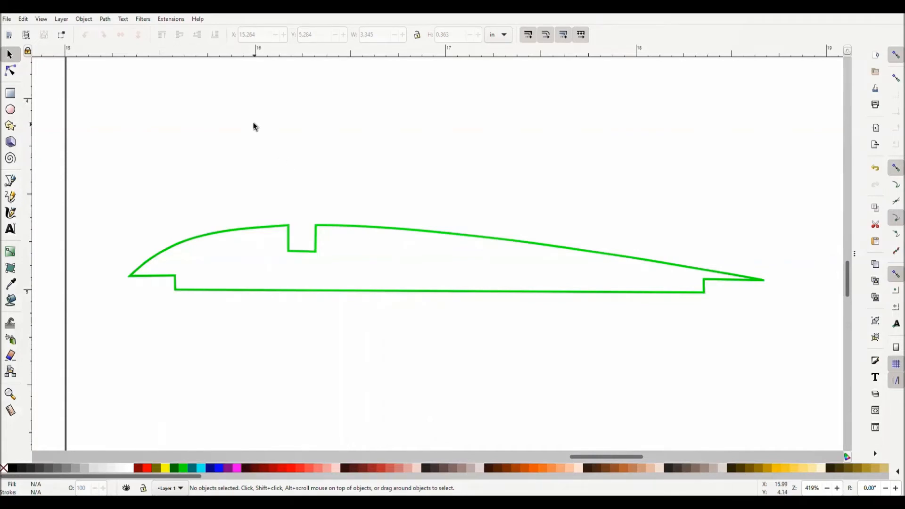
key("ctrl+z")
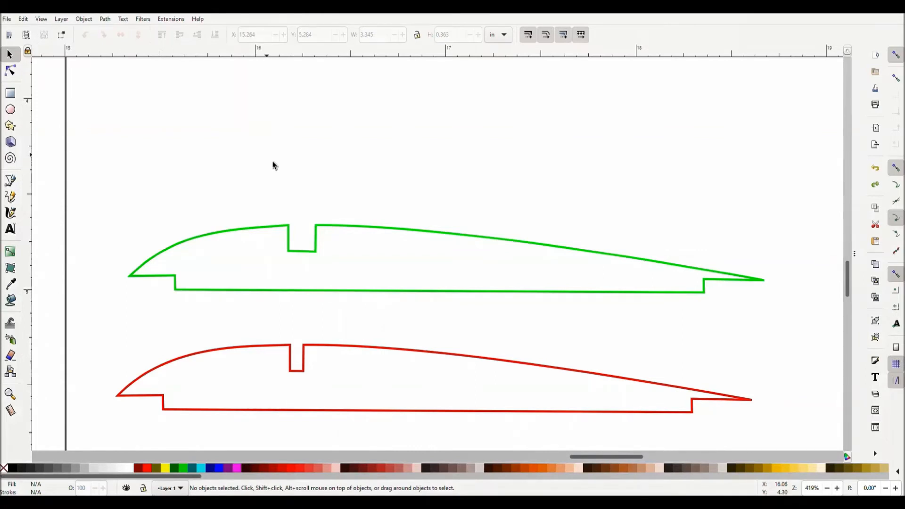
left_click(461, 354)
key("Delete")
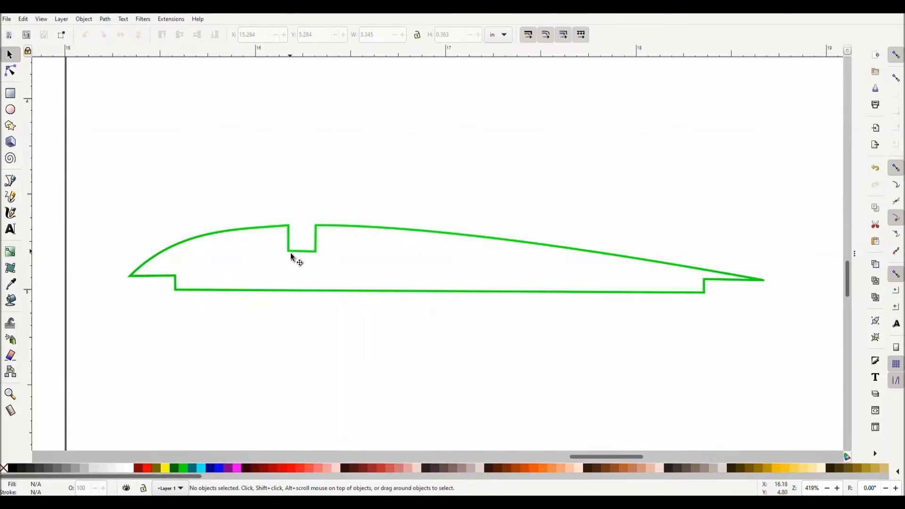
Measure the width of the green rib's upper spar notch along its bottom edge
left_click(10, 70)
left_click(319, 256)
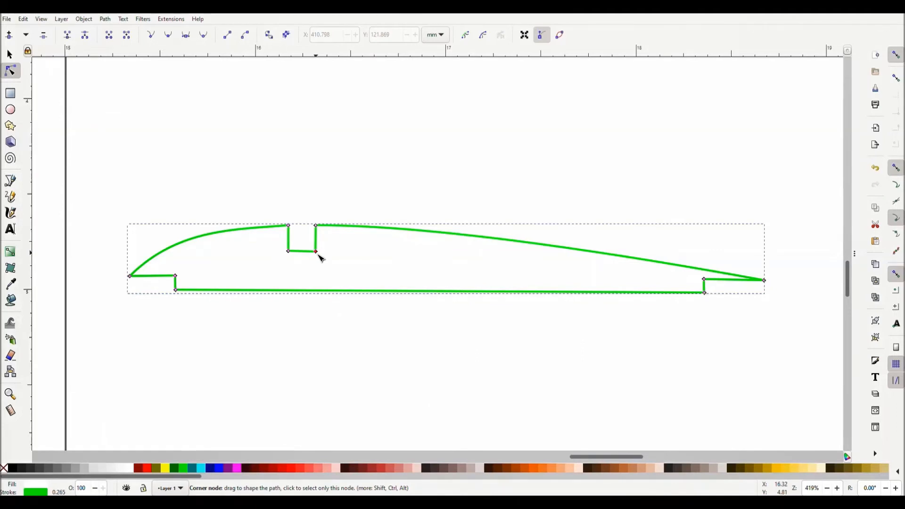
left_click(10, 410)
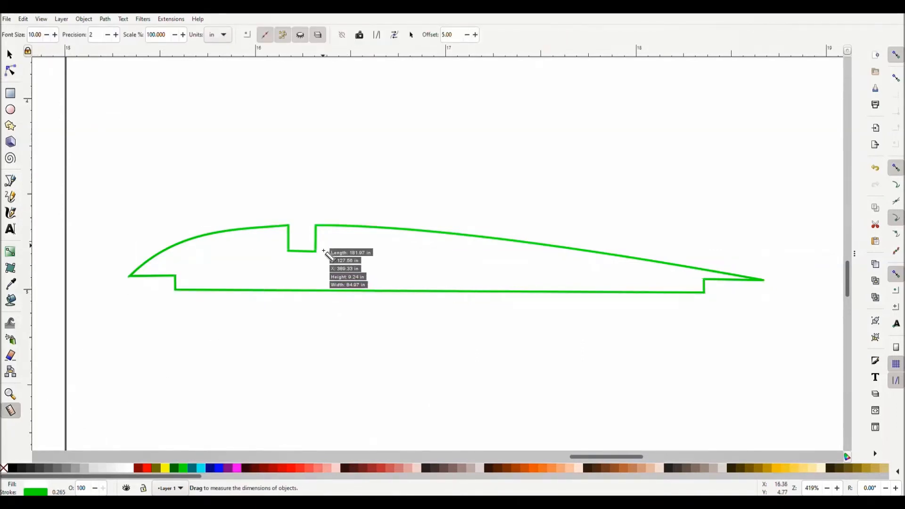
left_click_drag(315, 251, 294, 254)
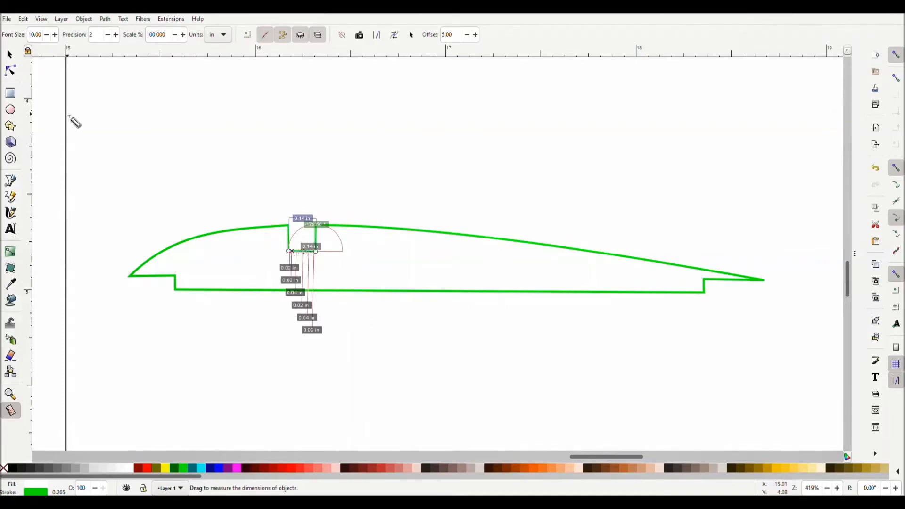
Narrow the spar notch by moving its two forward nodes to about X 411.0 mm, and measure its width again
left_click(10, 70)
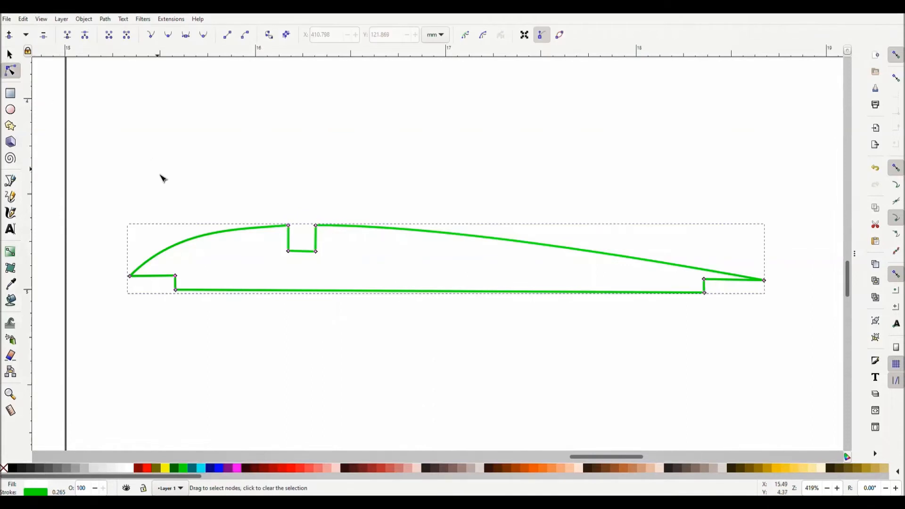
left_click(293, 230)
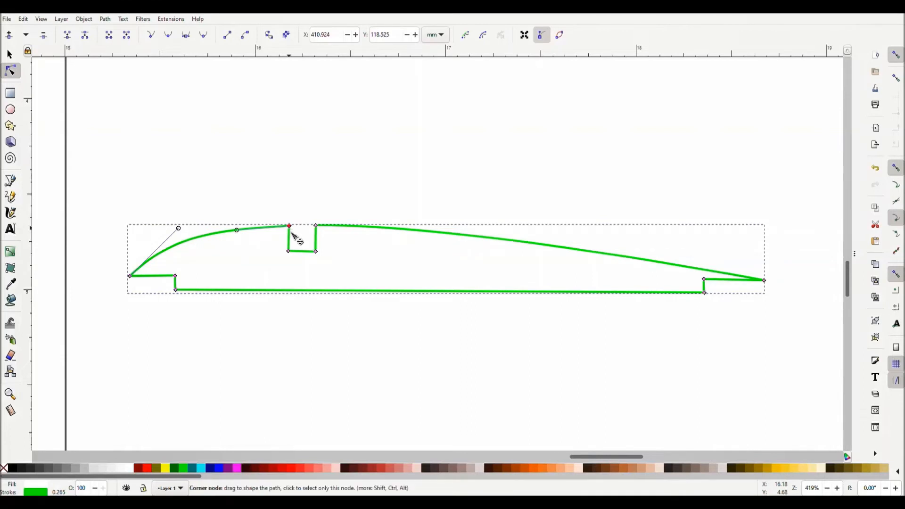
left_click(292, 255)
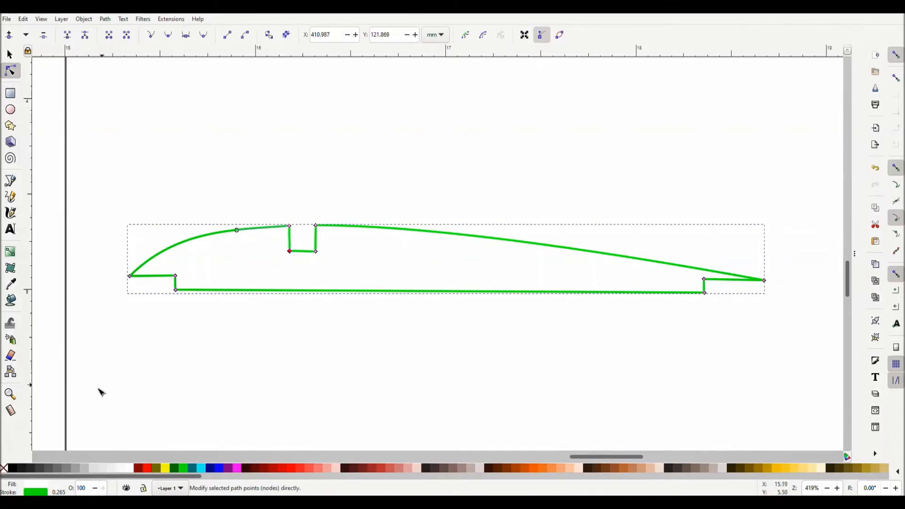
left_click(10, 410)
mouse_move(315, 251)
left_mouse_down()
mouse_move(332, 244)
mouse_move(314, 228)
mouse_move(303, 254)
mouse_move(312, 253)
left_mouse_up()
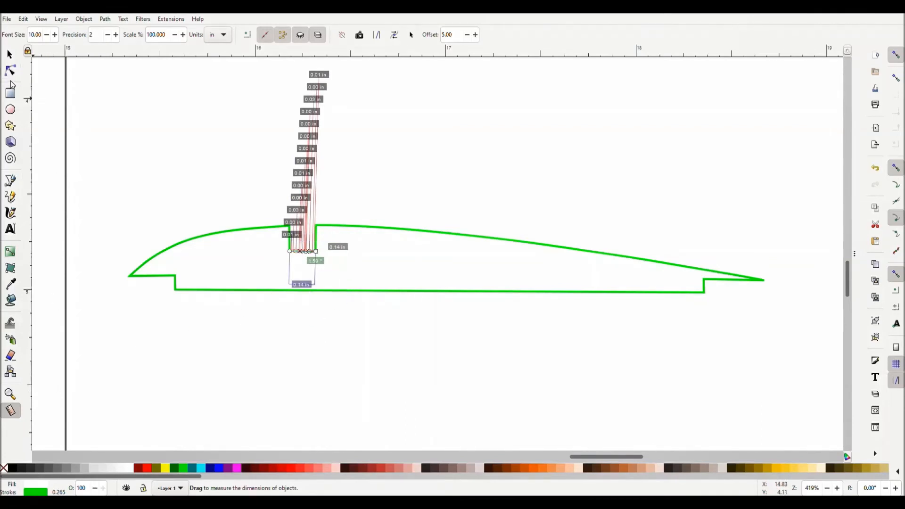
Narrow the green rib's spar notch further by moving its two forward nodes to about X 411.18 mm, and measure its width again
left_click(10, 71)
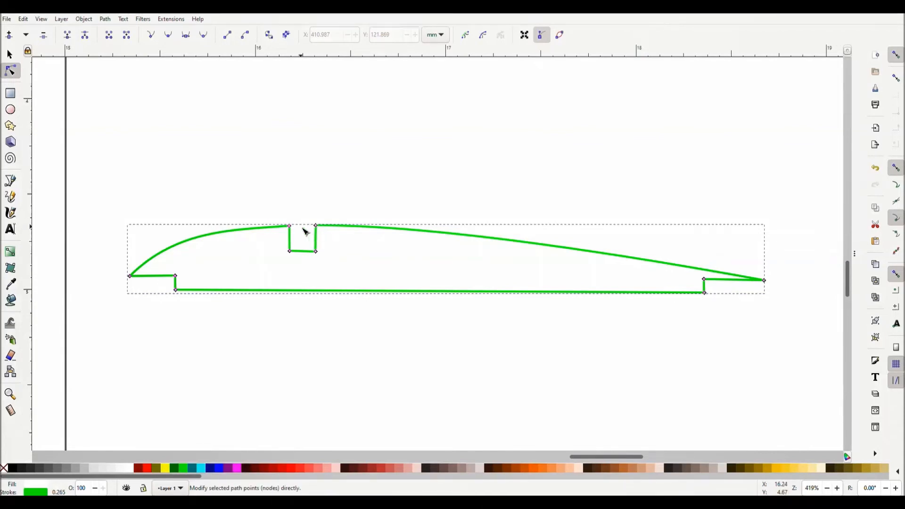
left_click_drag(296, 230, 296, 231)
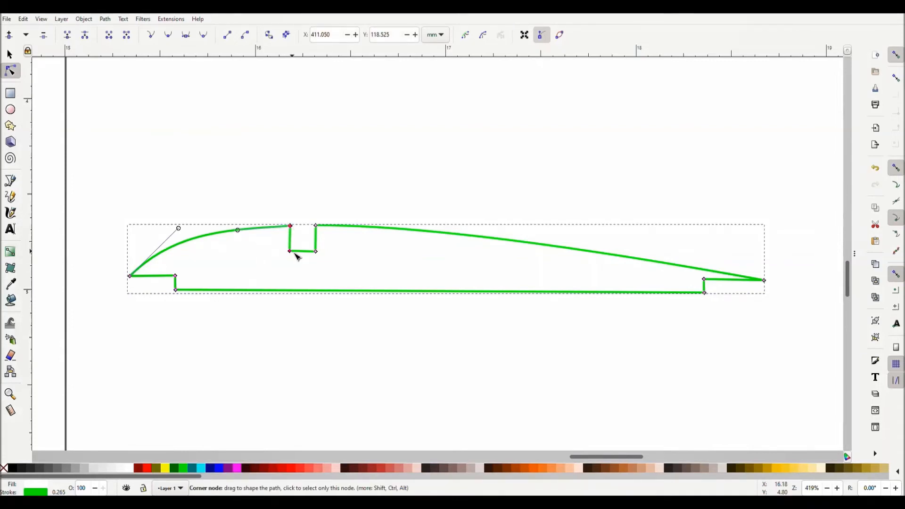
left_click_drag(295, 255, 295, 229)
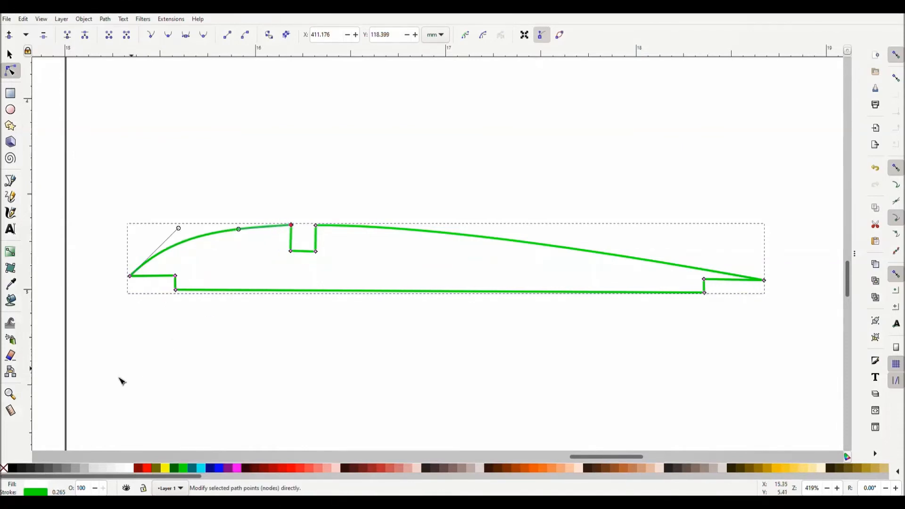
left_click(14, 409)
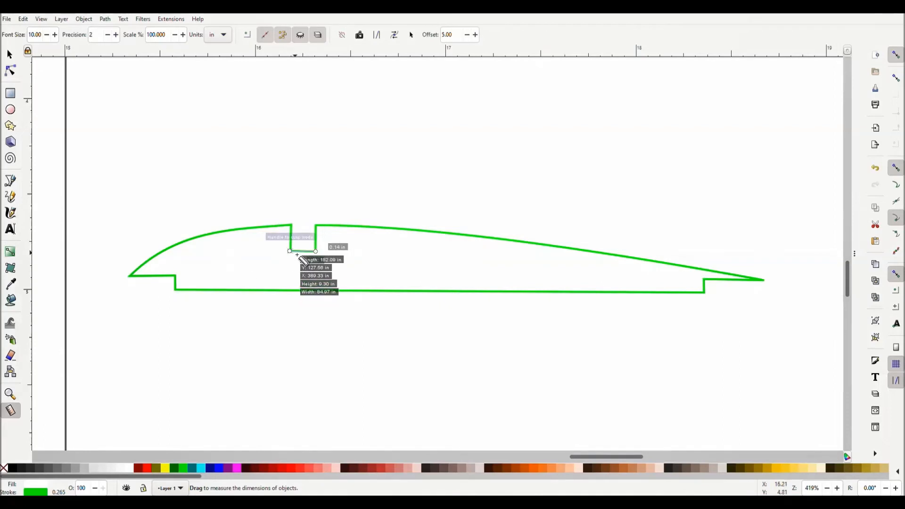
left_click_drag(299, 228, 316, 252)
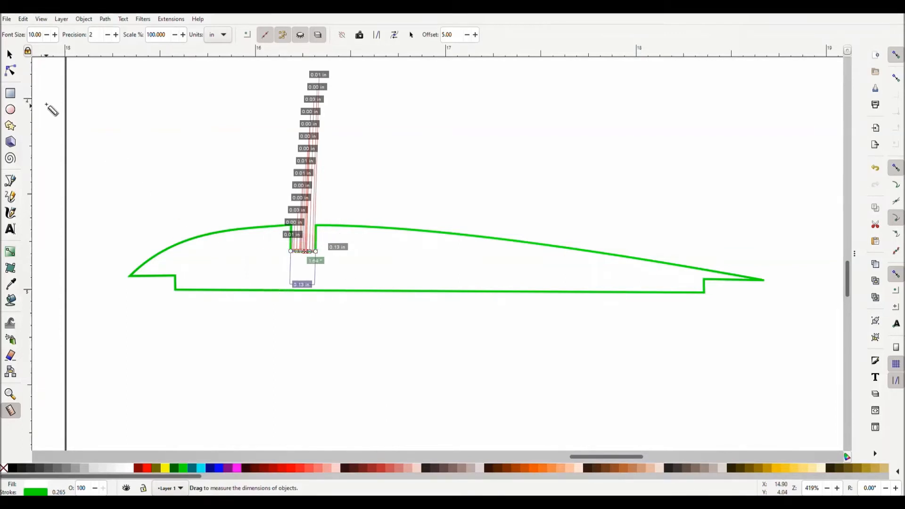
Move the green rib from beside the sheet onto the plan's upright R.3 rib, at about X 9.445, Y 4.189 in
left_click(16, 56)
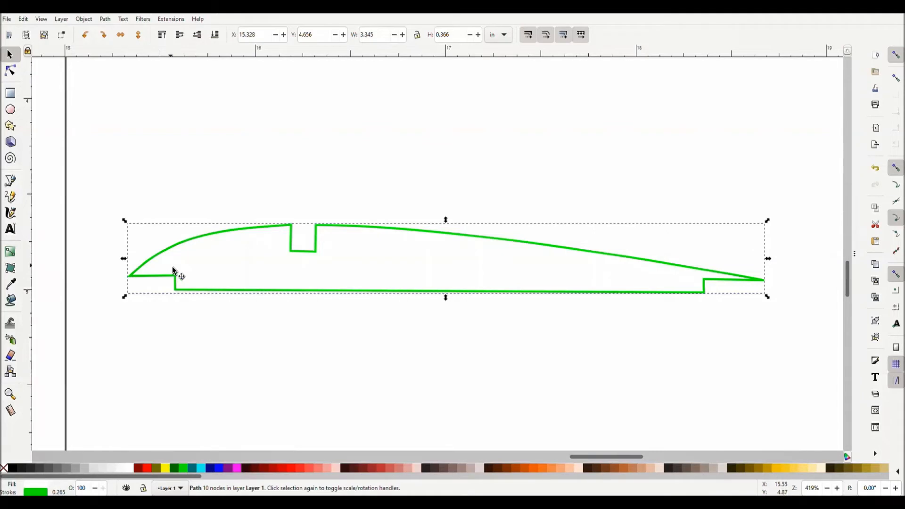
left_click(152, 164)
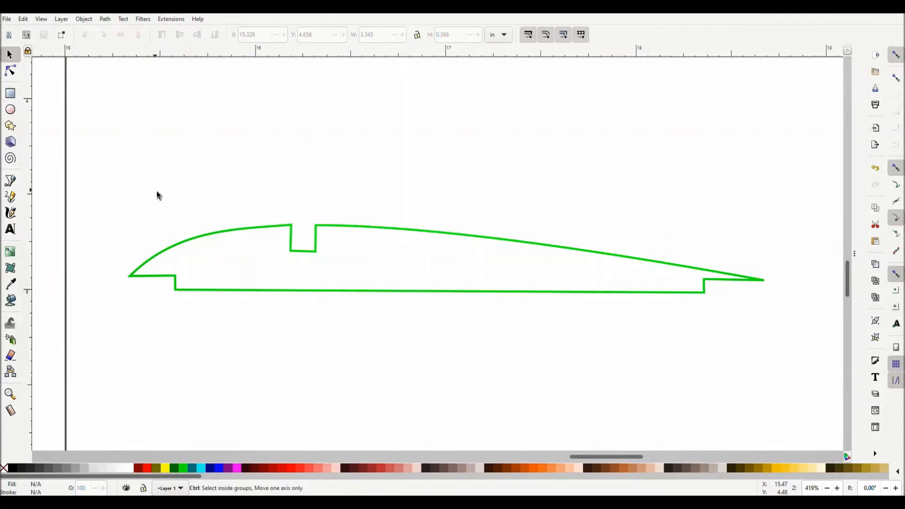
scroll(157, 191, "down", 8, "ctrl")
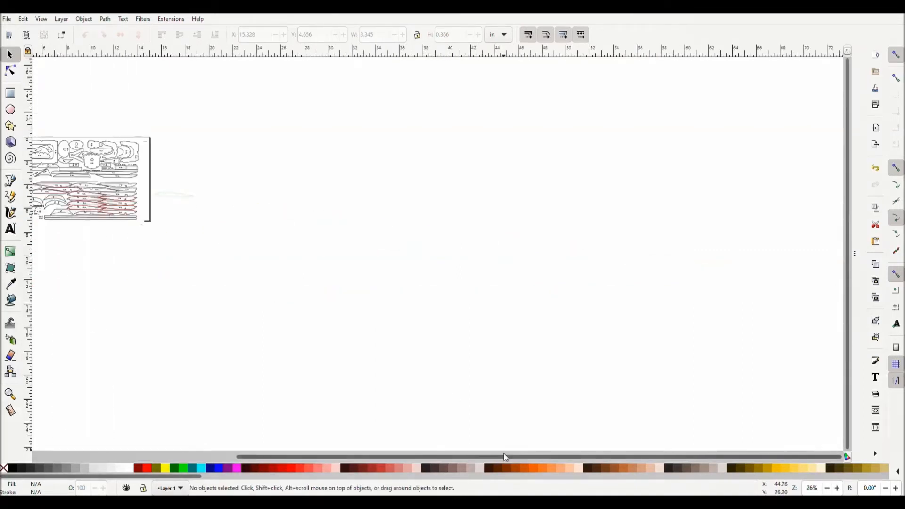
left_click_drag(503, 461, 336, 467)
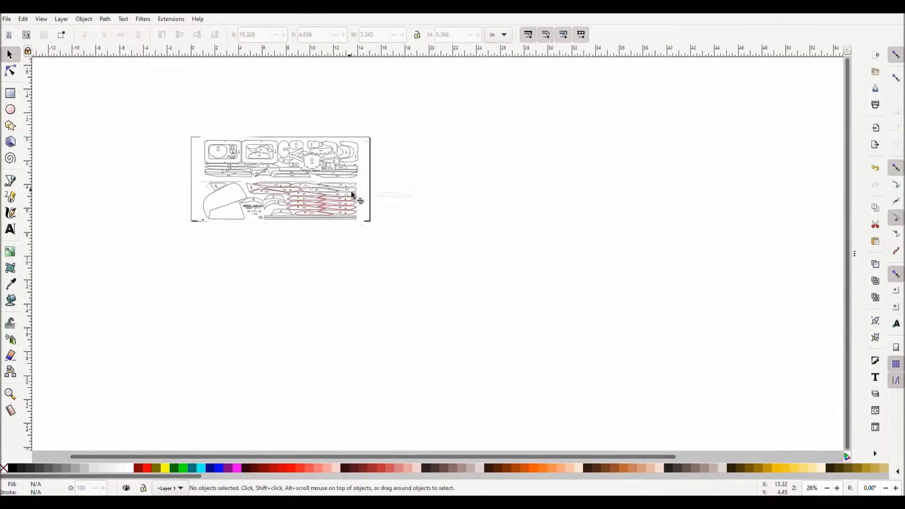
key("ctrl")
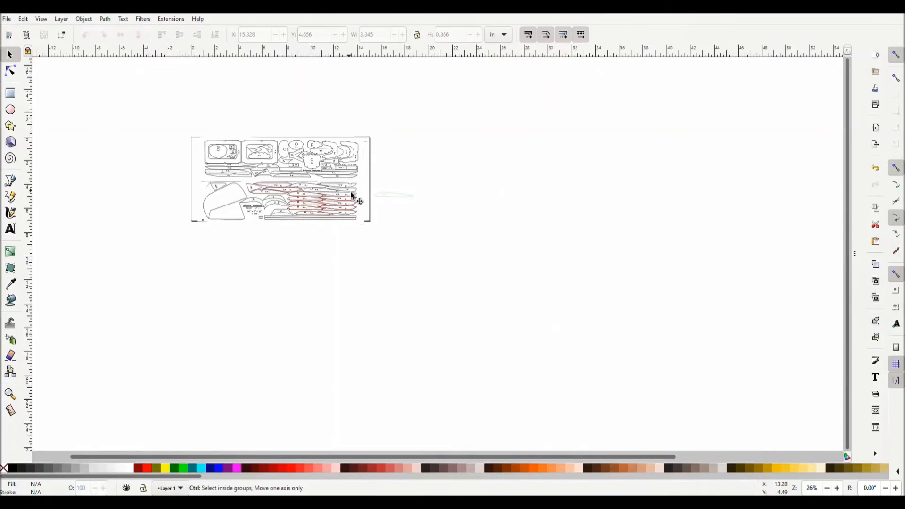
scroll(351, 194, "up", 4)
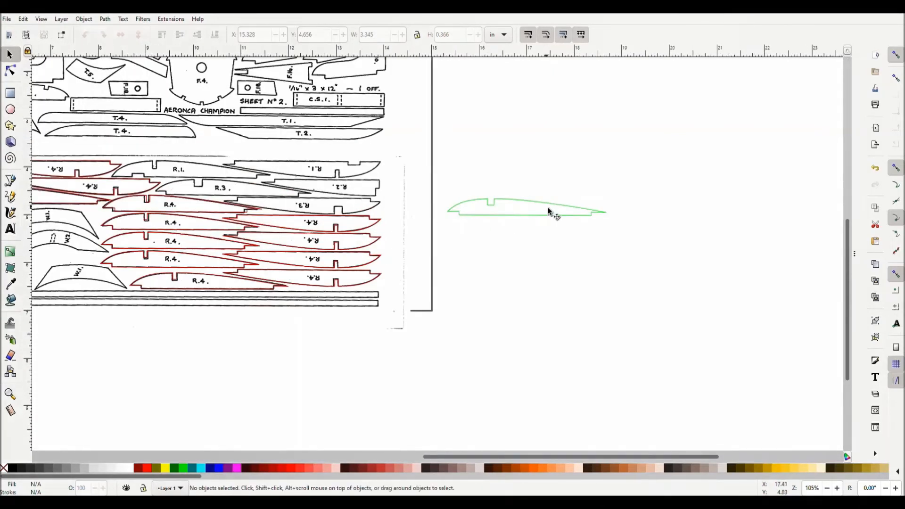
left_click(549, 211)
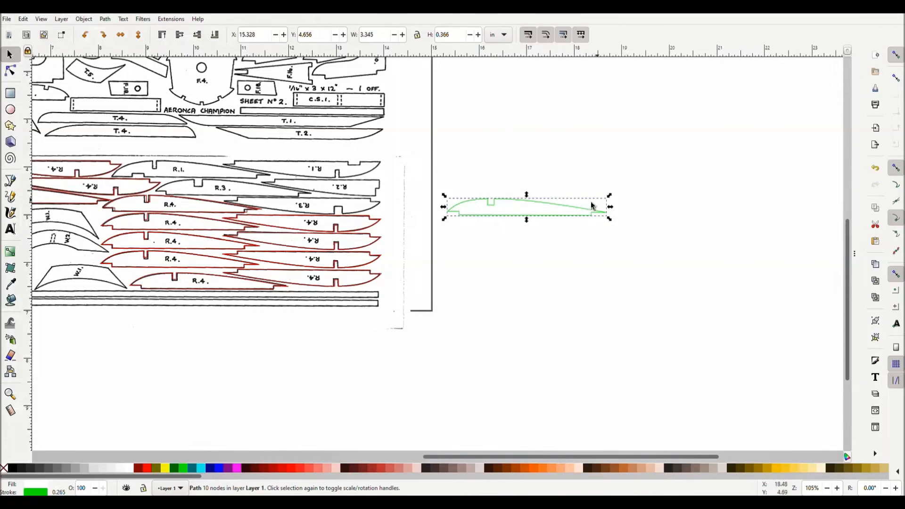
left_click_drag(583, 202, 528, 195)
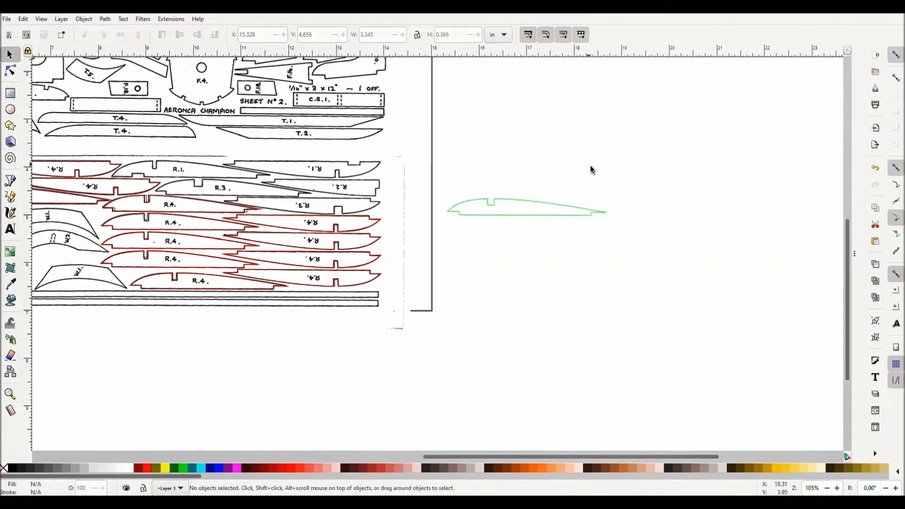
left_click(536, 206)
left_click_drag(535, 206, 250, 185)
left_click_drag(250, 182, 251, 183)
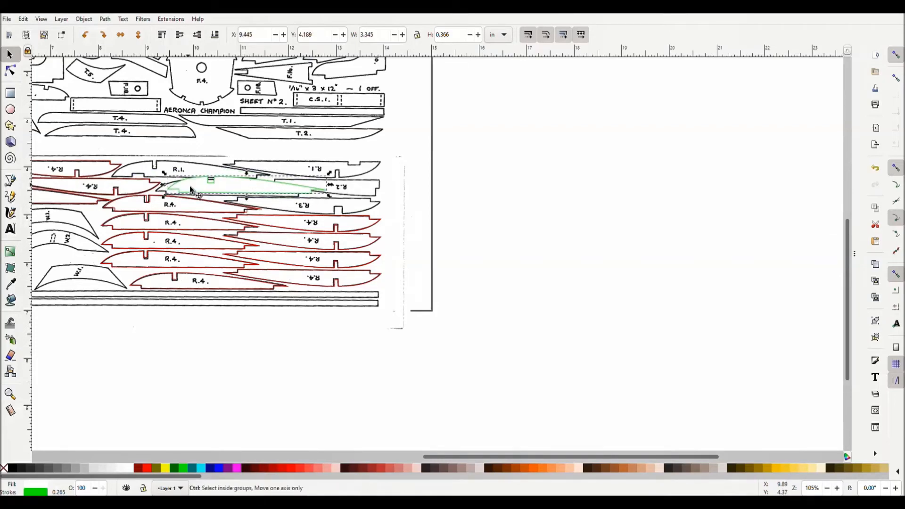
Align the green rib with the R.3 outline at about X 9.171, Y 4.238 in, and undo the accidental shift of the plan image
scroll(191, 189, "up", 2, "ctrl")
scroll(194, 188, "up", 1, "ctrl")
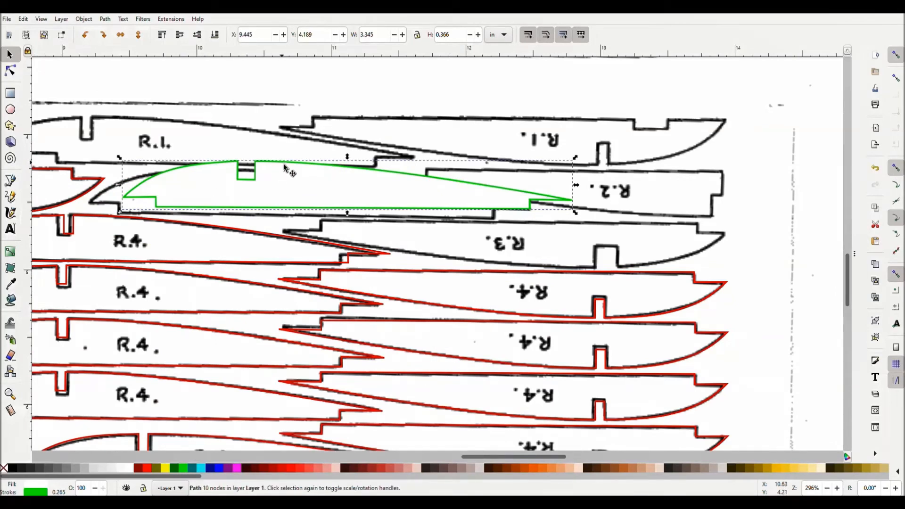
left_click_drag(284, 167, 244, 174)
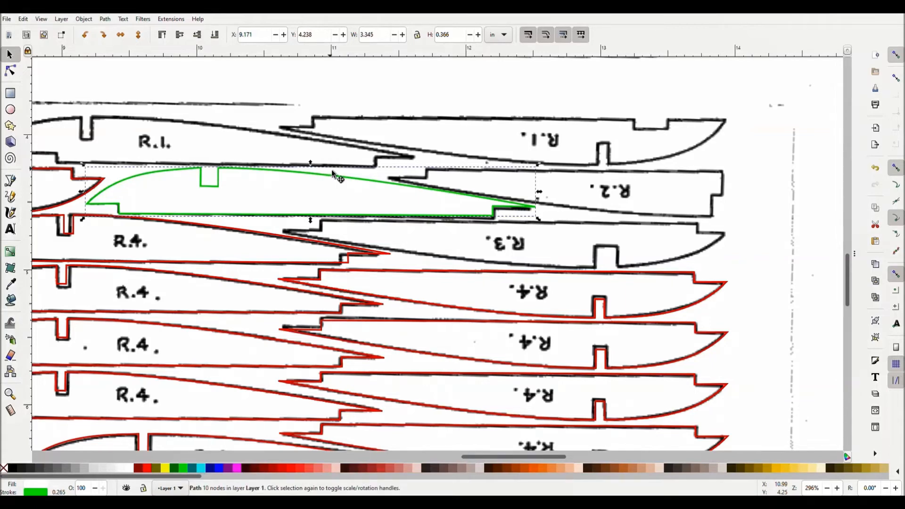
left_click_drag(332, 171, 345, 171)
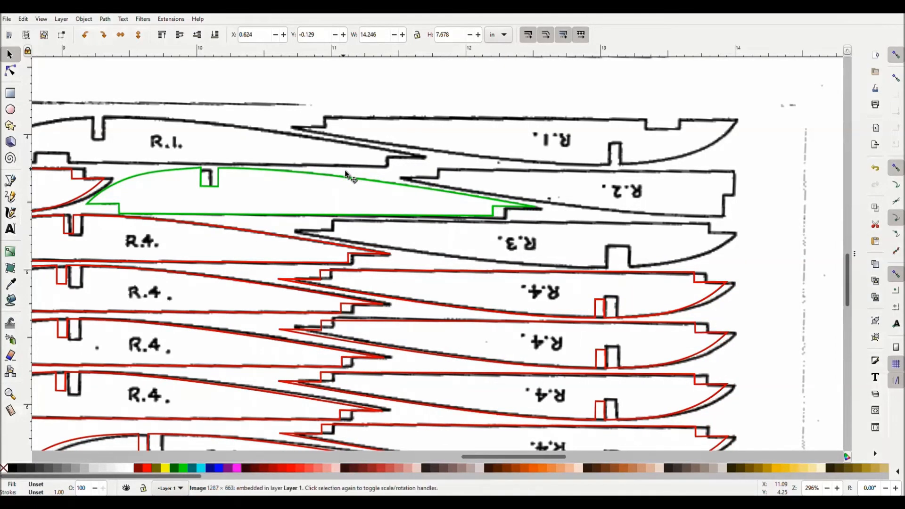
key("ctrl+z")
Duplicate the green rib, rotate the copy 180°, and place it over the plan's inverted R.3 rib
left_click(343, 181)
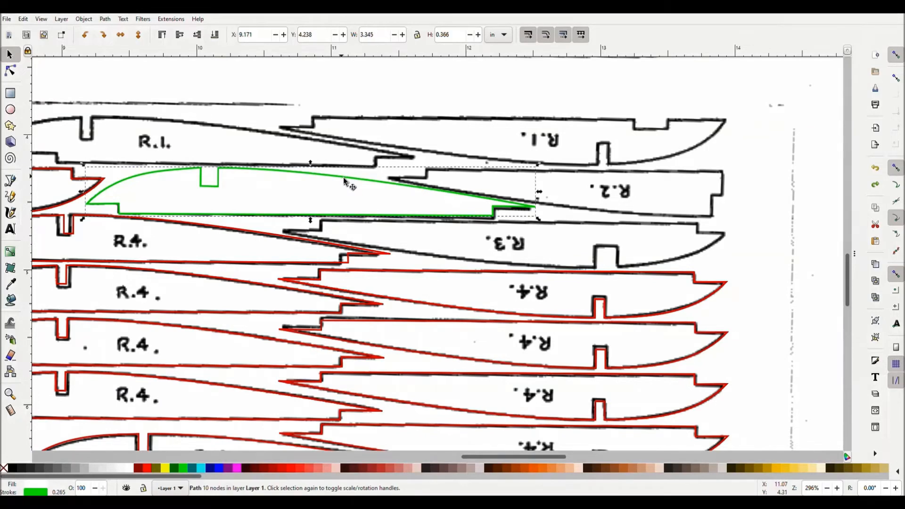
key("ctrl")
key("ctrl+d")
left_click_drag(344, 181, 659, 226)
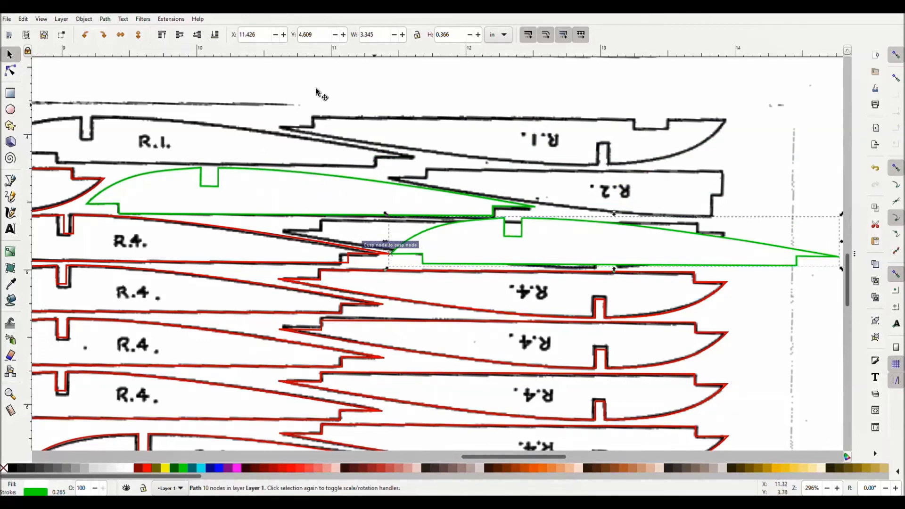
left_click(86, 35)
left_click(87, 35)
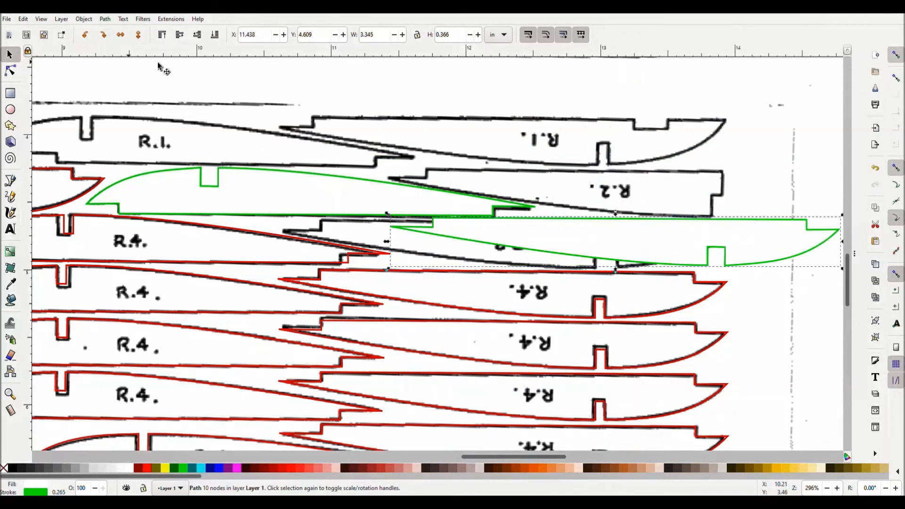
left_click_drag(717, 219, 609, 227)
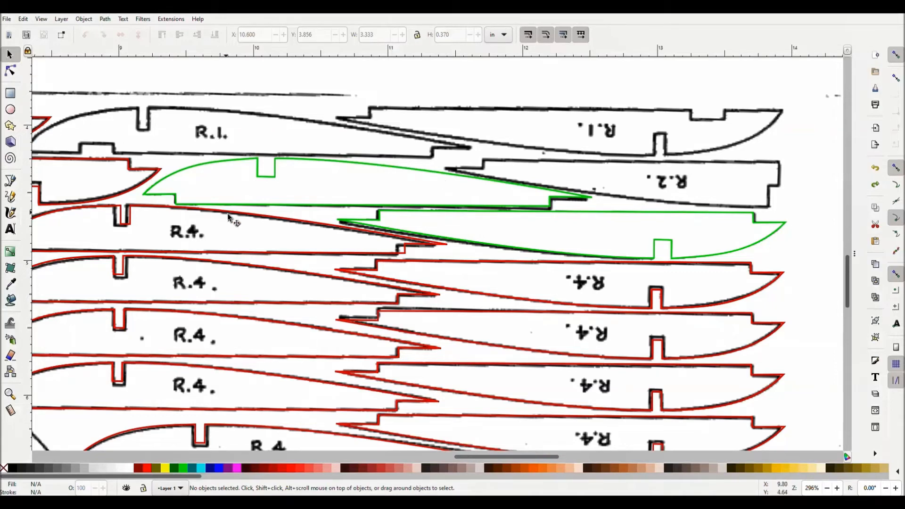
Move the red outline off the uppermost upright R.4 rib to the blank area beside the sheet, at about X 15.245, Y 4.930 in
left_click_drag(228, 217, 608, 260)
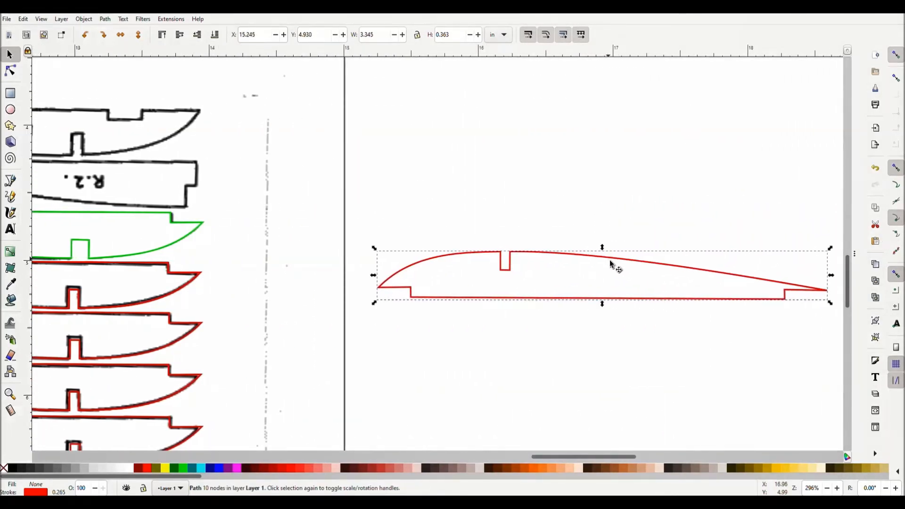
left_click_drag(565, 456, 468, 453)
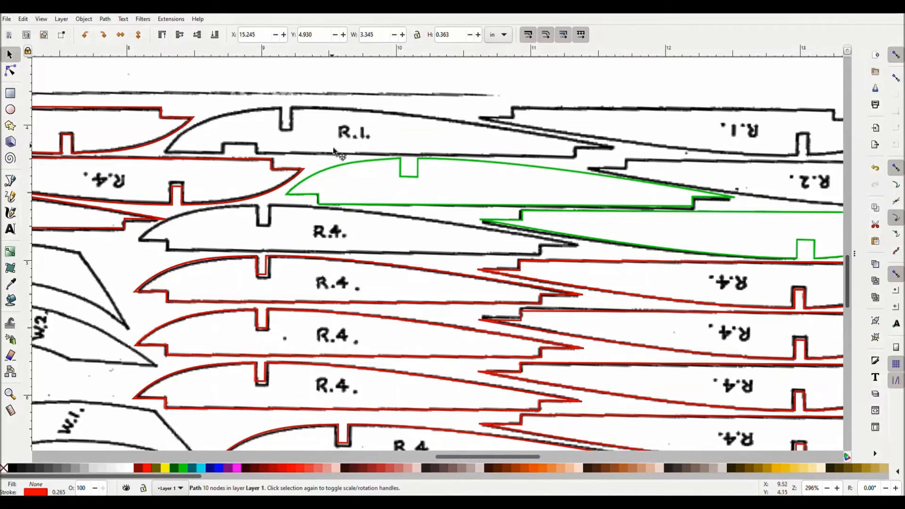
Start a straight-segment Pen outline of the upright R.1 rib at its nose and trace it around the four corners of the spar notch
left_click(11, 180)
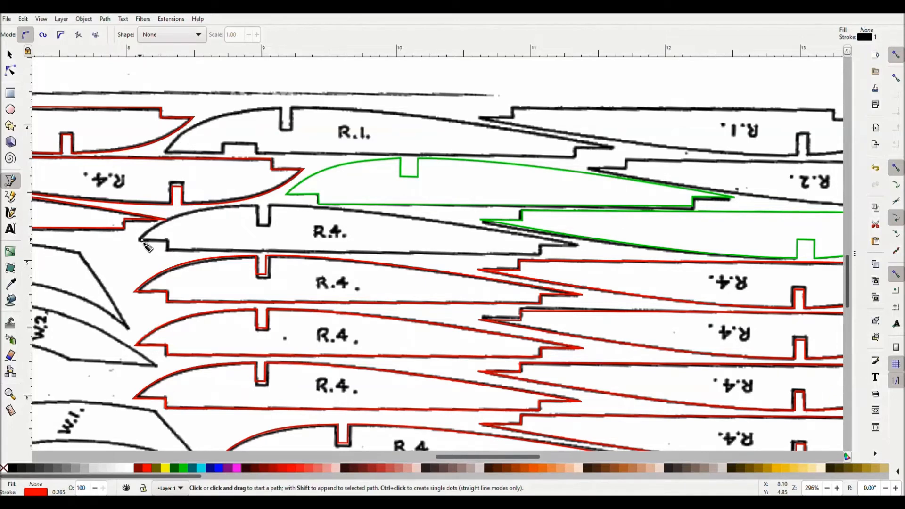
left_click(164, 152)
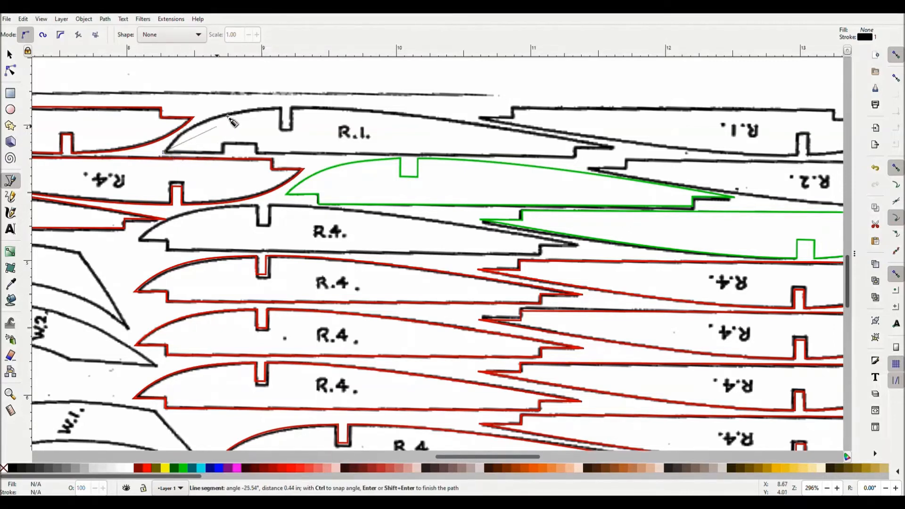
left_click(281, 110)
left_click(283, 131)
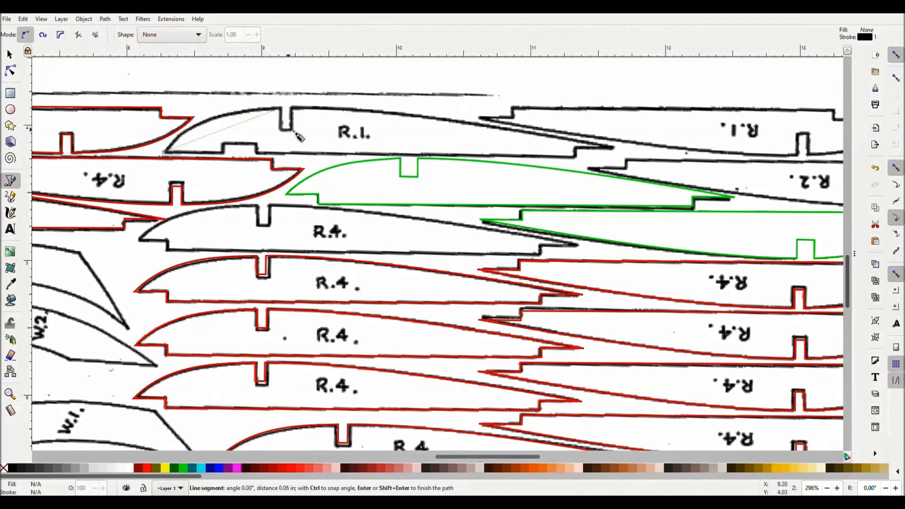
left_click(292, 131)
left_click(293, 109)
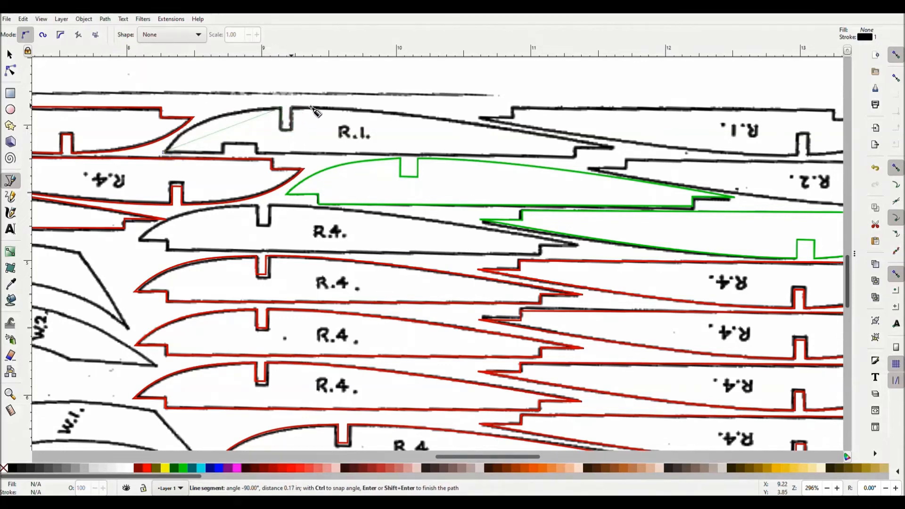
Continue the R.1 outline around the trailing edge and bottom notch, close it at the nose, and give it an aqua stroke
left_click(613, 148)
left_click(576, 149)
left_click(576, 157)
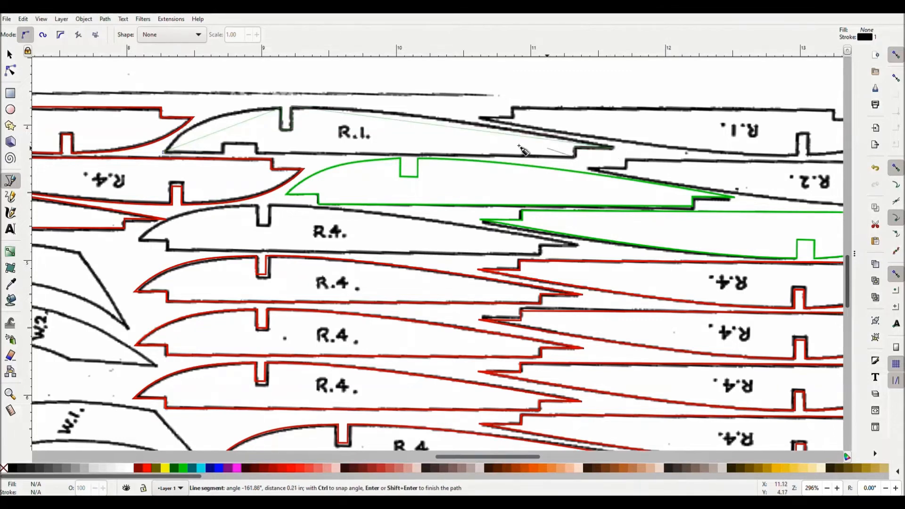
left_click(258, 153)
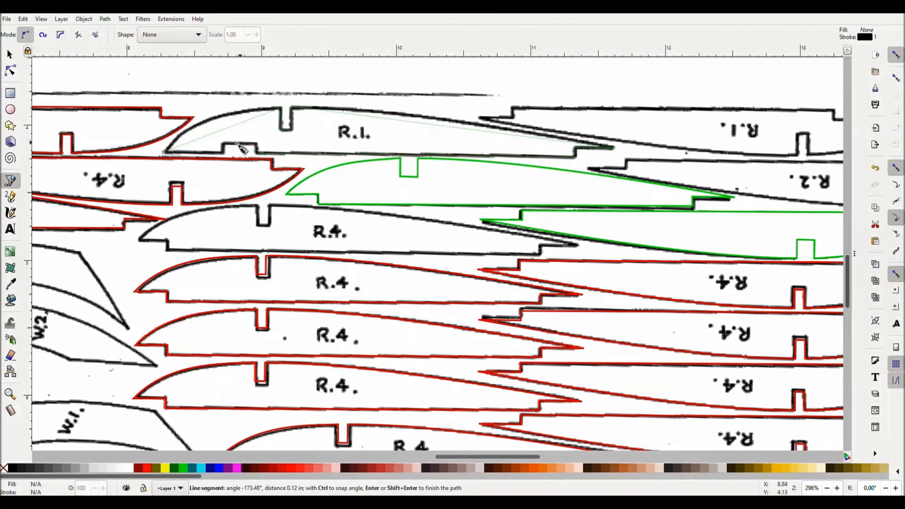
left_click(224, 151)
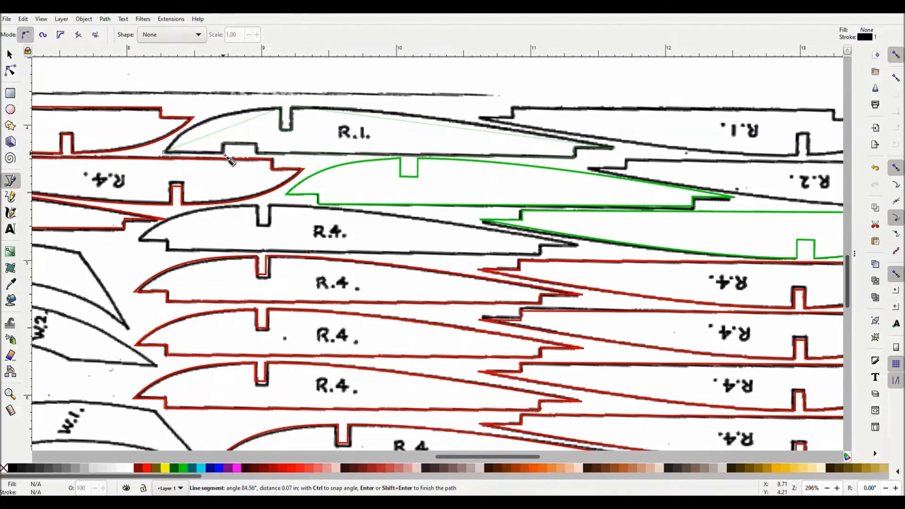
left_click(165, 153)
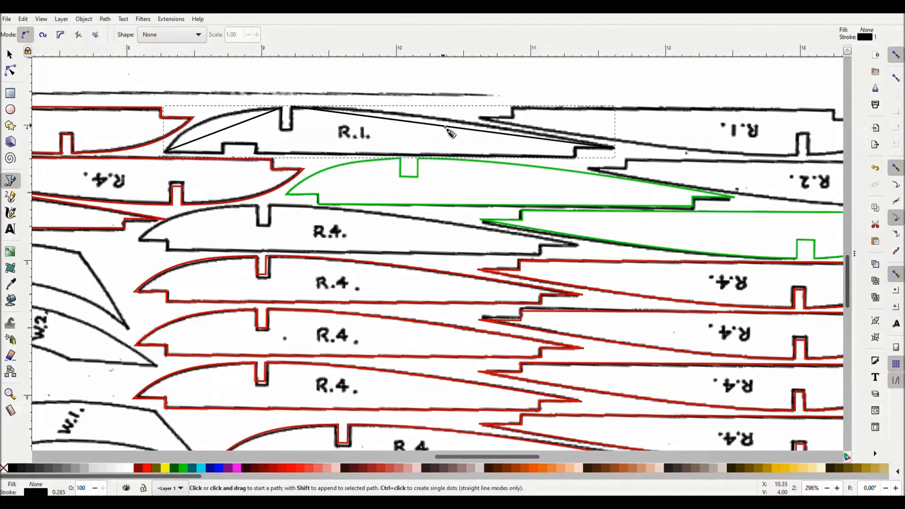
left_click(199, 466, "shift")
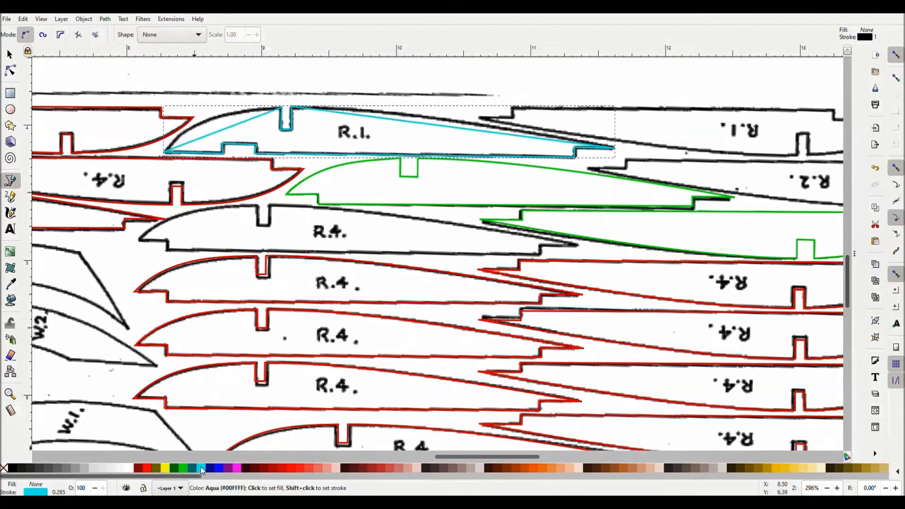
Move the aqua R.1 outline's nose node onto the plan's leading-edge tip, at about X 210.2, Y 106.7 mm
left_click(10, 72)
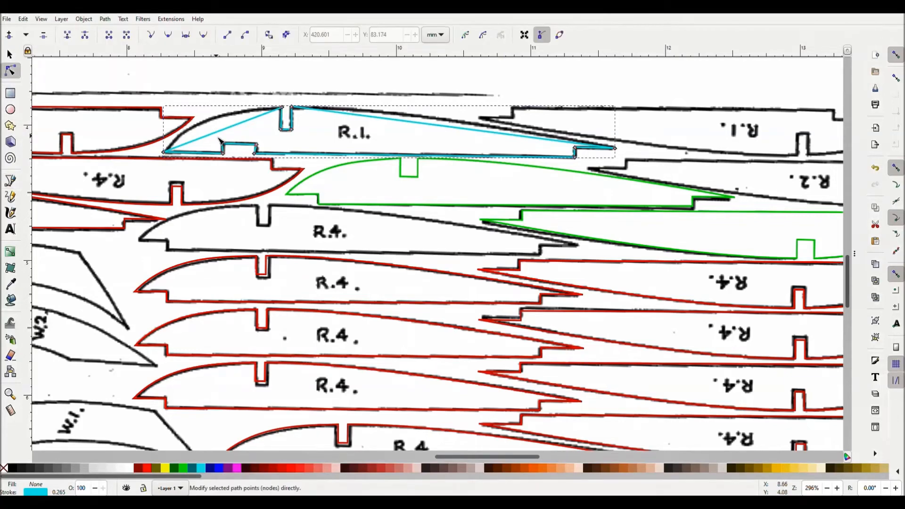
scroll(225, 140, "up", 2, "ctrl")
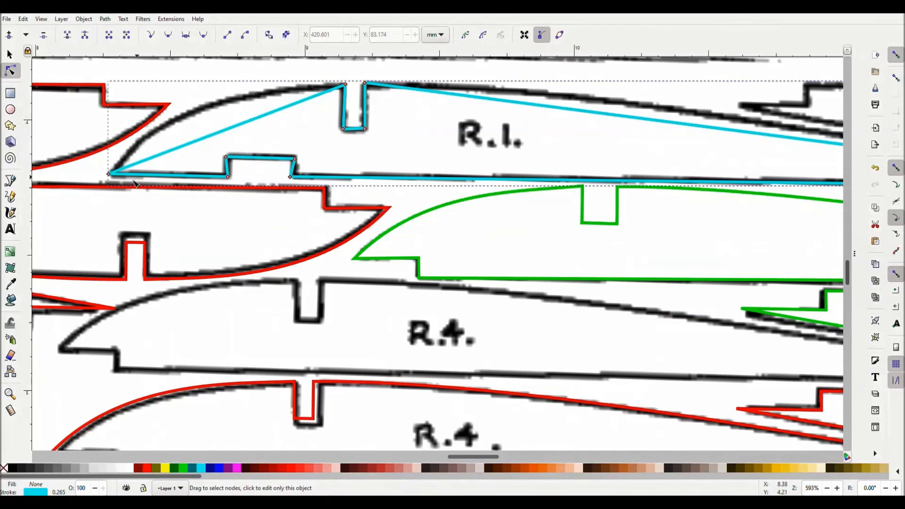
left_click_drag(113, 178, 111, 175)
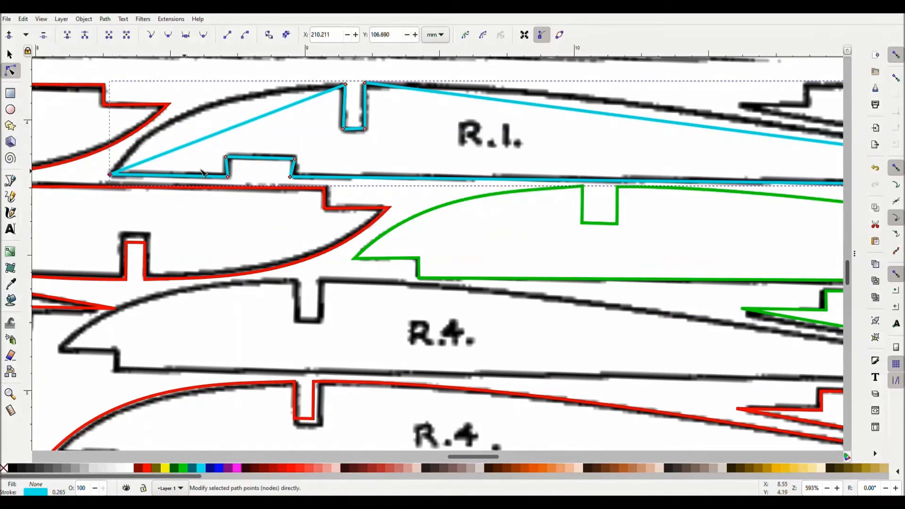
Nudge the corner nodes of the aqua R.1 outline's bottom notch and upper spar notch onto the plan's black lines
left_click_drag(228, 159, 232, 158)
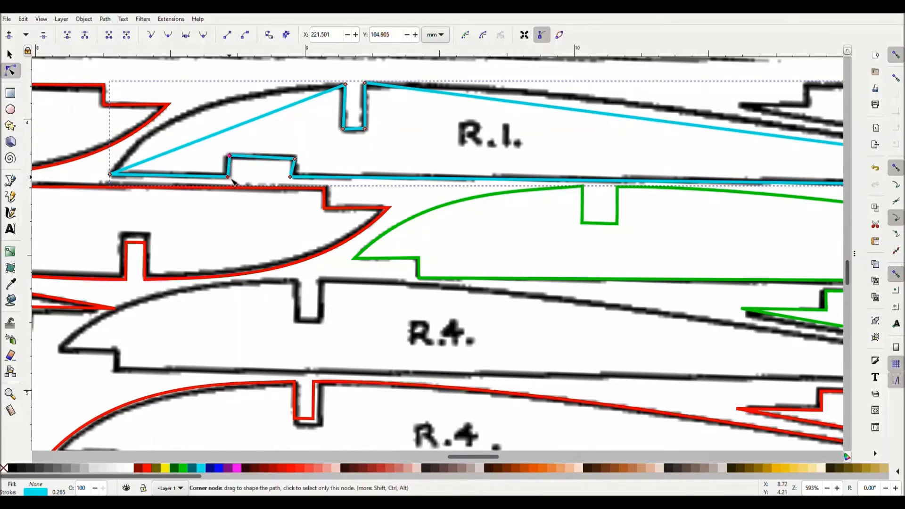
left_click_drag(233, 179, 233, 180)
left_click_drag(295, 181, 296, 158)
left_click_drag(347, 86, 347, 89)
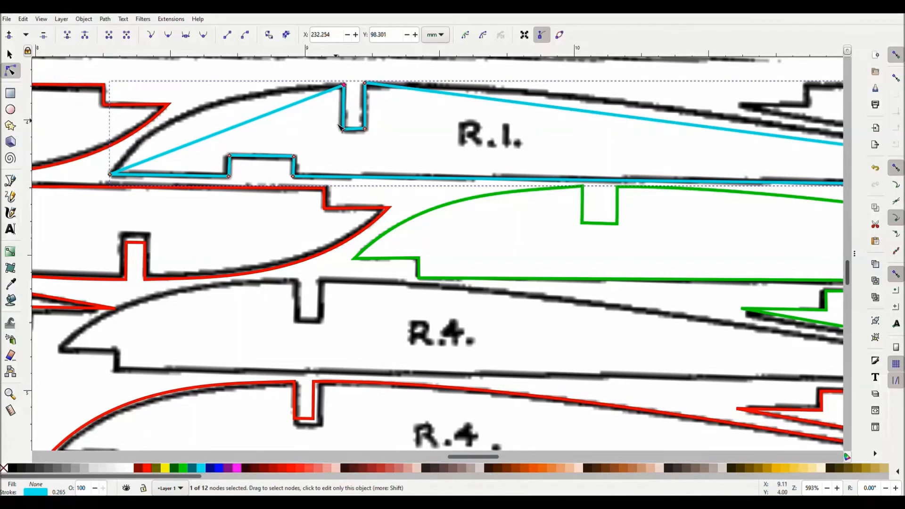
left_click_drag(345, 130, 345, 131)
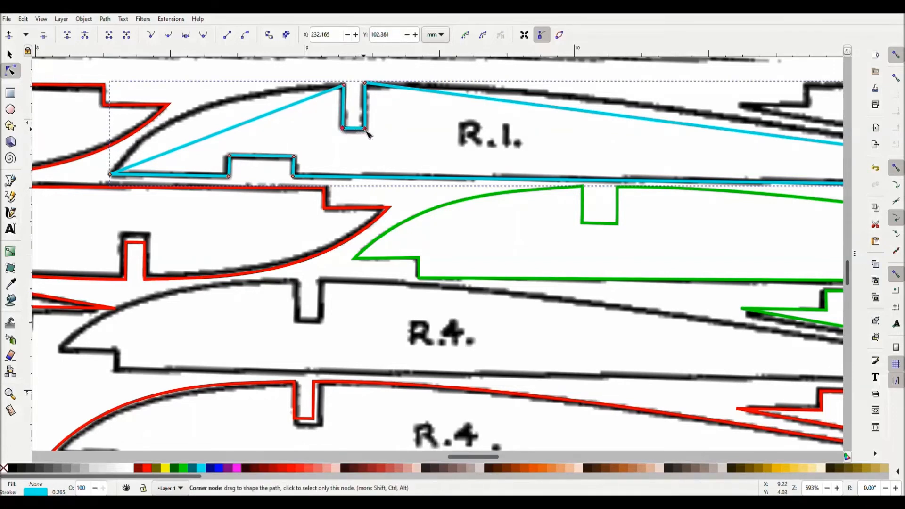
left_click(366, 129)
left_click_drag(368, 90, 367, 89)
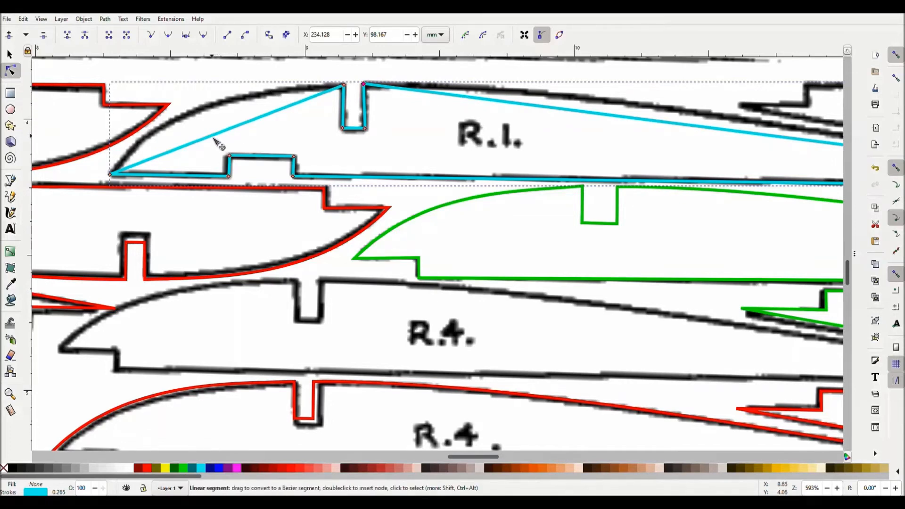
Bend the R.1 outline's straight nose and aft upper segments into curves following the plan's upper rib edge
left_click_drag(214, 140, 196, 112)
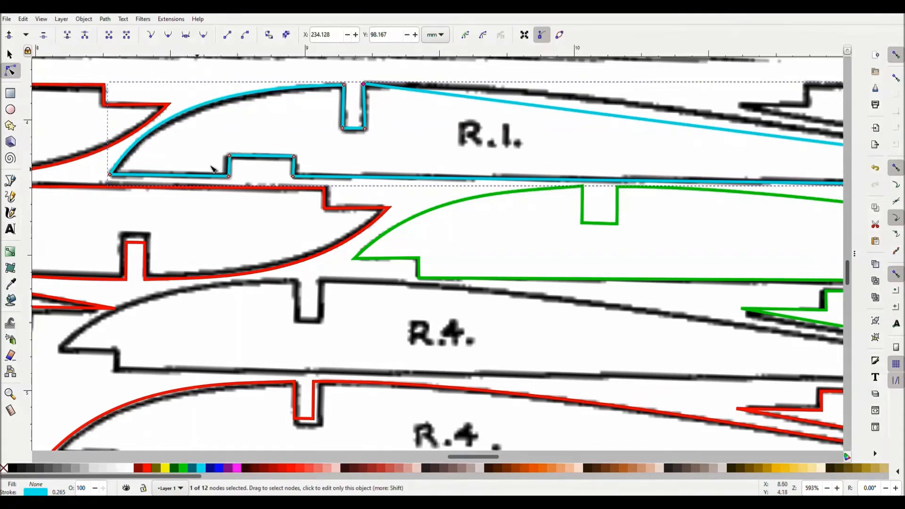
left_click_drag(658, 124, 680, 116)
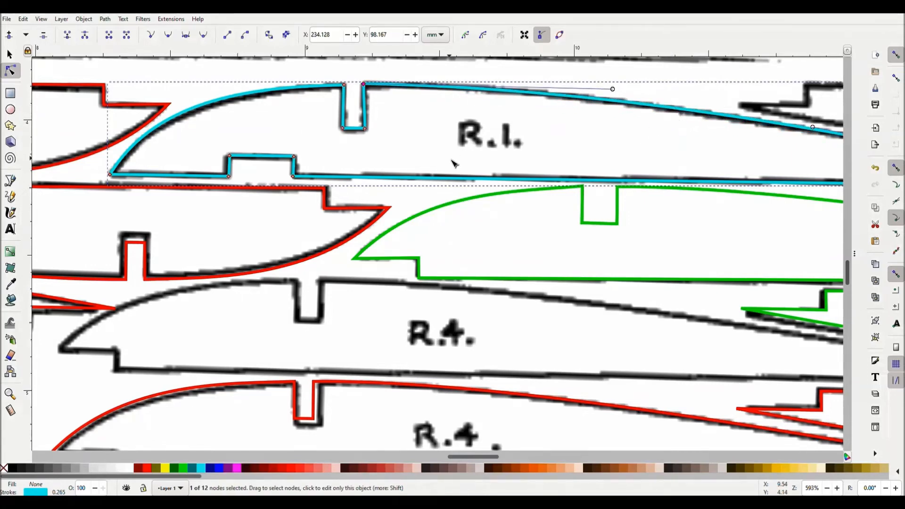
Move the aqua R.1 outline off the plan to just above the red rib beside the sheet, at about X 15.203, Y 4.460 in
scroll(452, 163, "down", 2)
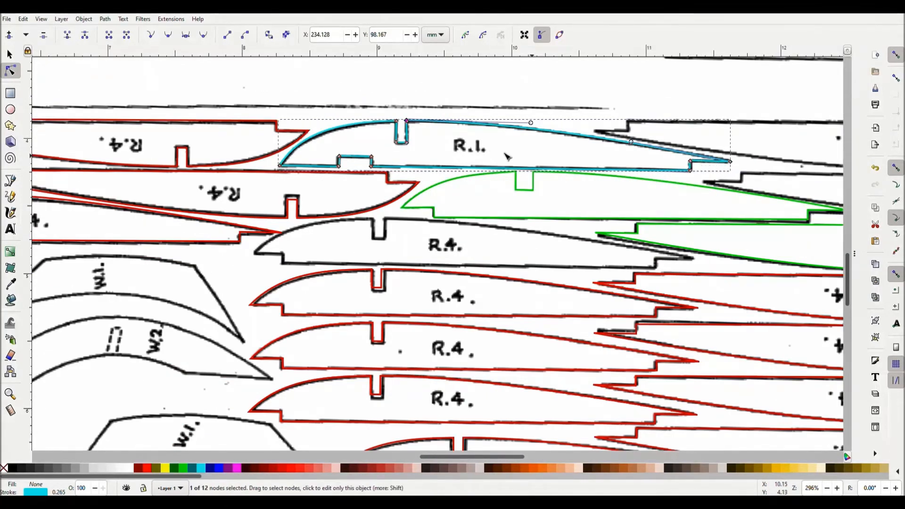
key("s")
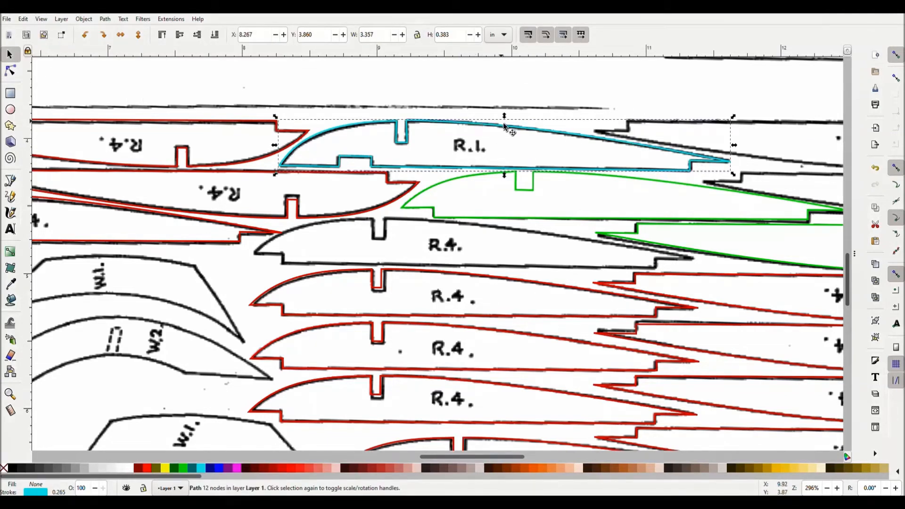
left_click_drag(504, 126, 571, 227)
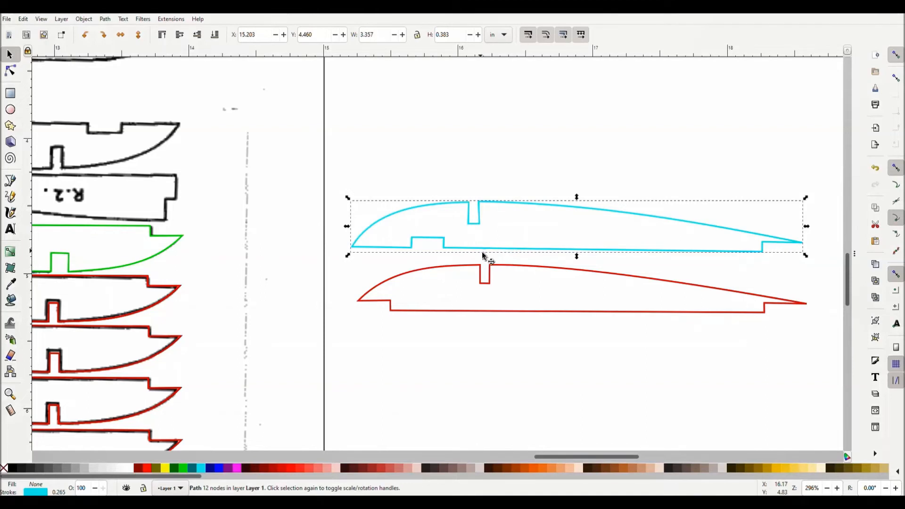
Overlay the aqua R.1 outline on the red rib so their upper curves match, at about X 15.212, Y 4.930 in
left_click_drag(518, 253, 518, 309)
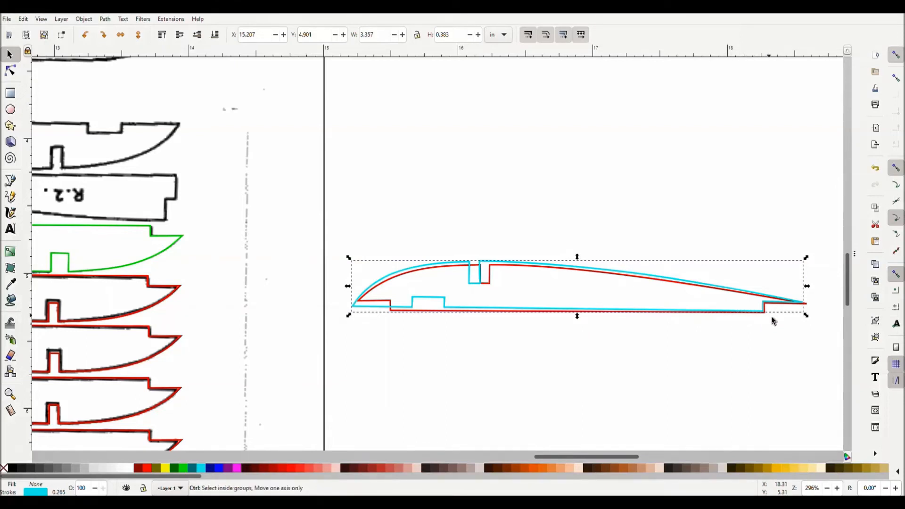
left_click_drag(766, 308, 808, 308)
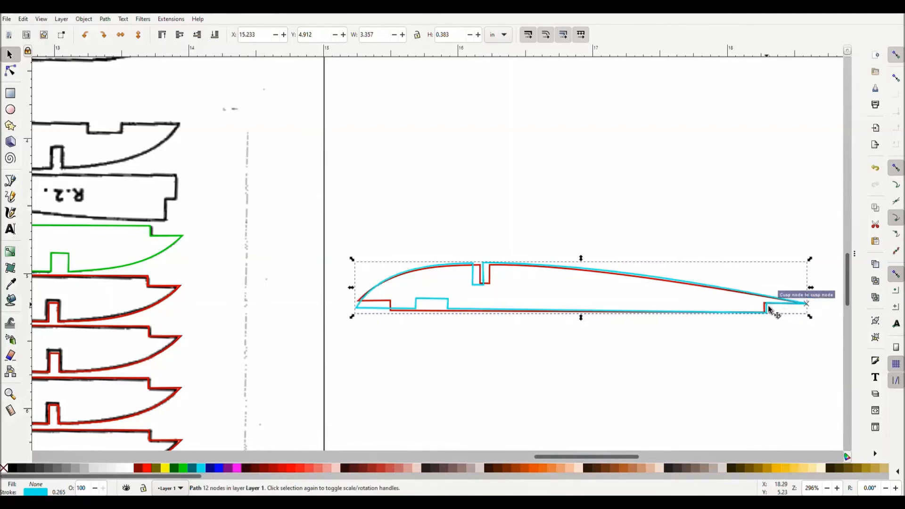
left_click(767, 304)
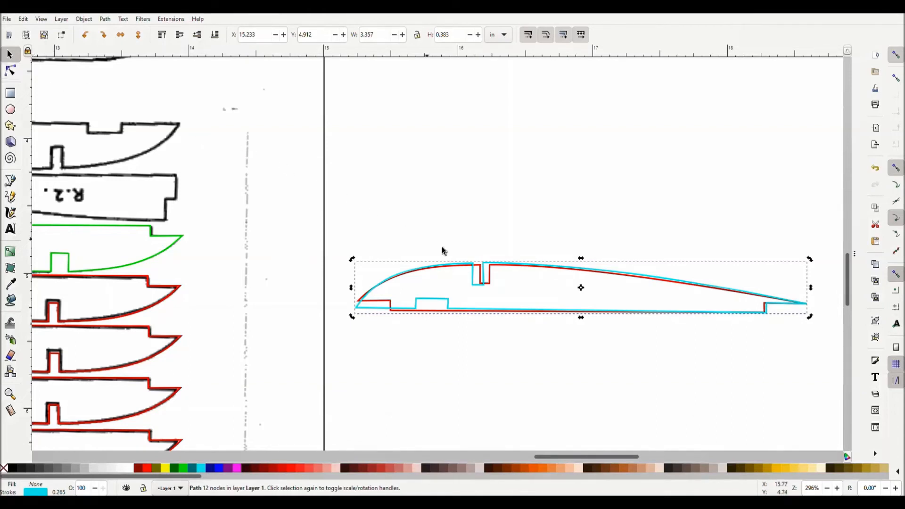
left_click_drag(486, 272, 482, 276)
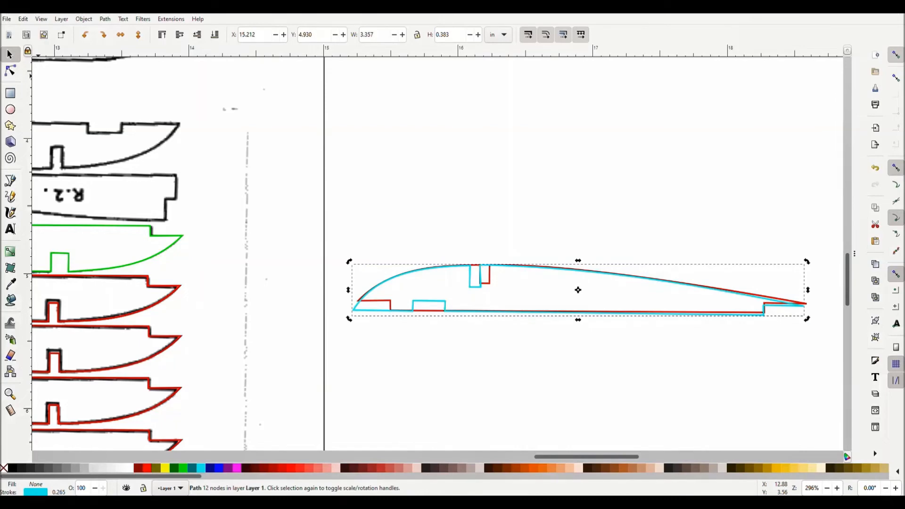
Move the aqua outline's trailing-edge tip and rear step corners onto the matching corners of the red rib
left_click(11, 72)
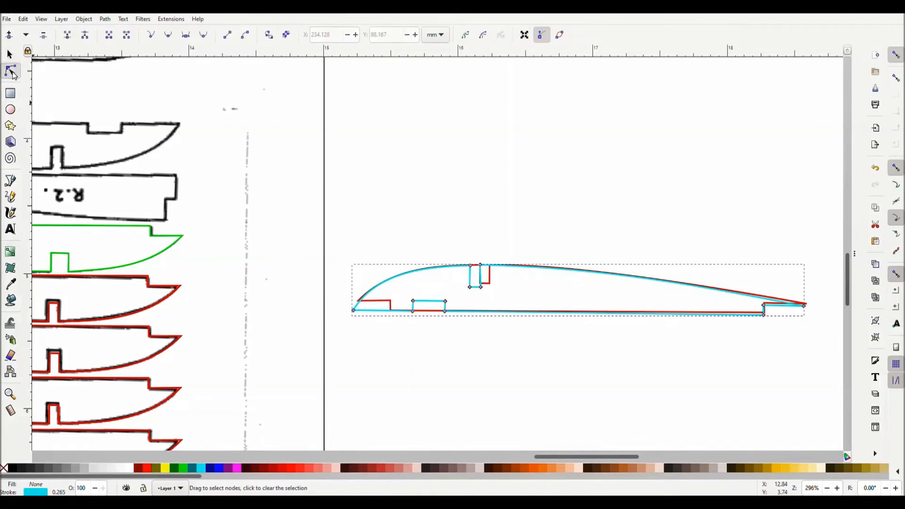
left_click(805, 305)
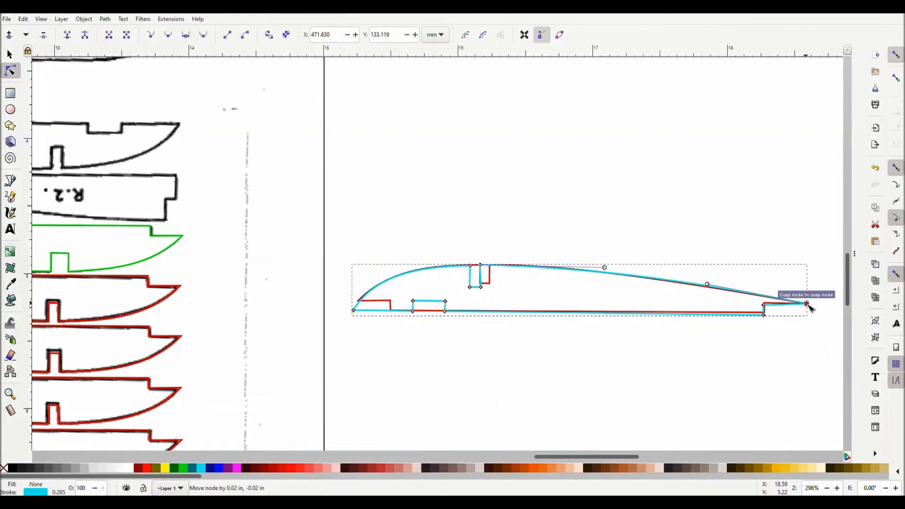
left_click(764, 305)
left_click_drag(765, 315, 764, 313)
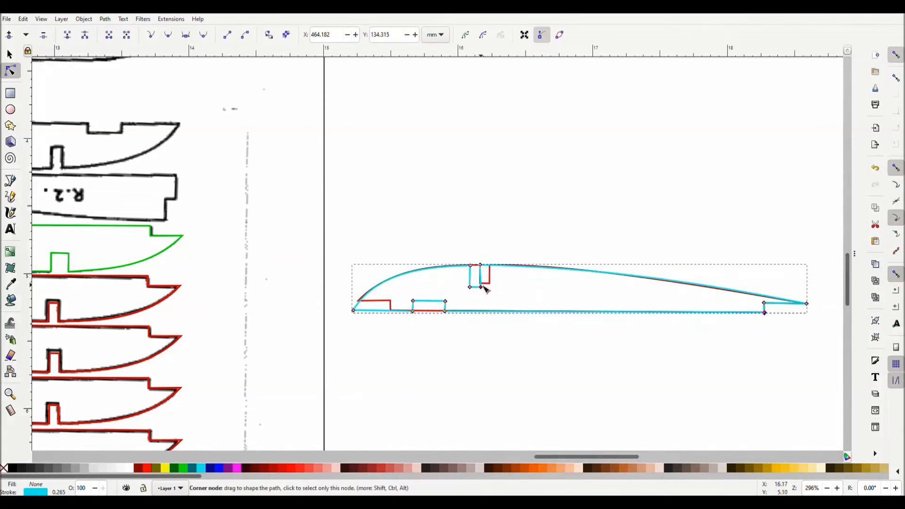
Square up the aqua spar notch against the red rib, placing its forward corners at about X 408.58, Y 125.39 and 129.01 mm
left_click_drag(482, 286, 483, 283)
left_click_drag(469, 287, 470, 284)
left_click(471, 266)
scroll(476, 273, "up", 5, "ctrl")
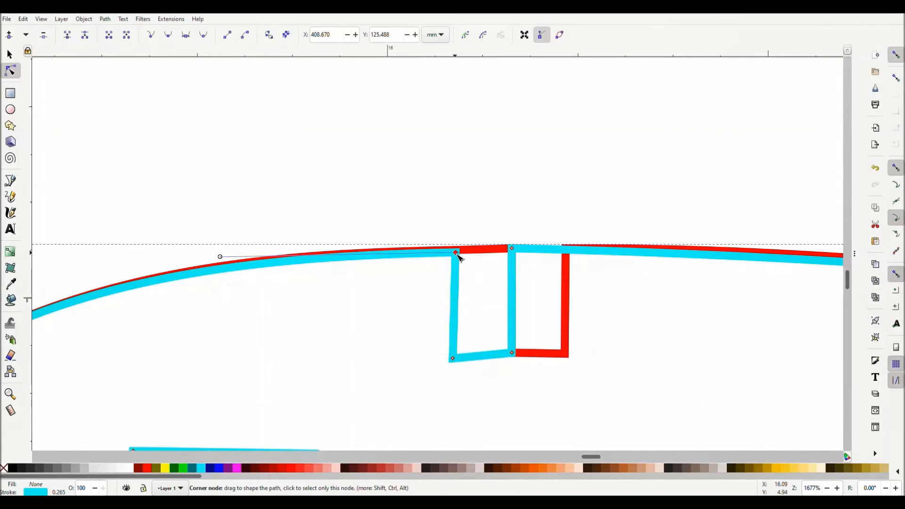
left_click_drag(456, 253, 456, 251)
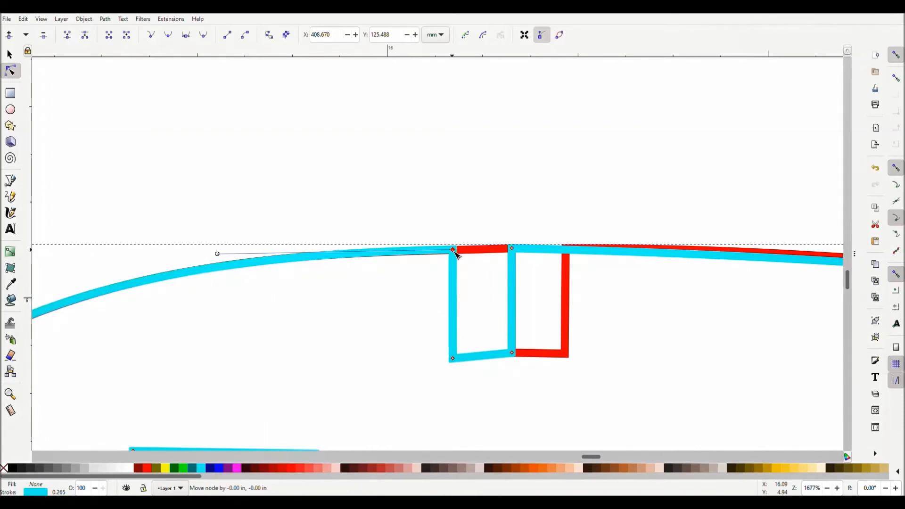
left_click_drag(452, 360, 455, 356)
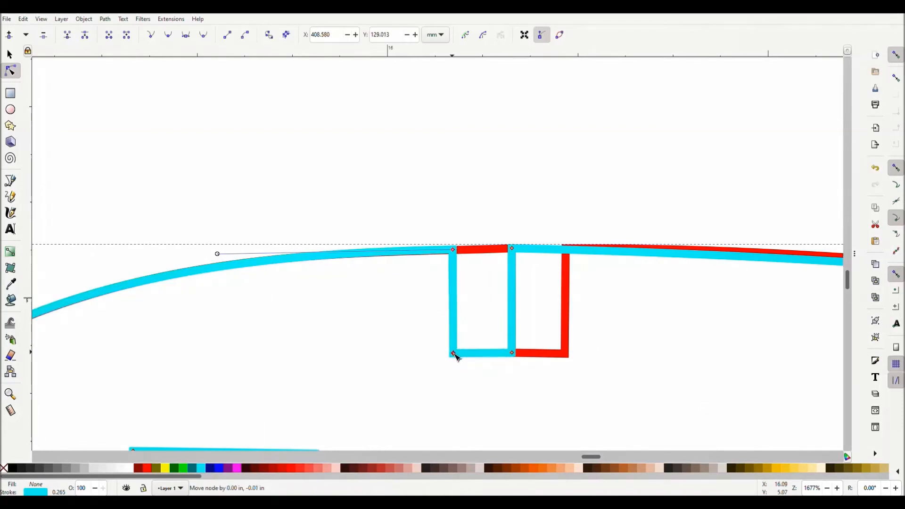
left_click(456, 252)
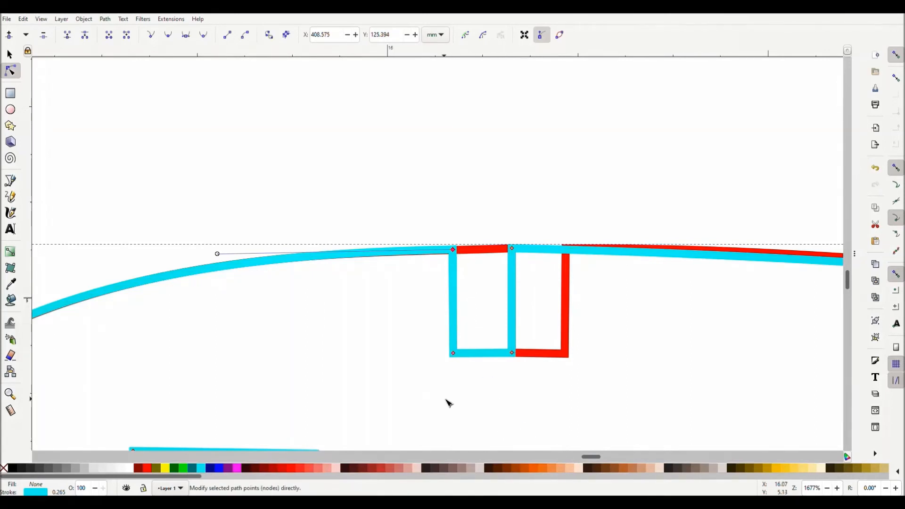
Move the bottom notch's lower corners onto the red baseline, at about X 403.97, Y 133.99 and X 397.83, Y 133.96 mm
scroll(293, 348, "down", 6)
scroll(296, 349, "up", 2)
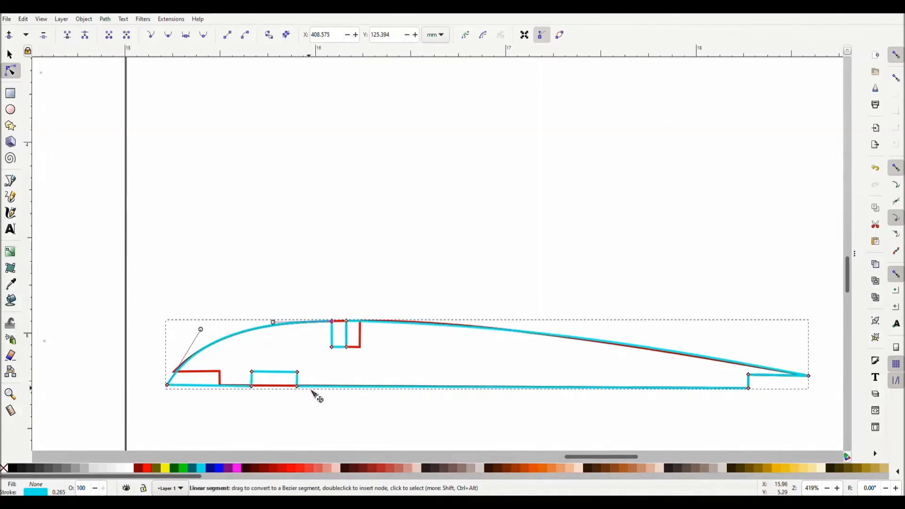
scroll(298, 387, "up", 2)
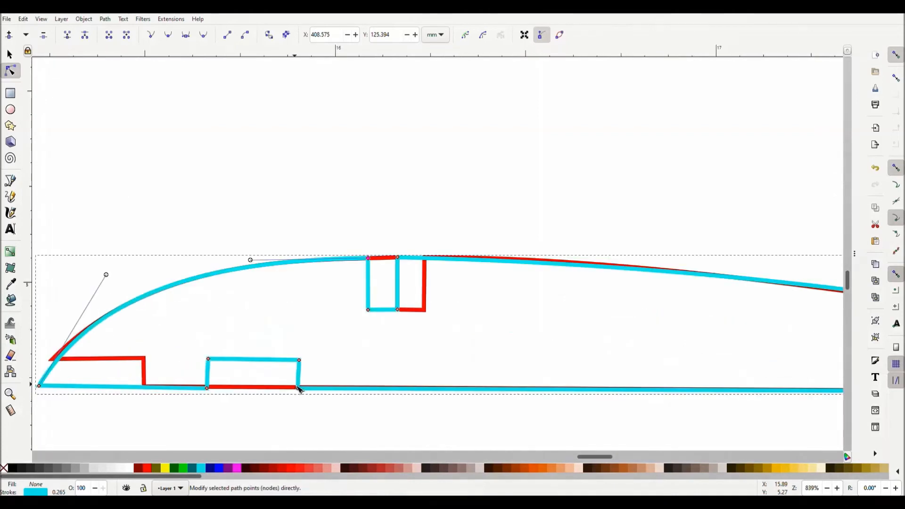
scroll(299, 388, "up", 3)
left_click_drag(306, 401, 310, 396)
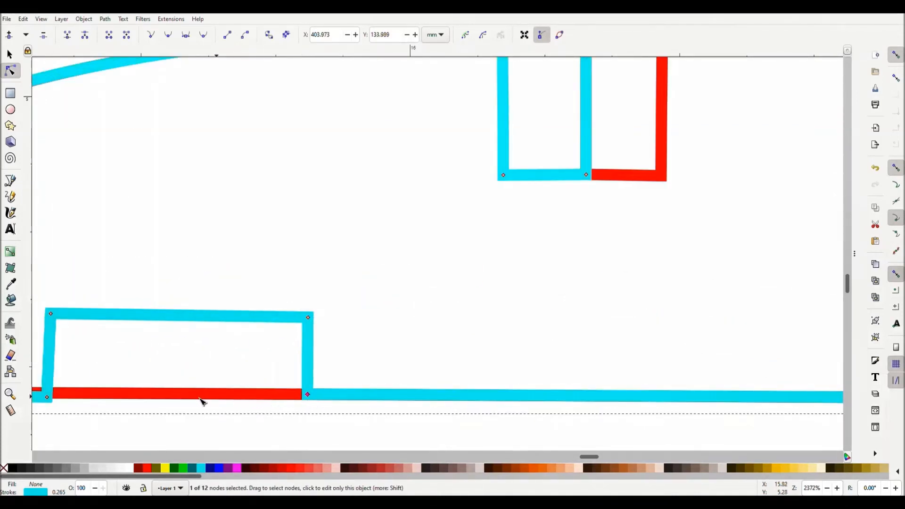
left_click_drag(49, 398, 52, 398)
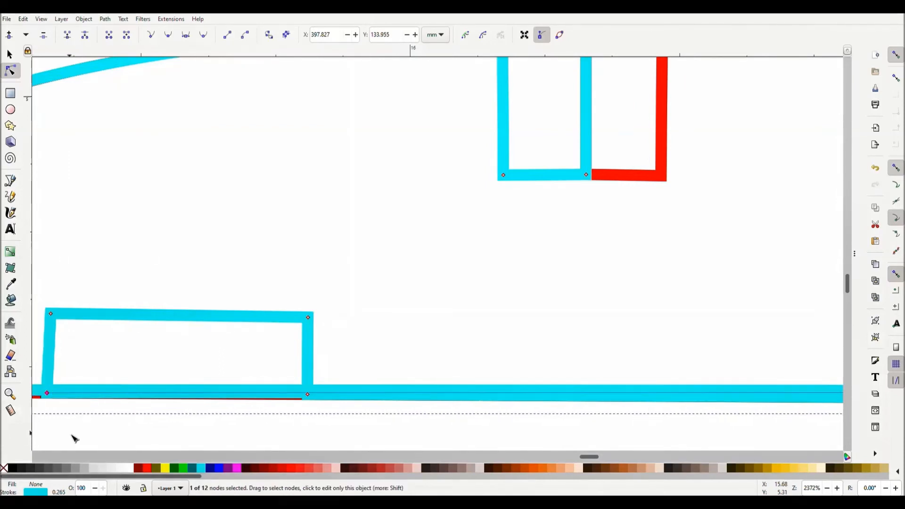
key("ctrl+z")
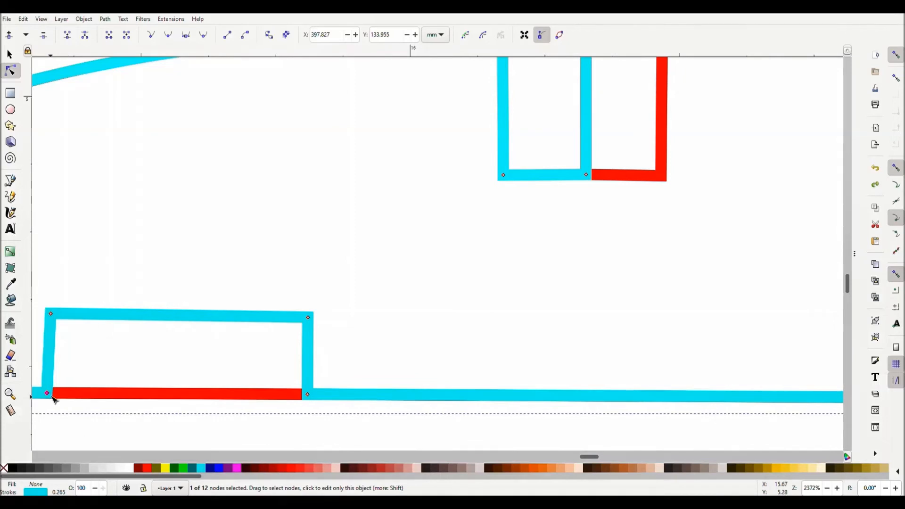
Shift the bottom notch's forward side slightly aft and straighten it with its lower corner at about X 398.04, Y 133.96 mm
left_click(51, 313)
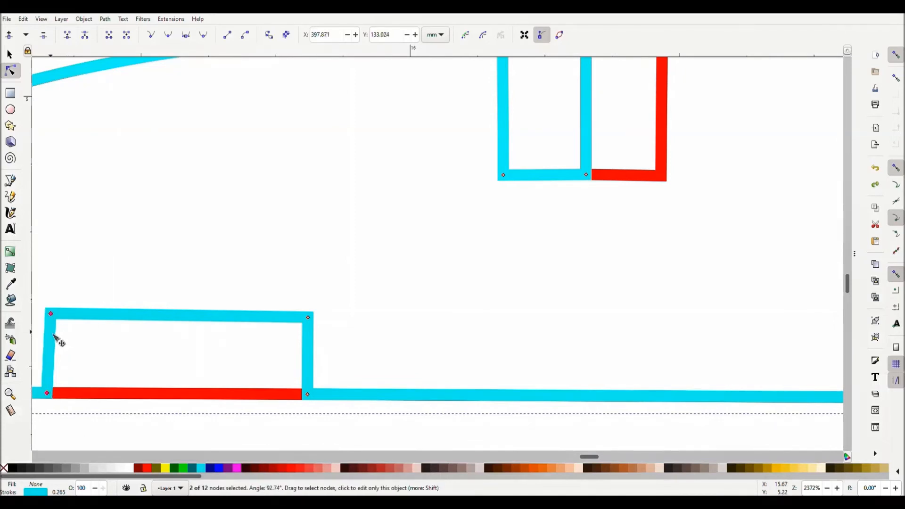
left_click_drag(52, 396, 56, 396)
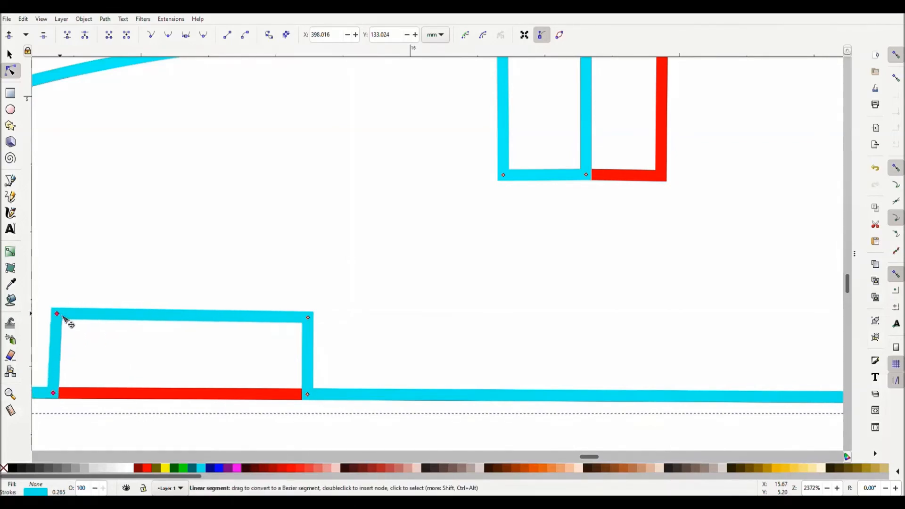
left_click(96, 314)
left_click(104, 89)
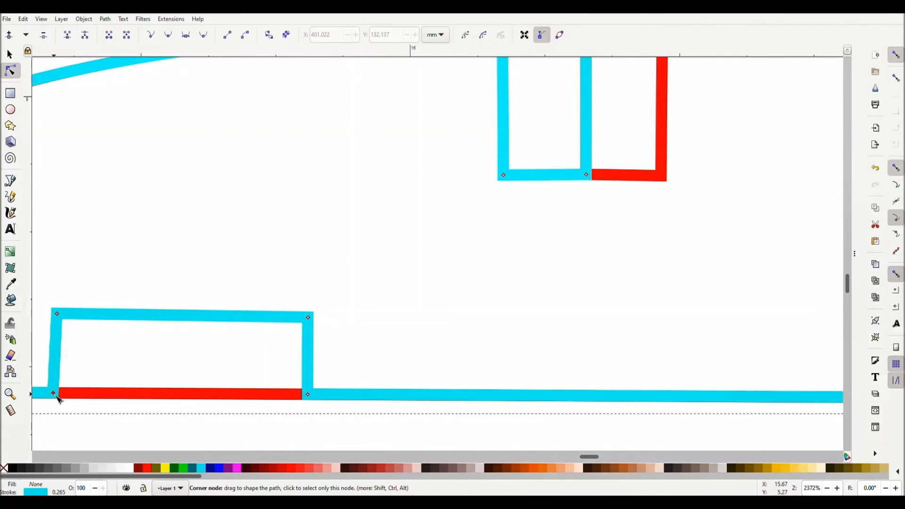
left_click_drag(57, 396, 57, 395)
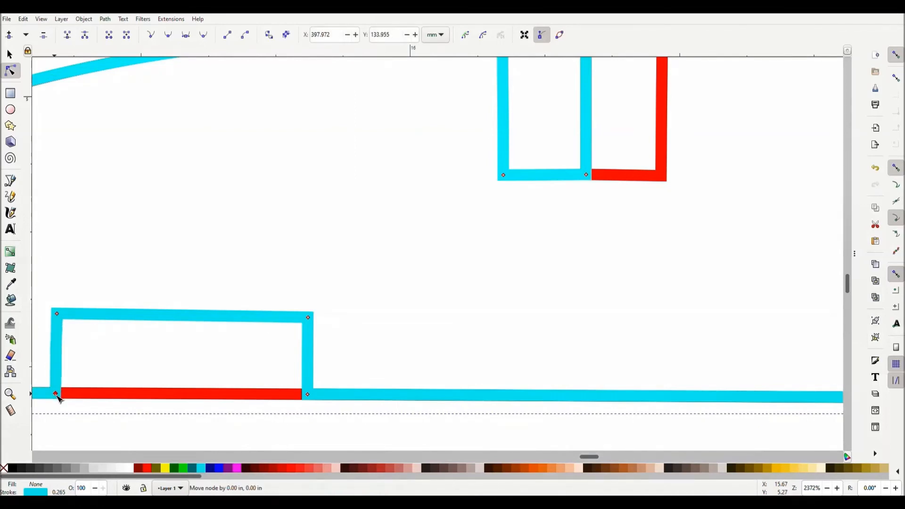
left_click_drag(58, 395, 58, 395)
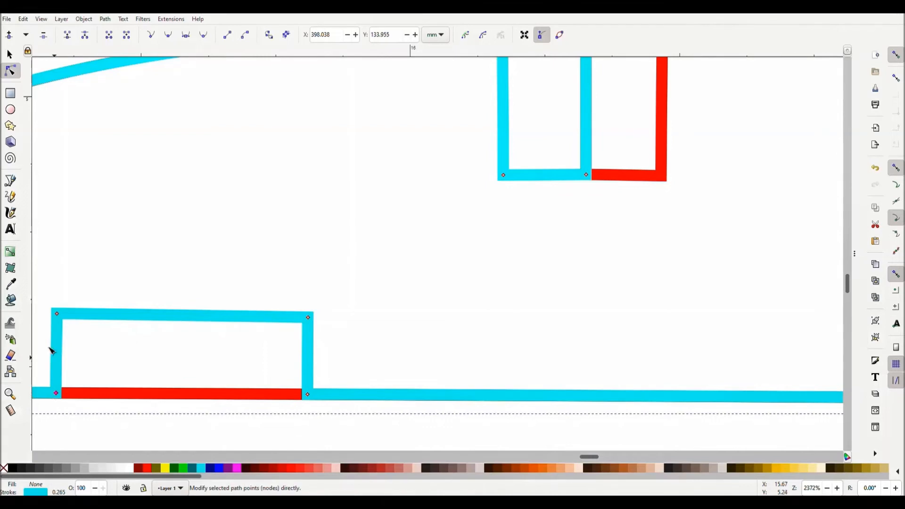
Reshape the aqua outline's upper curve between the spar notch and trailing edge to follow the red rib's curve
scroll(166, 287, "down", 4, "ctrl")
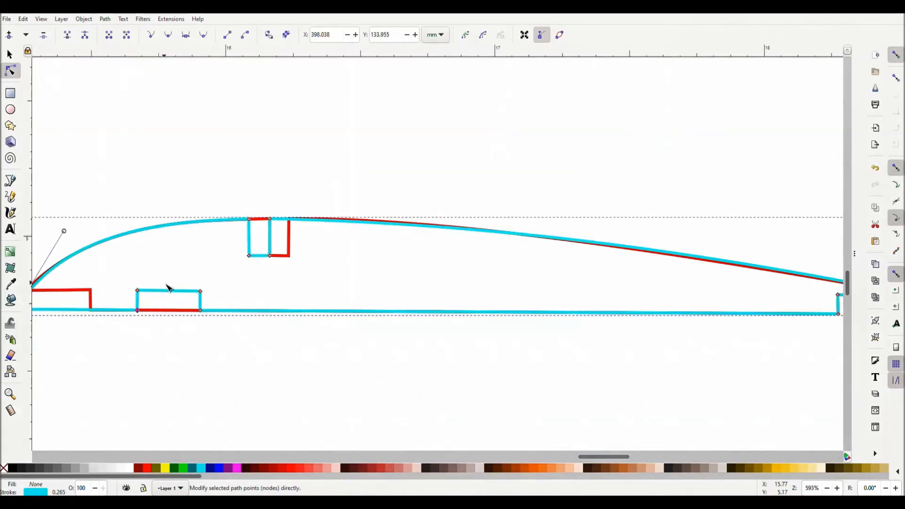
scroll(167, 287, "down", 2, "ctrl")
left_click_drag(609, 457, 587, 443)
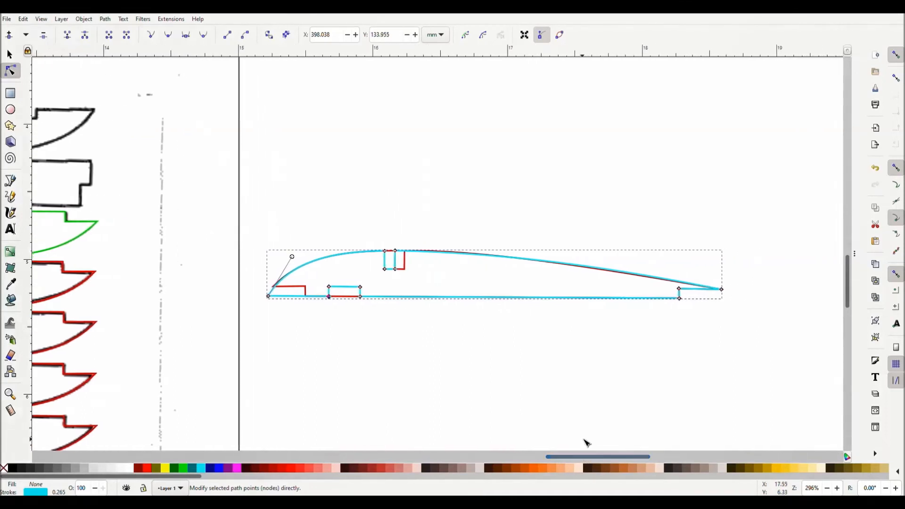
scroll(542, 268, "up", 1)
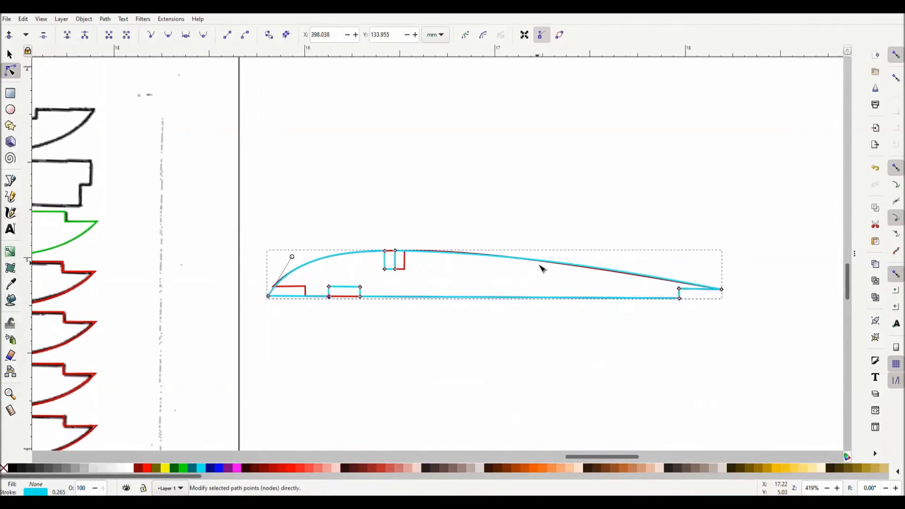
left_click_drag(485, 256, 438, 250)
left_click_drag(438, 252, 455, 252)
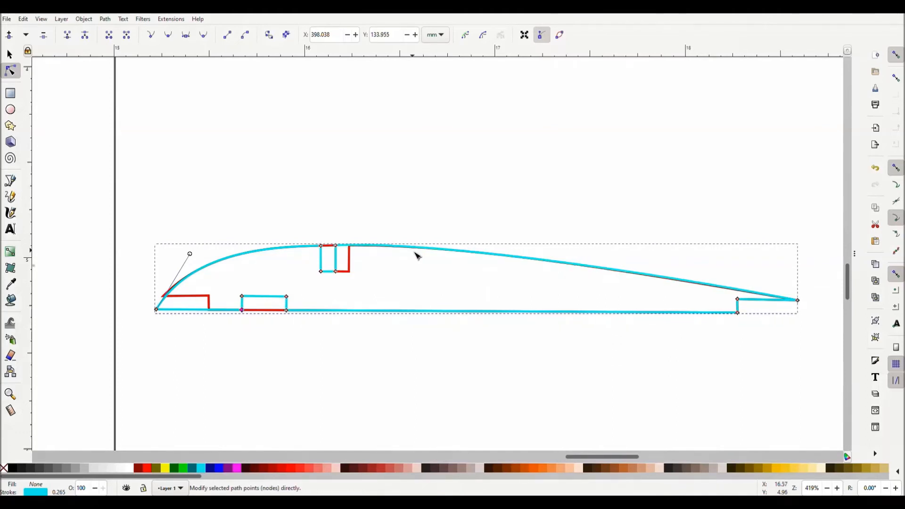
left_click(396, 250)
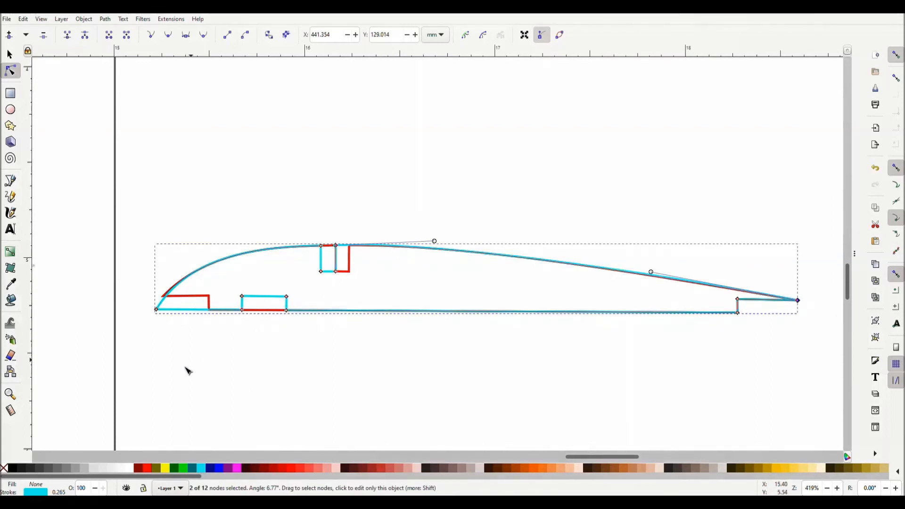
Reshape the aqua outline's forward upper curve, from the leading-edge tip to the spar notch, to follow the red rib's nose curve
scroll(157, 320, "up", 2)
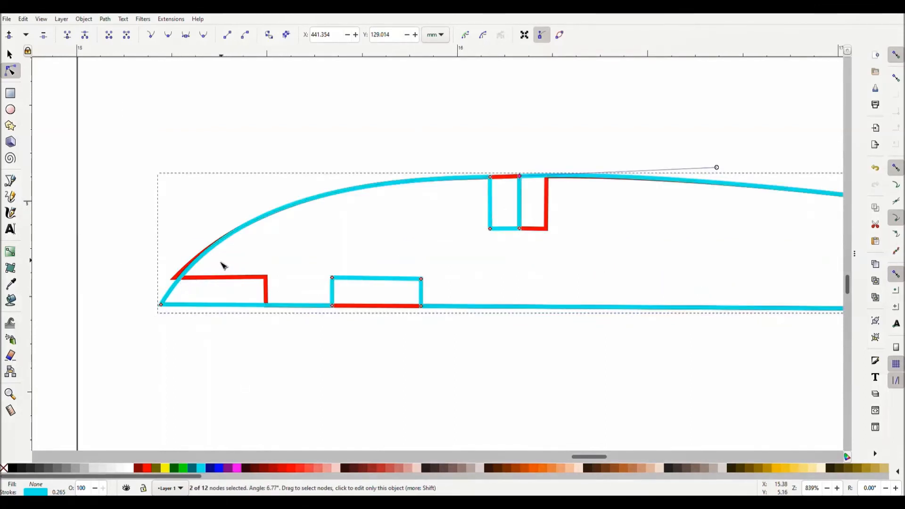
left_click_drag(185, 279, 204, 259)
left_click_drag(339, 206, 311, 202)
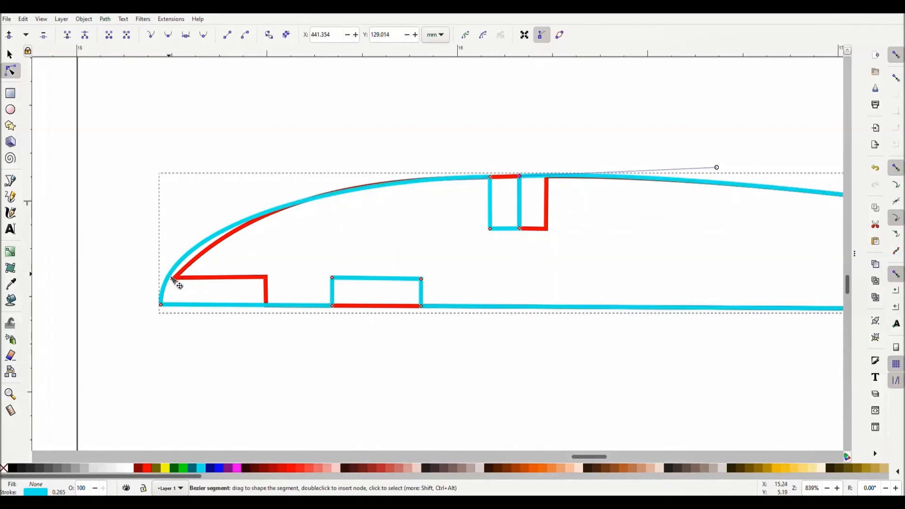
left_click_drag(178, 283, 175, 290)
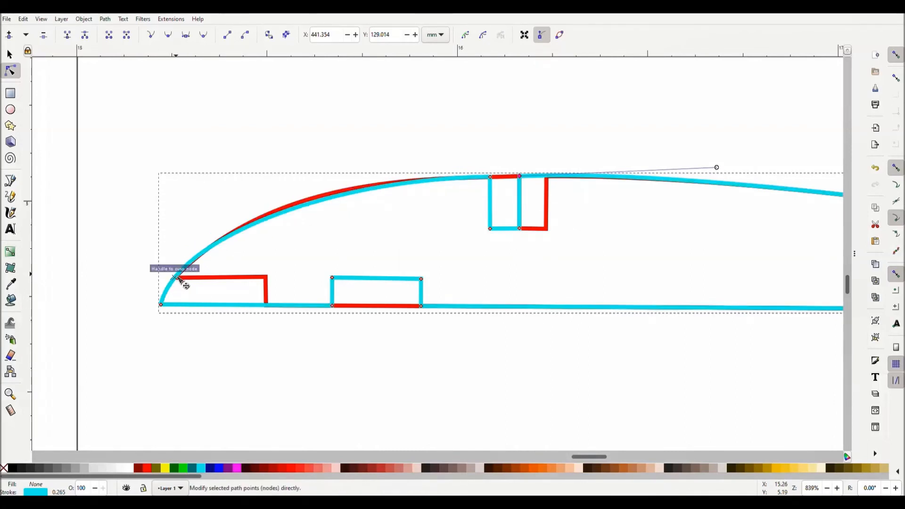
left_click_drag(171, 287, 176, 288)
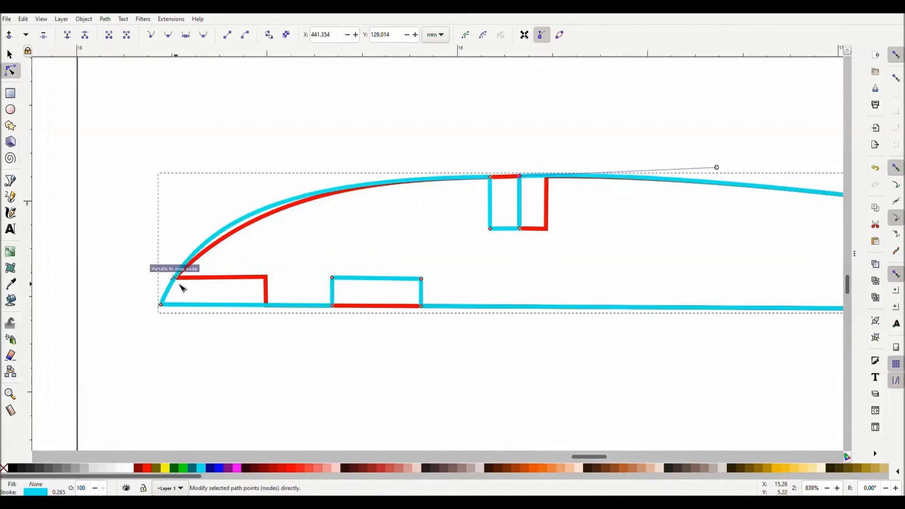
left_click_drag(261, 215, 277, 218)
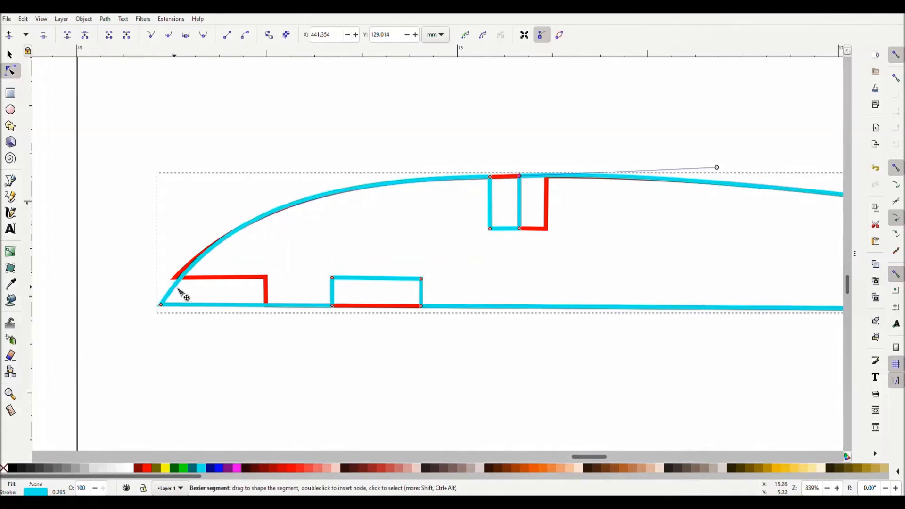
key("ctrl+z")
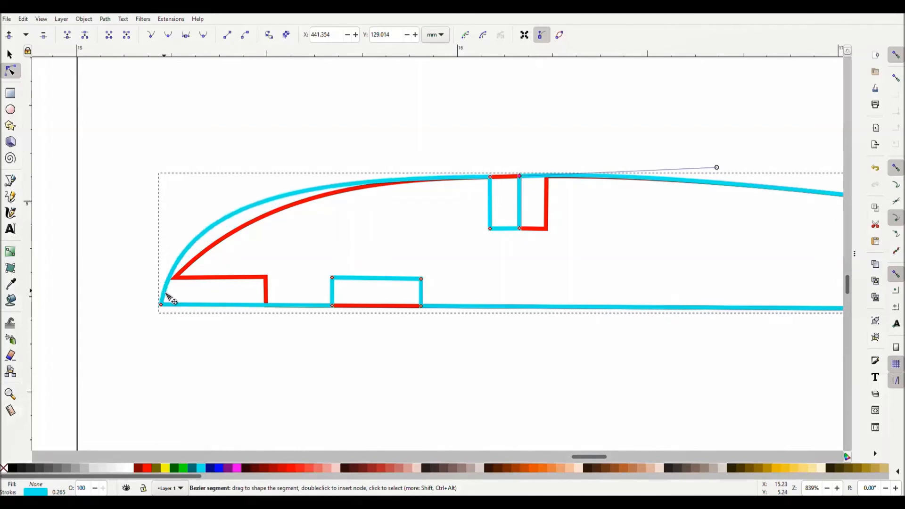
left_click_drag(247, 214, 273, 214)
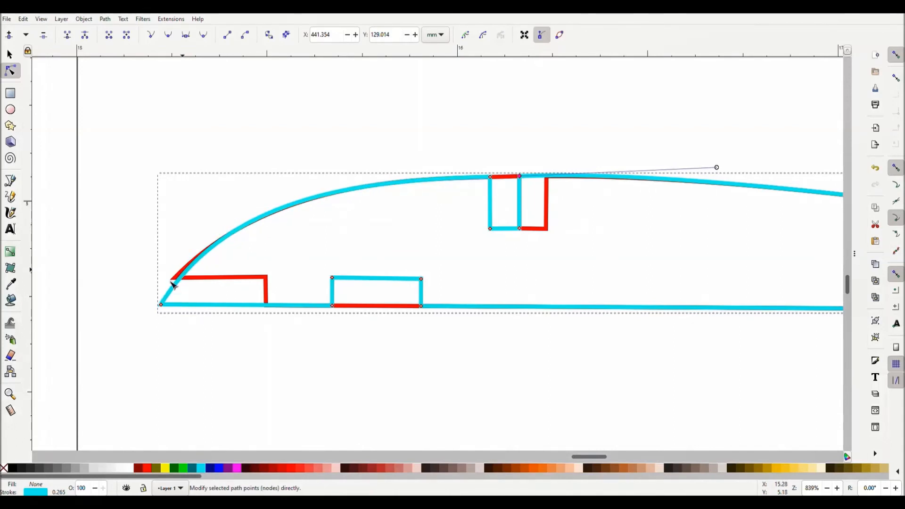
left_click_drag(212, 254, 203, 262)
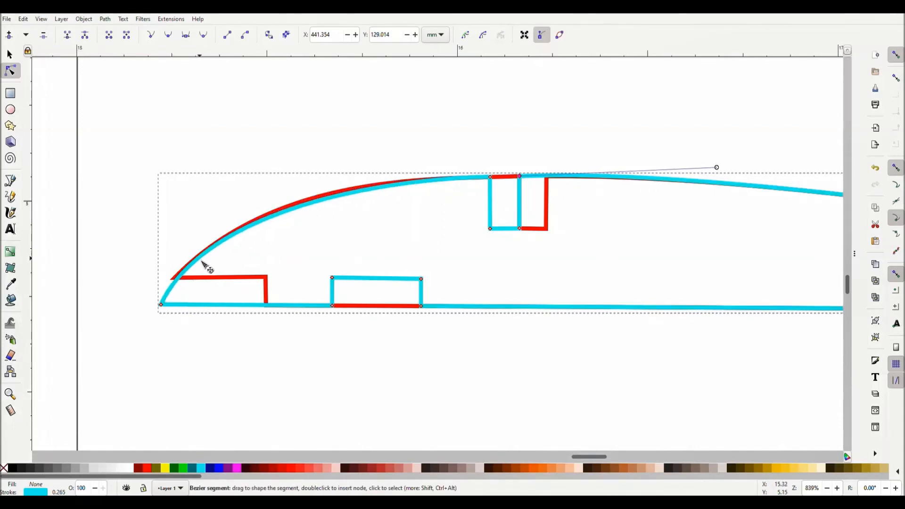
left_click_drag(199, 260, 197, 262)
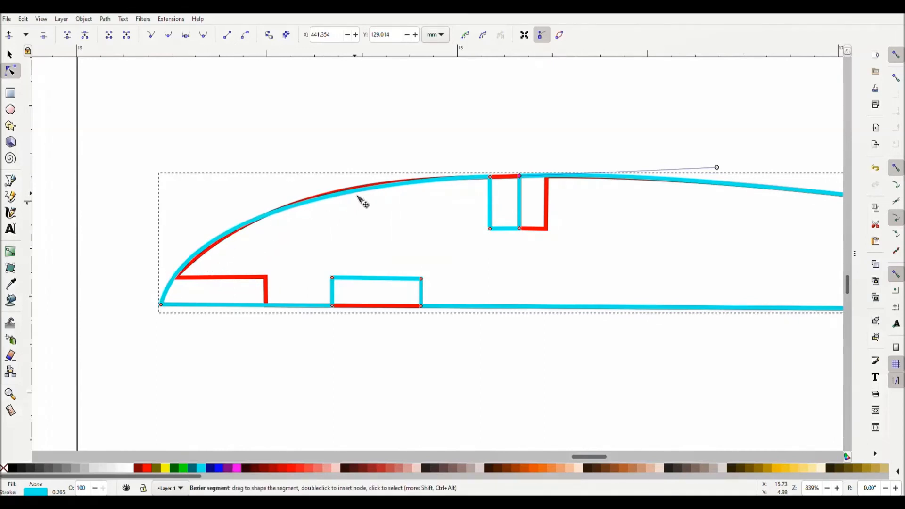
left_click_drag(357, 189, 357, 192)
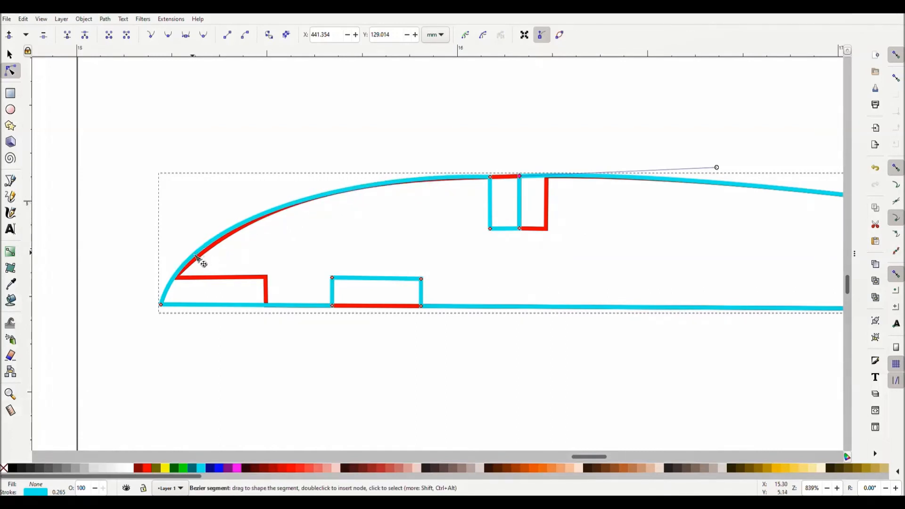
mouse_move(196, 252)
left_mouse_down()
mouse_move(188, 263)
mouse_move(206, 255)
mouse_move(198, 259)
left_mouse_up()
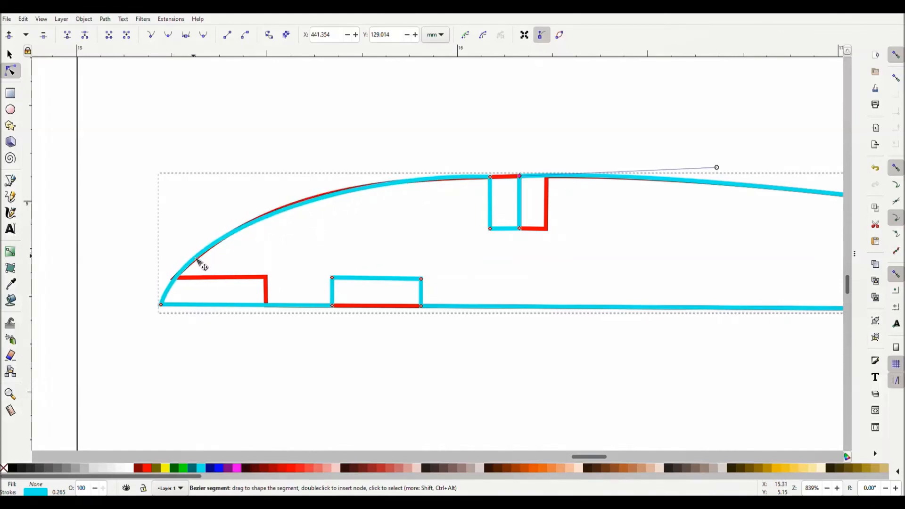
left_click_drag(197, 264, 185, 269)
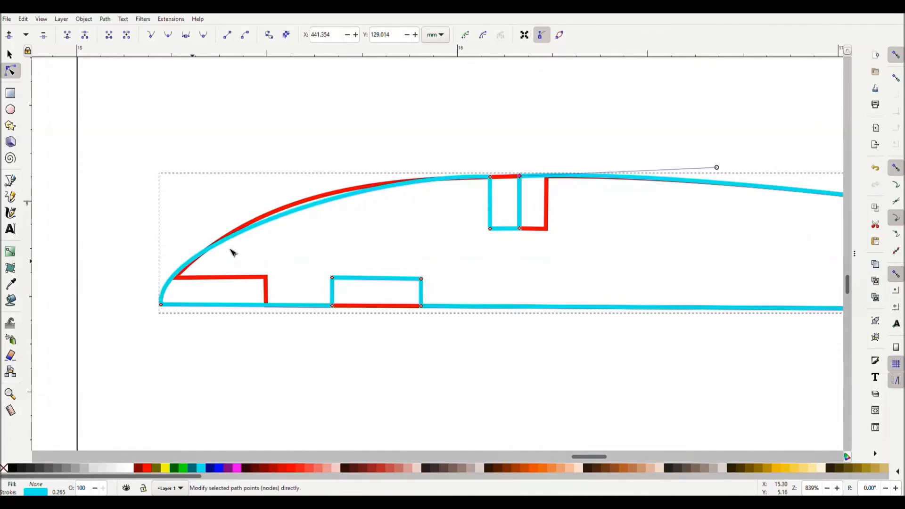
left_click_drag(297, 215, 271, 216)
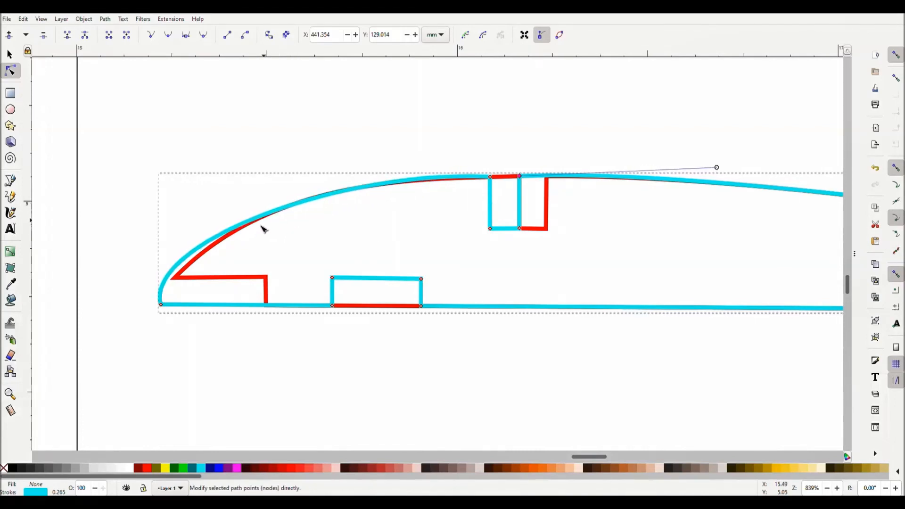
left_click_drag(178, 283, 177, 276)
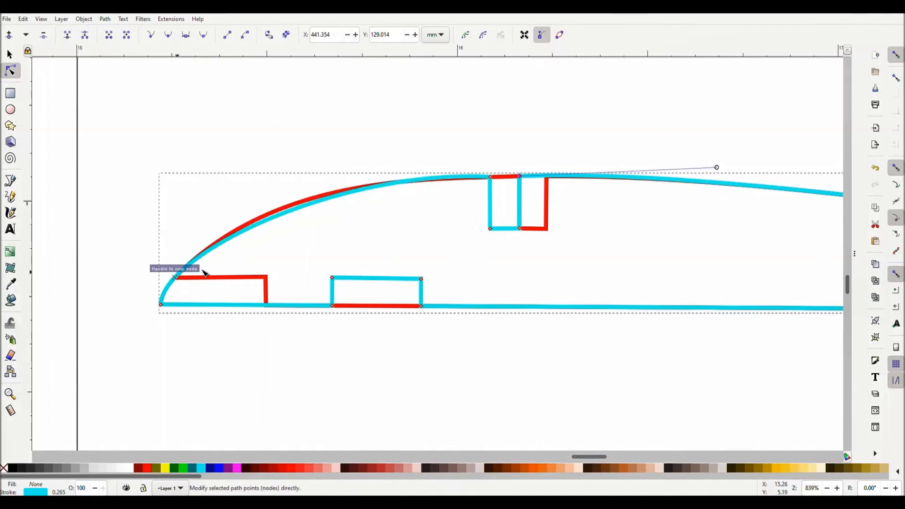
left_click_drag(301, 211, 289, 210)
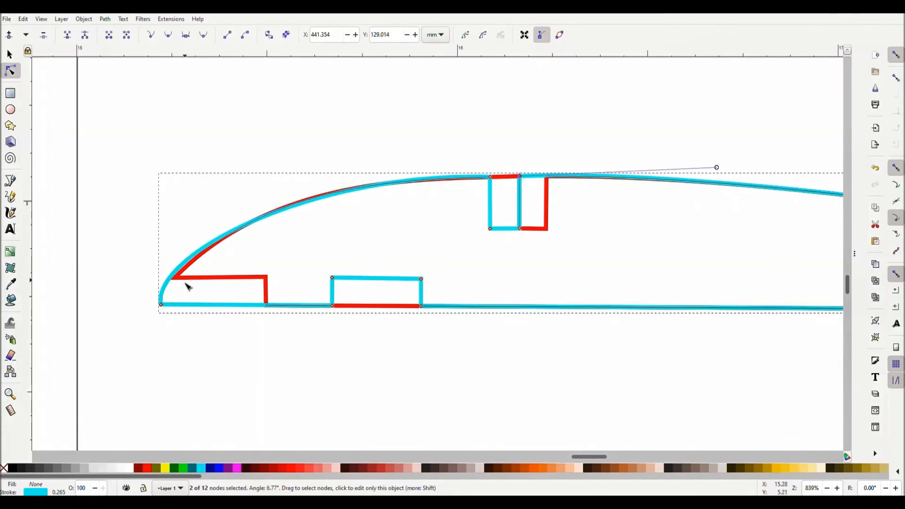
left_click_drag(164, 296, 167, 299)
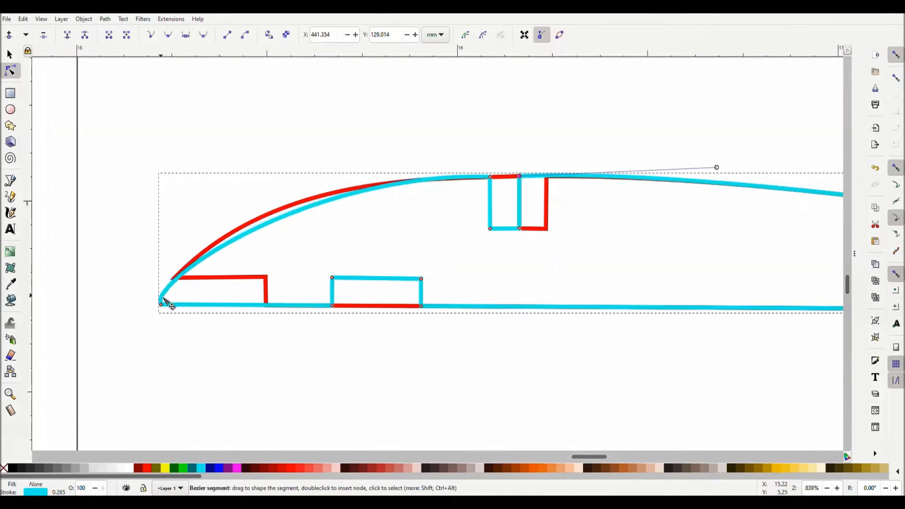
left_click_drag(315, 210, 289, 210)
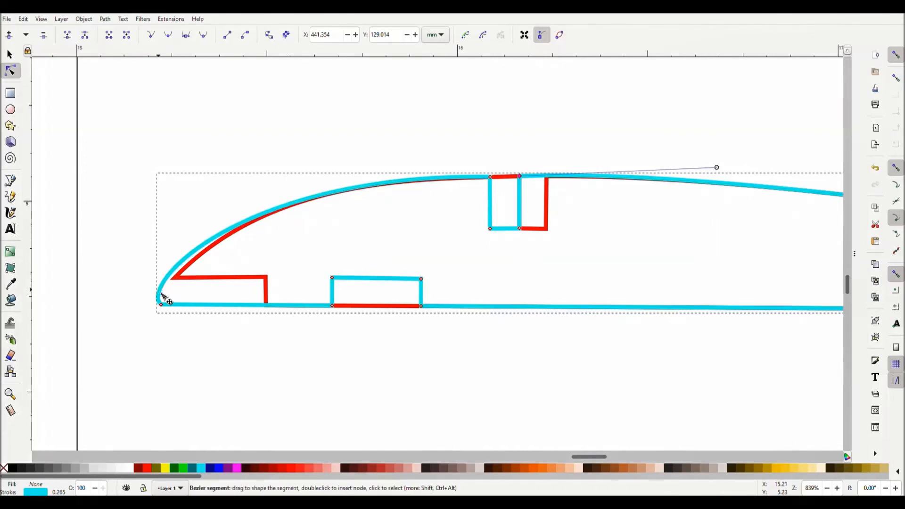
left_click_drag(161, 296, 167, 298)
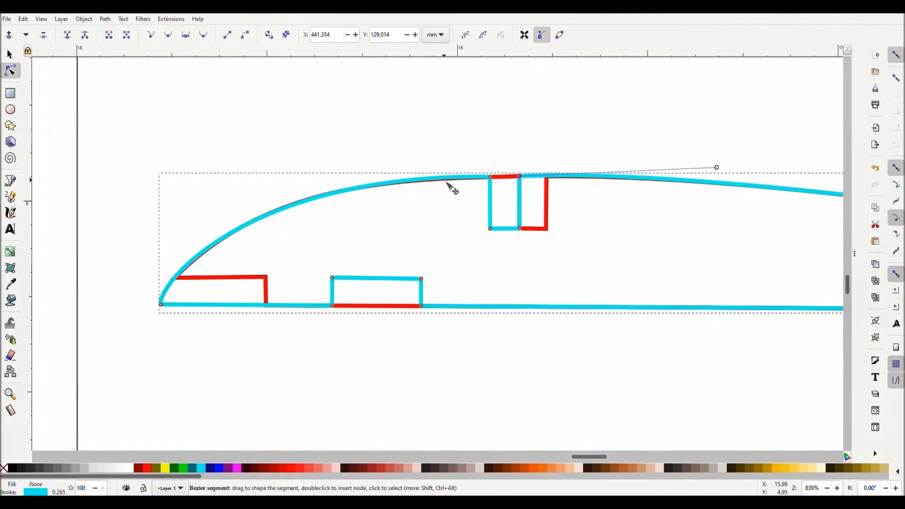
left_click_drag(447, 183, 446, 183)
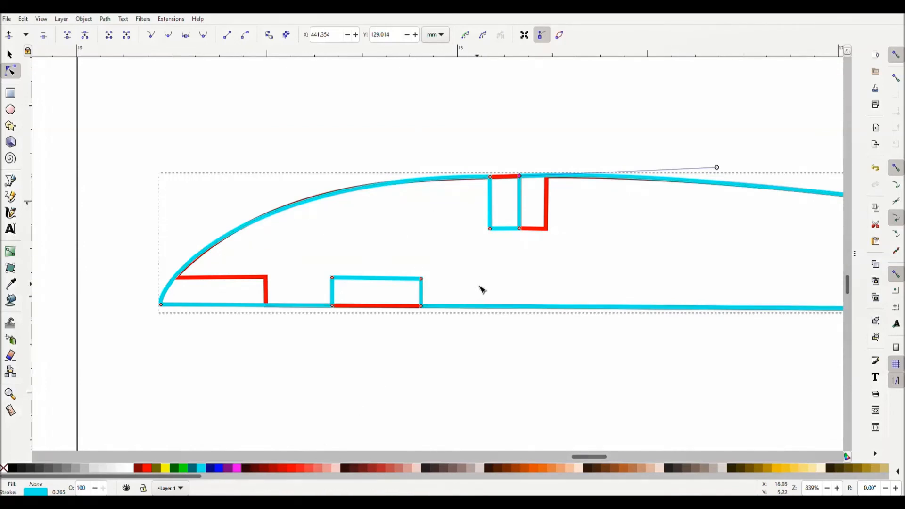
Move the aqua outline back onto the upright R.1 rib on the plan sheet, at X 8.264, Y 3.869 in
scroll(482, 289, "down", 2)
scroll(482, 289, "down", 2)
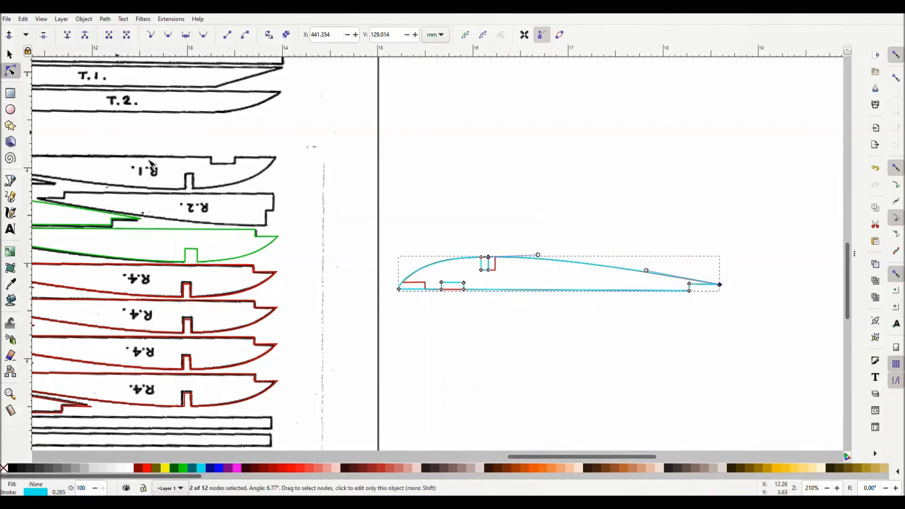
left_click_drag(570, 457, 549, 456)
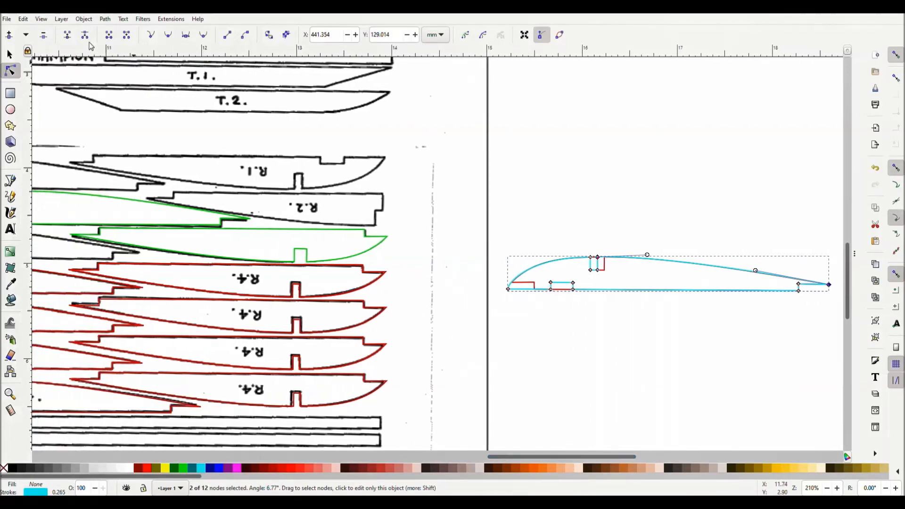
left_click(9, 55)
left_click_drag(529, 260, 497, 221)
left_click(543, 266)
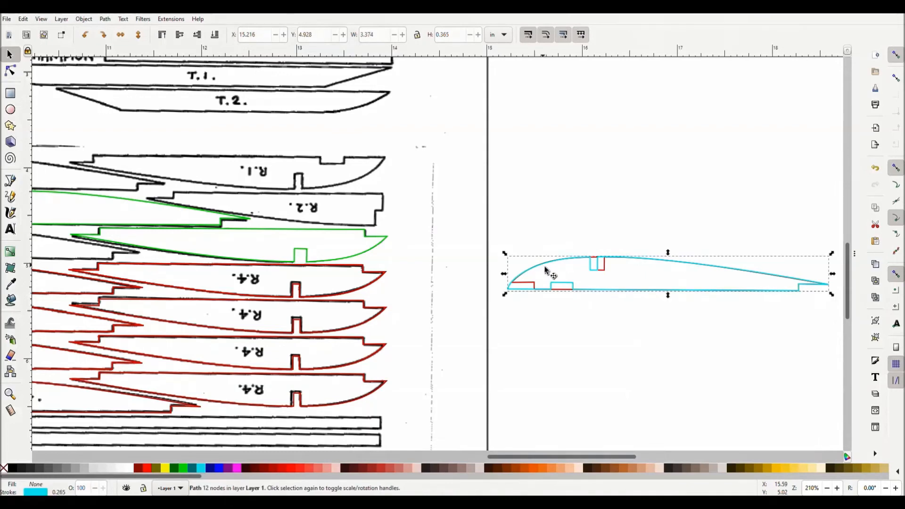
left_click_drag(542, 264, 54, 163)
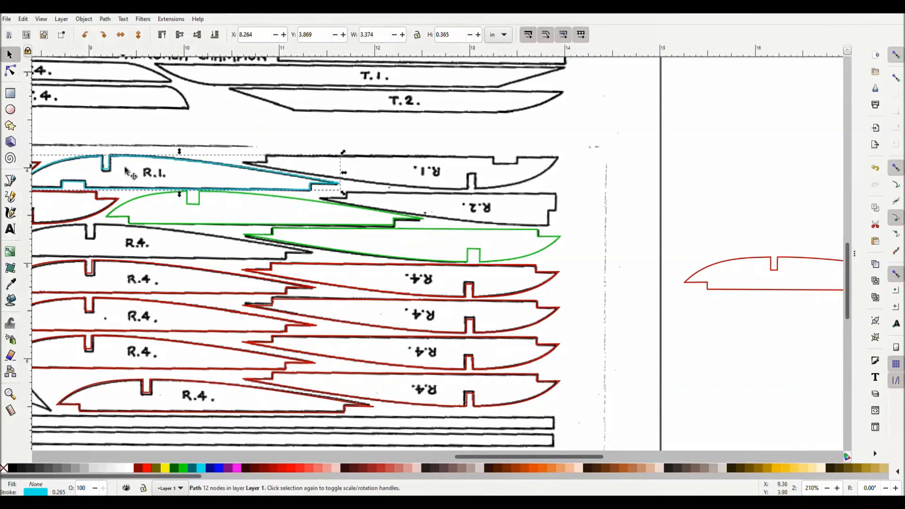
left_click_drag(126, 169, 142, 160)
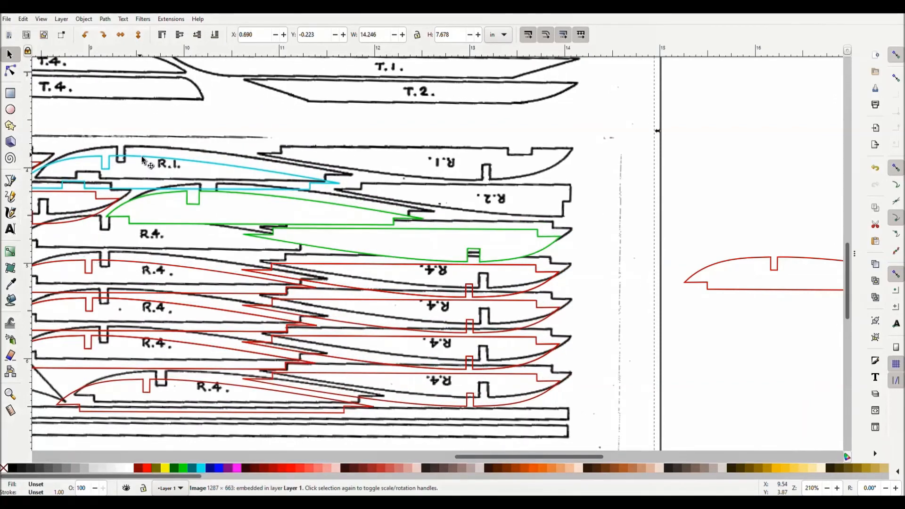
key("ctrl+z")
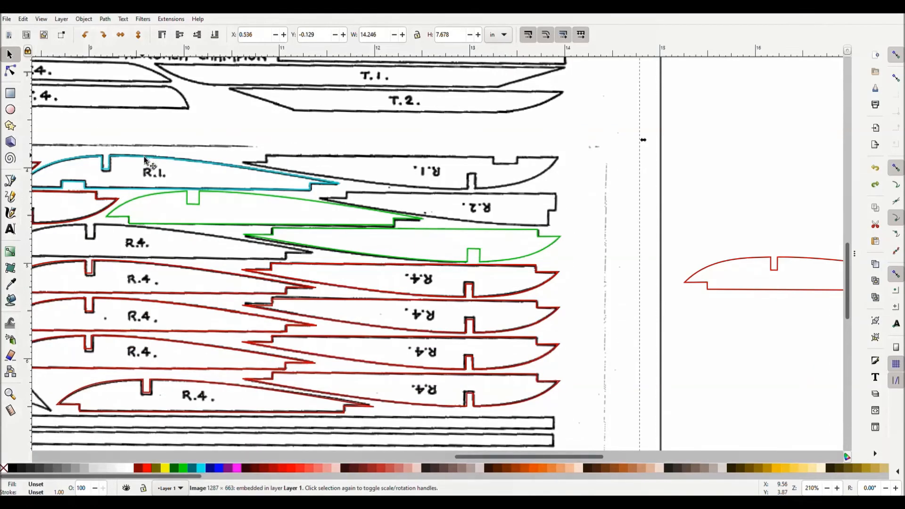
left_click(145, 160)
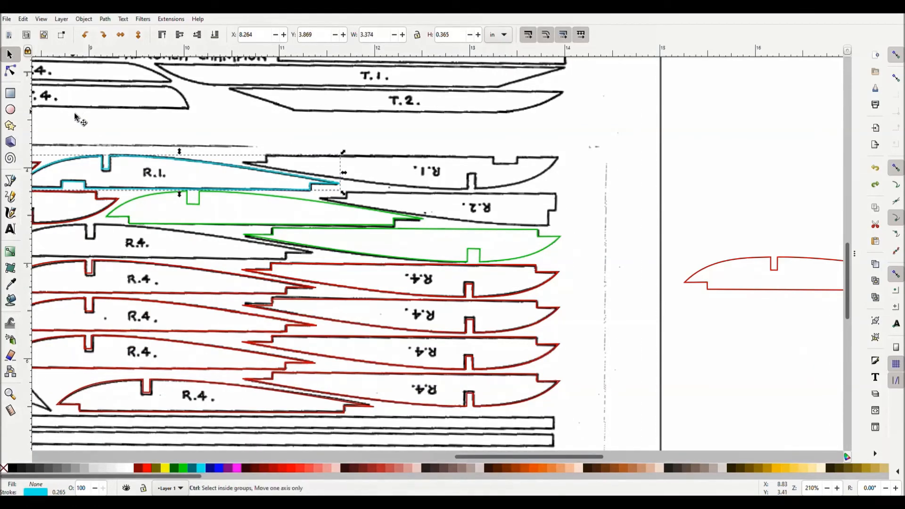
Duplicate the aqua R.1 outline, rotate the copy 180°, and place it over the inverted R.1 rib at X 10.554, Y 3.869 in
left_click_drag(135, 167, 362, 138)
left_click(88, 38)
left_click(87, 37)
left_click_drag(447, 142, 407, 162)
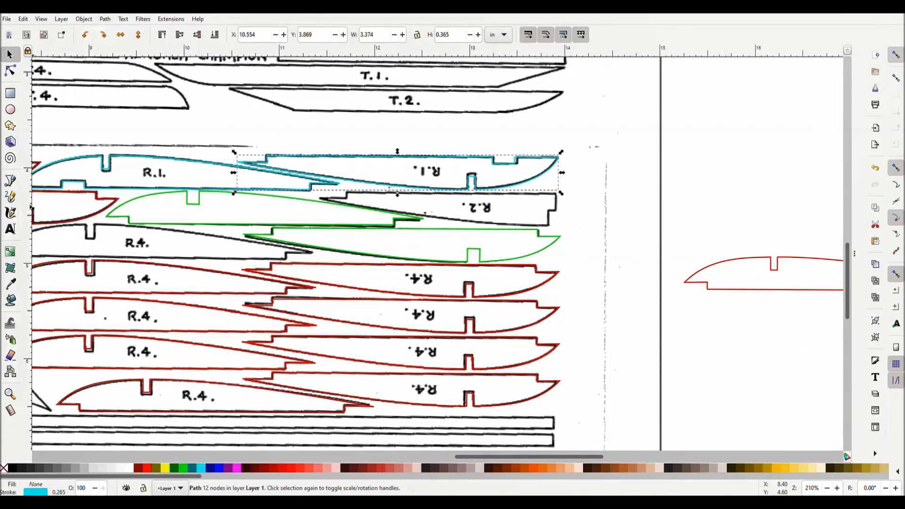
Trace the inverted R.2 rib as a closed outline of straight segments with a blue stroke
left_click(9, 180)
left_click(322, 200)
left_click(348, 200)
left_click(348, 194)
left_click(556, 194)
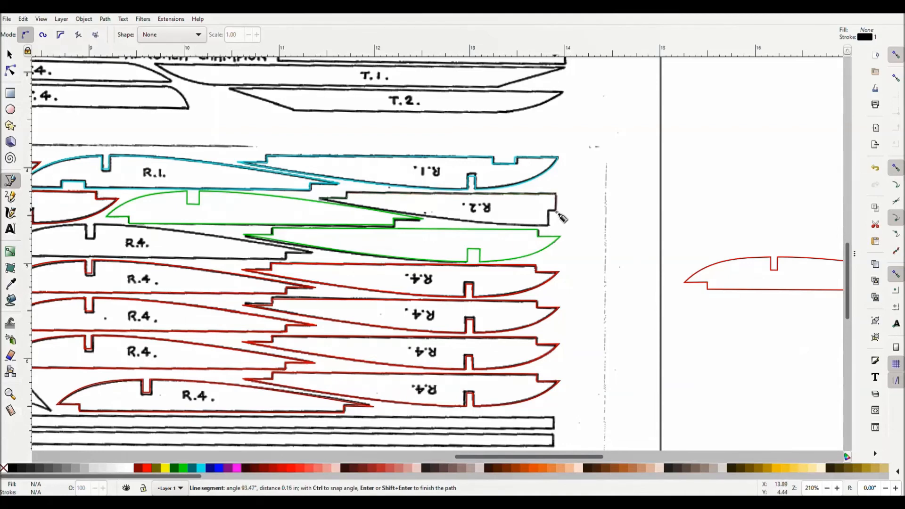
left_click(557, 211)
left_click(548, 211)
left_click(549, 226)
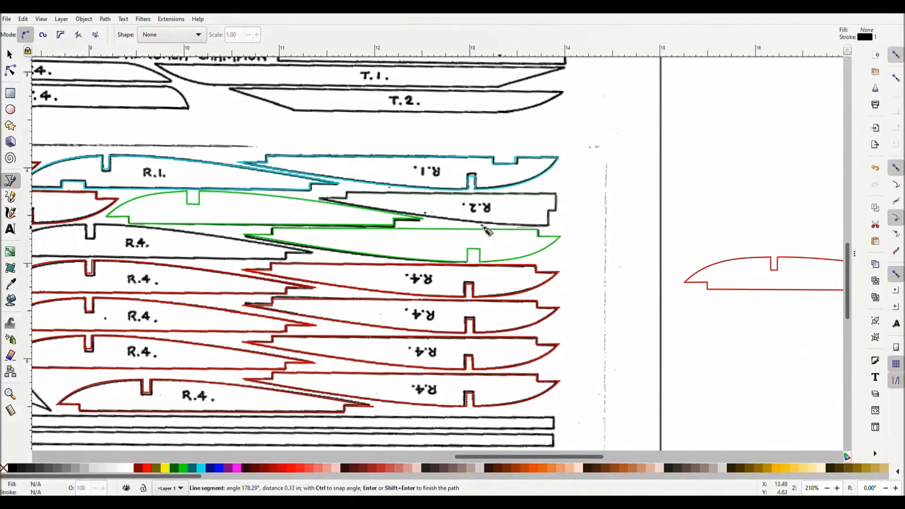
left_click(322, 199)
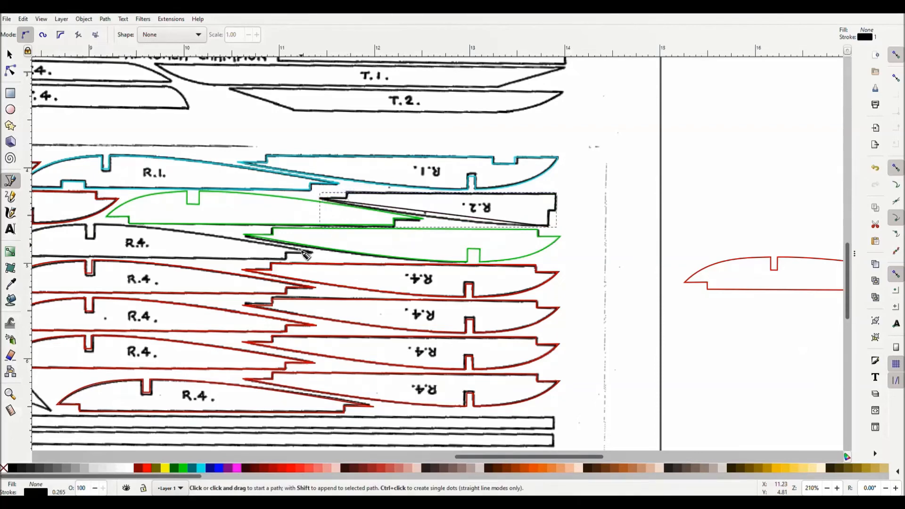
left_click(221, 470, "shift")
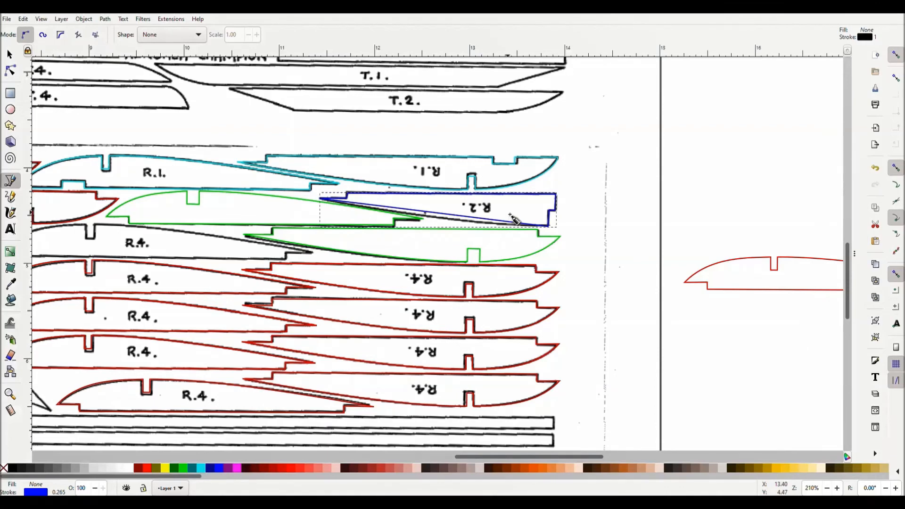
Align the blue outline's stepped front corners with the R.2 drawing, placing the lowest corner at about X 351.34, Y 116.85 mm
scroll(514, 218, "up", 3, "ctrl")
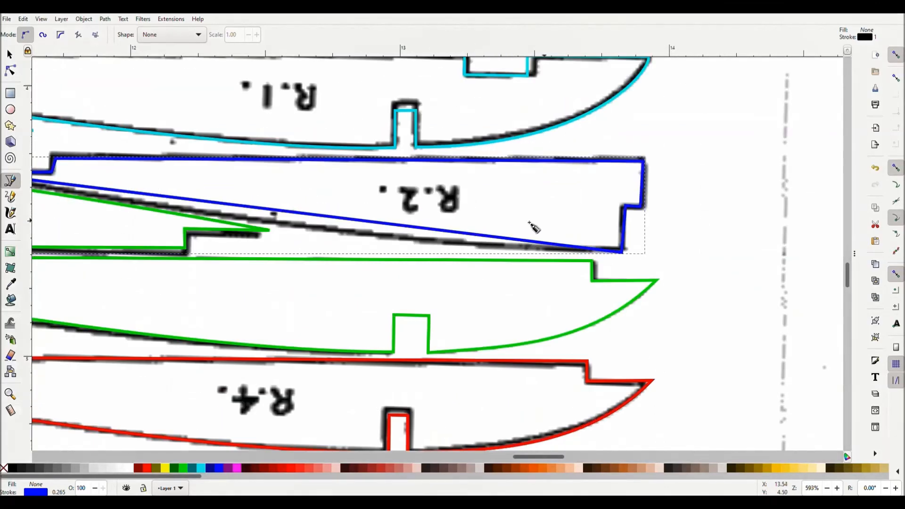
left_click(10, 71)
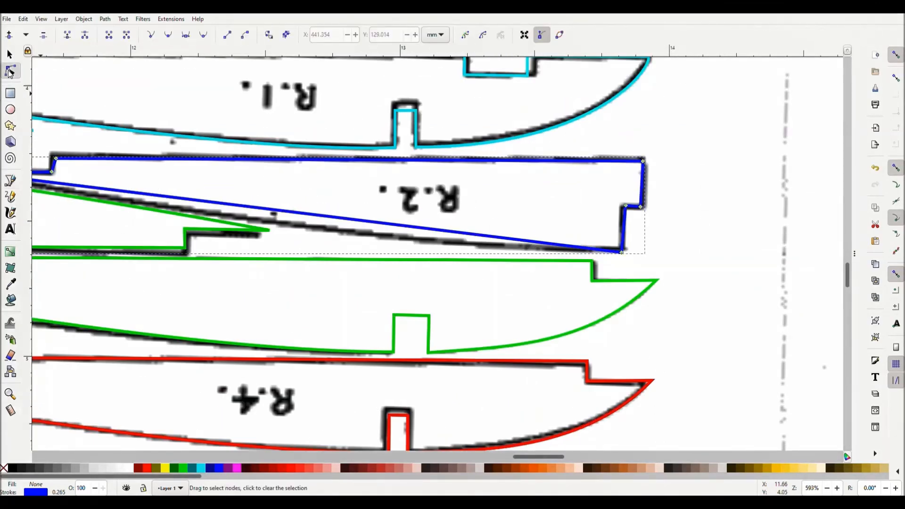
left_click_drag(641, 208, 622, 207)
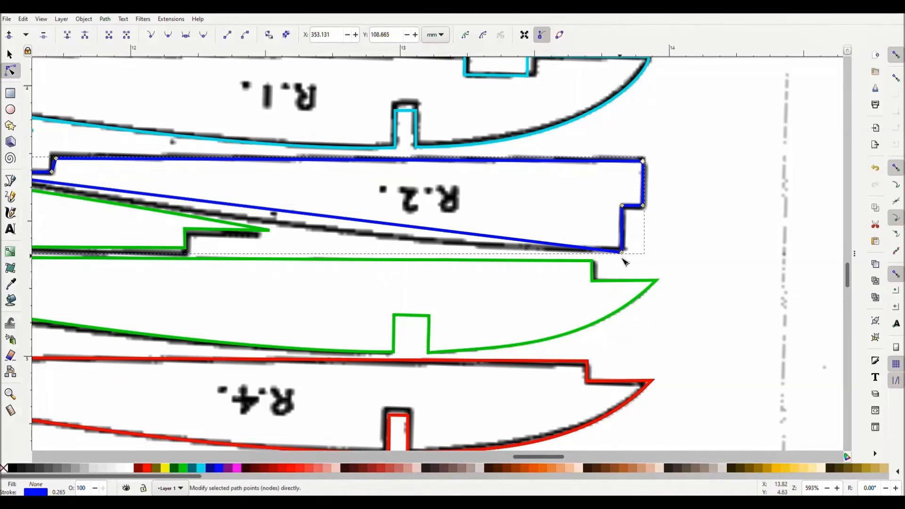
left_click_drag(626, 257, 625, 252)
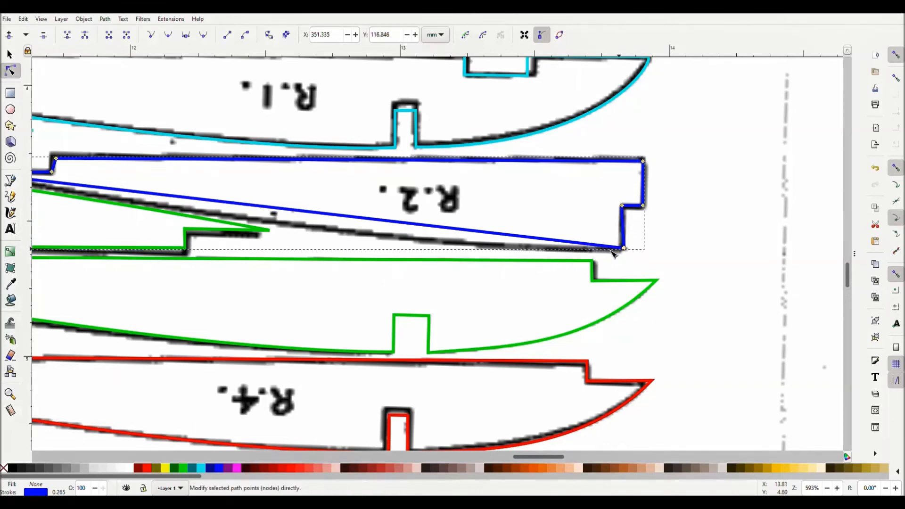
Curve the blue outline's long lower edge to the R.2 drawing and align its tail tip (X 289.655, Y 109.801 mm) and adjacent step corner (X 297.502, Y 108.145 mm)
left_click_drag(357, 222, 341, 238)
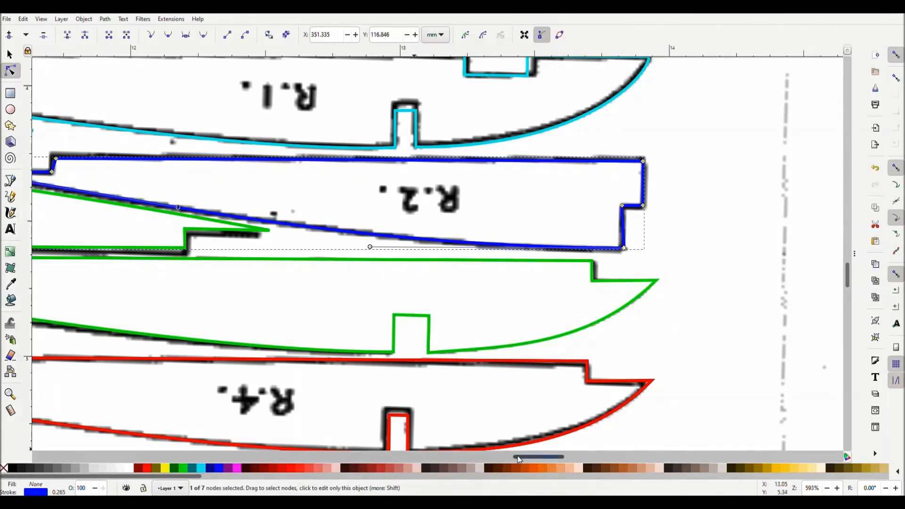
left_click_drag(512, 457, 499, 457)
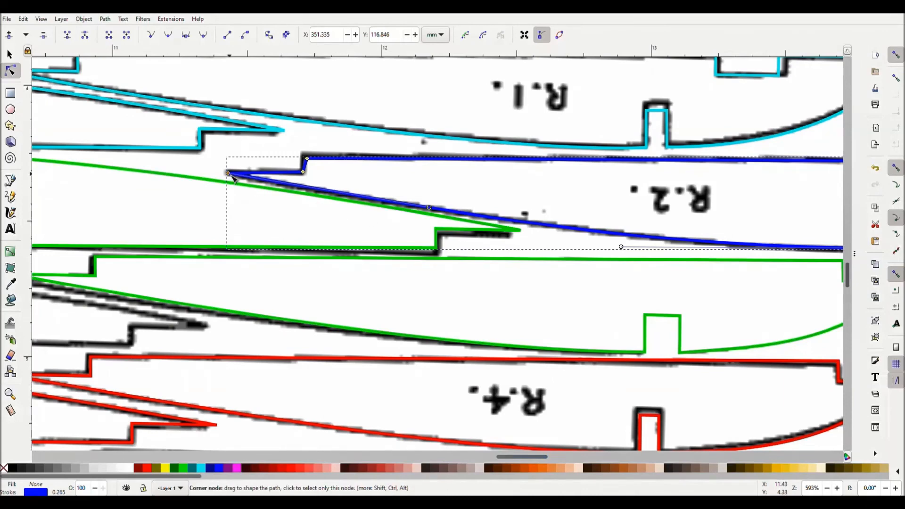
left_click_drag(229, 174, 223, 175)
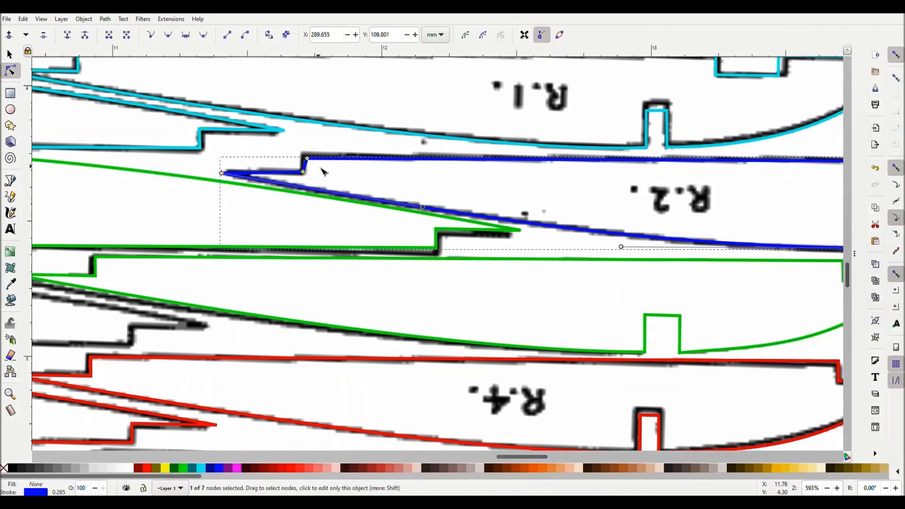
left_click_drag(310, 163, 307, 158)
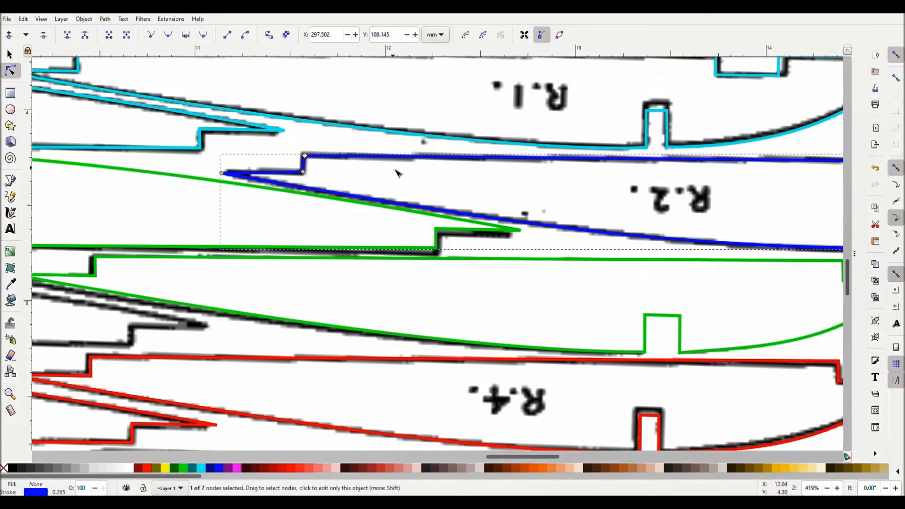
Move the blue R.2 outline off the plan sheet, rotate it 180°, and overlay it on the loose red rib at X 16.087, Y 4.930 in
scroll(397, 173, "down", 2)
scroll(396, 170, "down", 2)
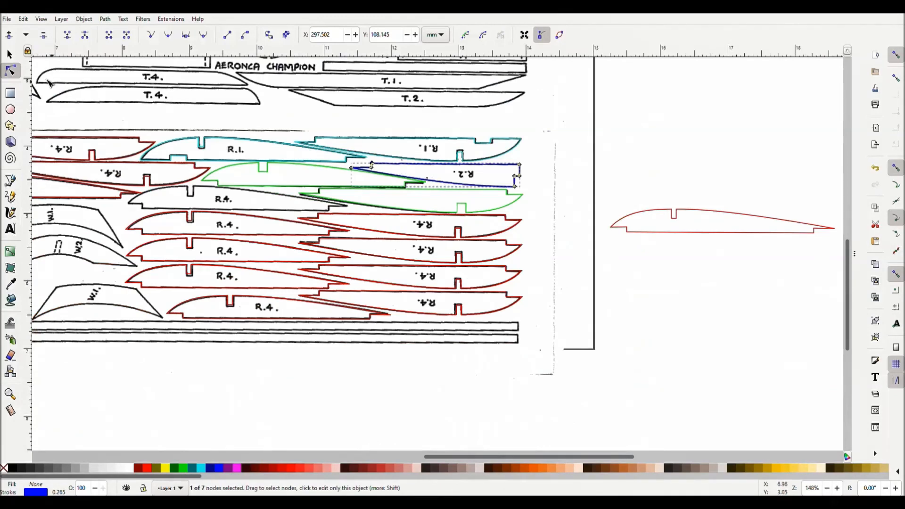
left_click(10, 55)
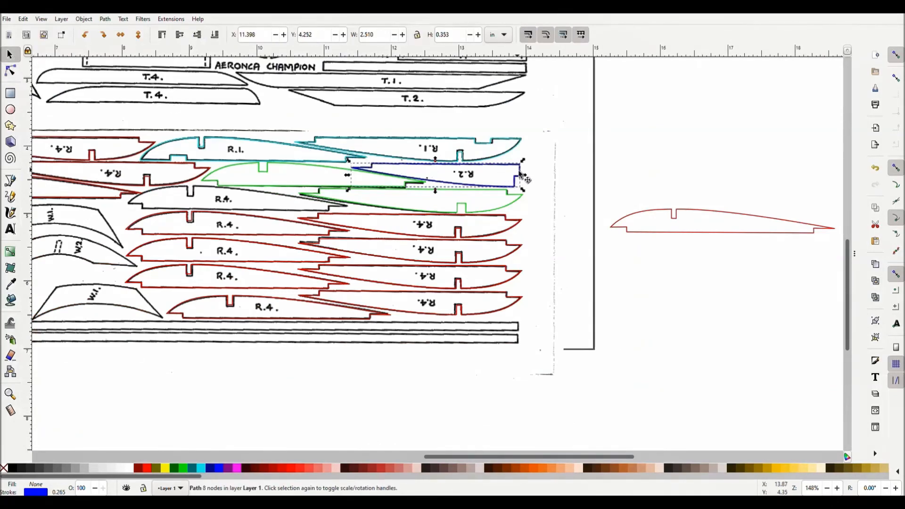
left_click_drag(507, 169, 808, 180)
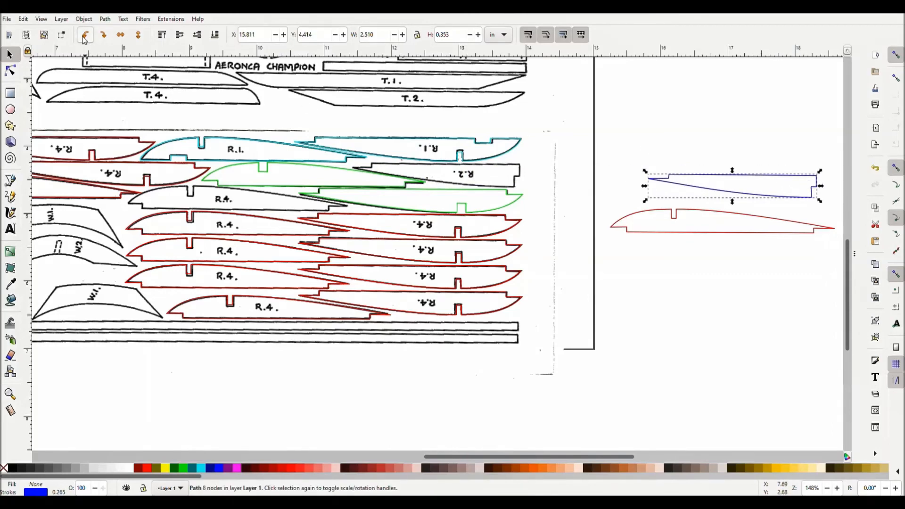
left_click(83, 38)
left_click(84, 37)
left_click_drag(723, 181, 739, 217)
left_click(724, 371)
left_click_drag(622, 456, 689, 456)
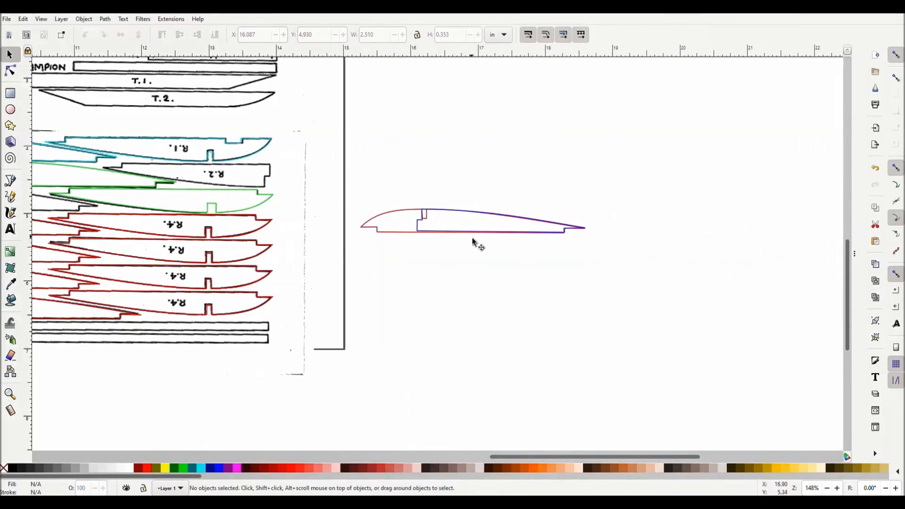
Align the blue outline's tail tip and tail notch corners with the red rib, placing the lower notch corner at X 464.182, Y 134.315 mm
scroll(452, 231, "up", 2, "ctrl")
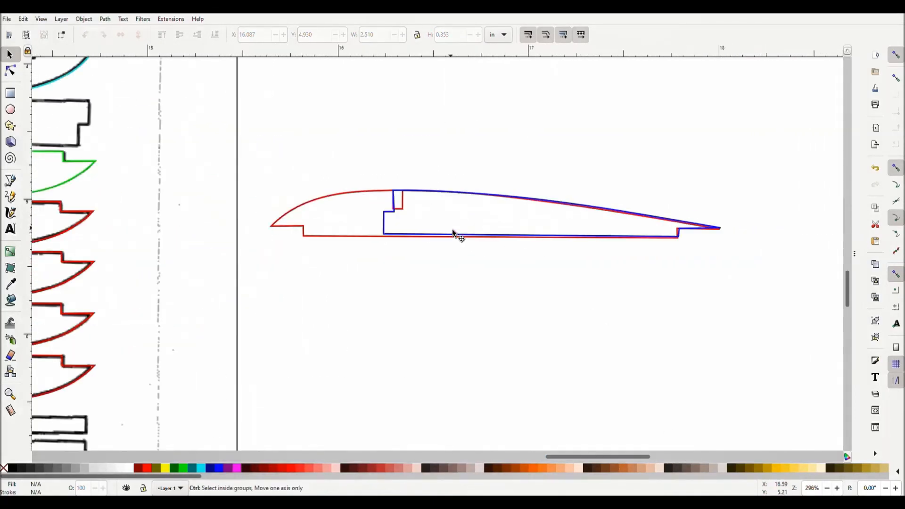
scroll(452, 231, "up", 1, "ctrl")
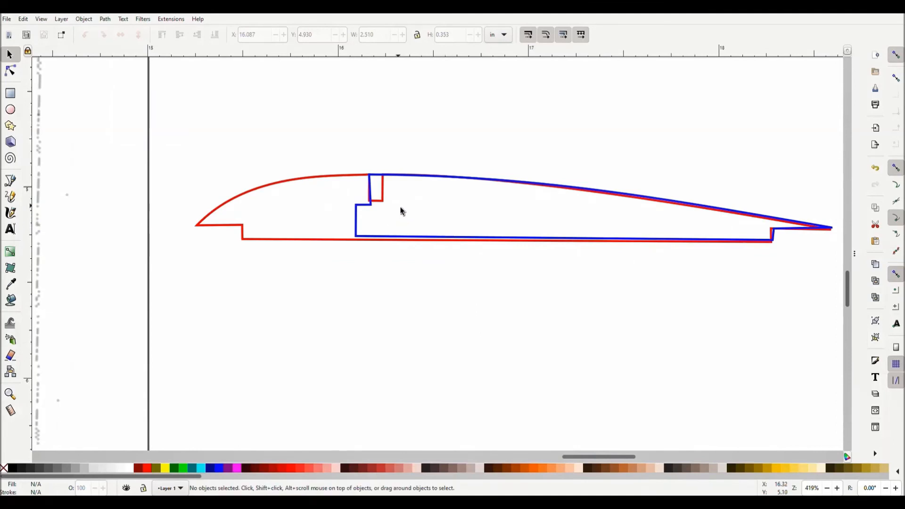
left_click(10, 70)
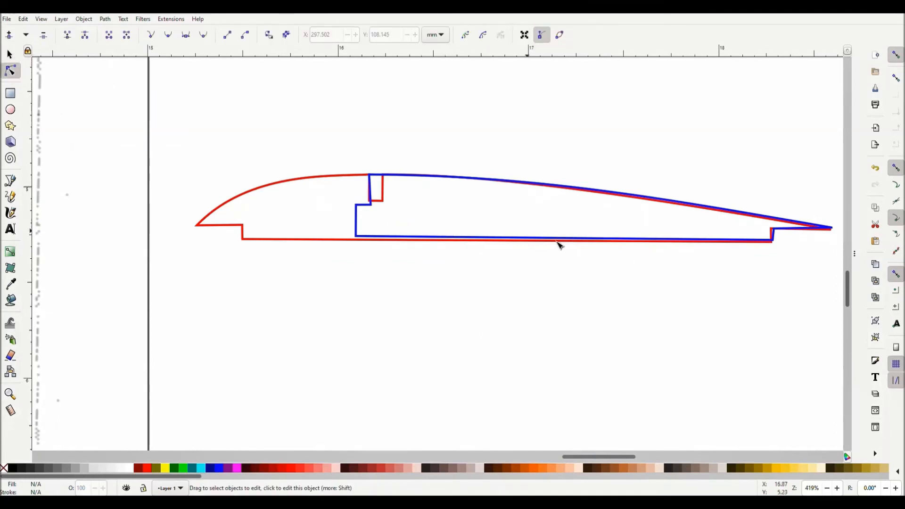
left_click(833, 232)
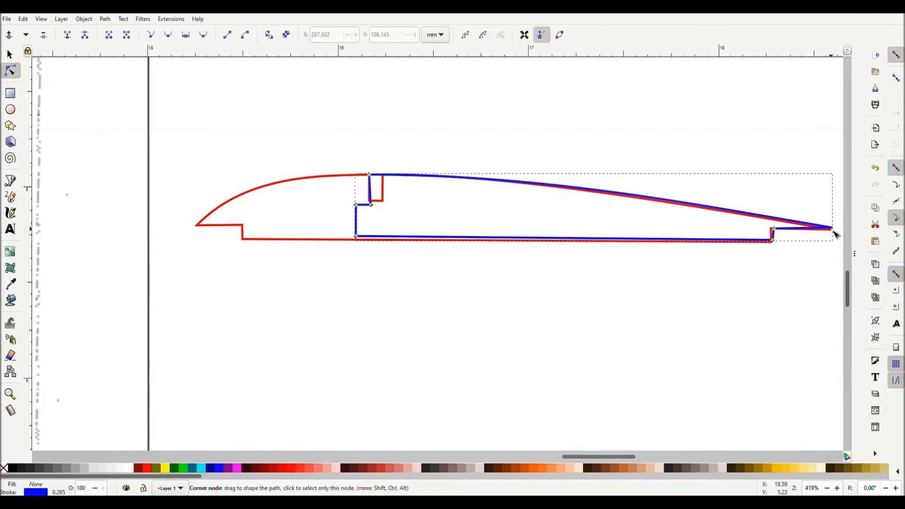
left_click(834, 232)
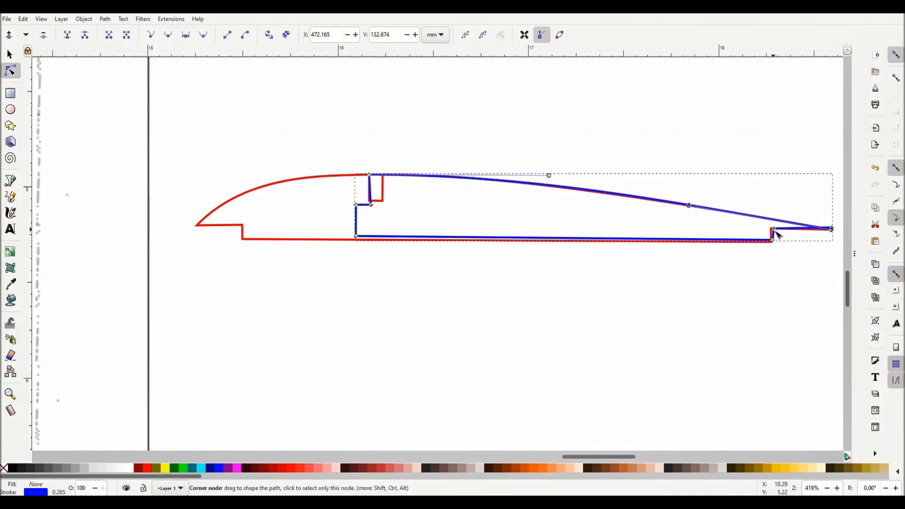
left_click_drag(774, 230, 772, 241)
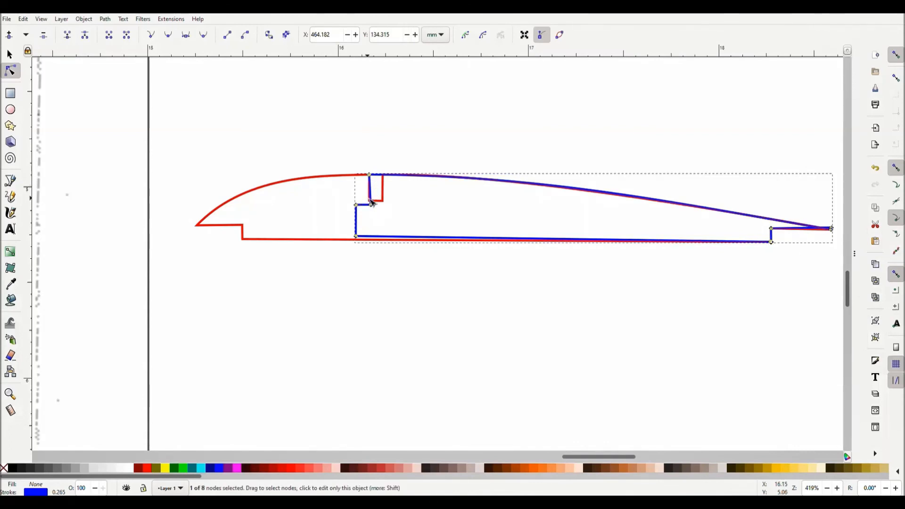
Match the blue outline's front step, lower front corner and remaining tail node to the red rib, placing the lower front corner at X 408.747, Y 133.977 mm
left_click_drag(372, 206, 360, 202)
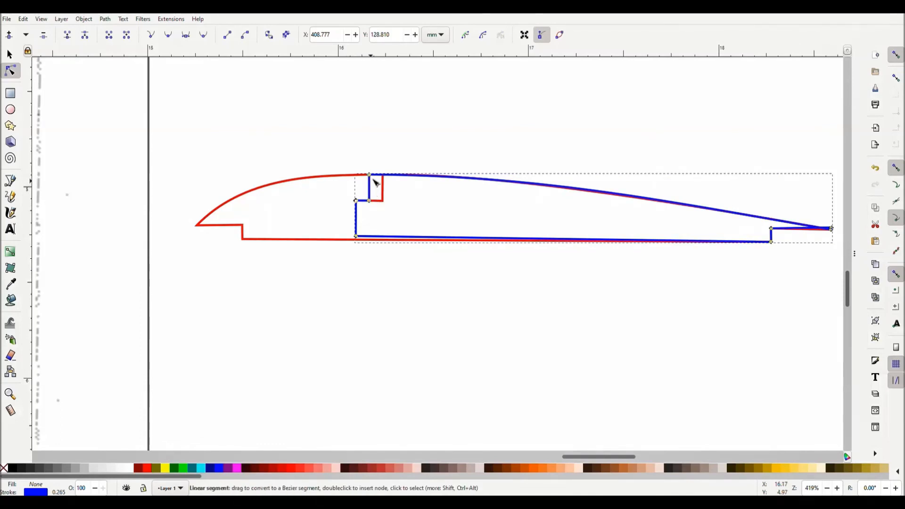
left_click_drag(356, 236, 358, 242)
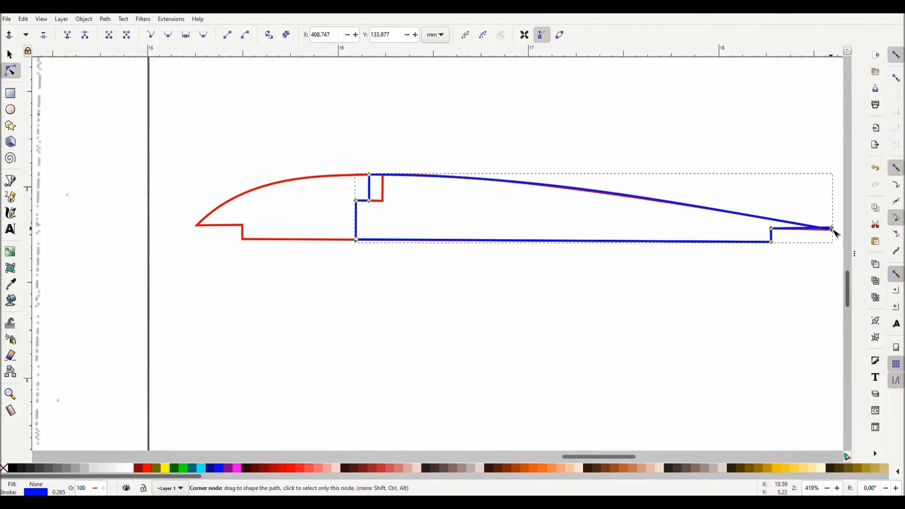
left_click_drag(832, 229, 834, 233)
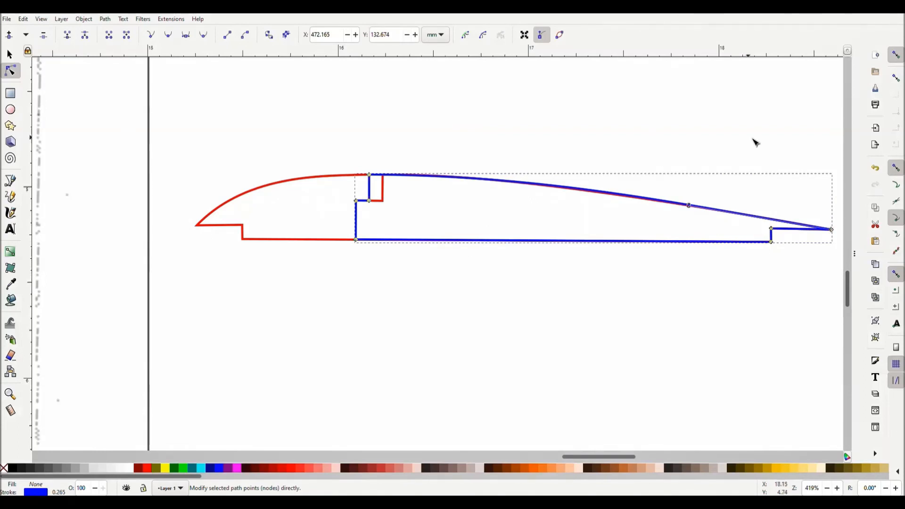
scroll(379, 207, "down", 3, "ctrl")
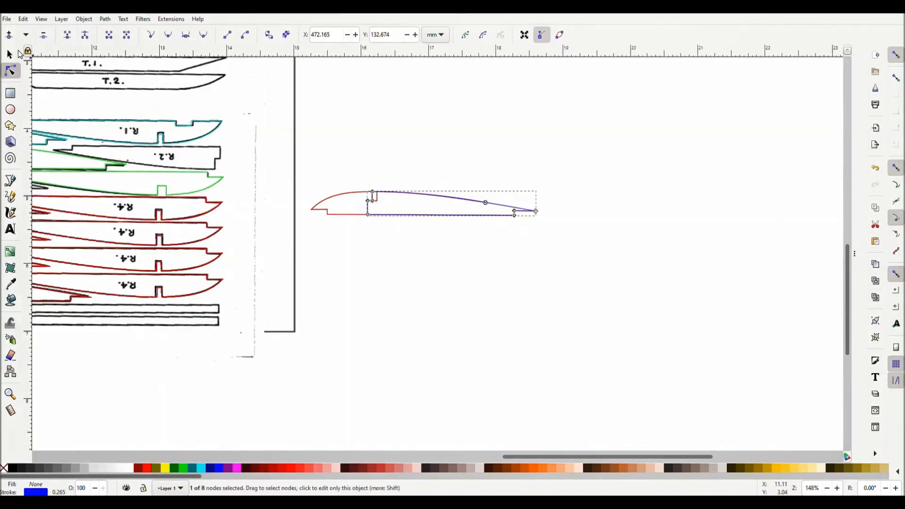
Rotate the blue outline 180° and place it back over the inverted R.2 rib on the plan sheet at X 11.396, Y 4.243 in
left_click(9, 55)
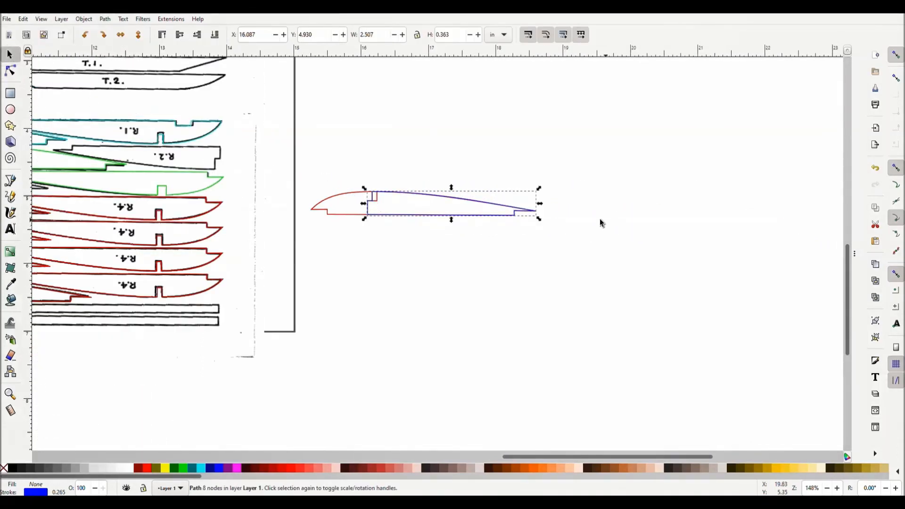
left_click(533, 202)
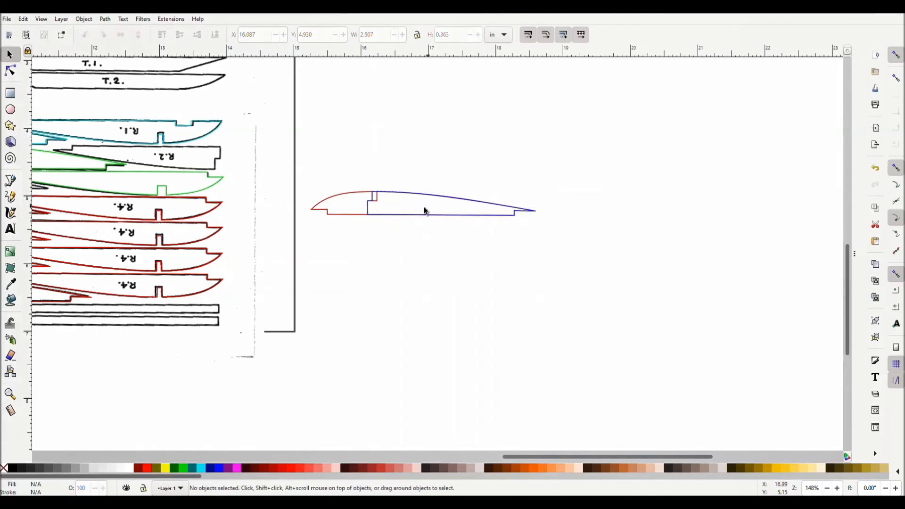
left_click(370, 213)
left_click_drag(370, 213, 233, 162)
double_click(84, 35)
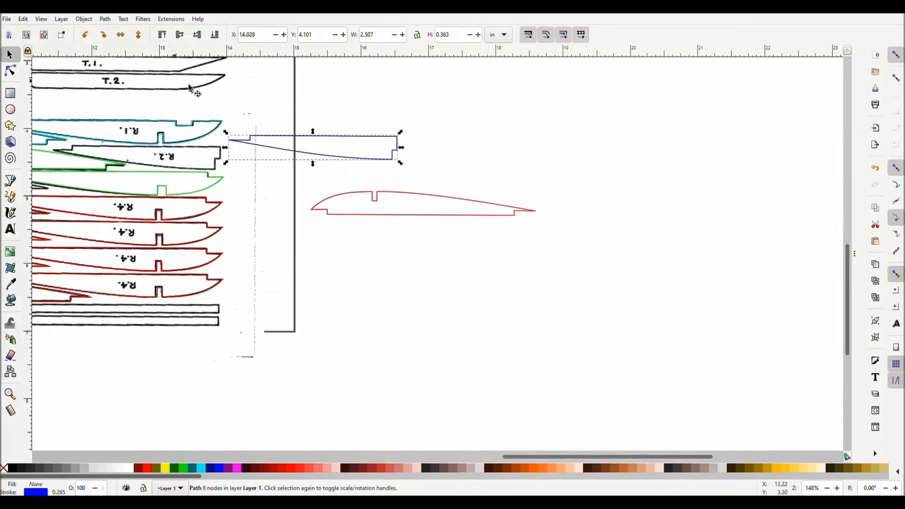
left_click_drag(324, 162, 137, 161)
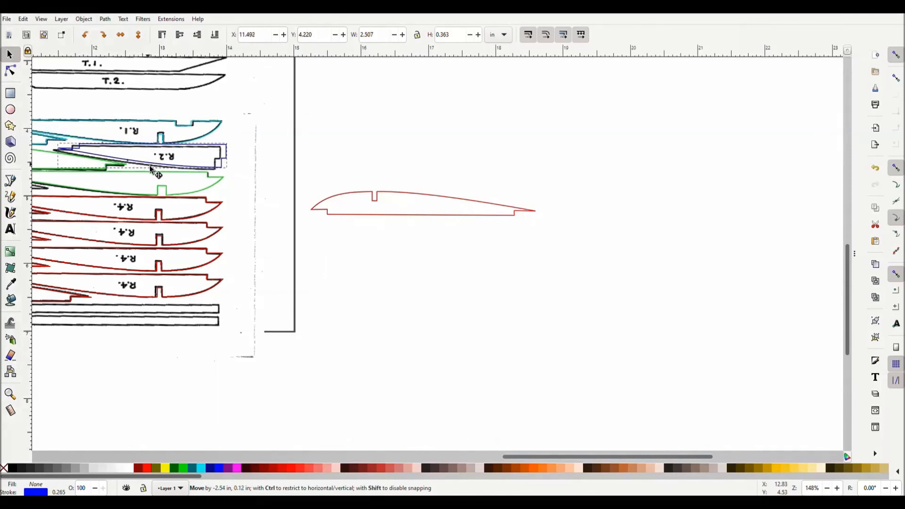
scroll(138, 160, "up", 3)
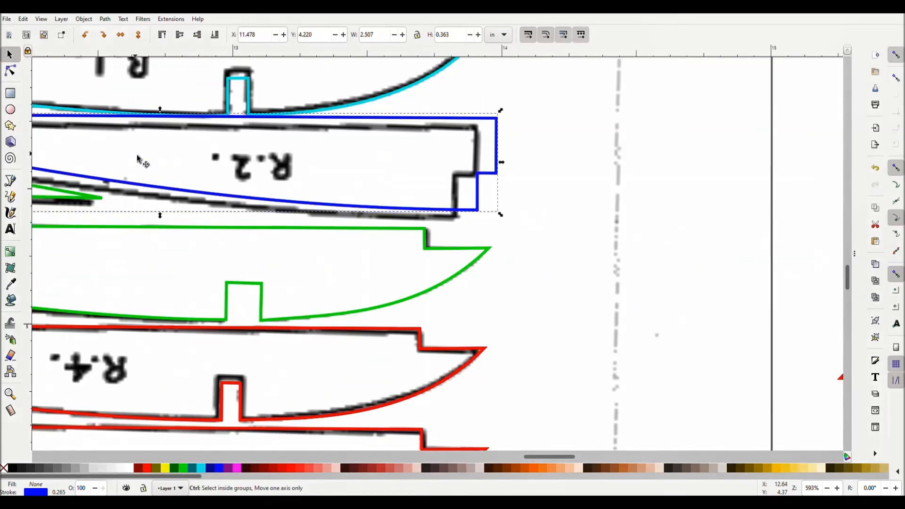
left_click_drag(550, 458, 531, 458)
left_click_drag(562, 132, 543, 136)
scroll(532, 195, "down", 5)
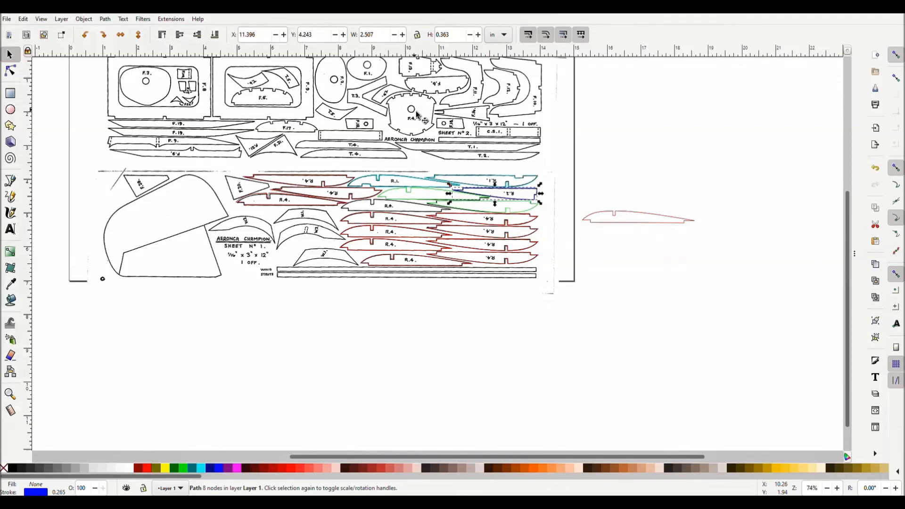
Delete the loose red rib outline beside the plan sheet
key("alt")
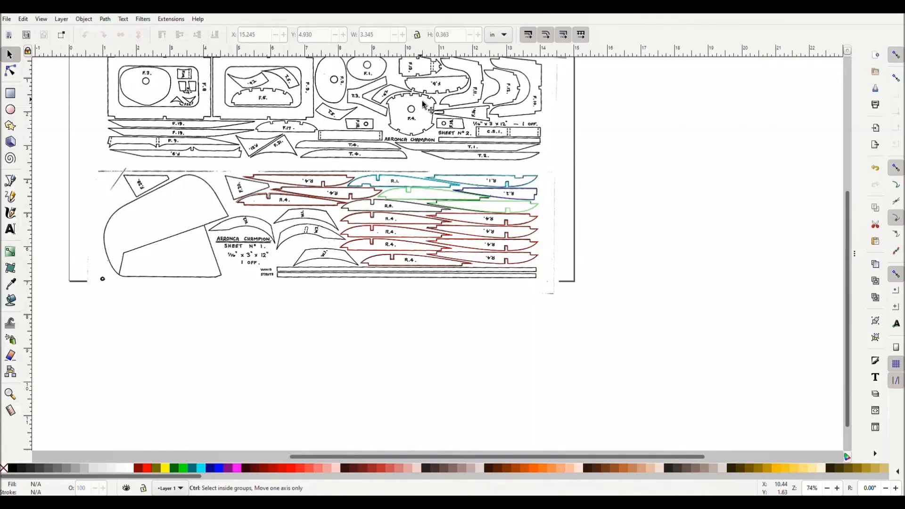
Start a Pen path at former F.4's upper left shoulder and trace with straight segments around its first two top notches
scroll(421, 106, "up", 2, "ctrl")
scroll(423, 105, "up", 2, "ctrl")
scroll(391, 84, "up", 2, "ctrl")
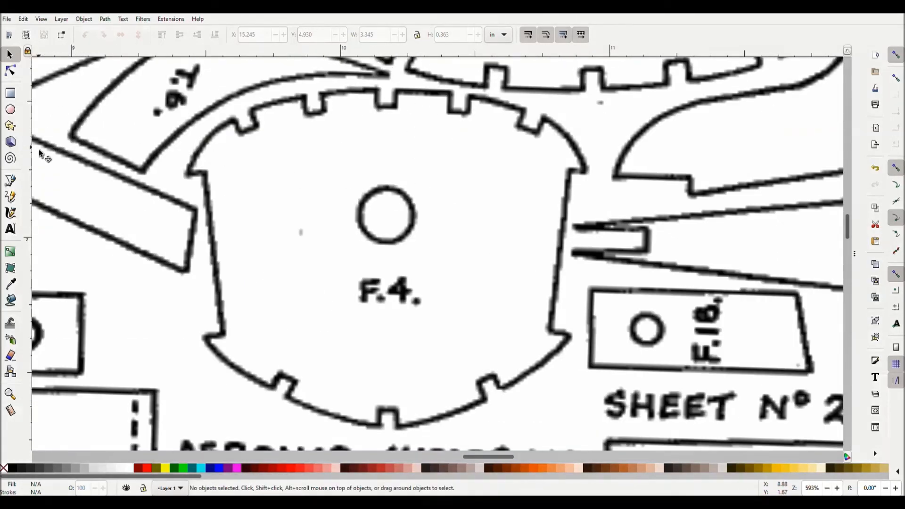
left_click(11, 182)
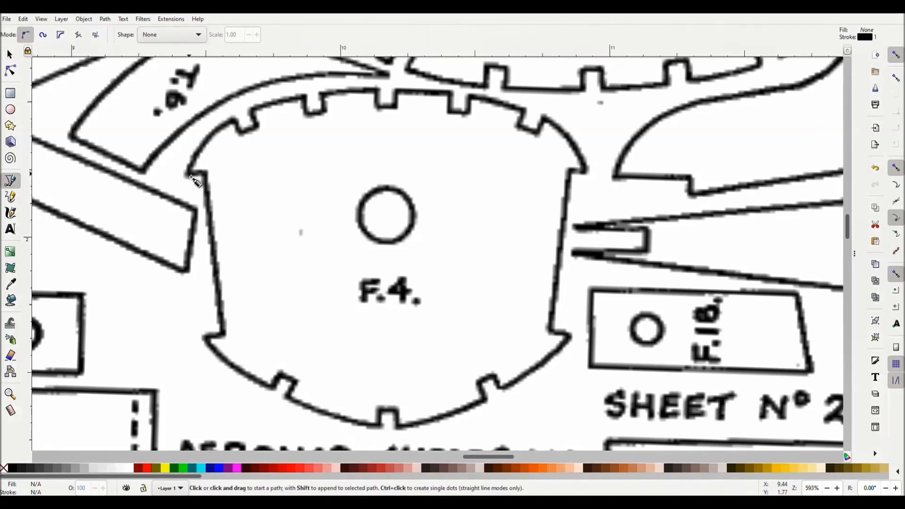
left_click(188, 176)
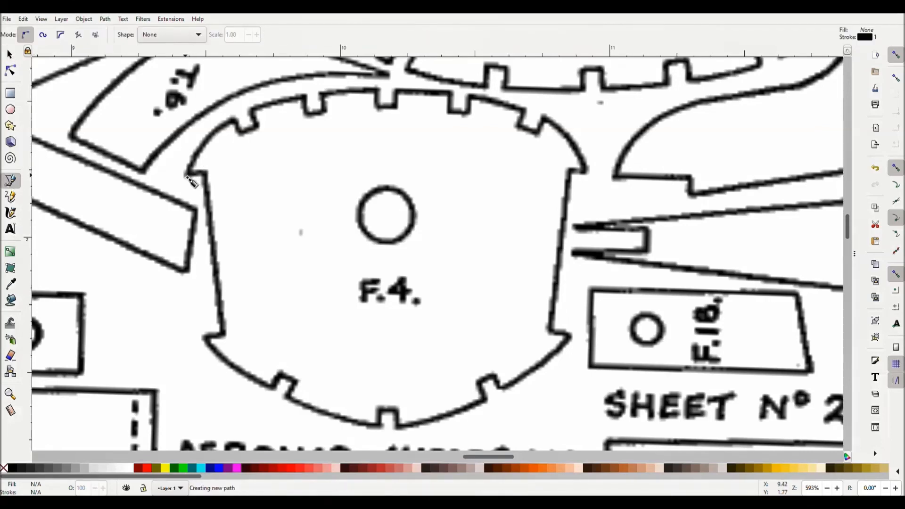
left_click(235, 120)
left_click(242, 132)
left_click(258, 126)
left_click(251, 110)
left_click(305, 97)
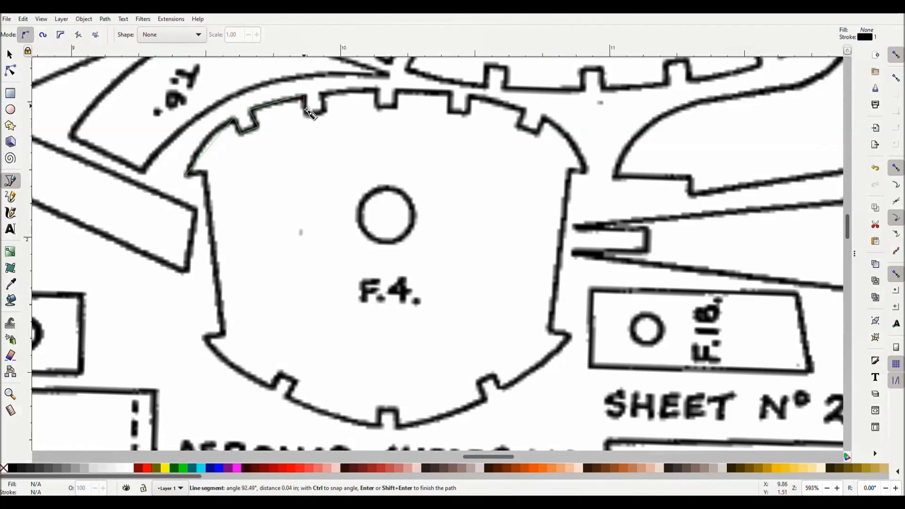
left_click(308, 114)
left_click(324, 112)
left_click(322, 93)
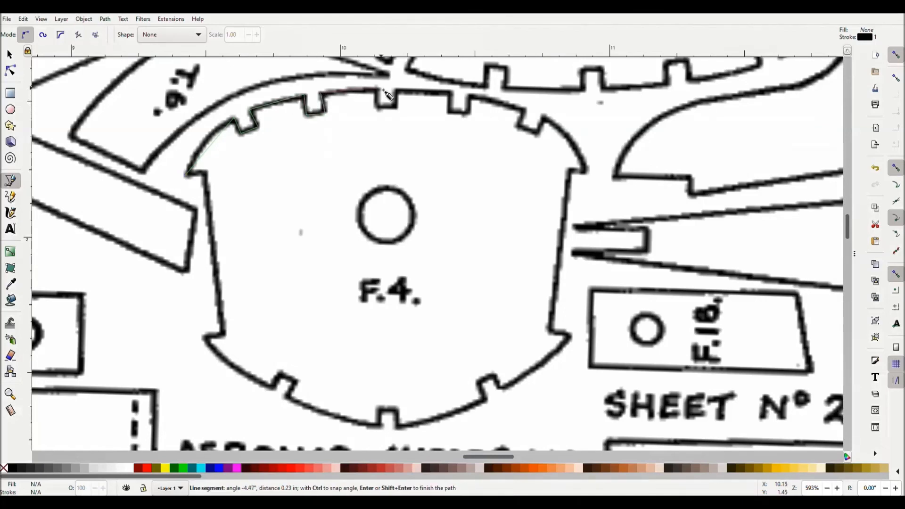
Continue the F.4 path along the top edge and around the centre notch and the fourth notch
left_click(379, 89)
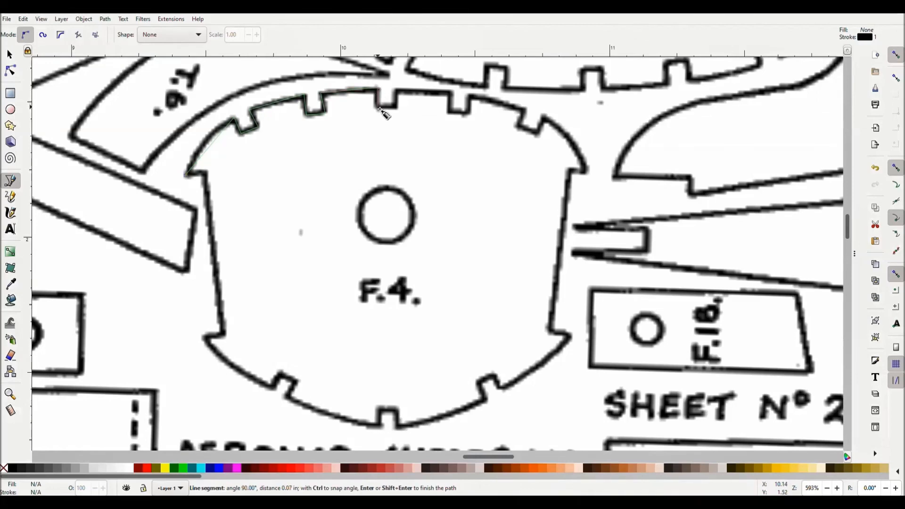
left_click(380, 108)
left_click(398, 109)
left_click(397, 91)
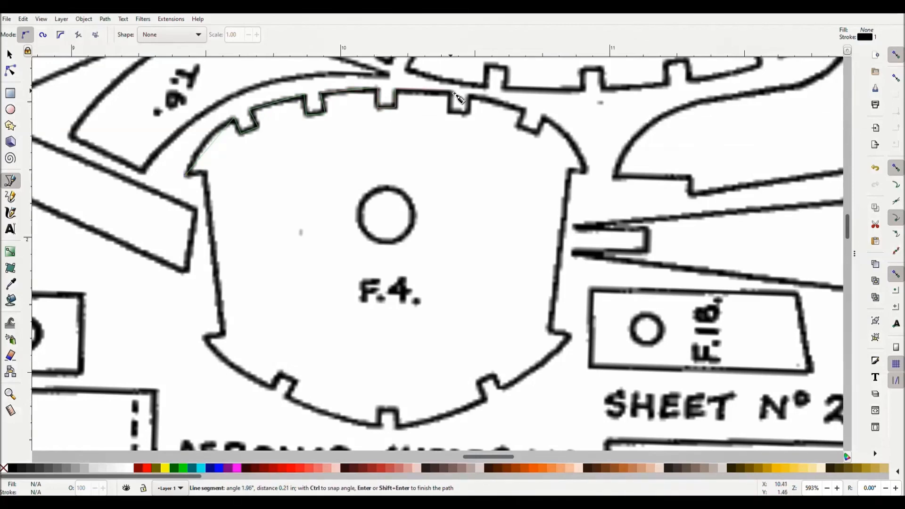
left_click(452, 94)
left_click(450, 113)
left_click(467, 114)
left_click(469, 96)
Continue the F.4 path around the fifth top notch, across the right shoulder and down the straight right side
left_click(525, 111)
left_click(518, 127)
left_click(537, 134)
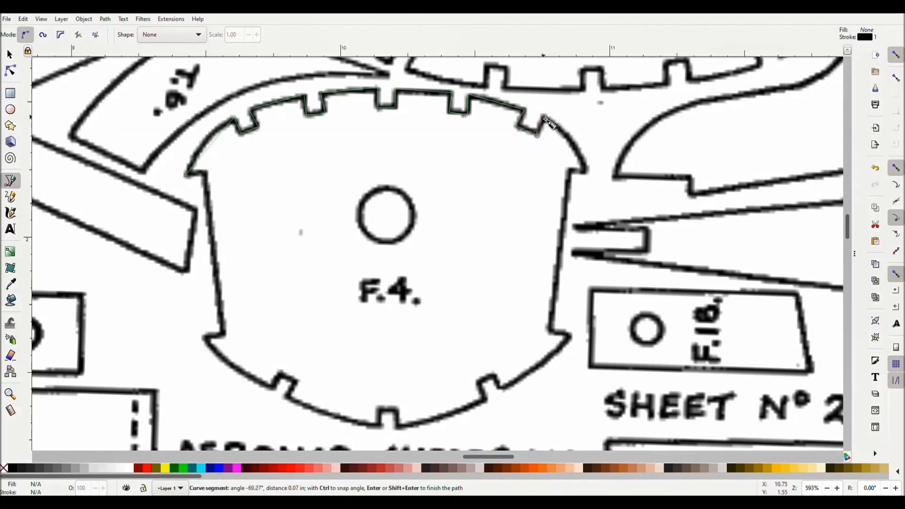
left_click(544, 118)
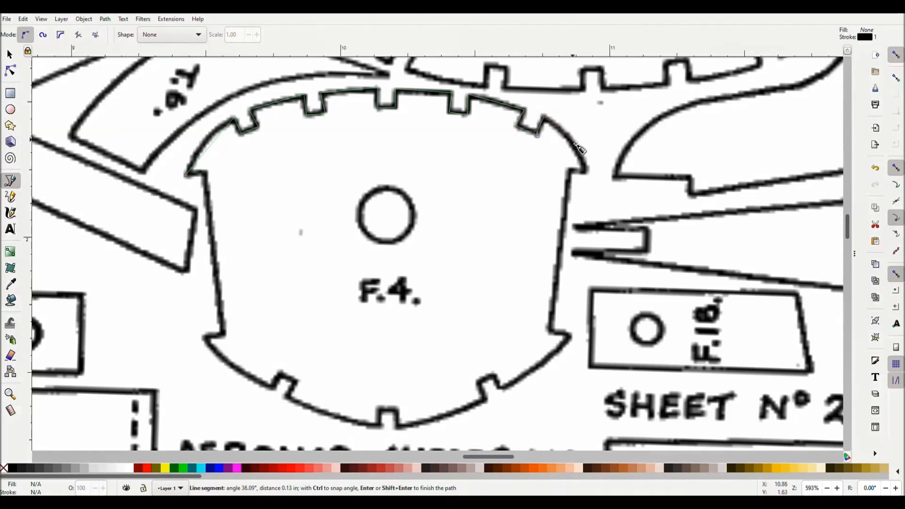
left_click(587, 172)
left_click(572, 173)
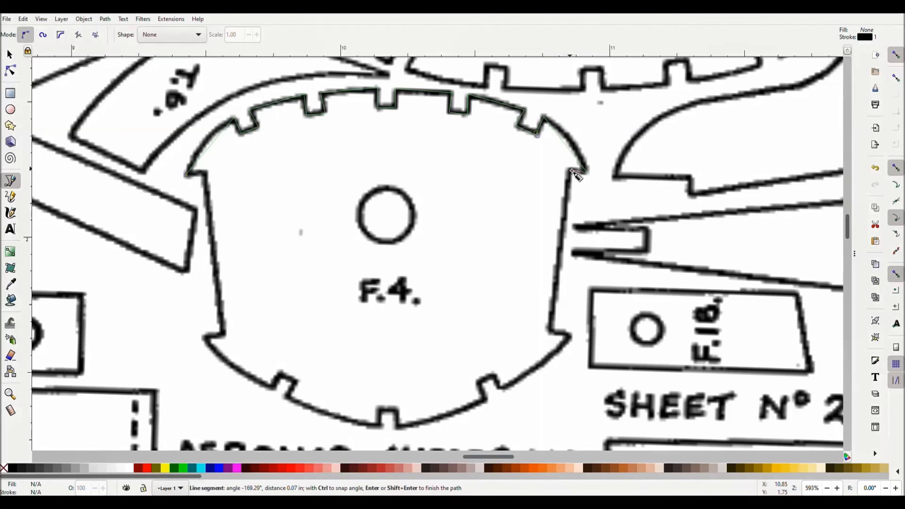
left_click(550, 331)
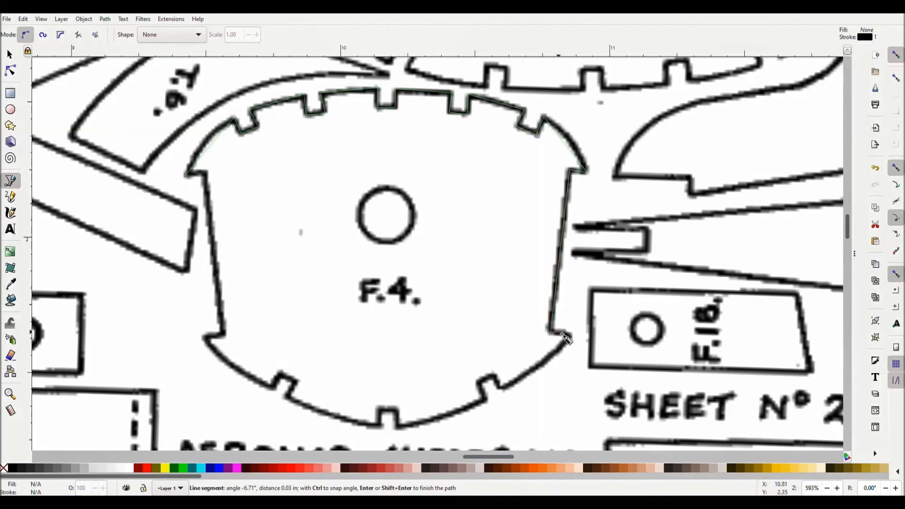
Extend the F.4 path around the lower right corner and the lower right notch
left_click(571, 337)
left_click(501, 384)
left_click(493, 375)
left_click(478, 382)
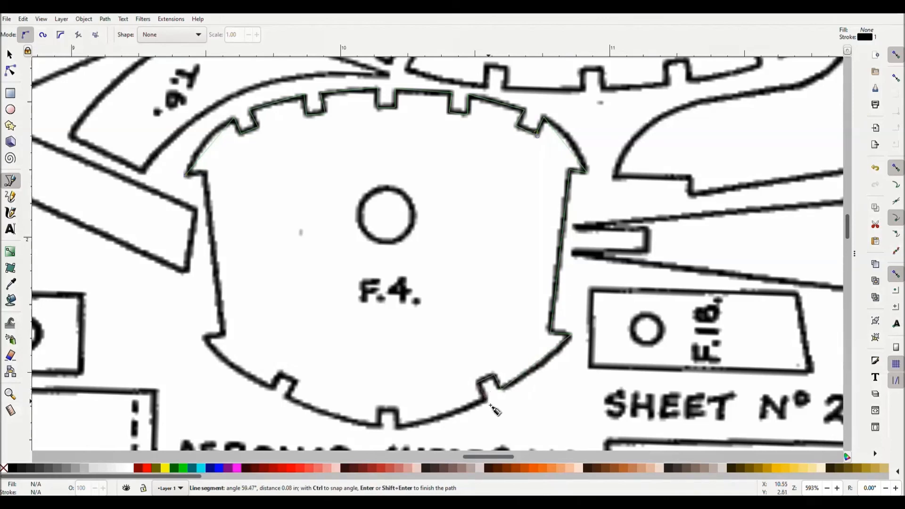
left_click(485, 400)
Trace the F.4 path around the bottom centre notch and the lower left notch
left_click_drag(396, 427, 396, 432)
left_click(398, 410)
left_click(379, 410)
left_click(380, 427)
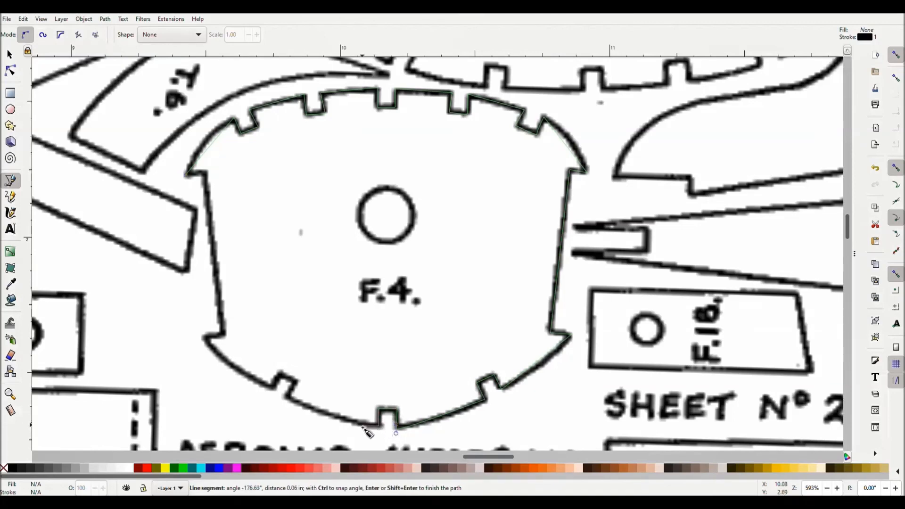
left_click(289, 400)
left_click(296, 384)
left_click(284, 375)
left_click(273, 390)
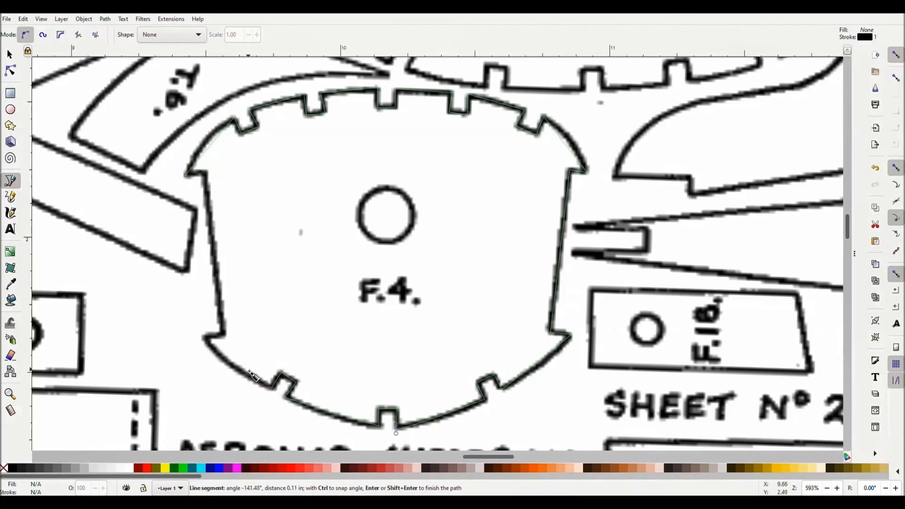
Trace F.4's lower left corner and left side, close the path at the upper left shoulder, and give it a red stroke
left_click(205, 340)
left_click(224, 333)
left_click(207, 173)
left_click(186, 175)
key("BackSpace")
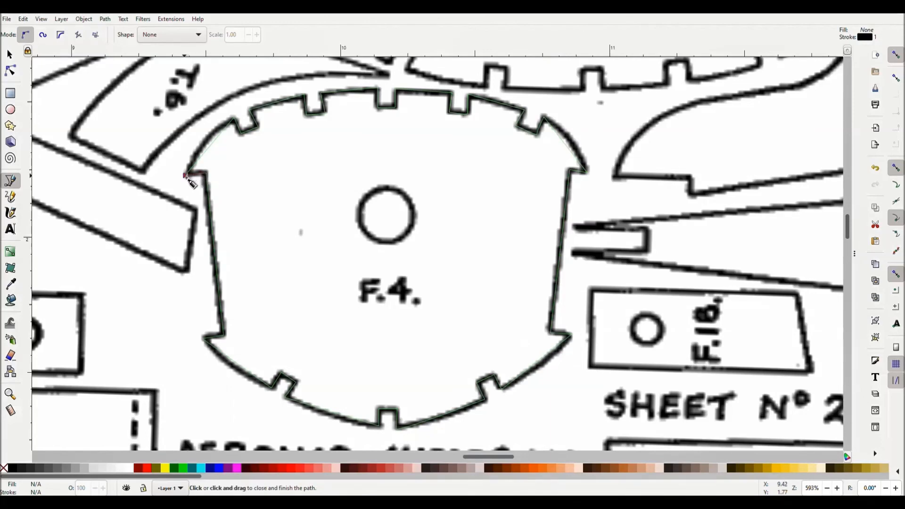
left_click(186, 175)
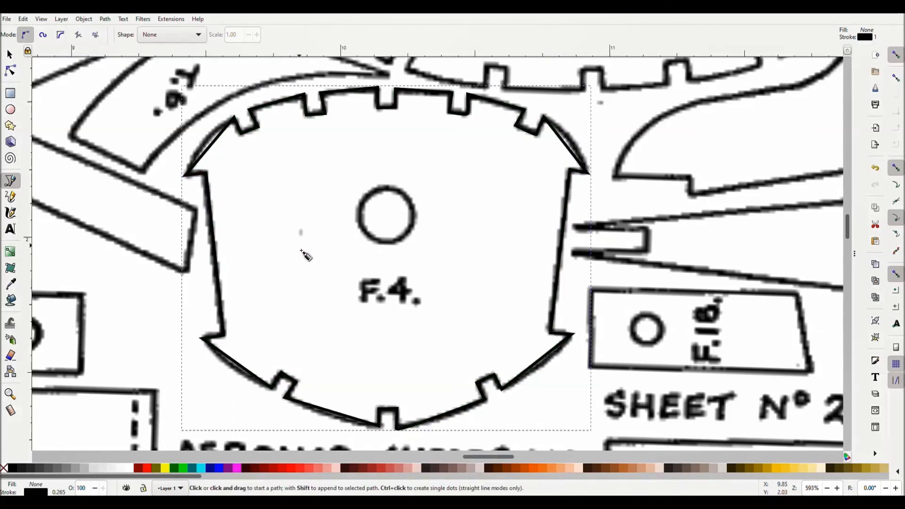
left_click(149, 471, "shift")
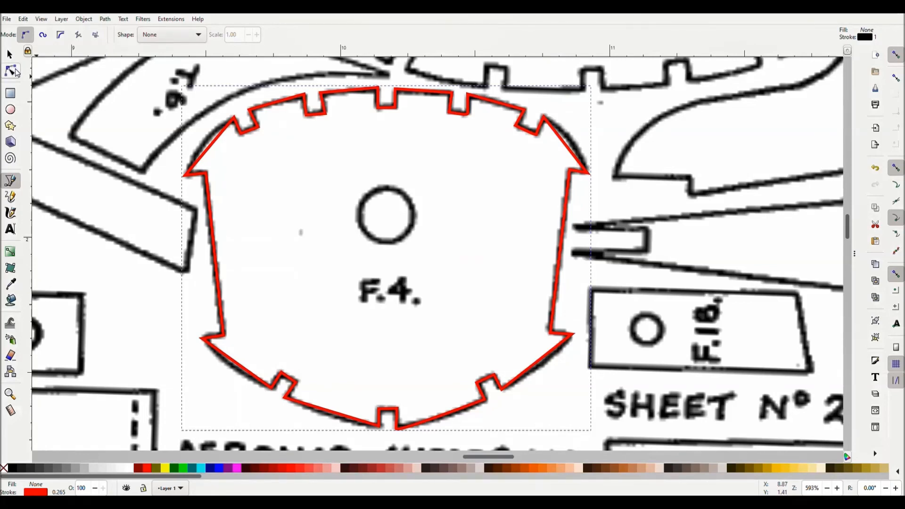
Adjust the nodes of F.4's first top notch and curve the upper left shoulder and adjacent top segment to the plan
left_click(13, 71)
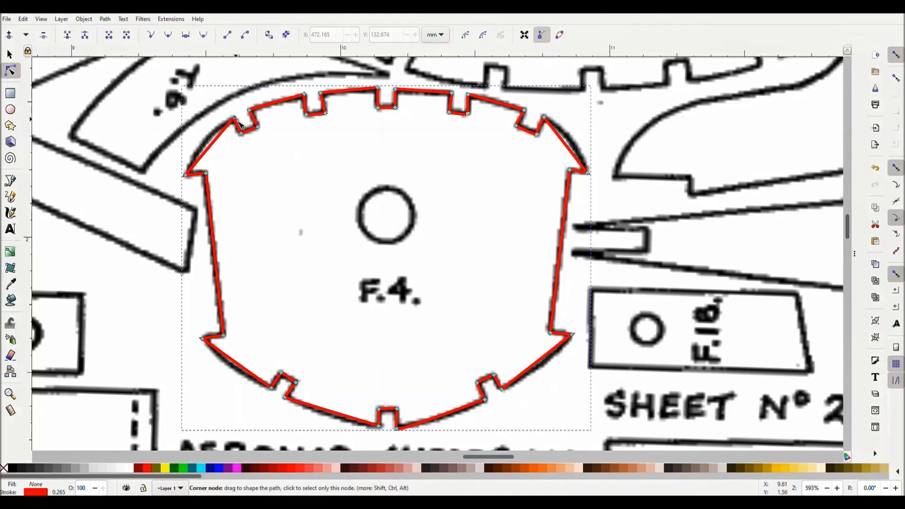
left_click_drag(235, 121, 236, 121)
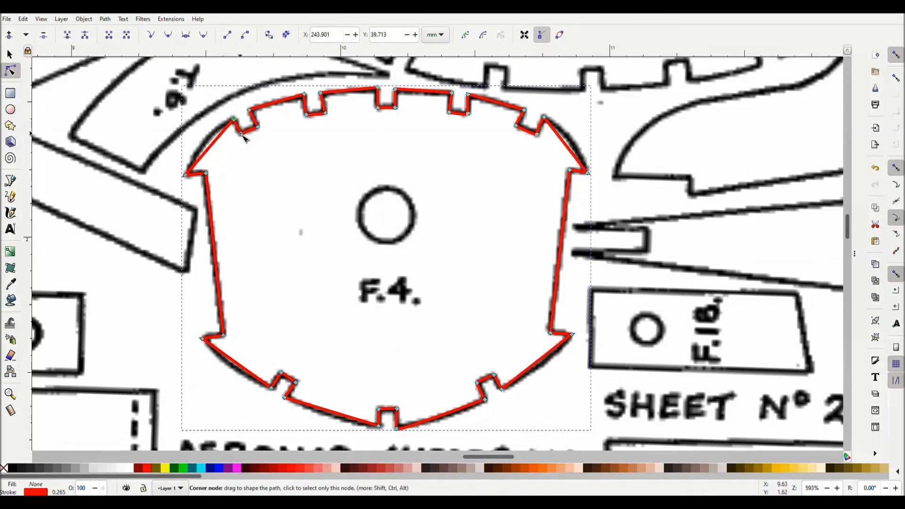
left_click_drag(244, 136, 241, 136)
left_click(257, 127)
left_click(250, 110)
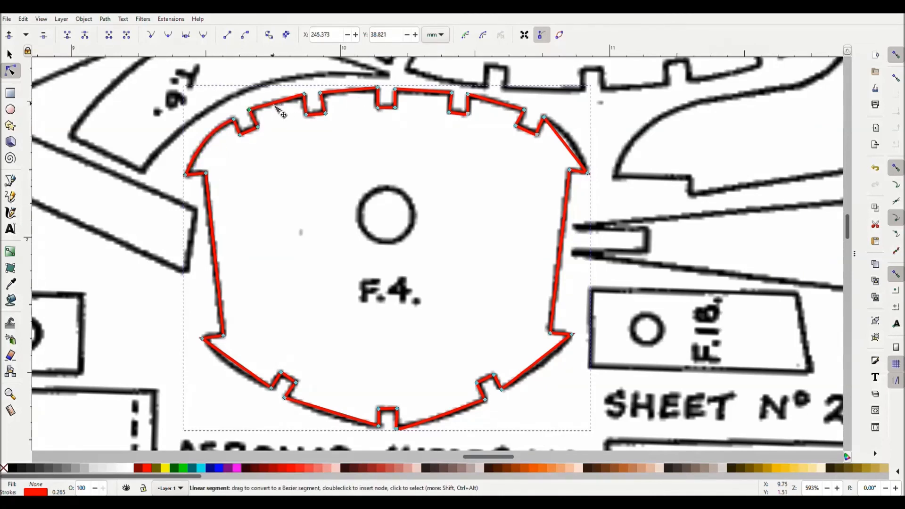
left_click_drag(276, 103, 275, 99)
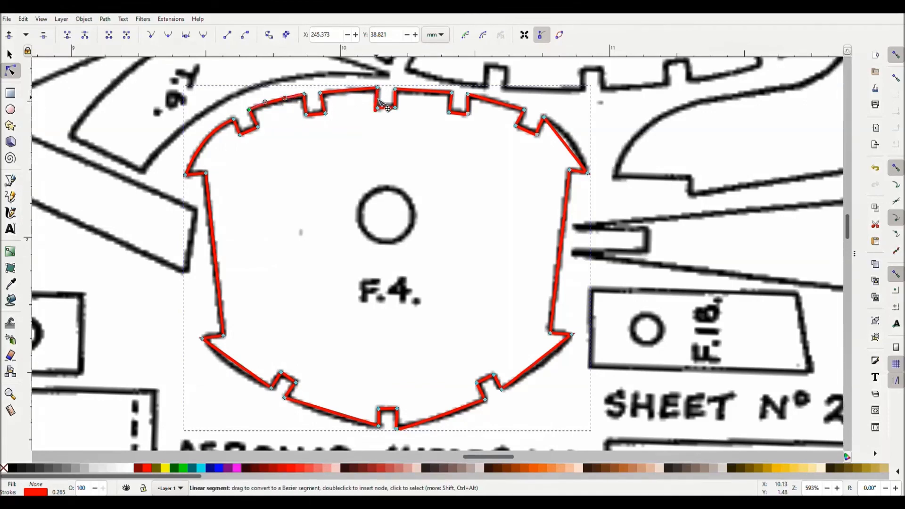
Fit F.4's remaining top edge to the plan by repositioning notch nodes and curving the segments through the upper right shoulder
left_click_drag(378, 89, 379, 91)
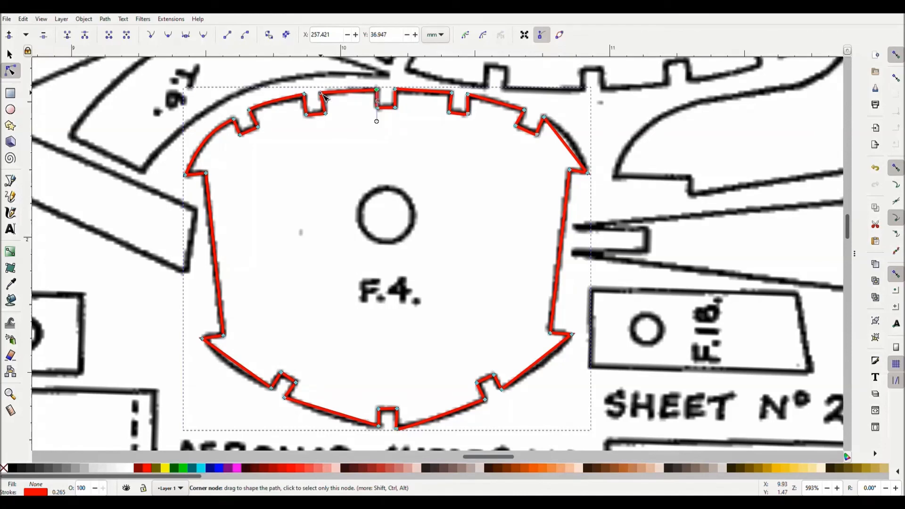
left_click(322, 94)
left_click_drag(352, 93, 353, 93)
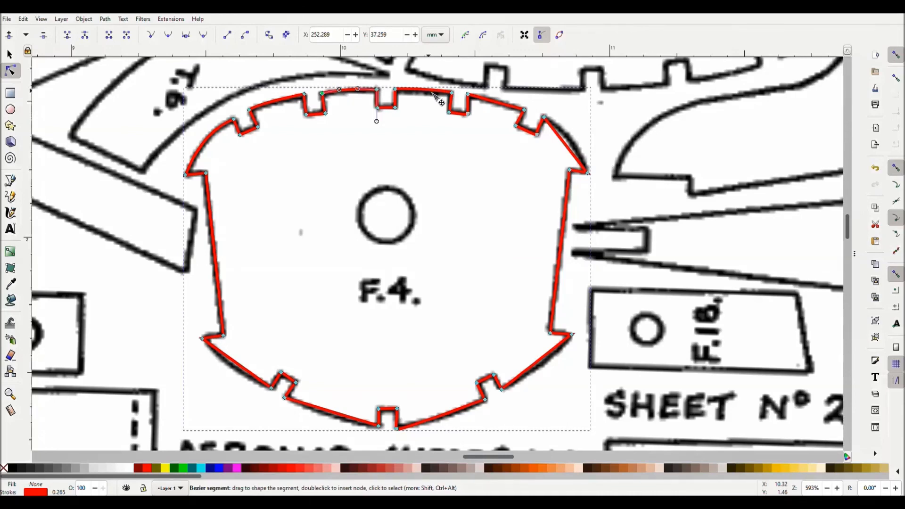
left_click(468, 95)
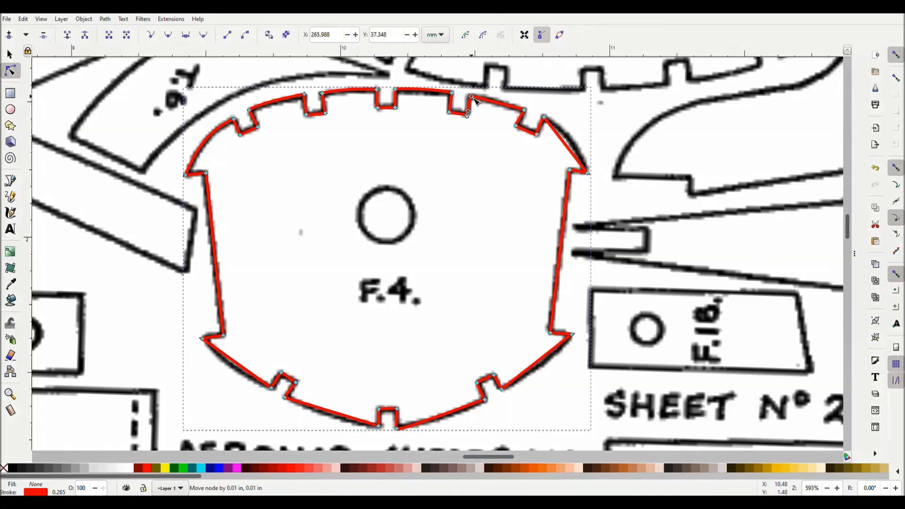
left_click_drag(508, 112, 506, 110)
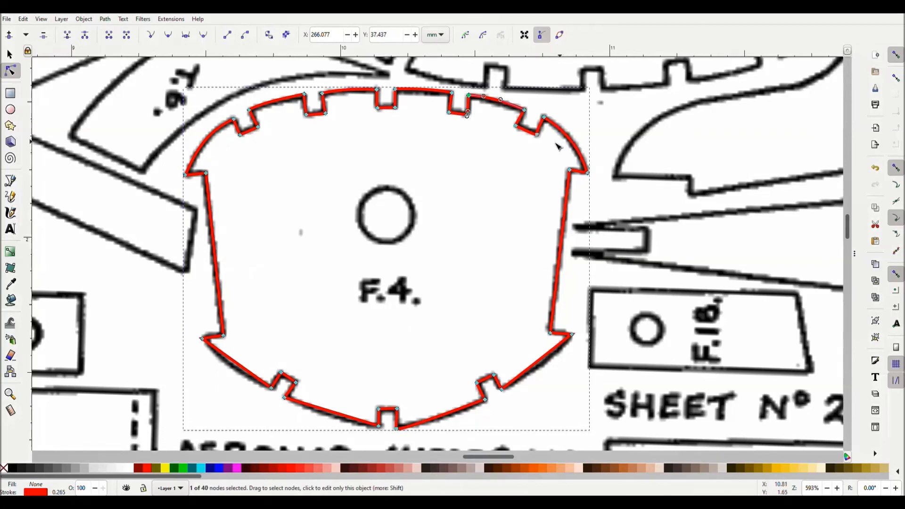
left_click(538, 134)
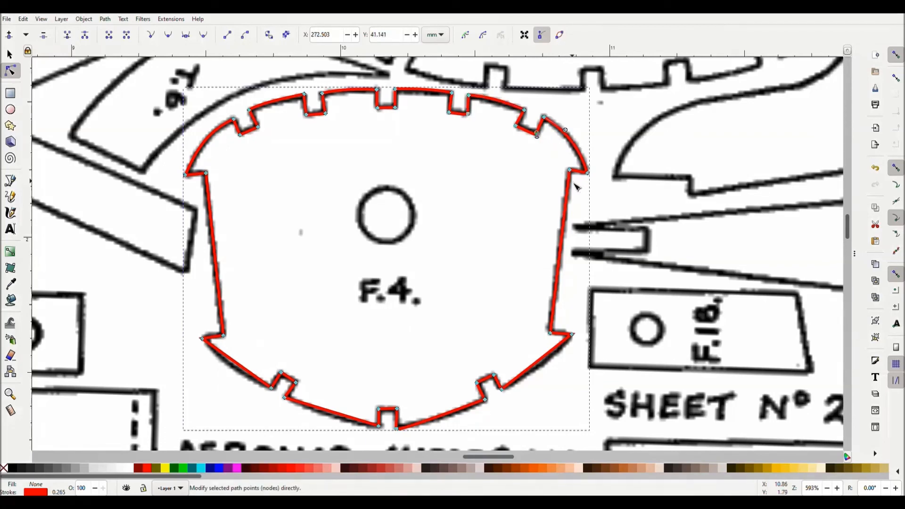
Curve F.4's lower edge segments to the plan and reposition the nodes at the lower right corner and bottom centre notch
left_click(572, 334)
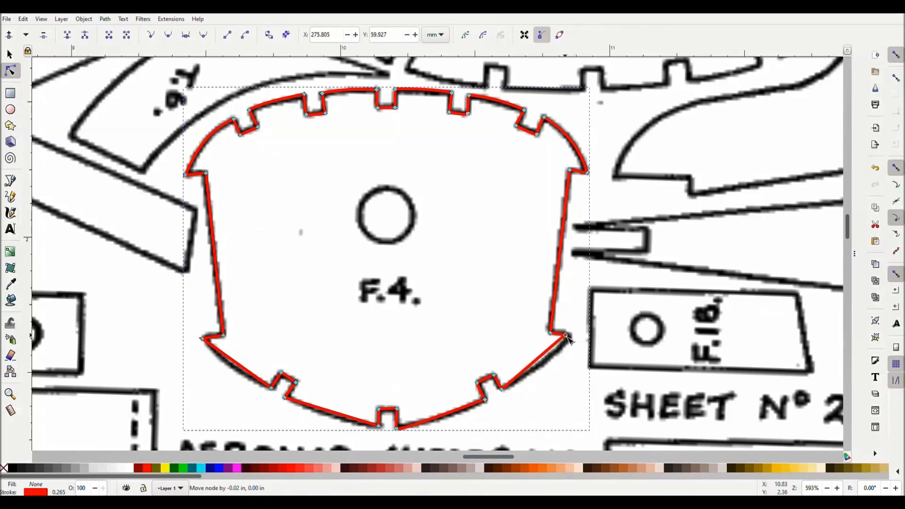
left_click_drag(538, 362, 541, 368)
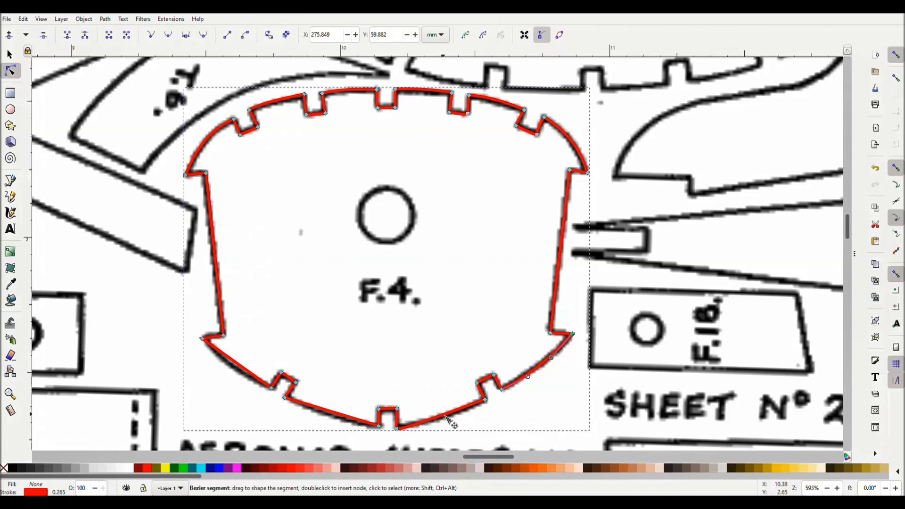
left_click_drag(445, 416, 453, 418)
left_click_drag(398, 428, 401, 428)
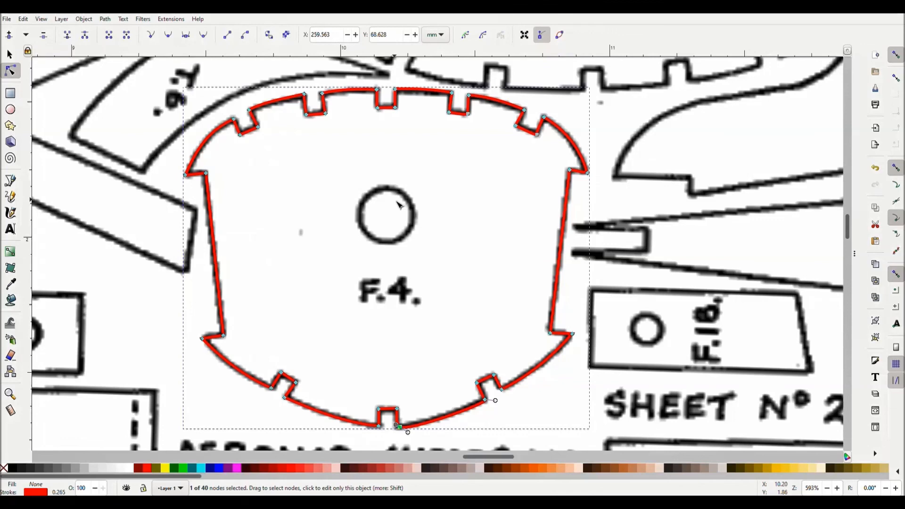
Draw an ellipse with radii of about 2.63 and 2.59 mm over F.4's centre hole
left_click(11, 111)
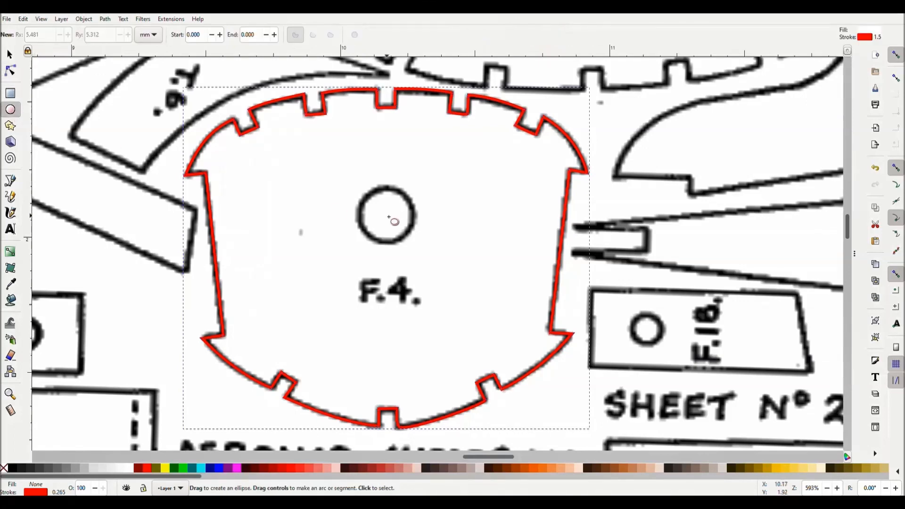
left_click_drag(364, 193, 423, 252)
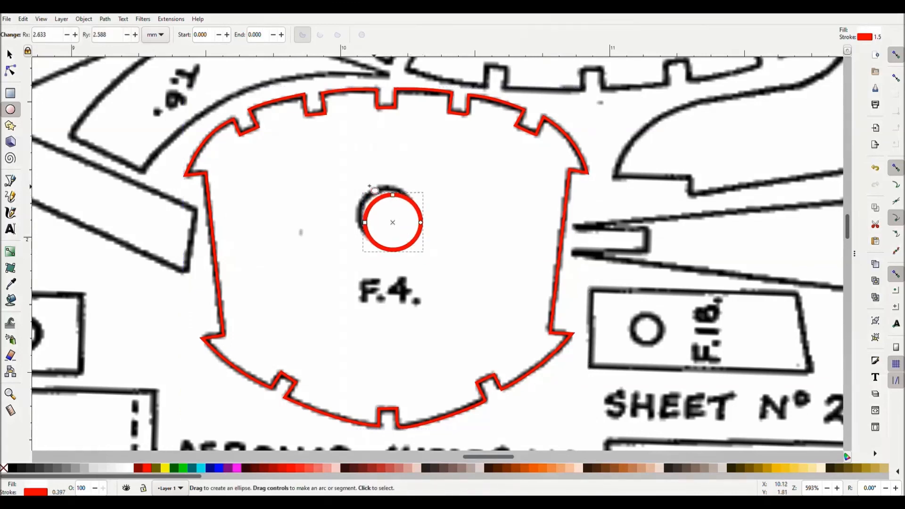
left_click(9, 54)
left_click_drag(415, 199, 410, 194)
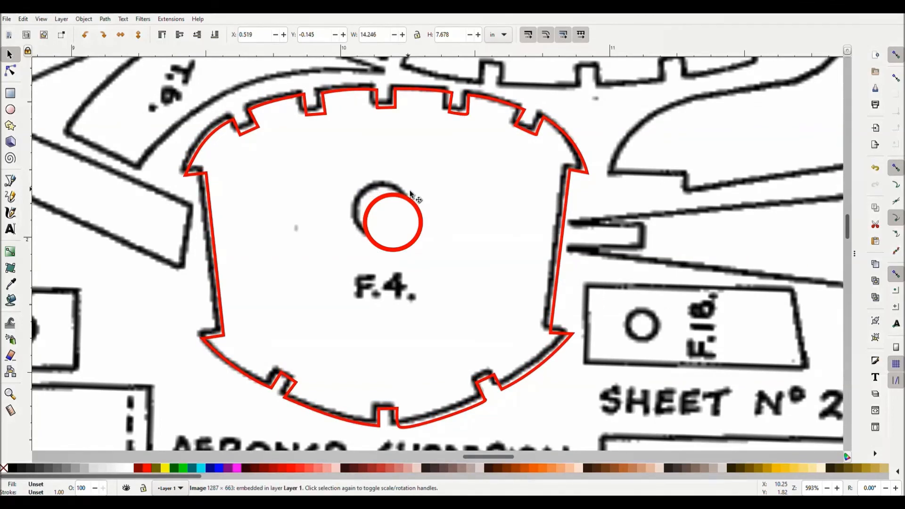
key("ctrl")
key("ctrl+z")
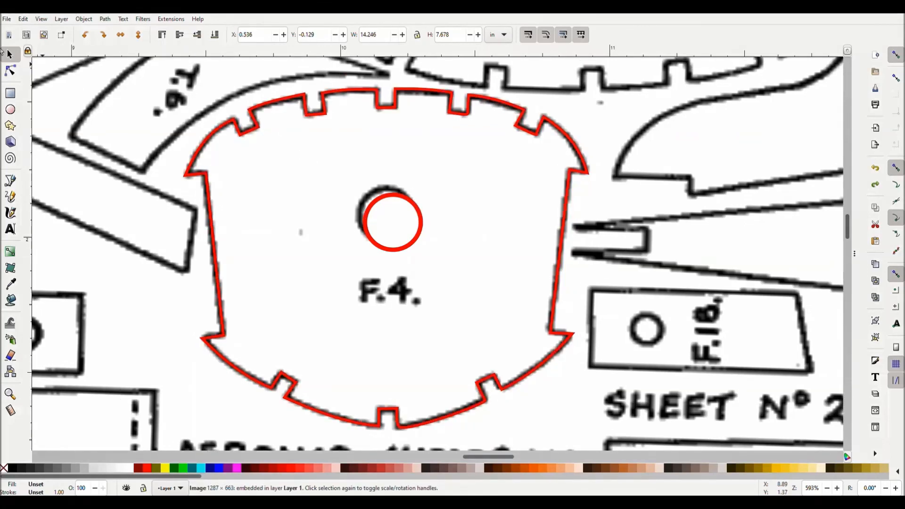
Move the red circle onto F.4's centre hole at X 10.051, Y 1.805 in and scale it to 0.232 × 0.232 in
left_click_drag(423, 219, 412, 208)
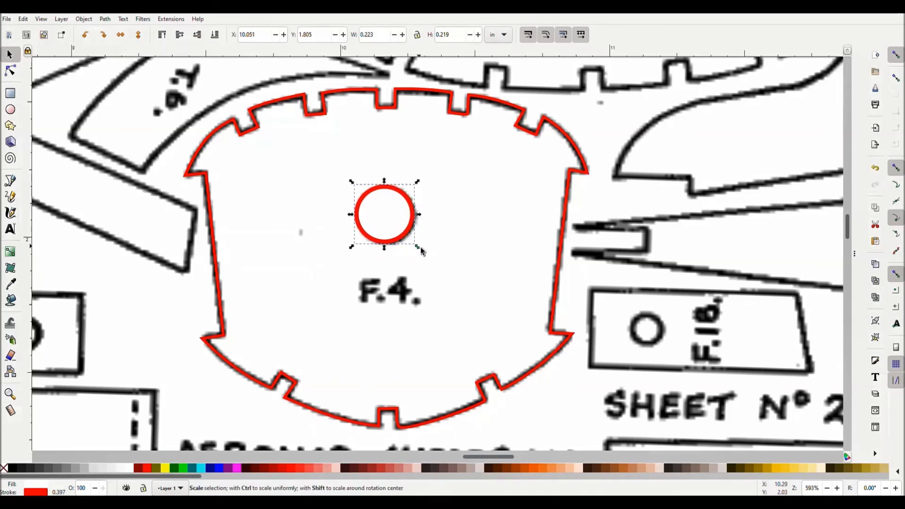
left_click_drag(421, 249, 424, 251)
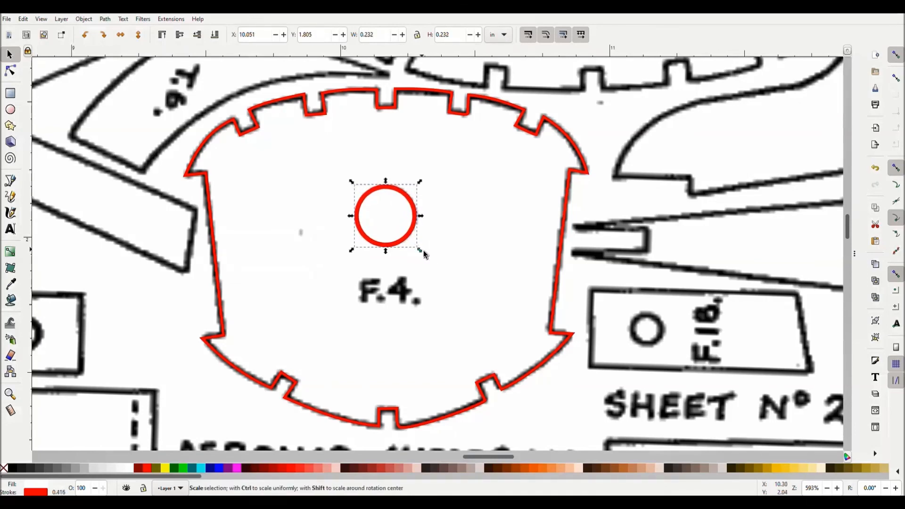
left_click(423, 254)
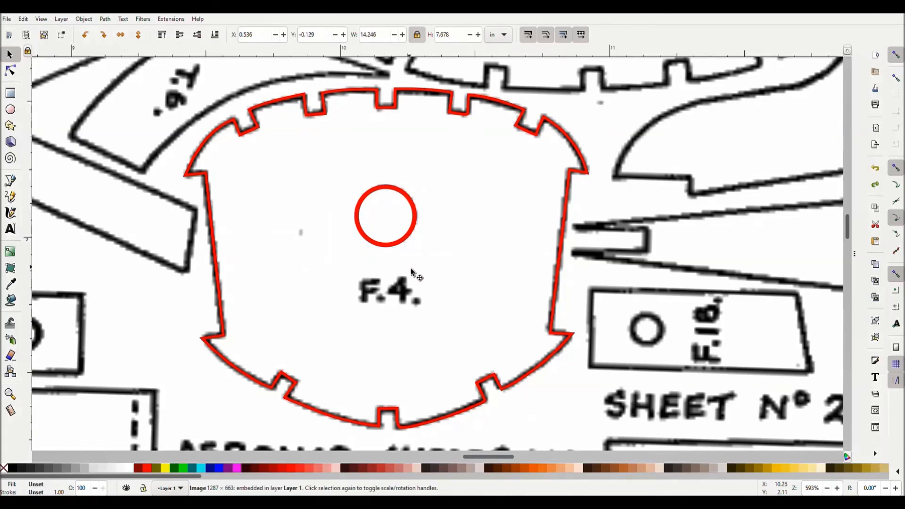
key("ctrl")
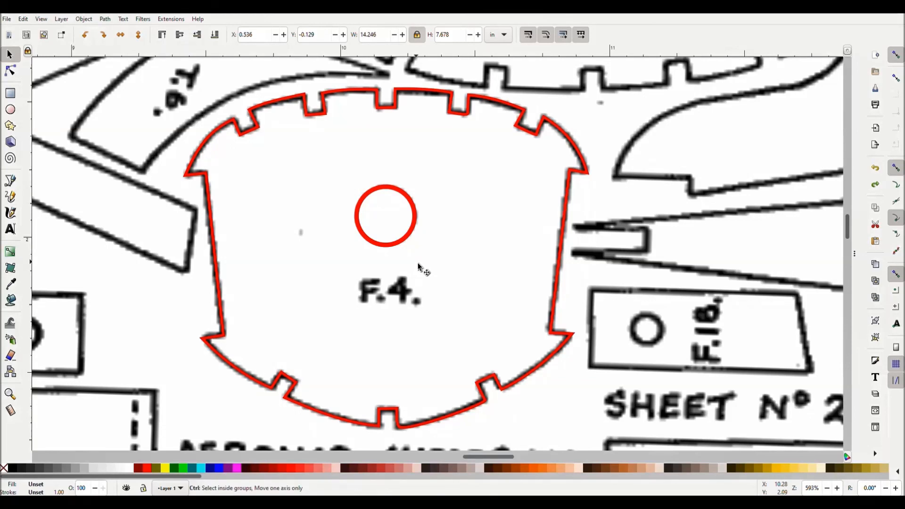
Start a Bezier path at the upper left tip of F.10 and trace the stepped top edge to the upper right corner
scroll(417, 252, "down", 3)
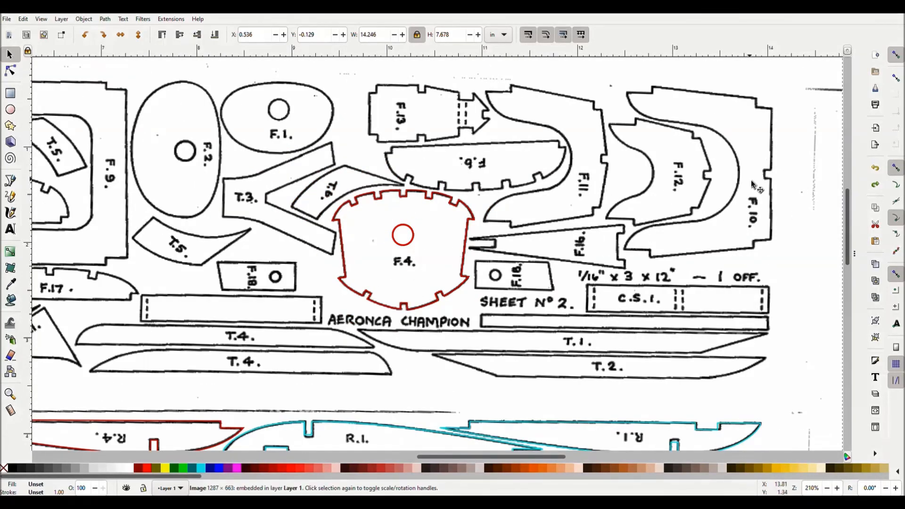
scroll(785, 134, "up", 3)
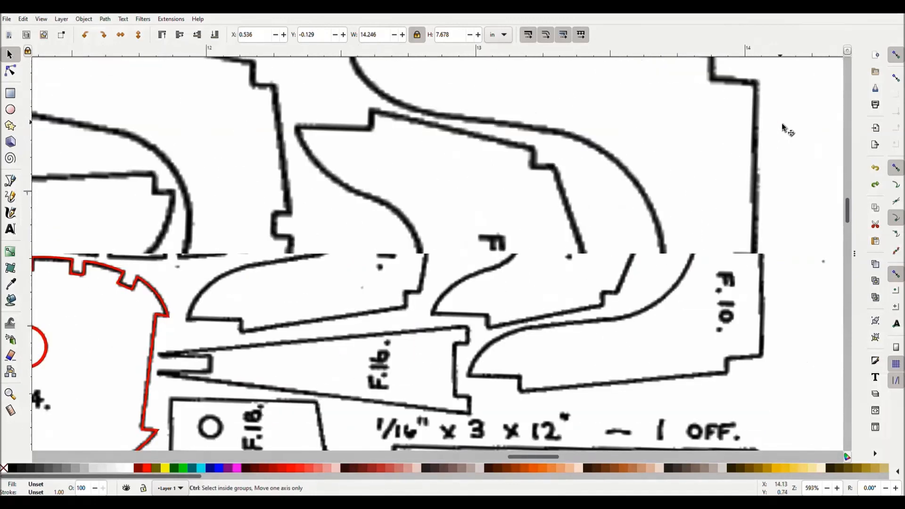
scroll(775, 136, "down", 1)
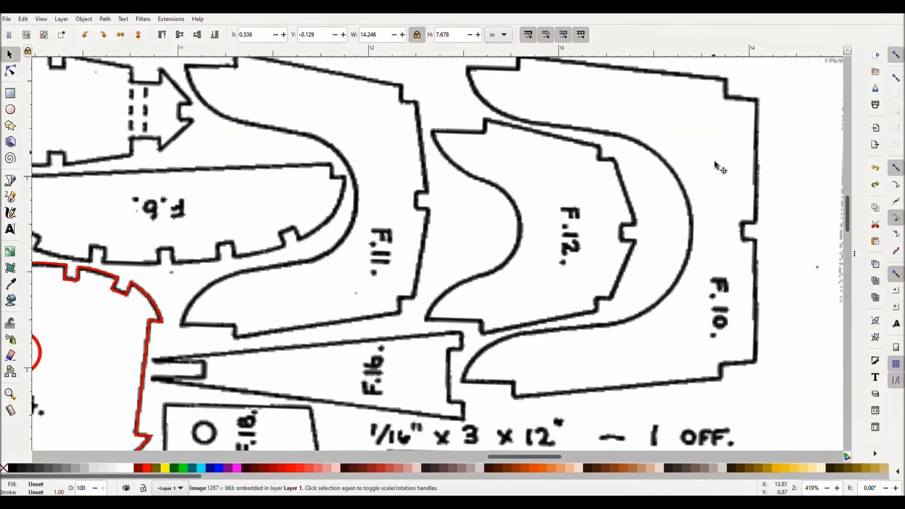
left_click_drag(849, 216, 849, 213)
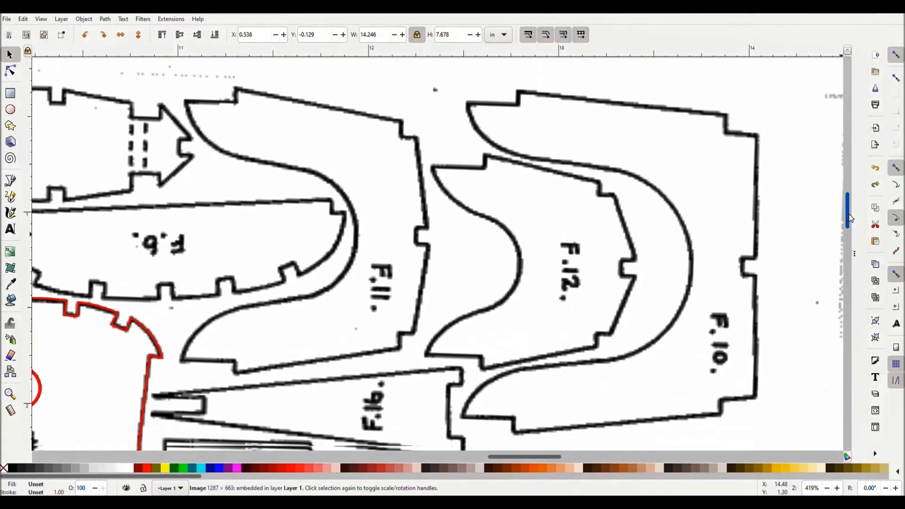
left_click(11, 180)
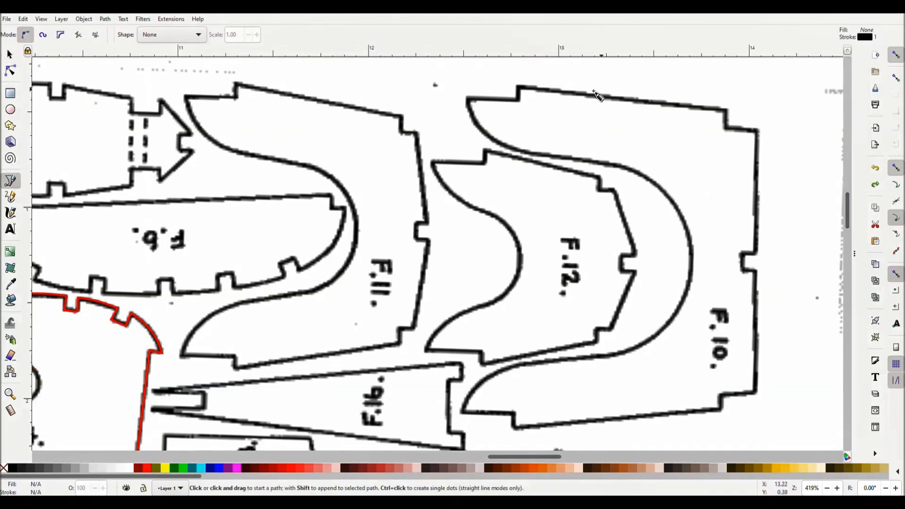
left_click(470, 98)
left_click(518, 99)
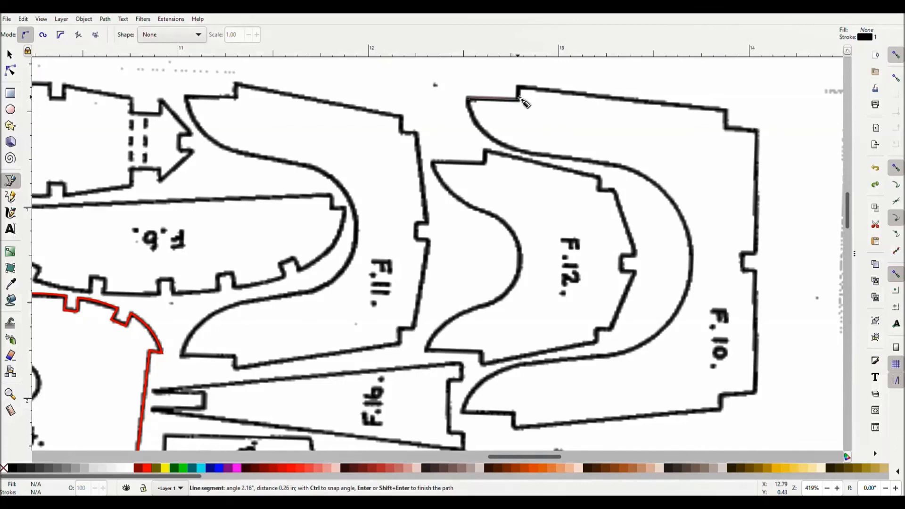
left_click(520, 87)
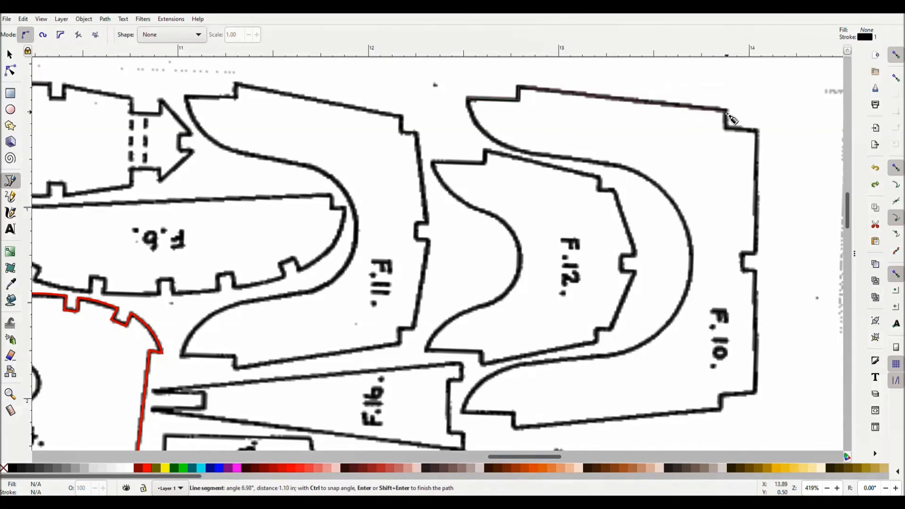
left_click(725, 111)
left_click(727, 127)
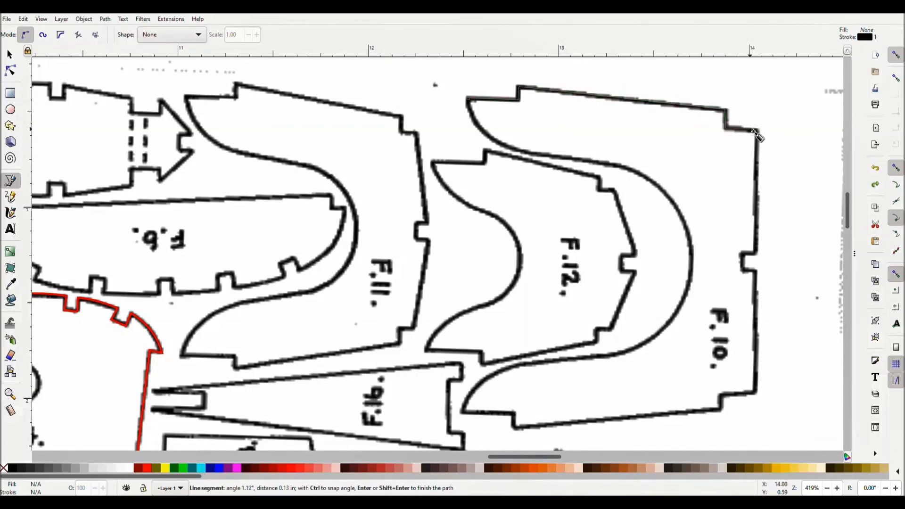
left_click(758, 133)
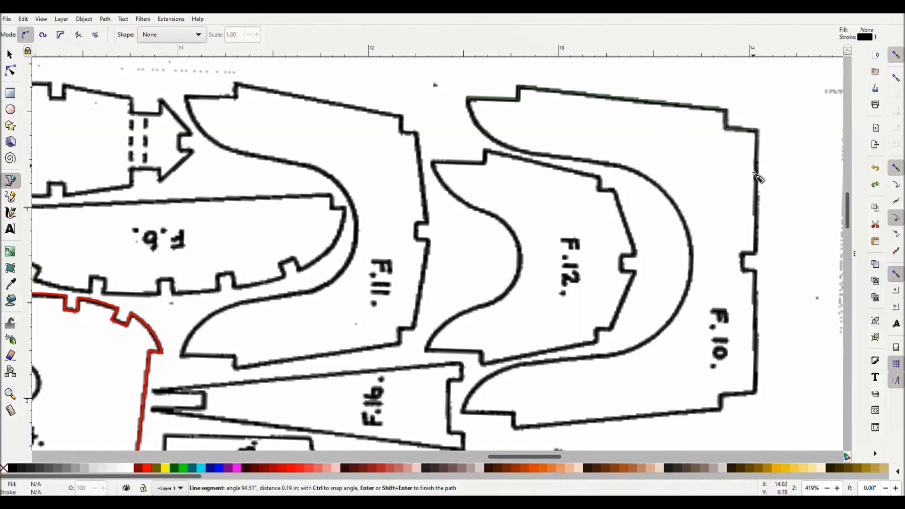
Continue the path down F.10's right edge around the notch, then along the stepped lower edge to the lower left tip
left_click(759, 253)
left_click(742, 255)
left_click(742, 272)
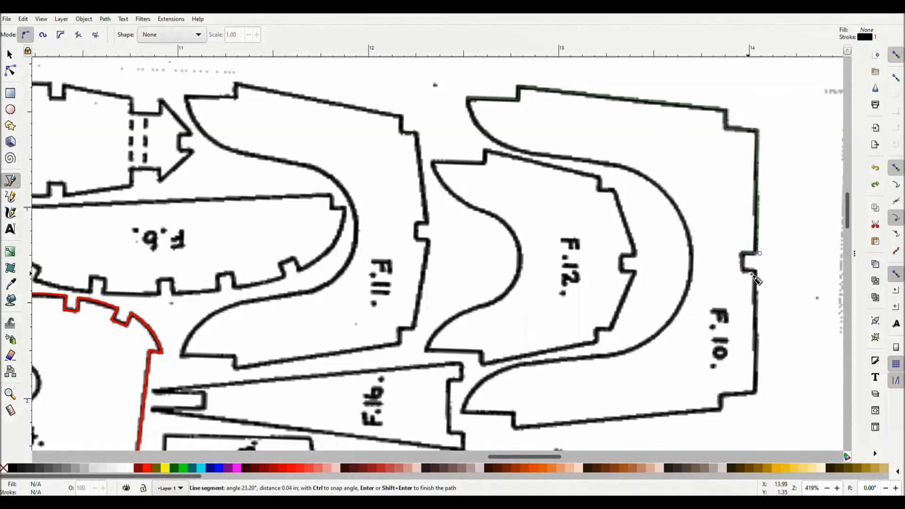
left_click(756, 273)
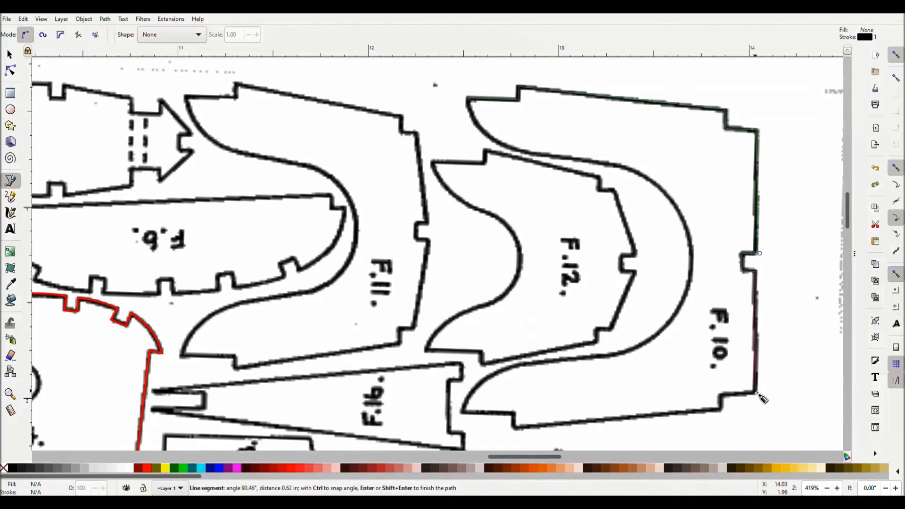
left_click(757, 393)
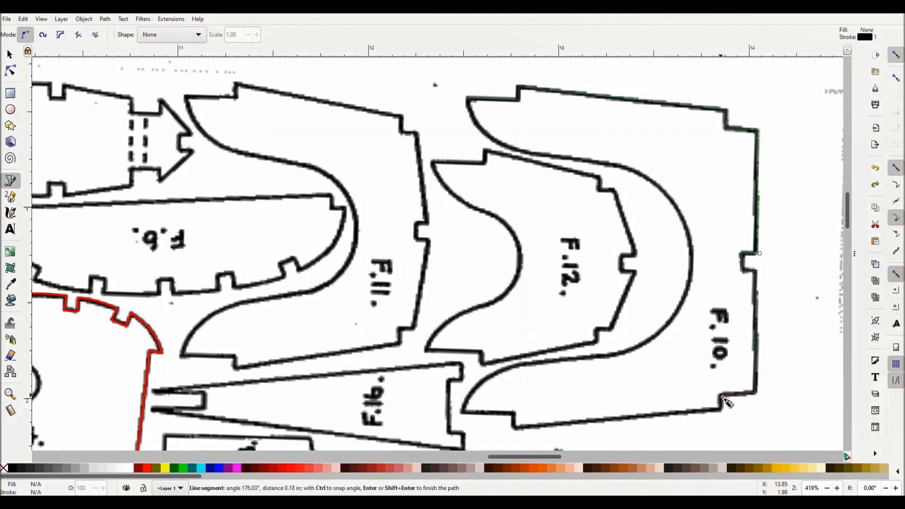
left_click(721, 396)
left_click(720, 410)
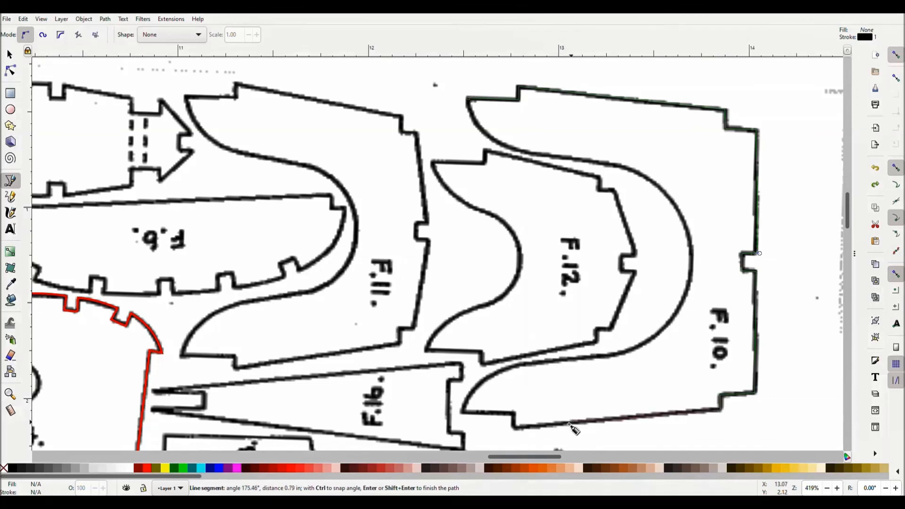
left_click(515, 428)
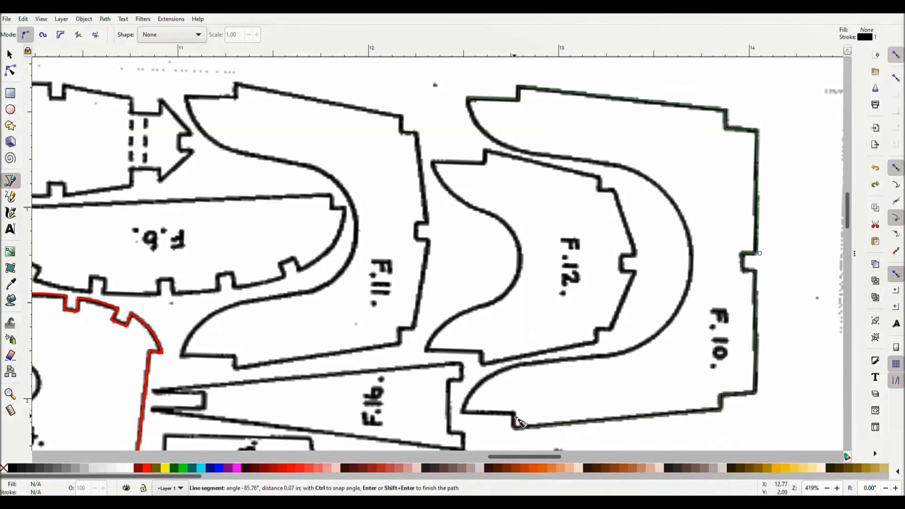
left_click(514, 414)
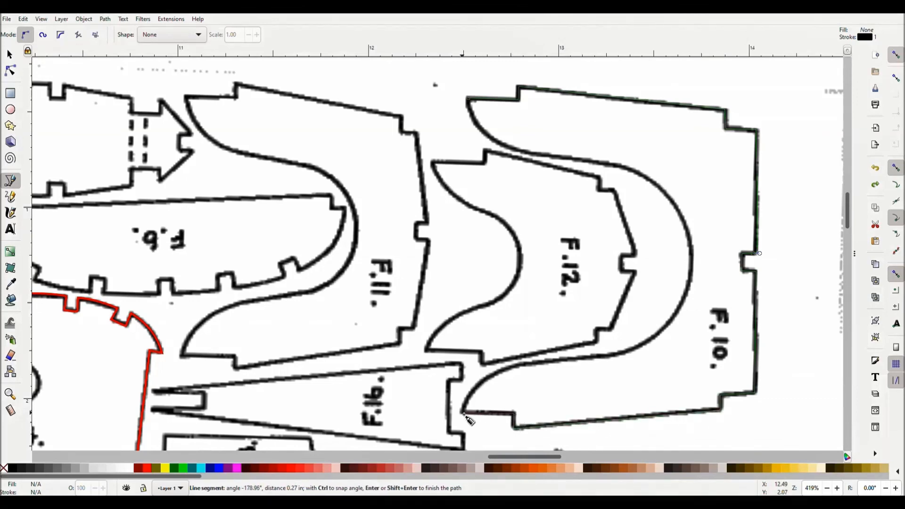
left_click(464, 414)
Close the F.10 outline with straight segments between points on the inner curve and give it a red stroke
left_click(521, 365)
left_click(616, 356)
left_click(689, 270)
left_click(618, 167)
left_click(529, 154)
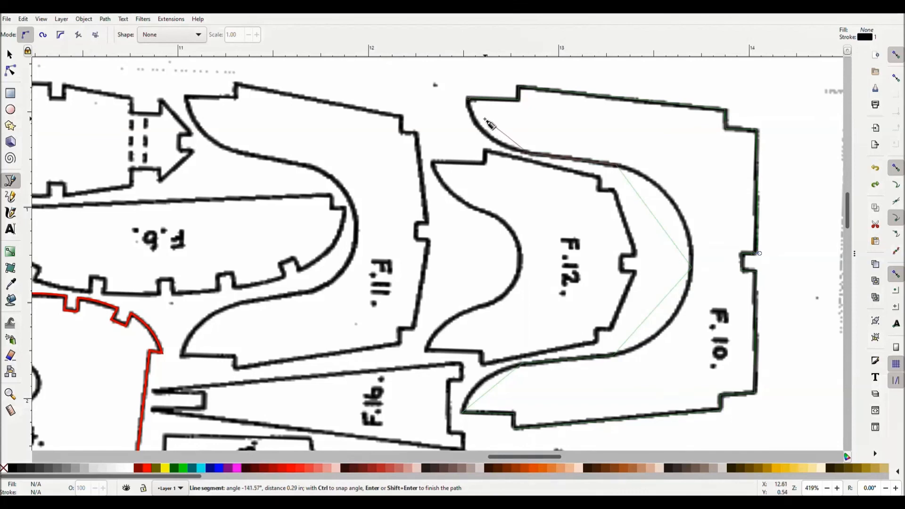
left_click(471, 100)
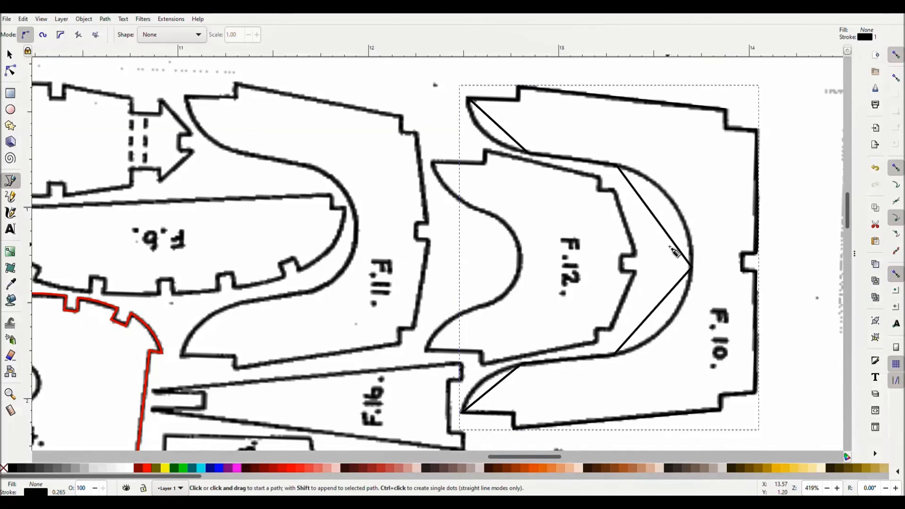
left_click(146, 471, "shift")
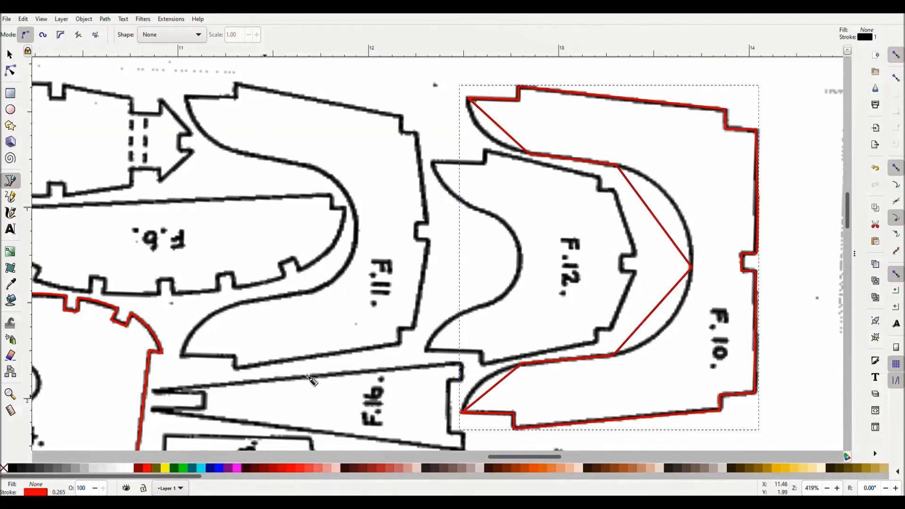
Bend the four straight segments cutting across F.10's inner edge to match the plan's curves, and save the document
left_click(12, 71)
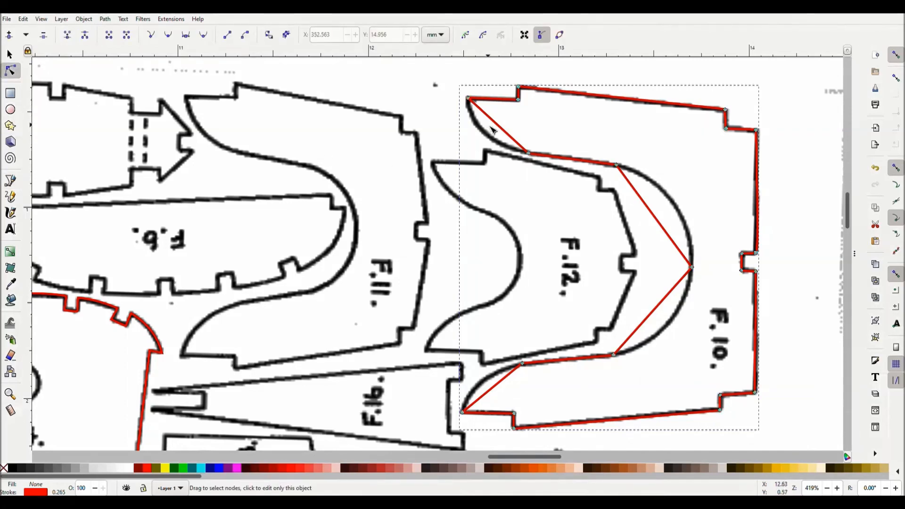
left_click_drag(502, 137, 496, 145)
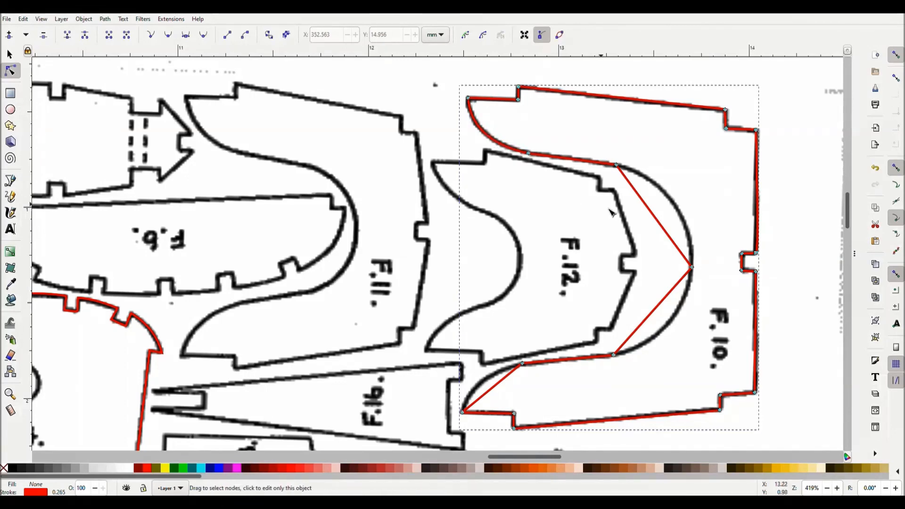
left_click_drag(665, 218, 678, 209)
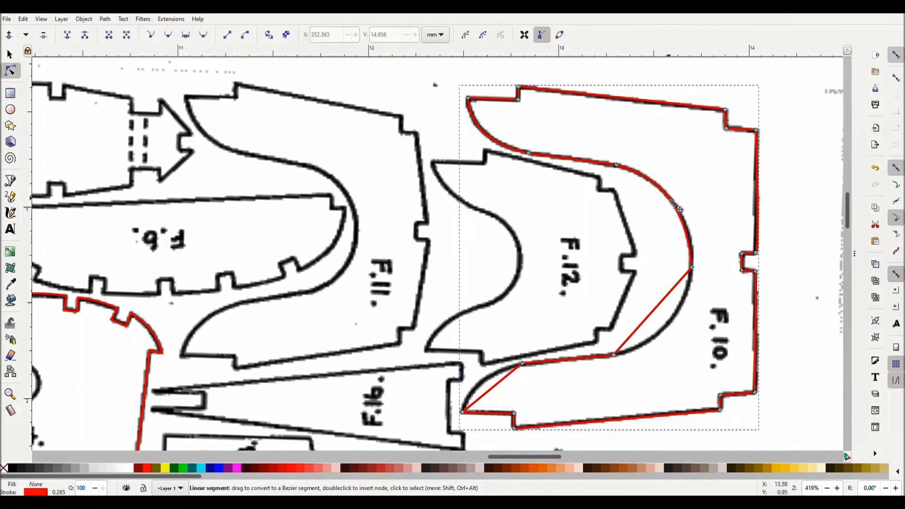
left_click_drag(661, 314, 674, 327)
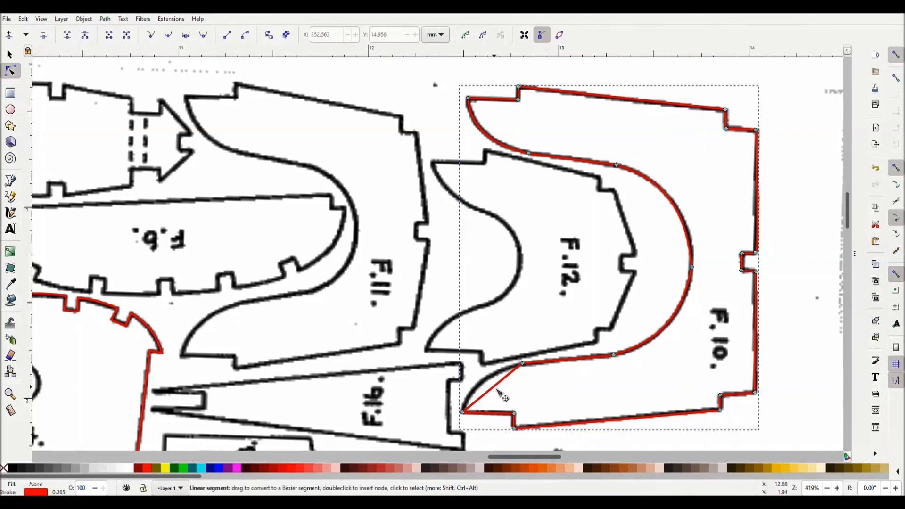
left_click_drag(496, 387, 483, 385)
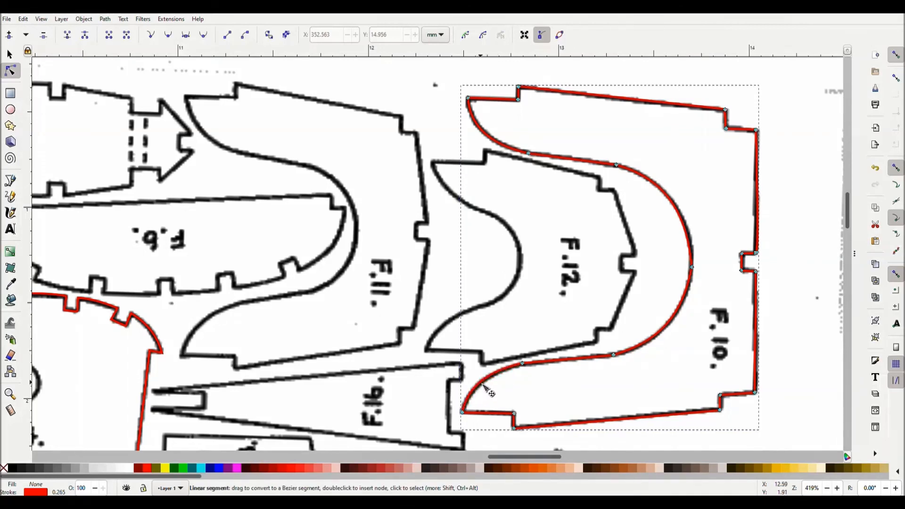
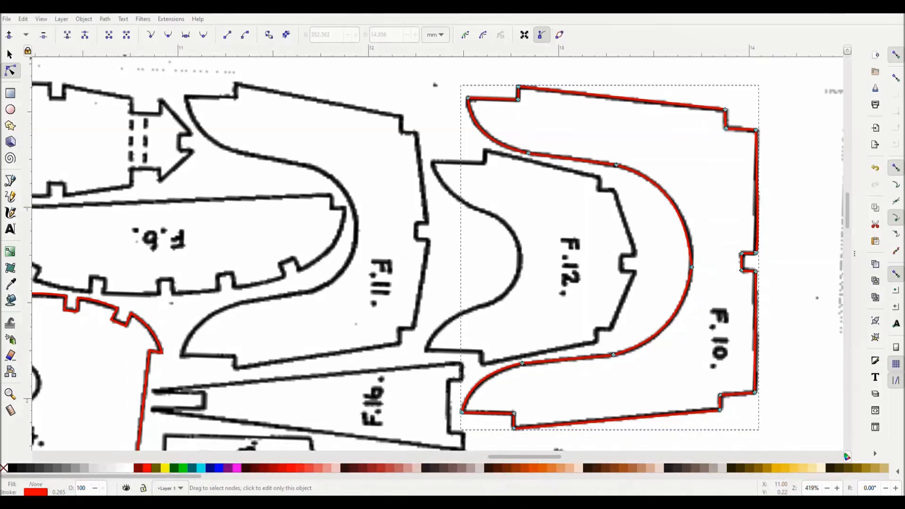
key("ctrl+s")
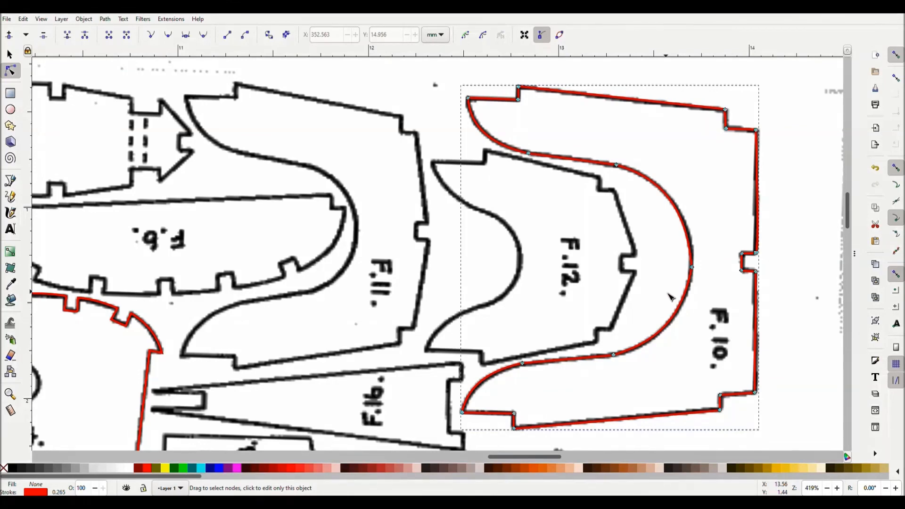
scroll(535, 223, "down", 5)
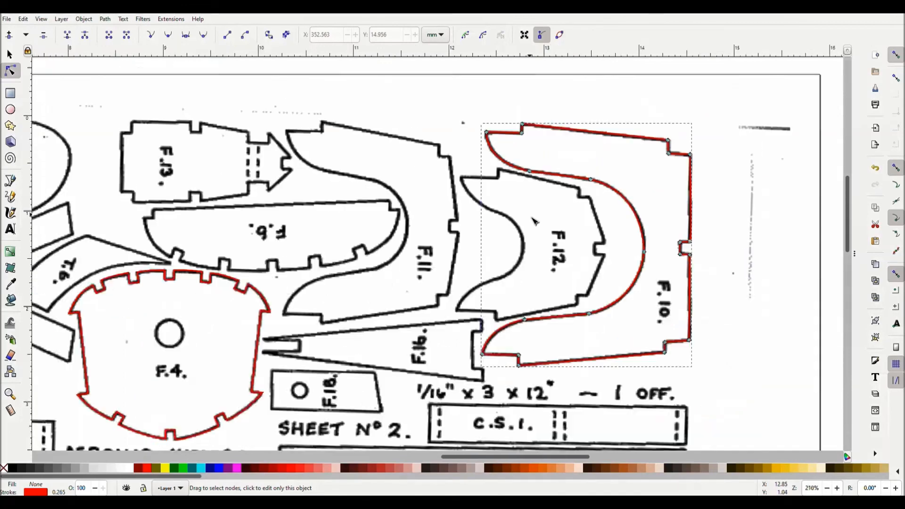